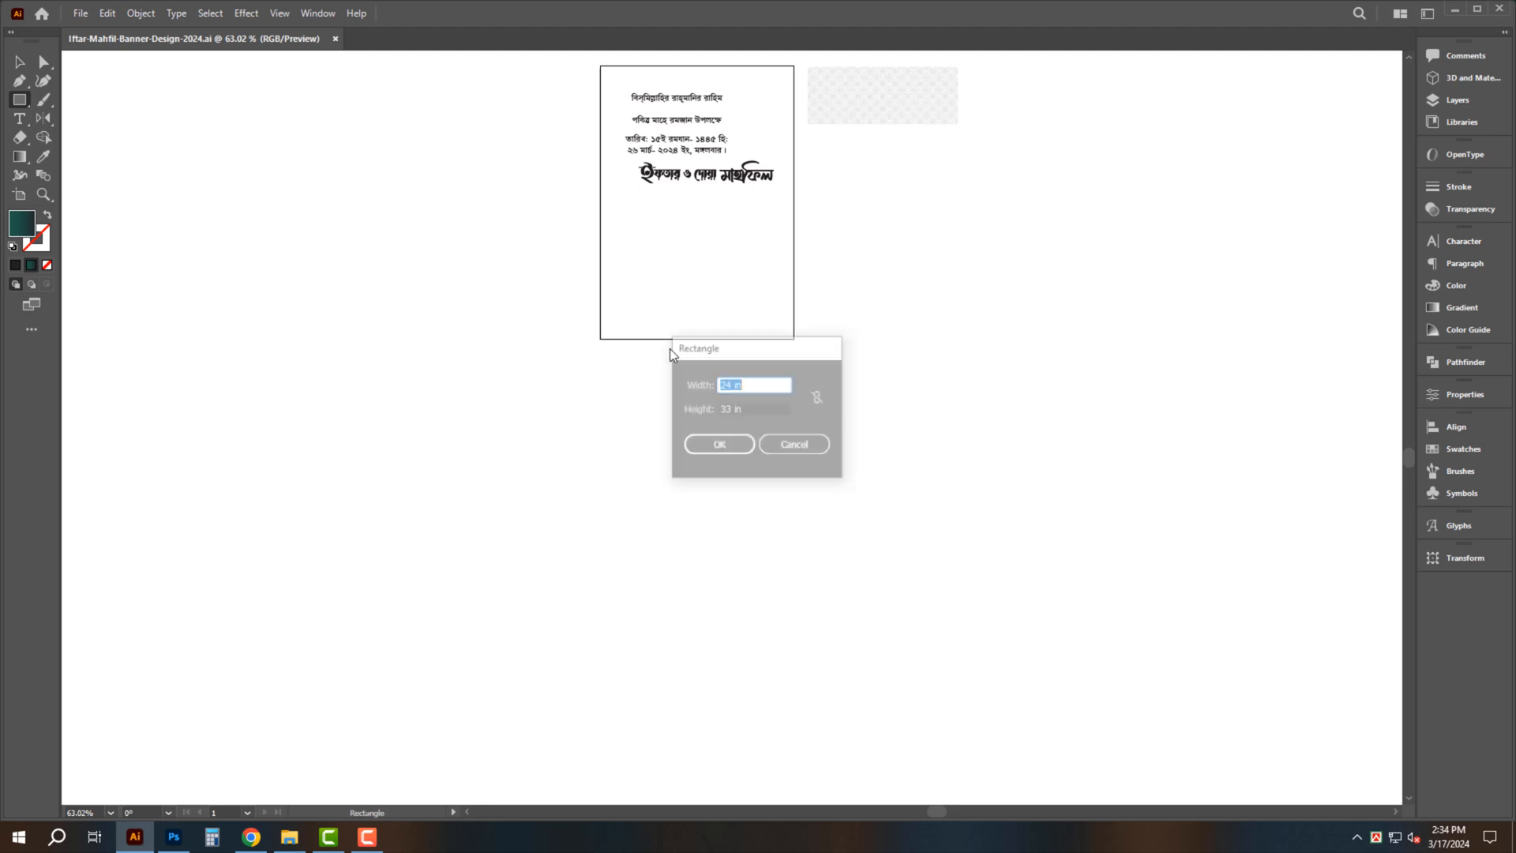
Create a 96 by 36 in rectangle for the banner and centre it just below the artboard
{"action": "key", "text": "Return"}
{"action": "key", "text": "v"}
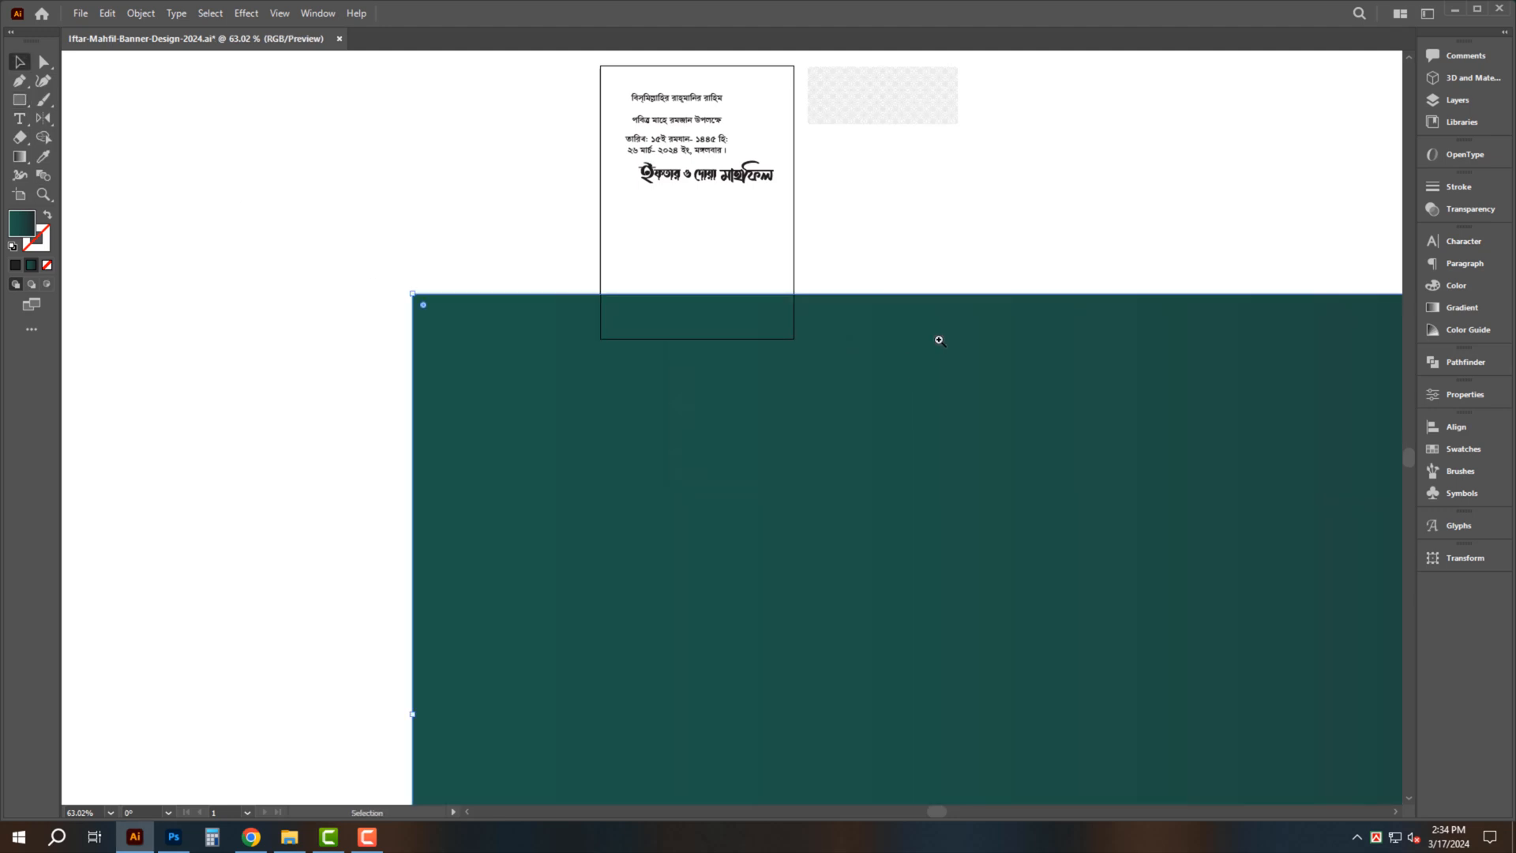
{"action": "scroll", "coordinate": [932, 335], "scroll_direction": "down", "scroll_amount": 6}
{"action": "left_click_drag", "start_coordinate": [965, 391], "coordinate": [791, 402]}
{"action": "left_click_drag", "start_coordinate": [982, 437], "coordinate": [696, 390]}
{"action": "left_click_drag", "start_coordinate": [586, 356], "coordinate": [738, 434]}
{"action": "left_click_drag", "start_coordinate": [696, 401], "coordinate": [731, 402]}
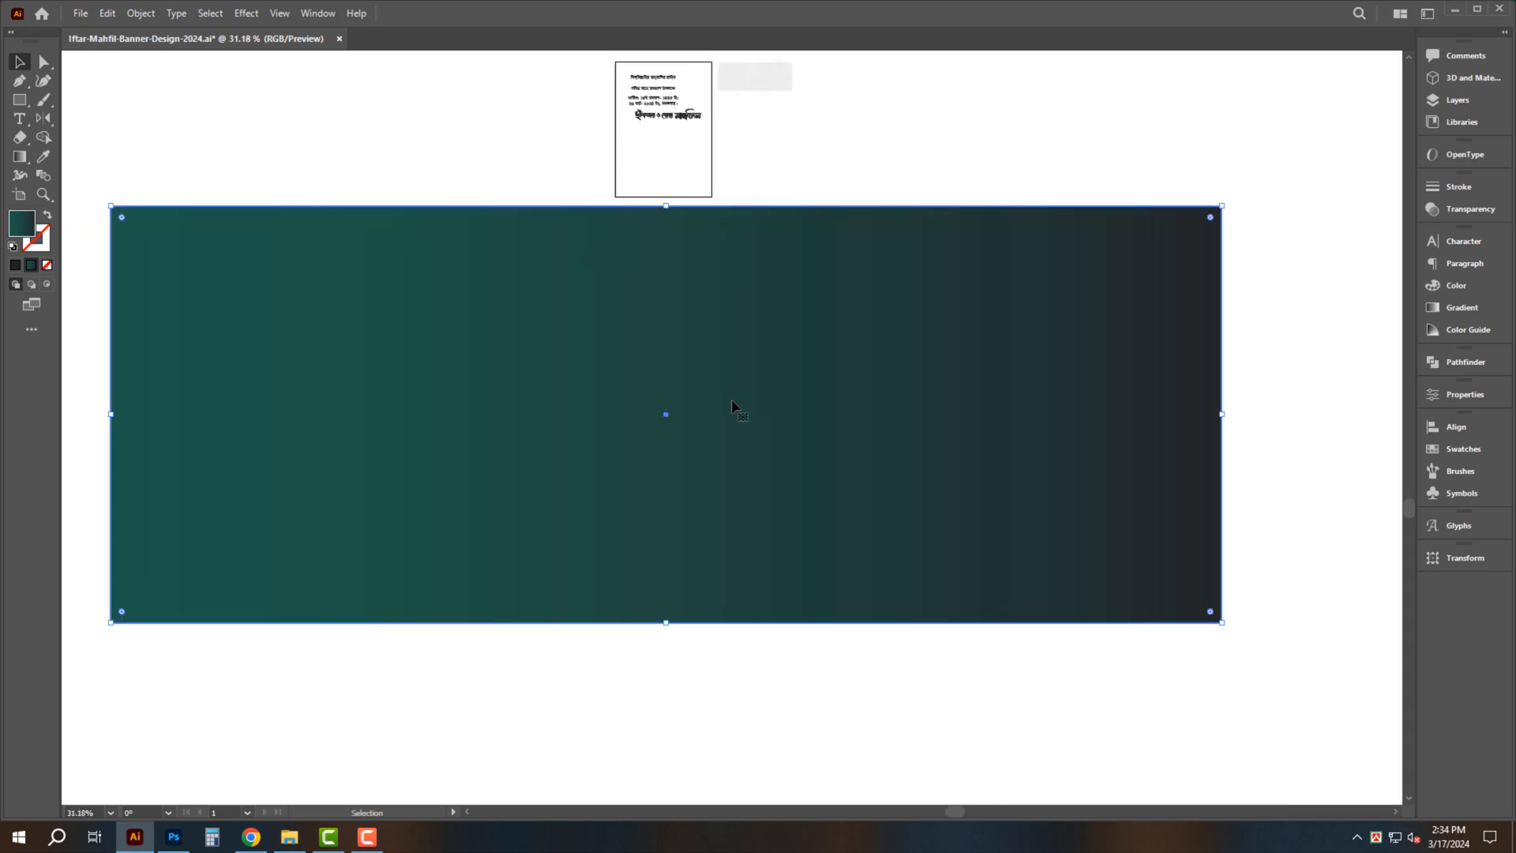
Replace the banner rectangle's gradient fill with no fill and a black outline
{"action": "left_click", "coordinate": [48, 267]}
{"action": "left_click", "coordinate": [1466, 285]}
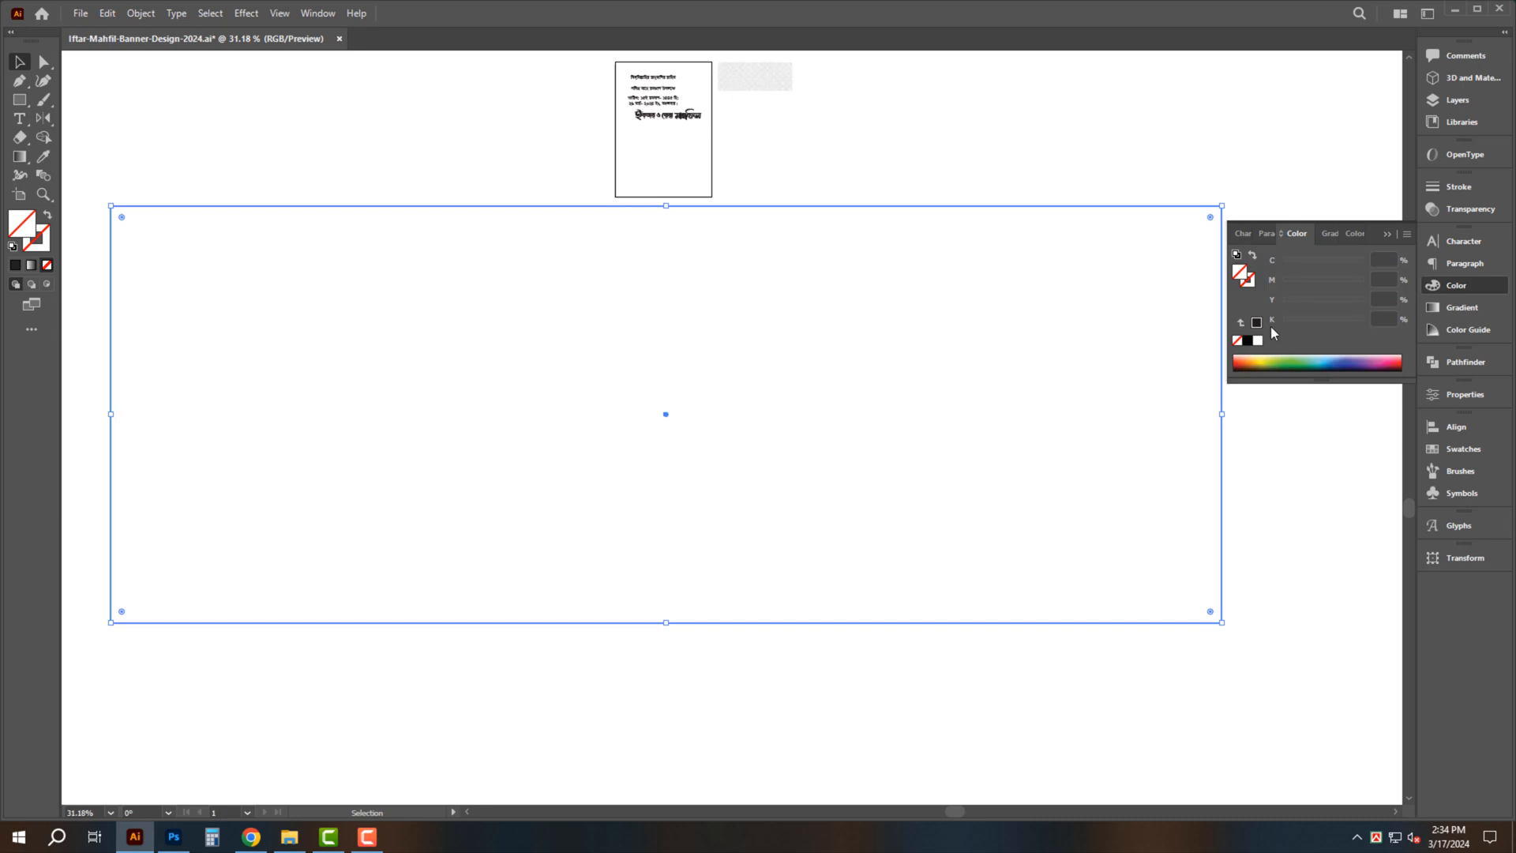
{"action": "left_click", "coordinate": [1248, 341]}
{"action": "scroll", "coordinate": [1081, 274], "scroll_direction": "down", "scroll_amount": 1}
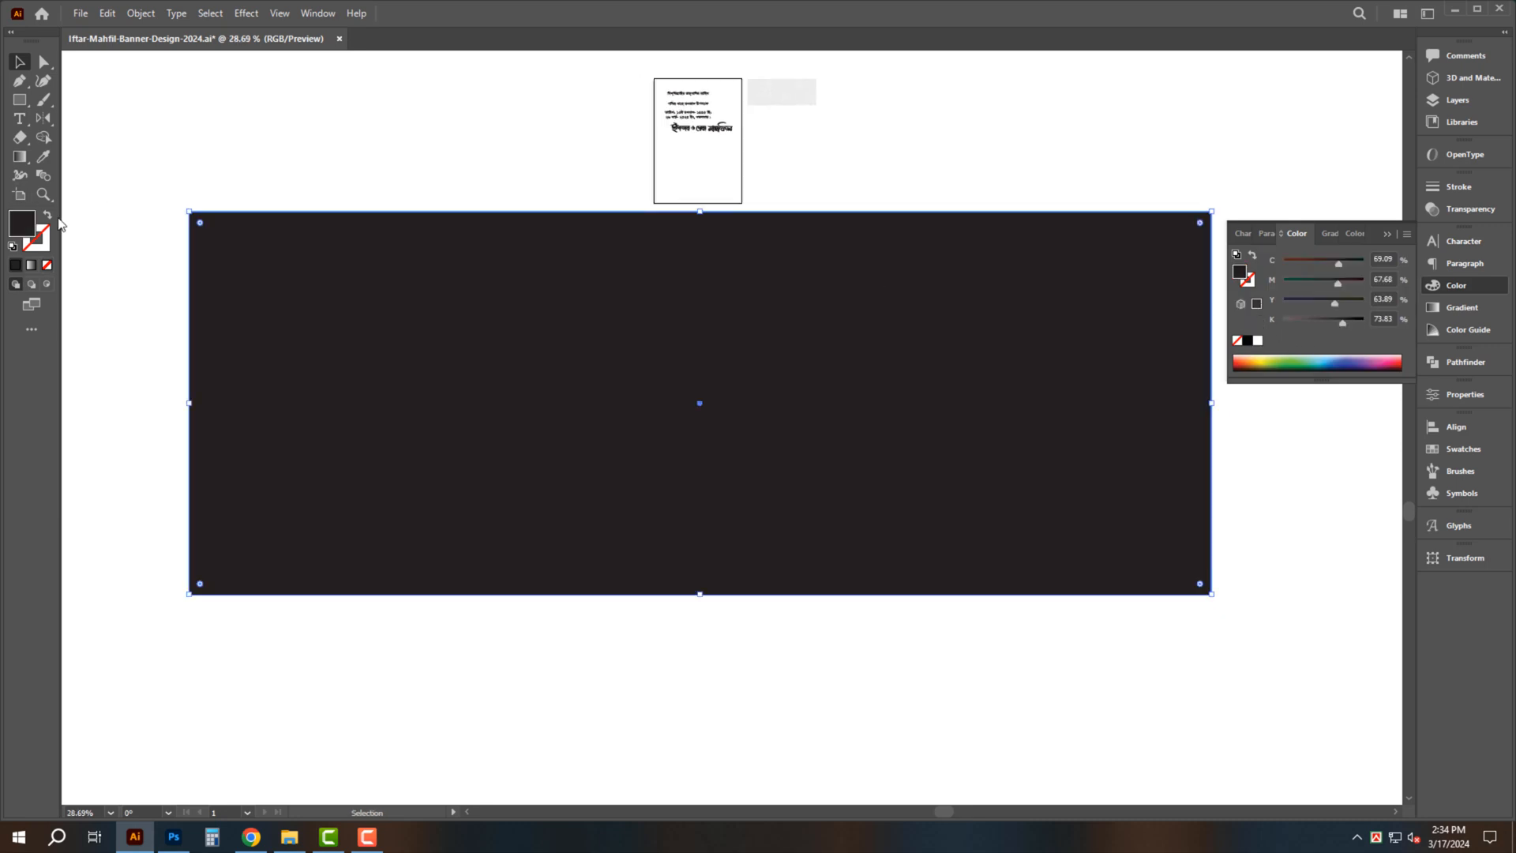
{"action": "left_click", "coordinate": [48, 215]}
Offset the banner rectangle's path by -1 in to create an inner margin frame
{"action": "left_click", "coordinate": [141, 13]}
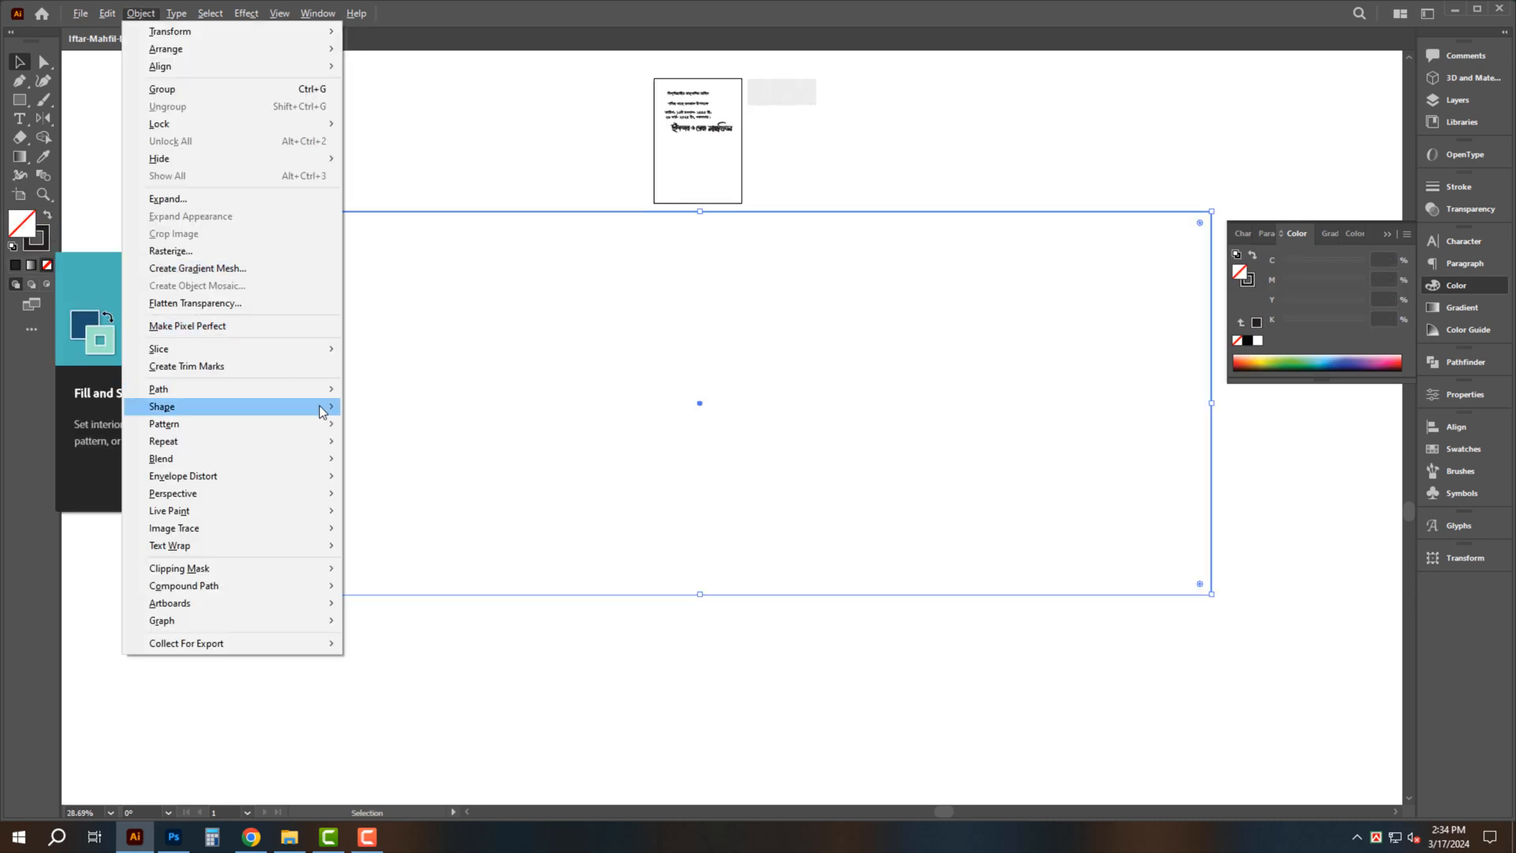
{"action": "mouse_move", "coordinate": [323, 389]}
{"action": "left_click", "coordinate": [387, 447]}
{"action": "type", "text": "-1"}
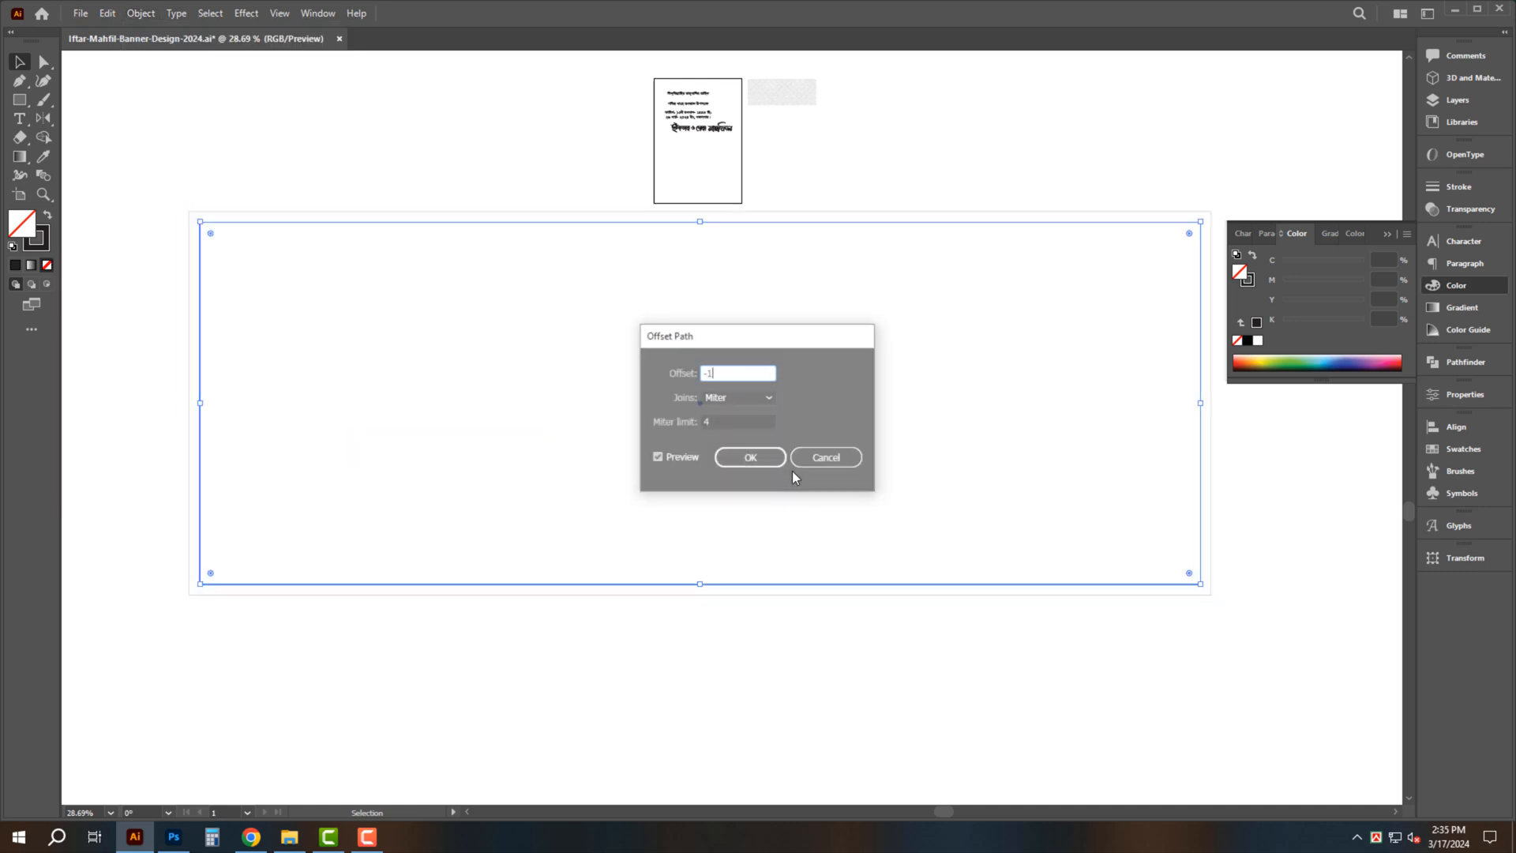
{"action": "key", "text": "Return"}
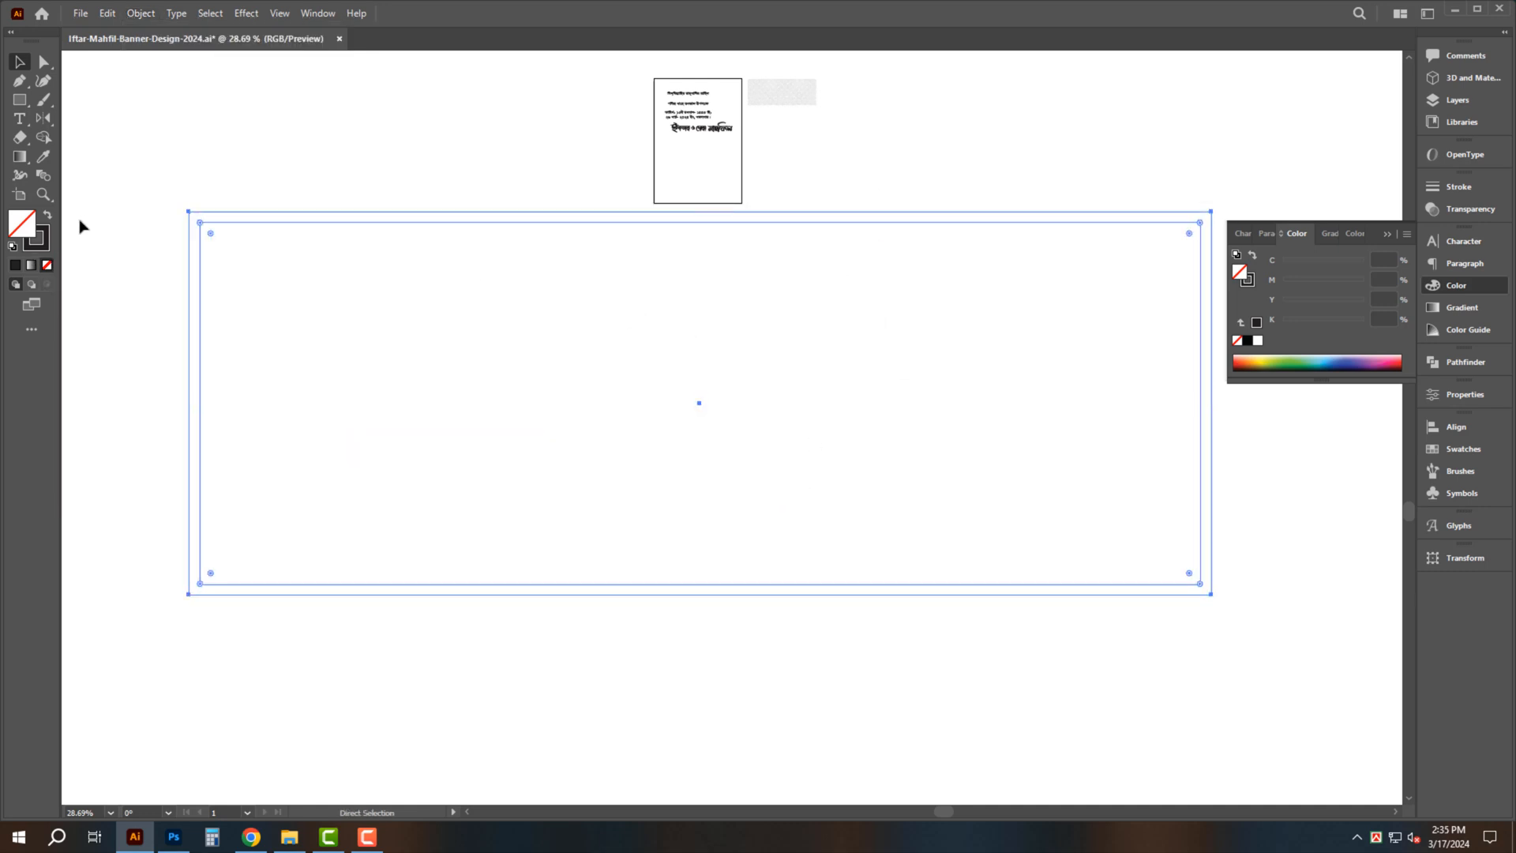
Place a vertical ruler guide through the artboard's centre and nudge both banner frames into line with it
{"action": "key", "text": "ctrl+r"}
{"action": "left_click_drag", "start_coordinate": [70, 233], "coordinate": [694, 251]}
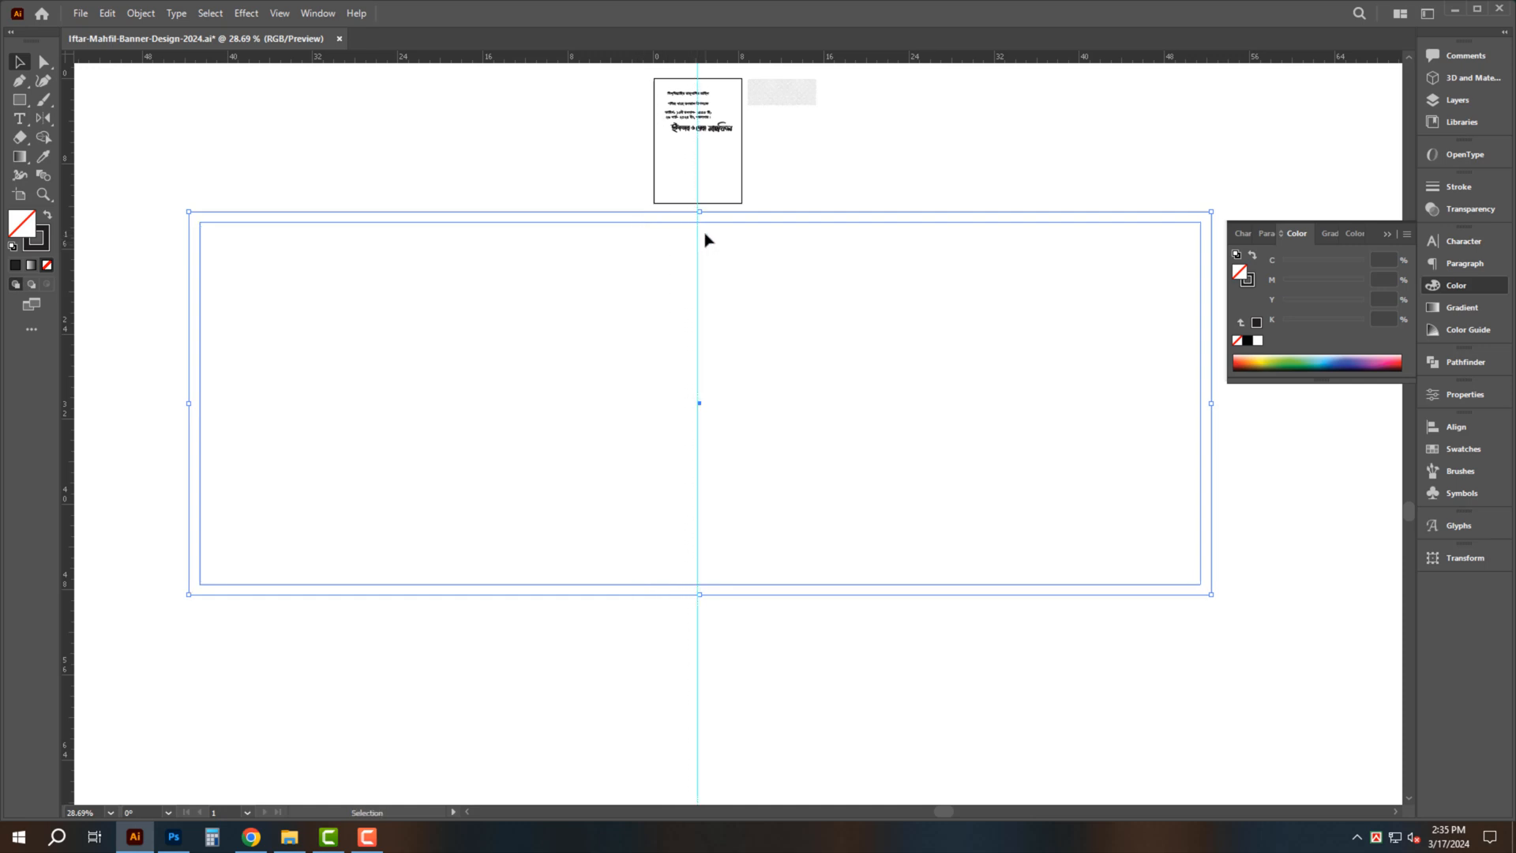
{"action": "key", "text": "shift+Left"}
Move all the Bengali text from the artboard into the banner frame and enlarge it to roughly two and a half times its size
{"action": "scroll", "coordinate": [787, 153], "scroll_direction": "up", "scroll_amount": 1}
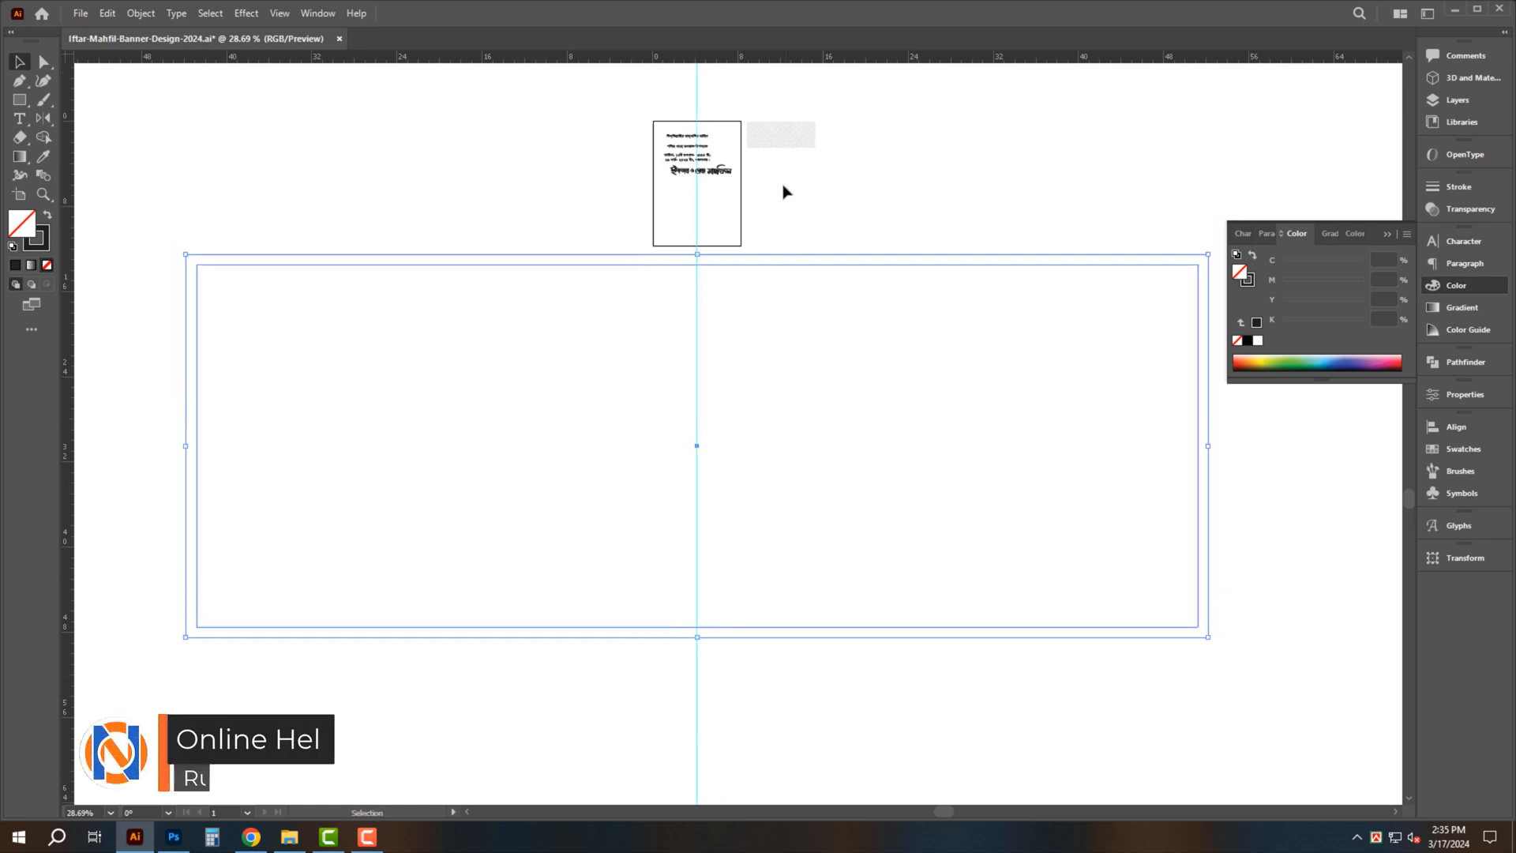
{"action": "left_click_drag", "start_coordinate": [565, 110], "coordinate": [722, 221]}
{"action": "left_click_drag", "start_coordinate": [715, 207], "coordinate": [749, 473]}
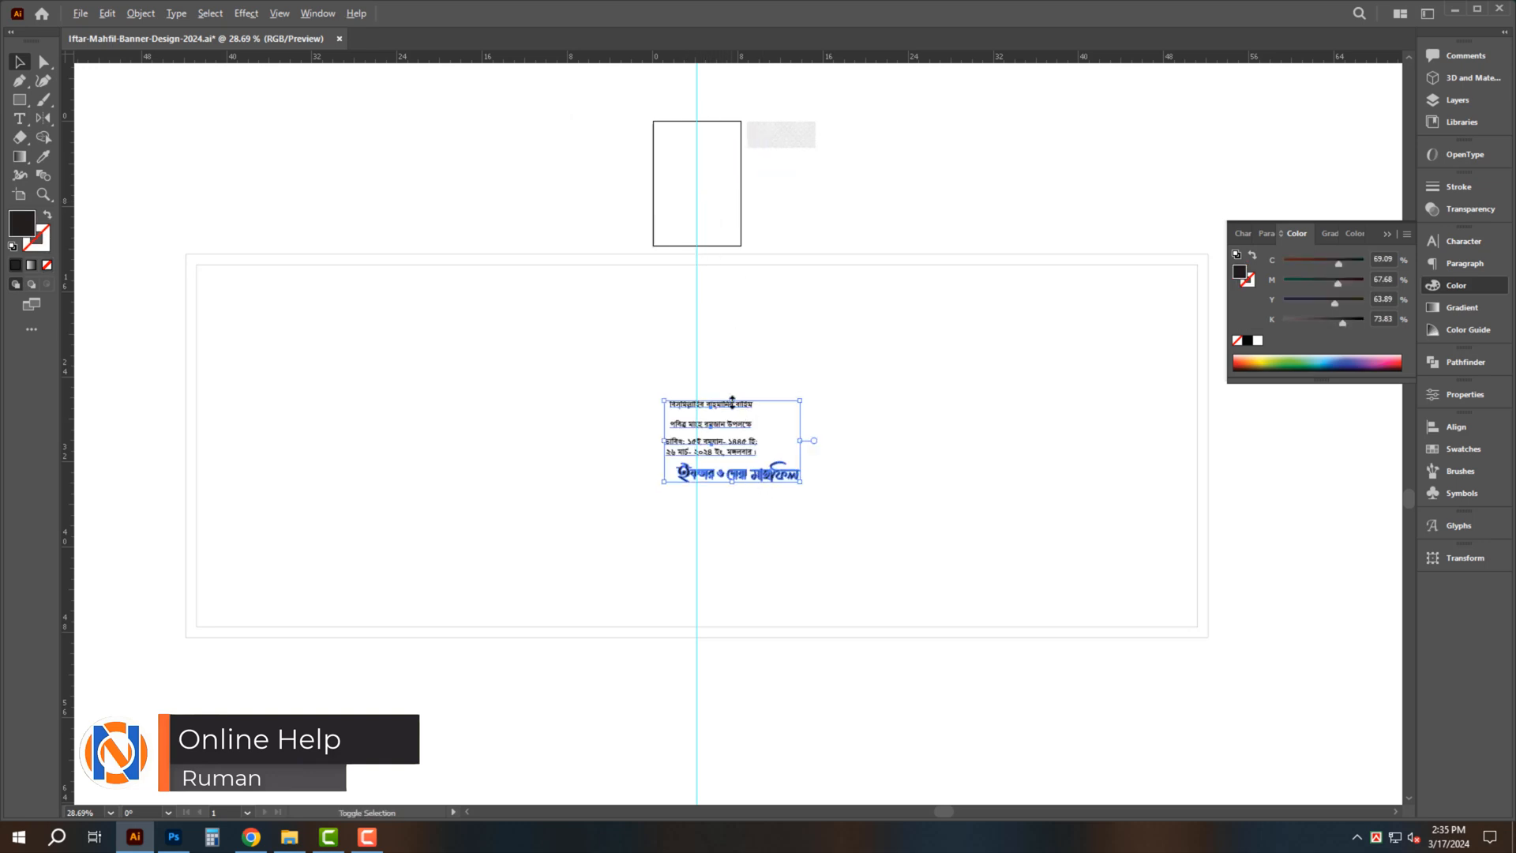
{"action": "left_click_drag", "start_coordinate": [732, 401], "coordinate": [742, 334]}
{"action": "left_click", "coordinate": [718, 325]}
Move the Bismillah line up to the banner's upper edge, centred on the guide
{"action": "scroll", "coordinate": [727, 330], "scroll_direction": "up", "scroll_amount": 4}
{"action": "left_click", "coordinate": [719, 403]}
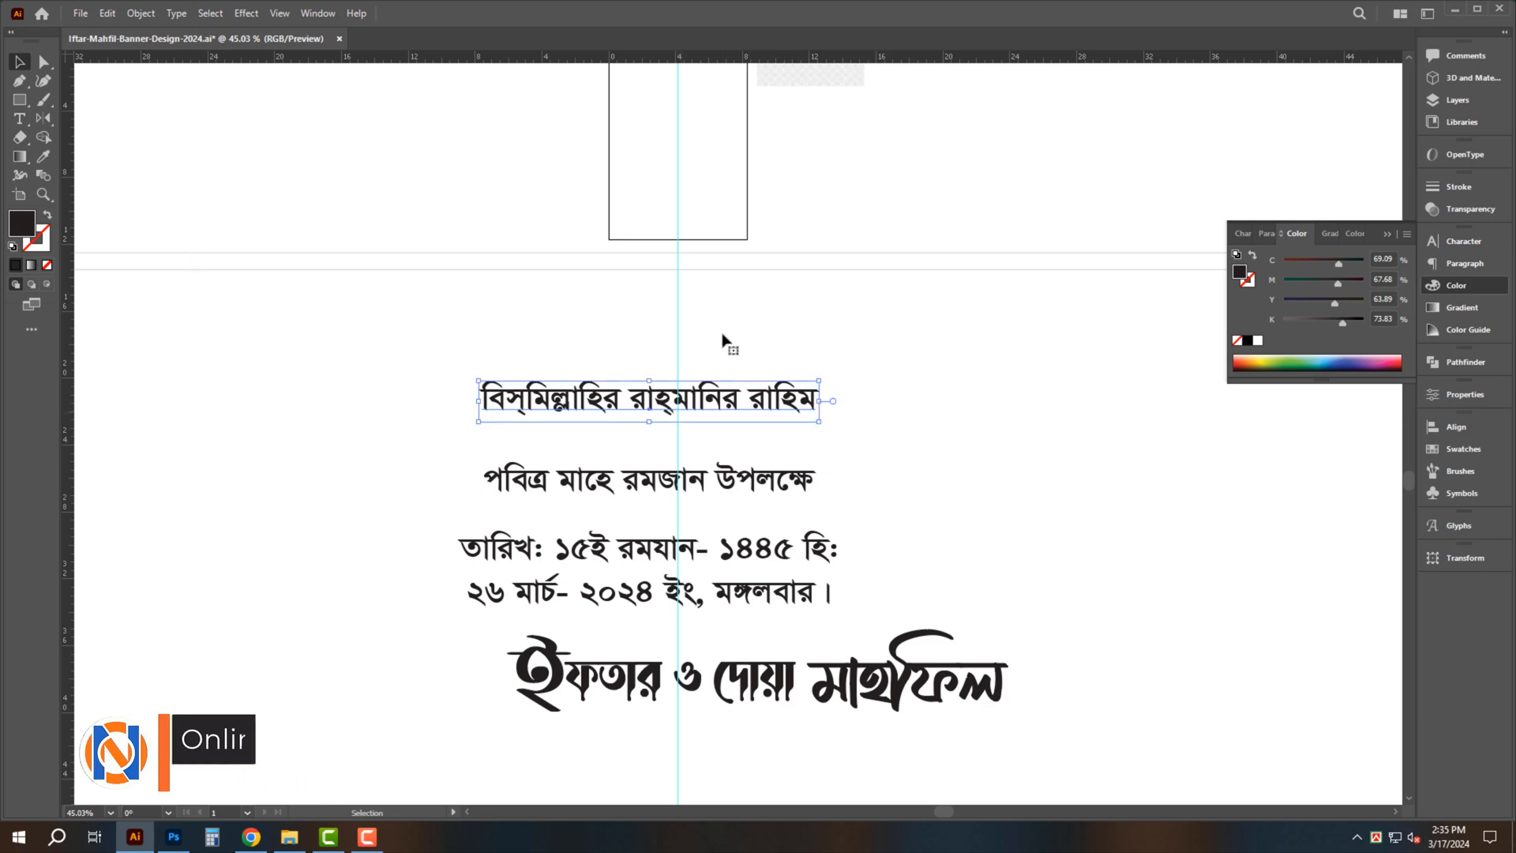
{"action": "left_click_drag", "start_coordinate": [719, 401], "coordinate": [757, 288]}
Set the Bismillah line's font to Li Alinur Bashundhara ANSI V2 and scale the line down slightly
{"action": "key", "text": "ctrl+t"}
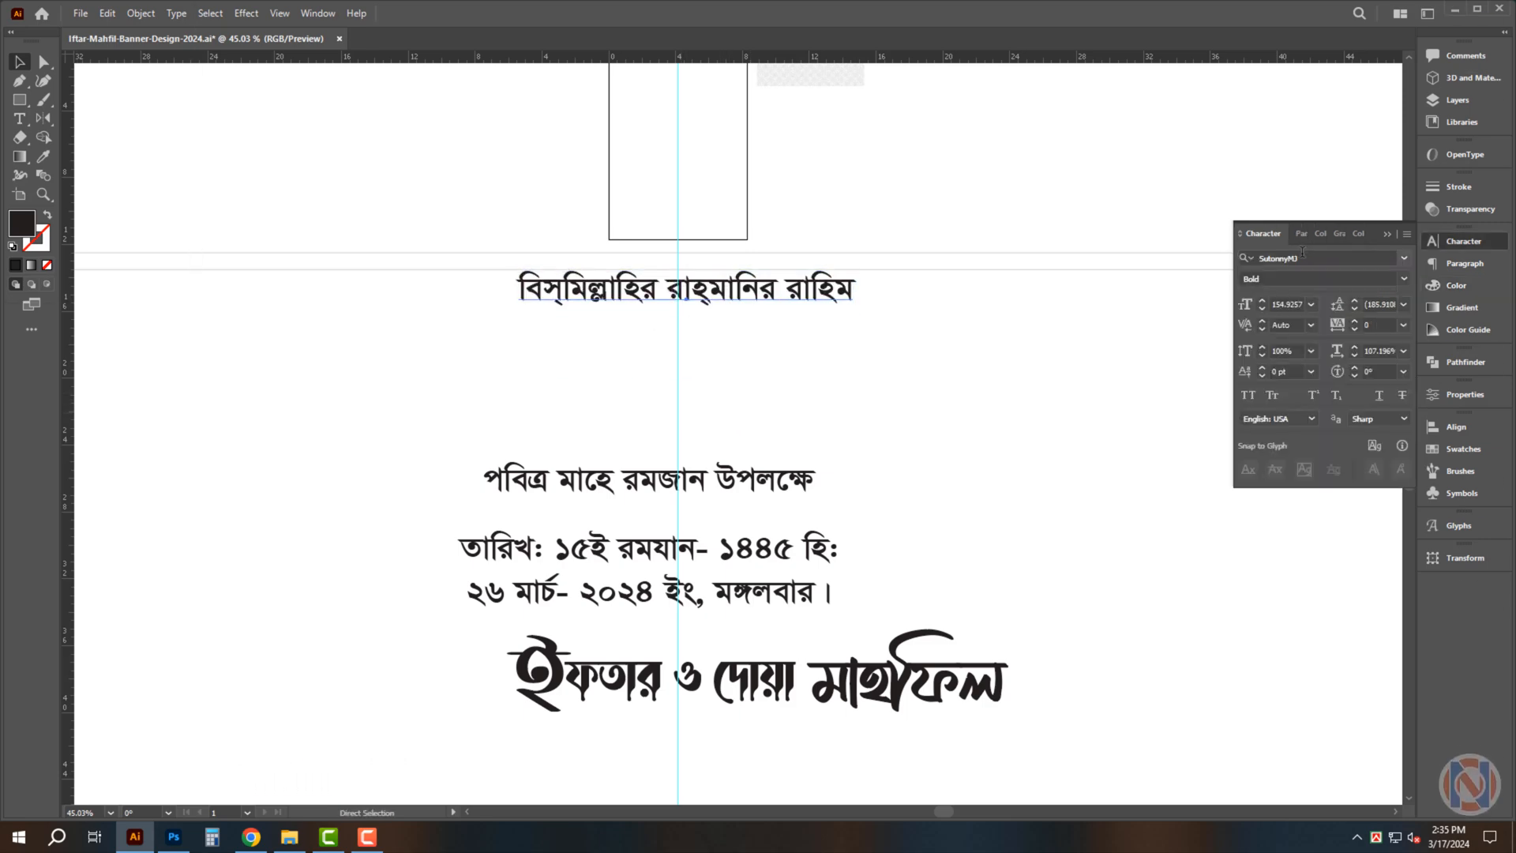
{"action": "type", "text": "li"}
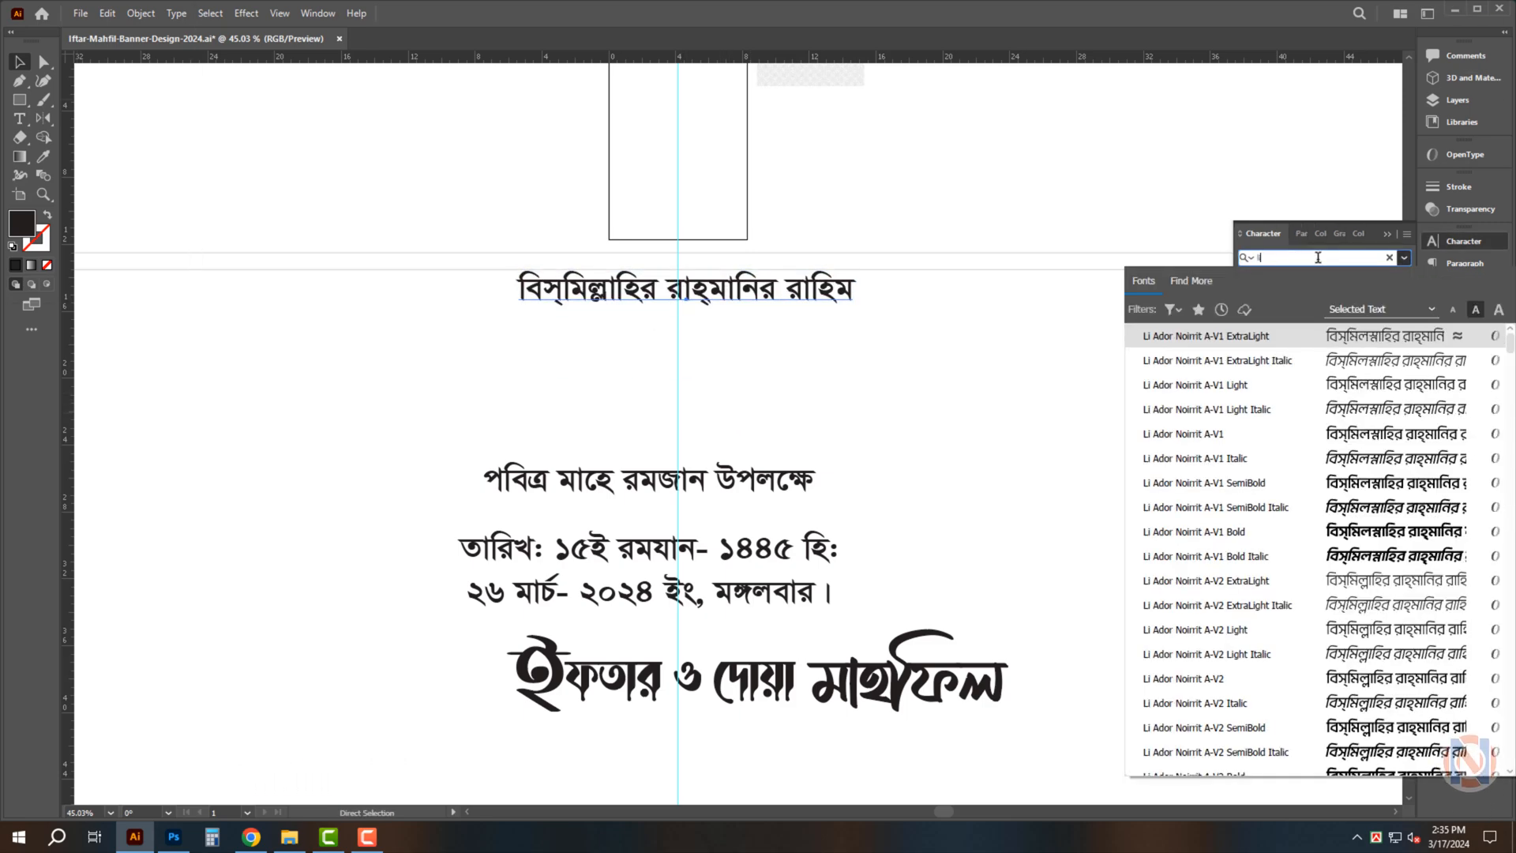
{"action": "scroll", "coordinate": [1400, 631], "scroll_direction": "down", "scroll_amount": 3}
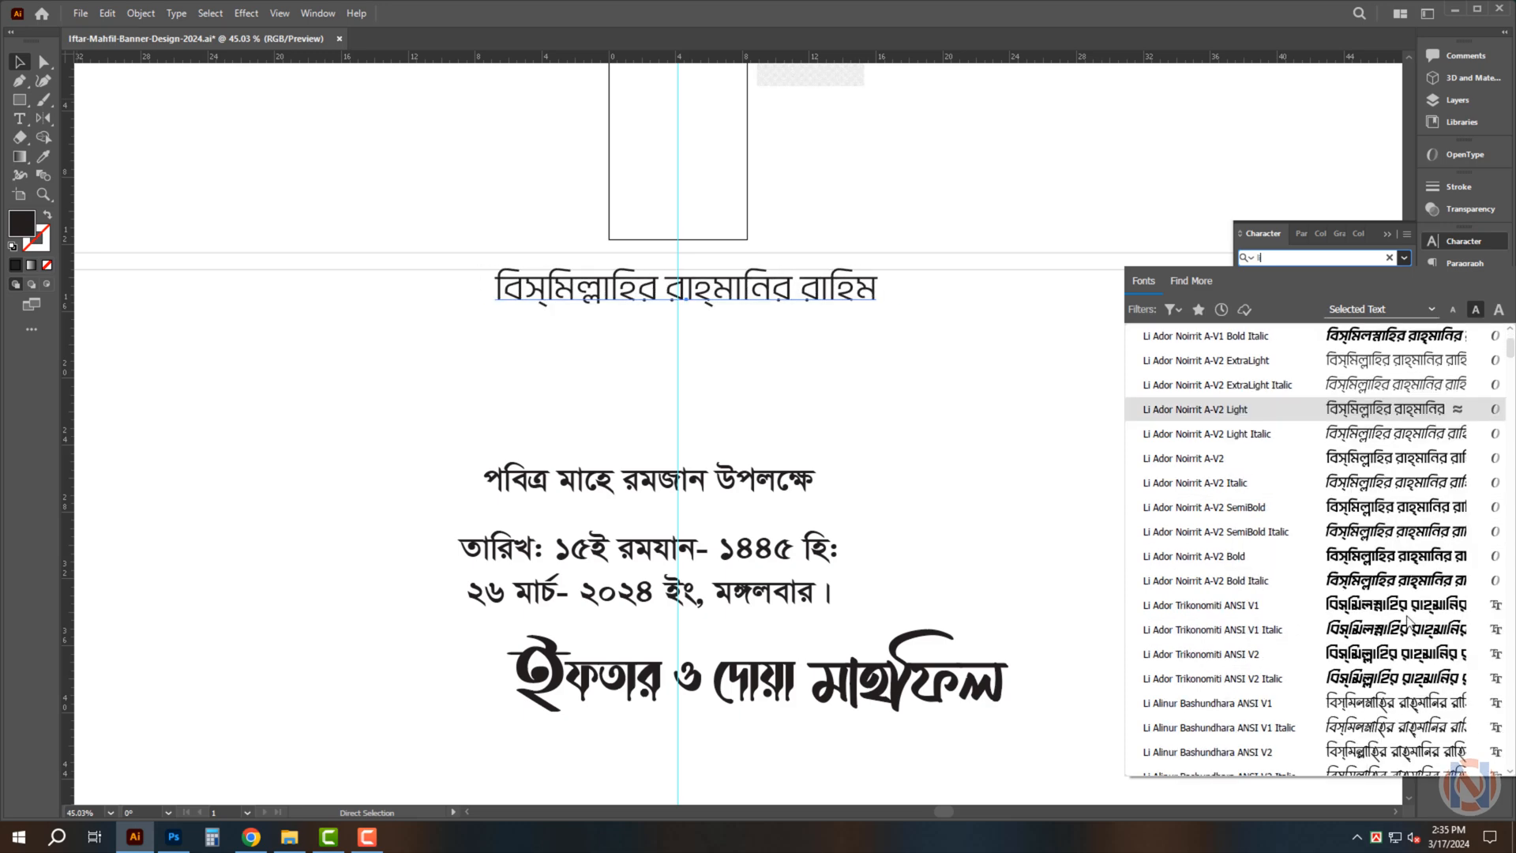
{"action": "left_click", "coordinate": [1404, 703]}
{"action": "key", "text": "v"}
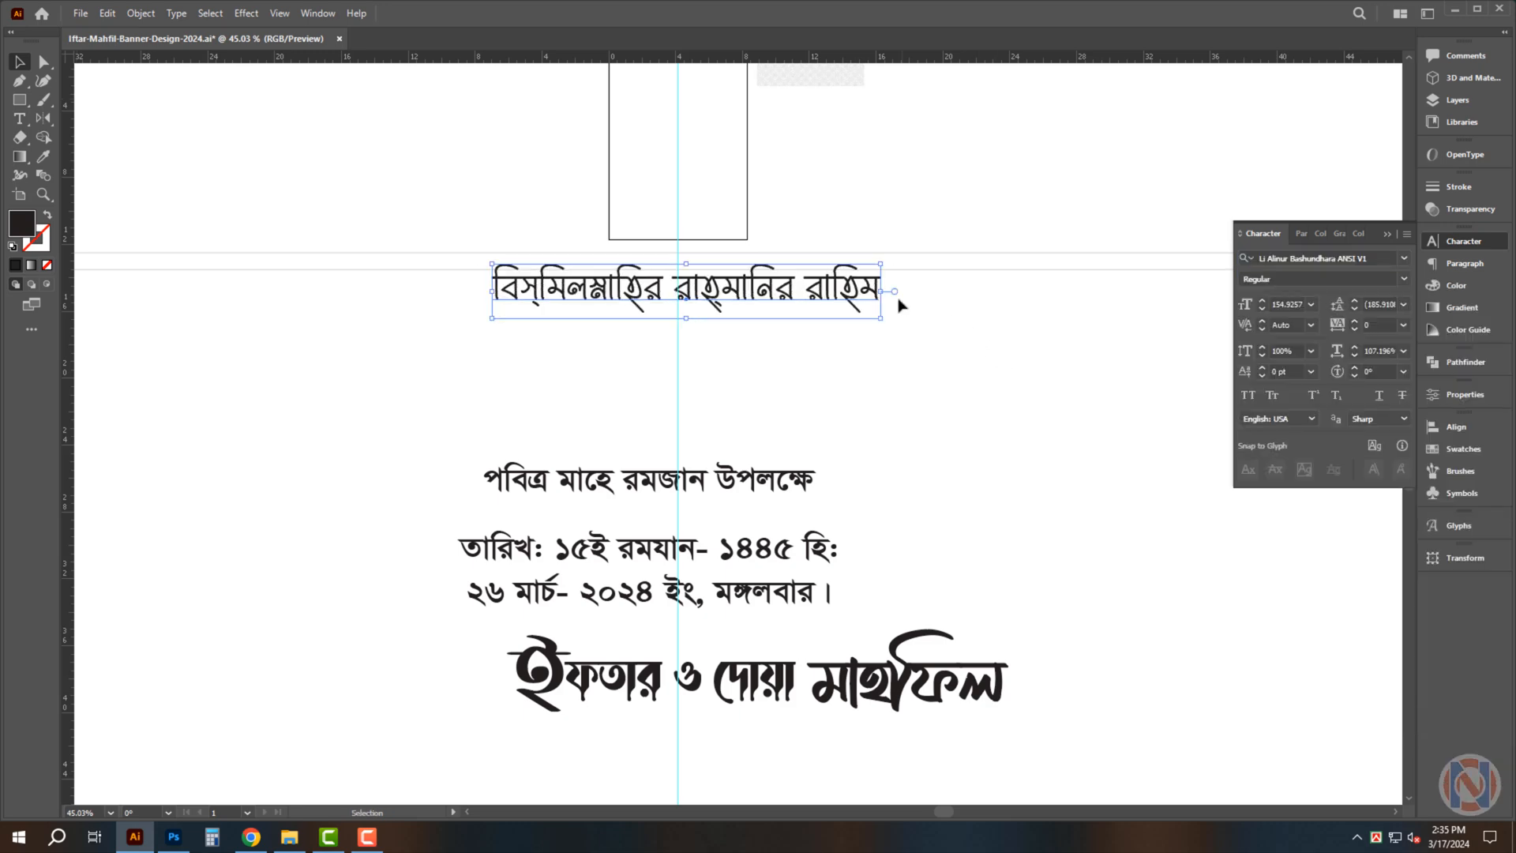
{"action": "left_click", "coordinate": [1382, 263]}
{"action": "key", "text": "Down"}
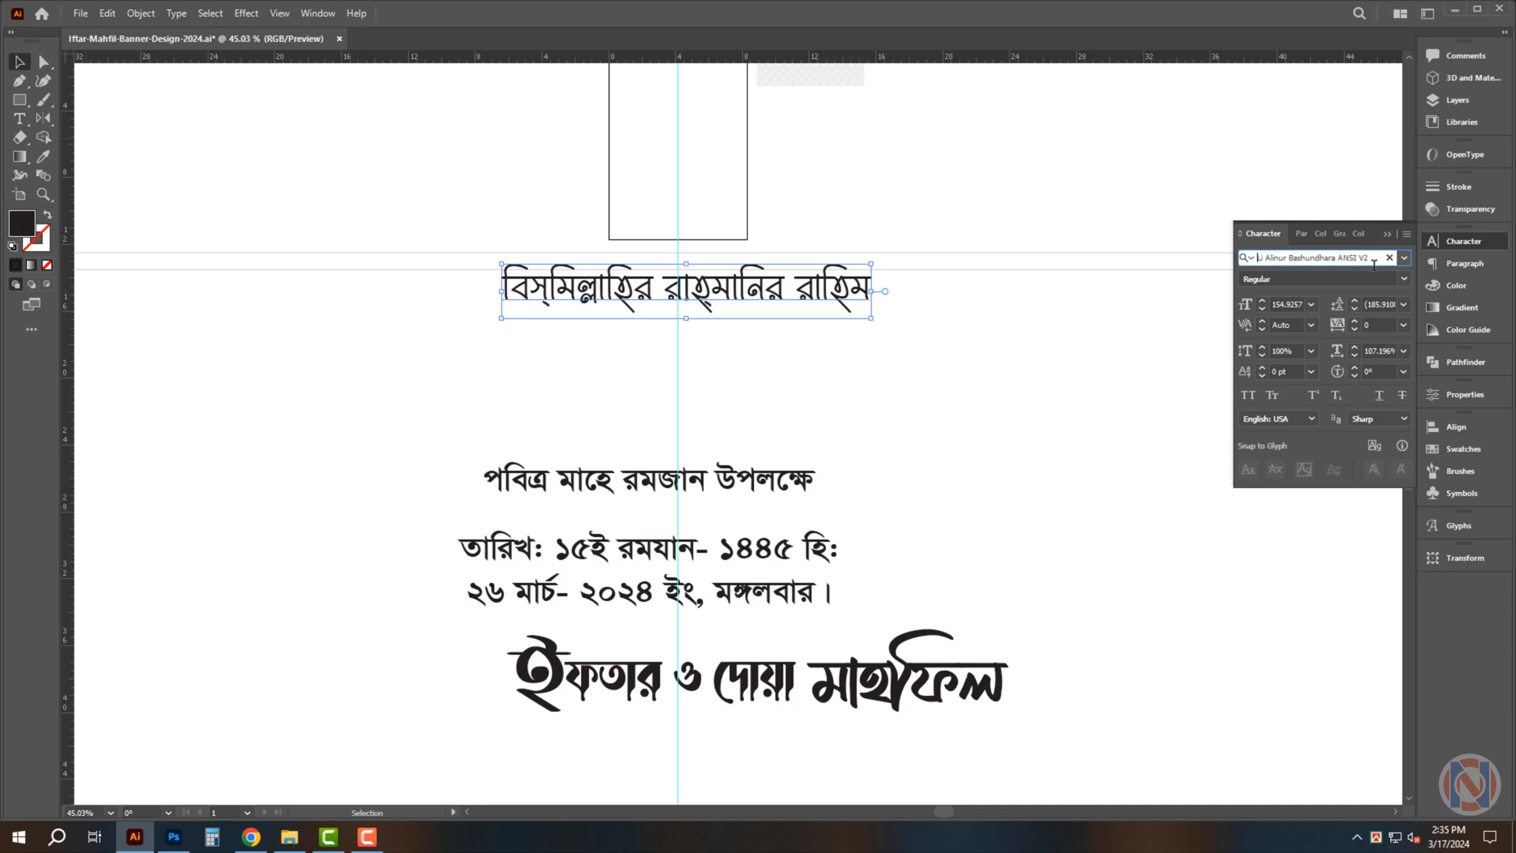
{"action": "left_click_drag", "start_coordinate": [871, 291], "coordinate": [835, 292]}
Enlarge the line "পবিত্র মাহে রমজান উপলক্ষে" to about 267 pt and centre it on the guide below the Bismillah line
{"action": "scroll", "coordinate": [756, 333], "scroll_direction": "down", "scroll_amount": 4}
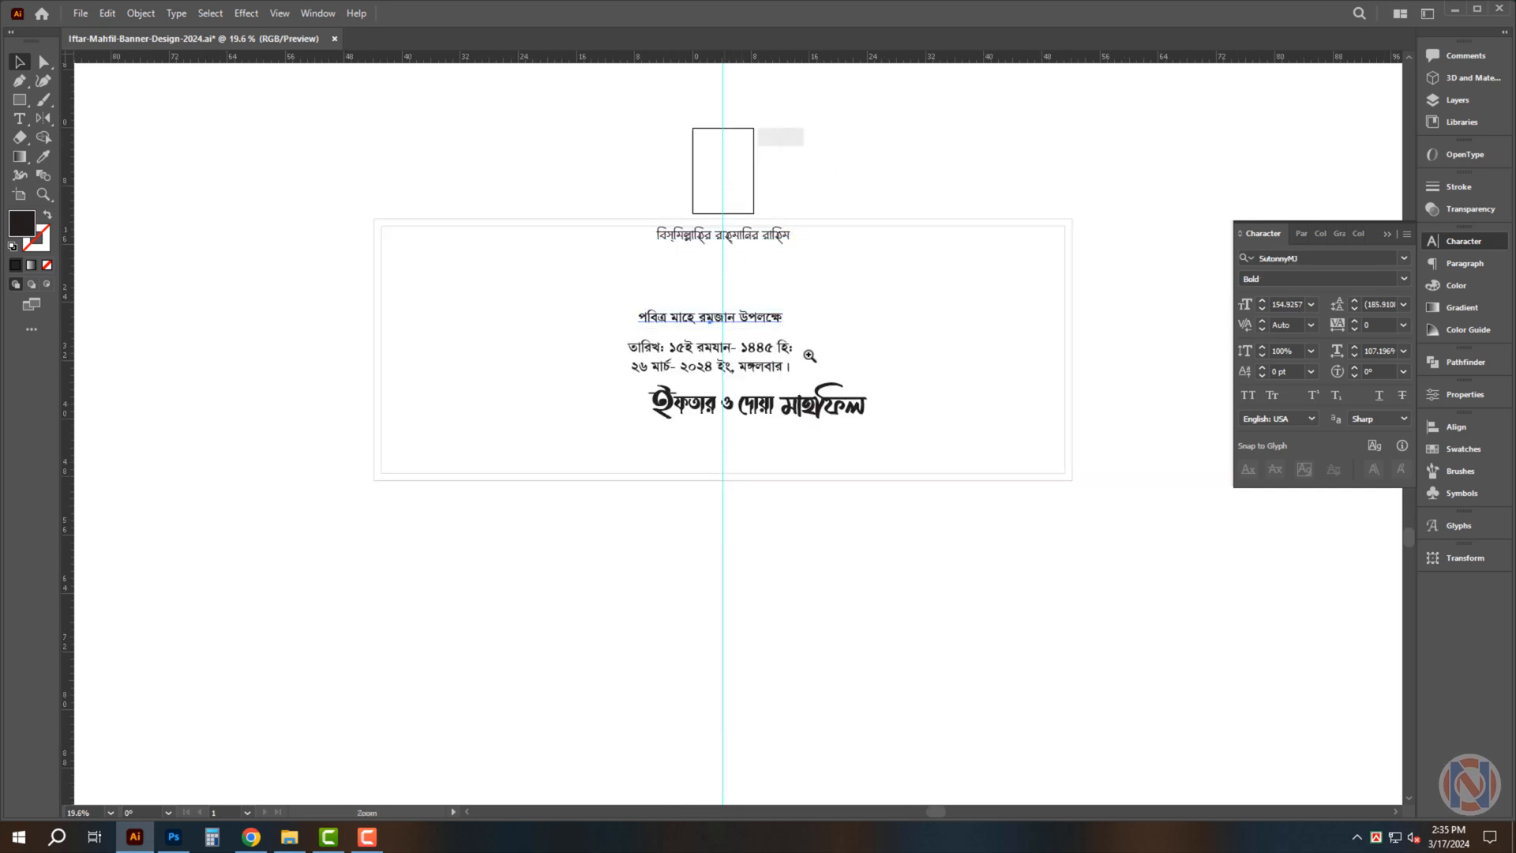
{"action": "scroll", "coordinate": [809, 355], "scroll_direction": "up", "scroll_amount": 3}
{"action": "left_click", "coordinate": [829, 353]}
{"action": "left_click_drag", "start_coordinate": [835, 353], "coordinate": [850, 281]}
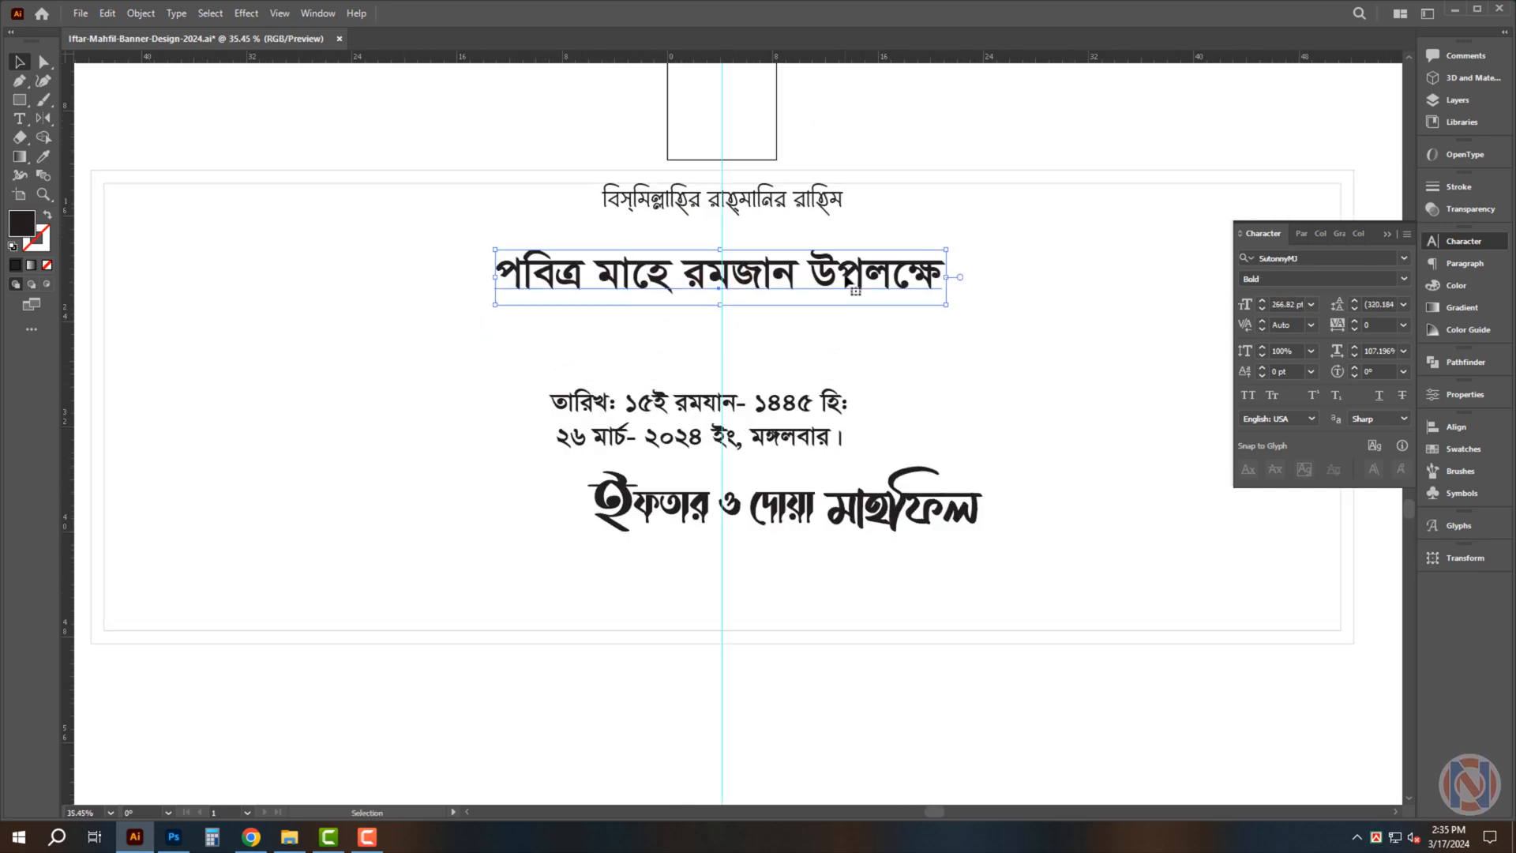
Enlarge the geometric pattern beside the artboard and set its size to 96 by 36 in
{"action": "scroll", "coordinate": [746, 334], "scroll_direction": "down", "scroll_amount": 2}
{"action": "left_click", "coordinate": [782, 91]}
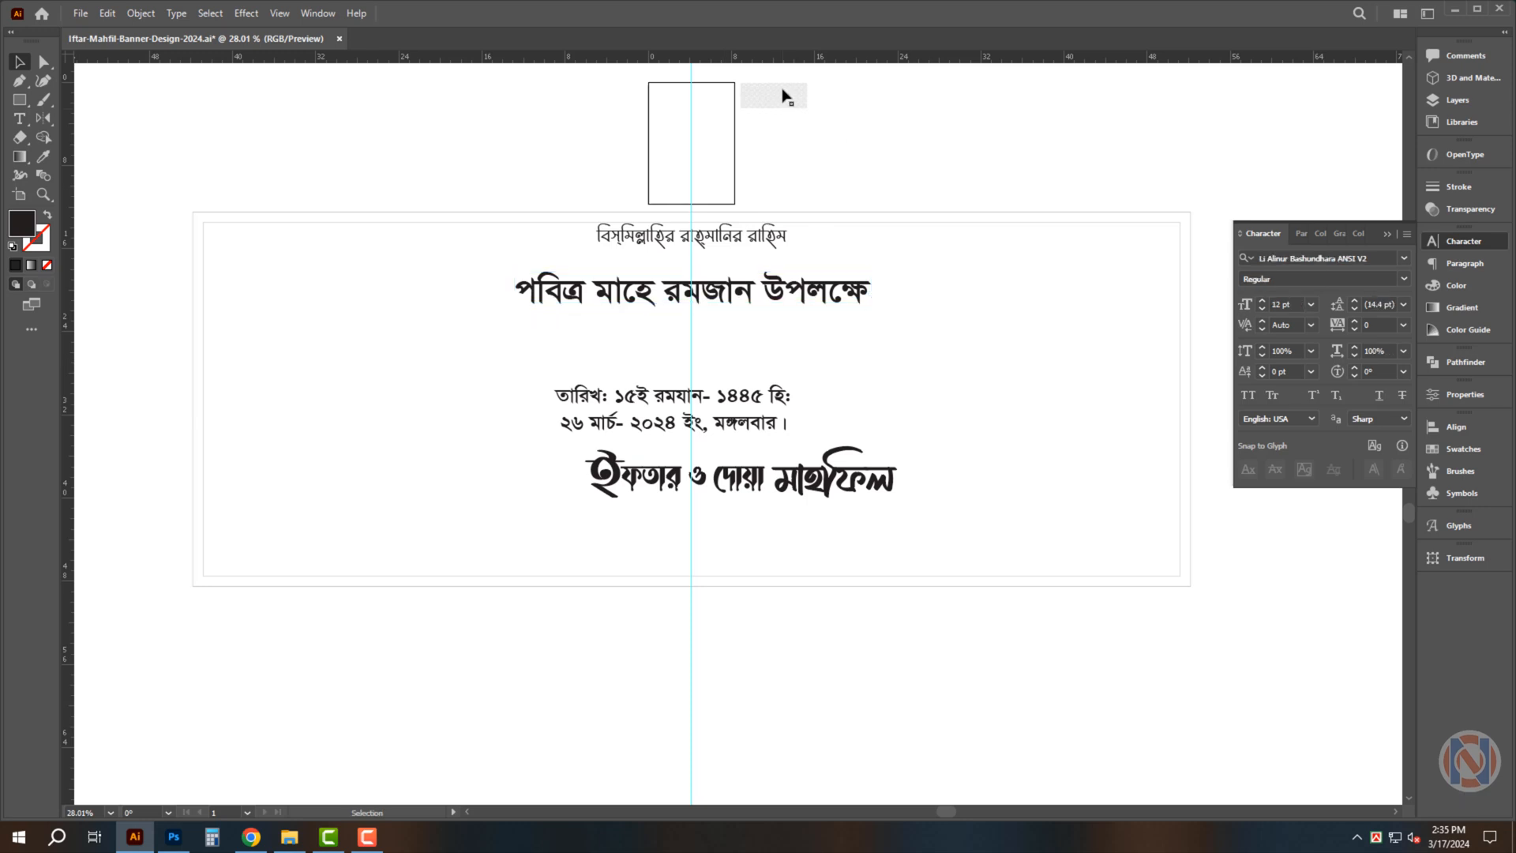
{"action": "left_click_drag", "start_coordinate": [779, 268], "coordinate": [778, 245]}
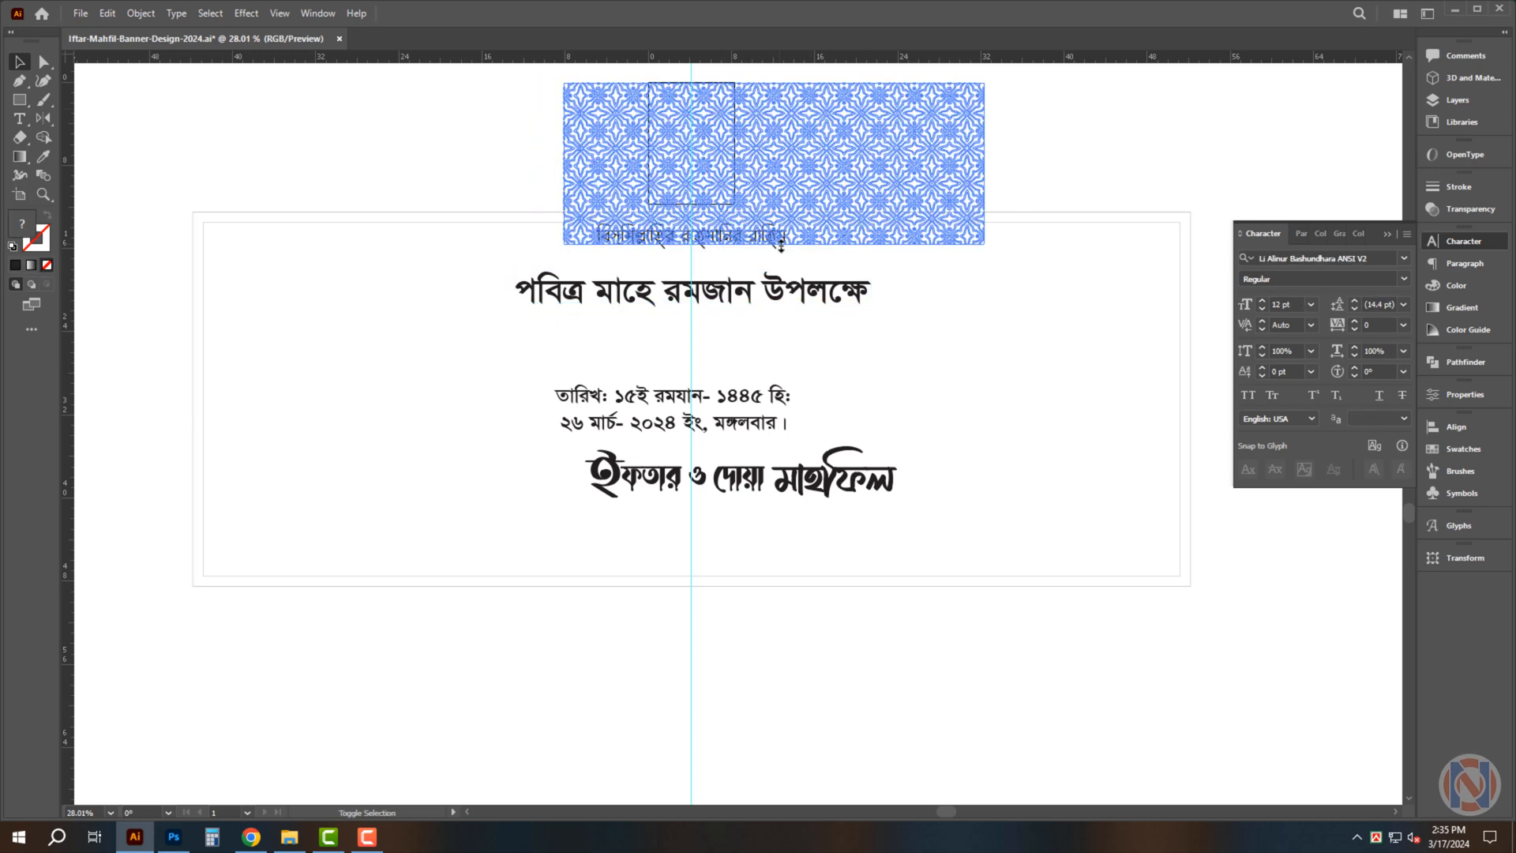
{"action": "left_click", "coordinate": [1464, 557]}
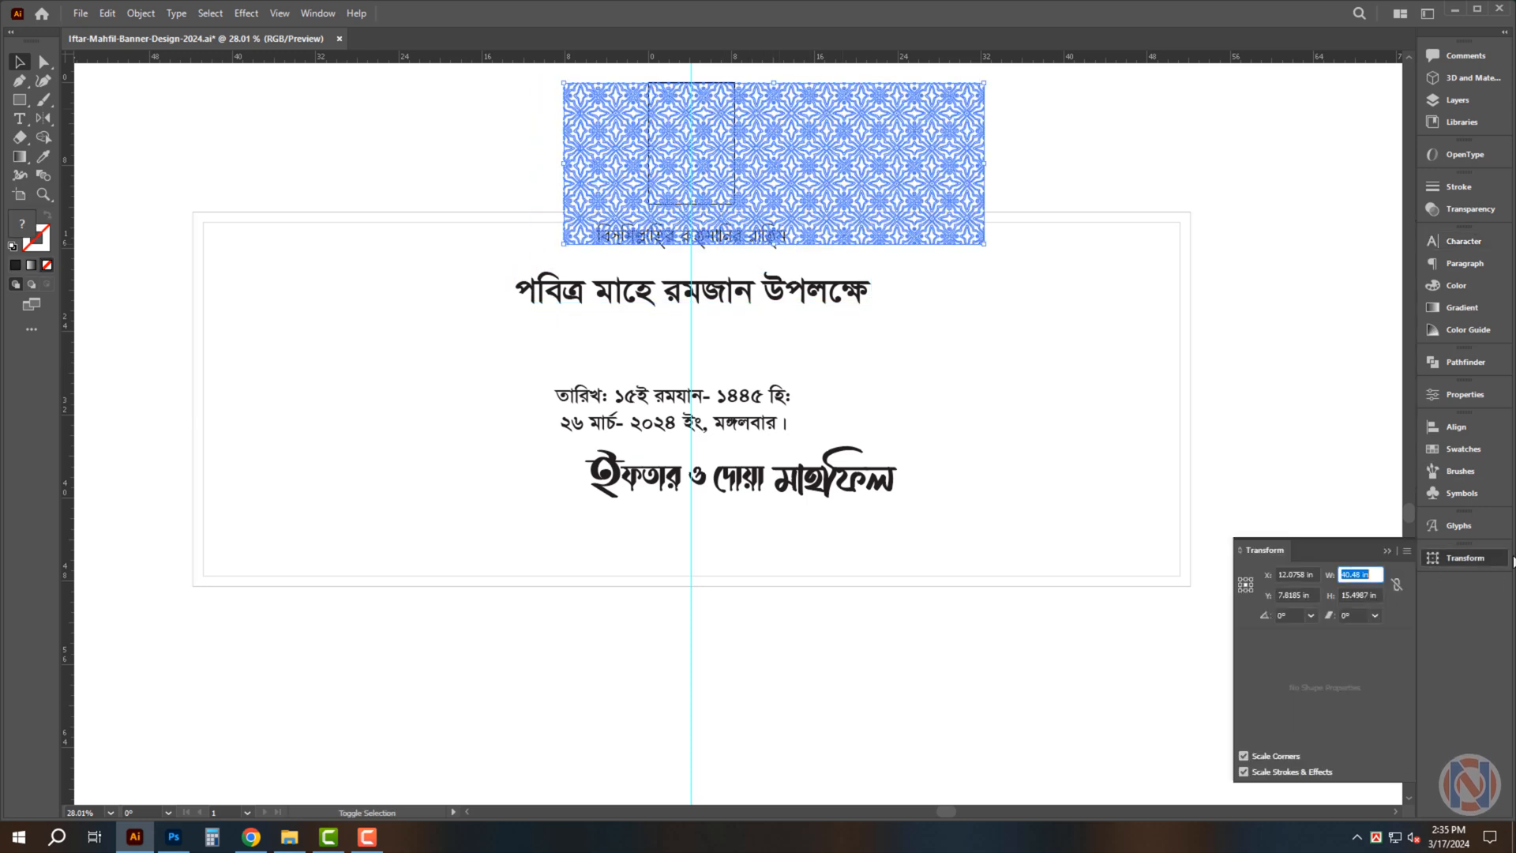
{"action": "type", "text": "96"}
{"action": "key", "text": "Tab"}
{"action": "type", "text": "36"}
{"action": "key", "text": "Return"}
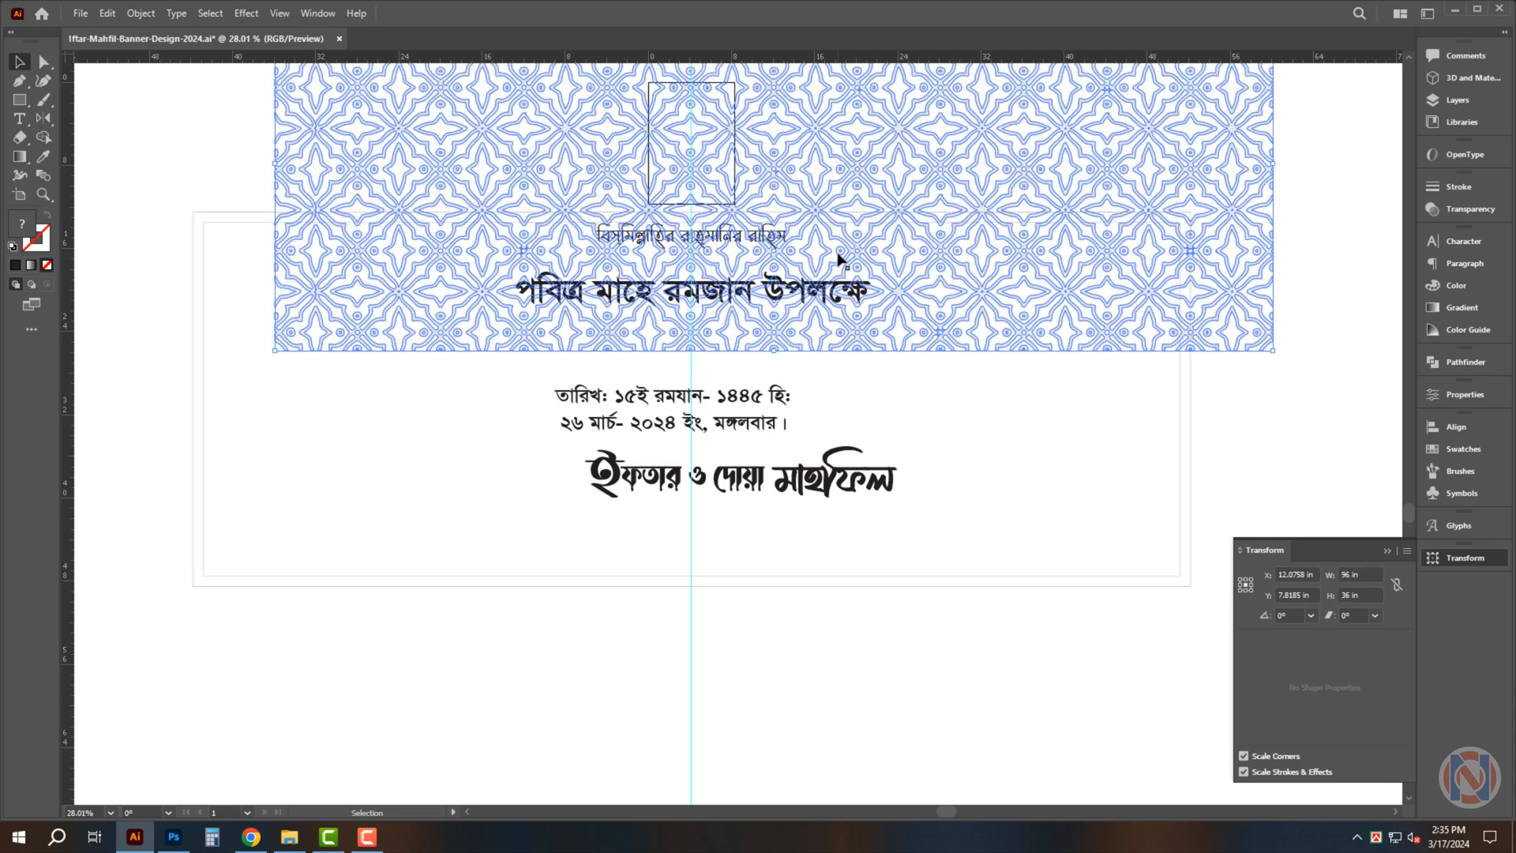
Align the pattern exactly with the outer banner rectangle and send it behind the text
{"action": "left_click", "coordinate": [337, 587], "text": "shift"}
{"action": "left_click", "coordinate": [1457, 430]}
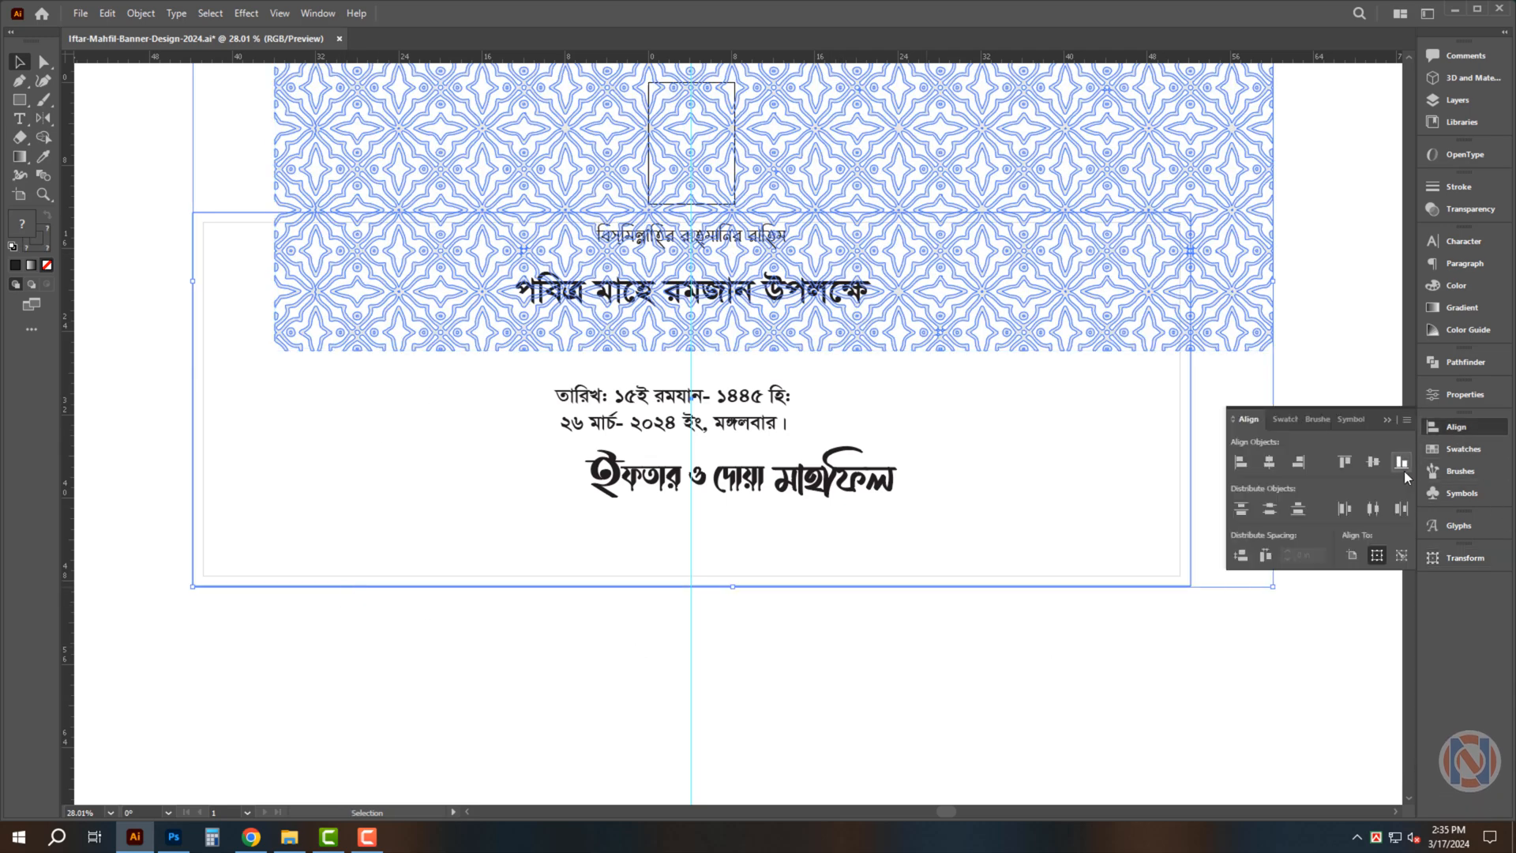
{"action": "left_click", "coordinate": [1271, 465]}
{"action": "left_click", "coordinate": [1241, 463]}
{"action": "left_click", "coordinate": [1093, 595]}
{"action": "left_click", "coordinate": [1101, 553]}
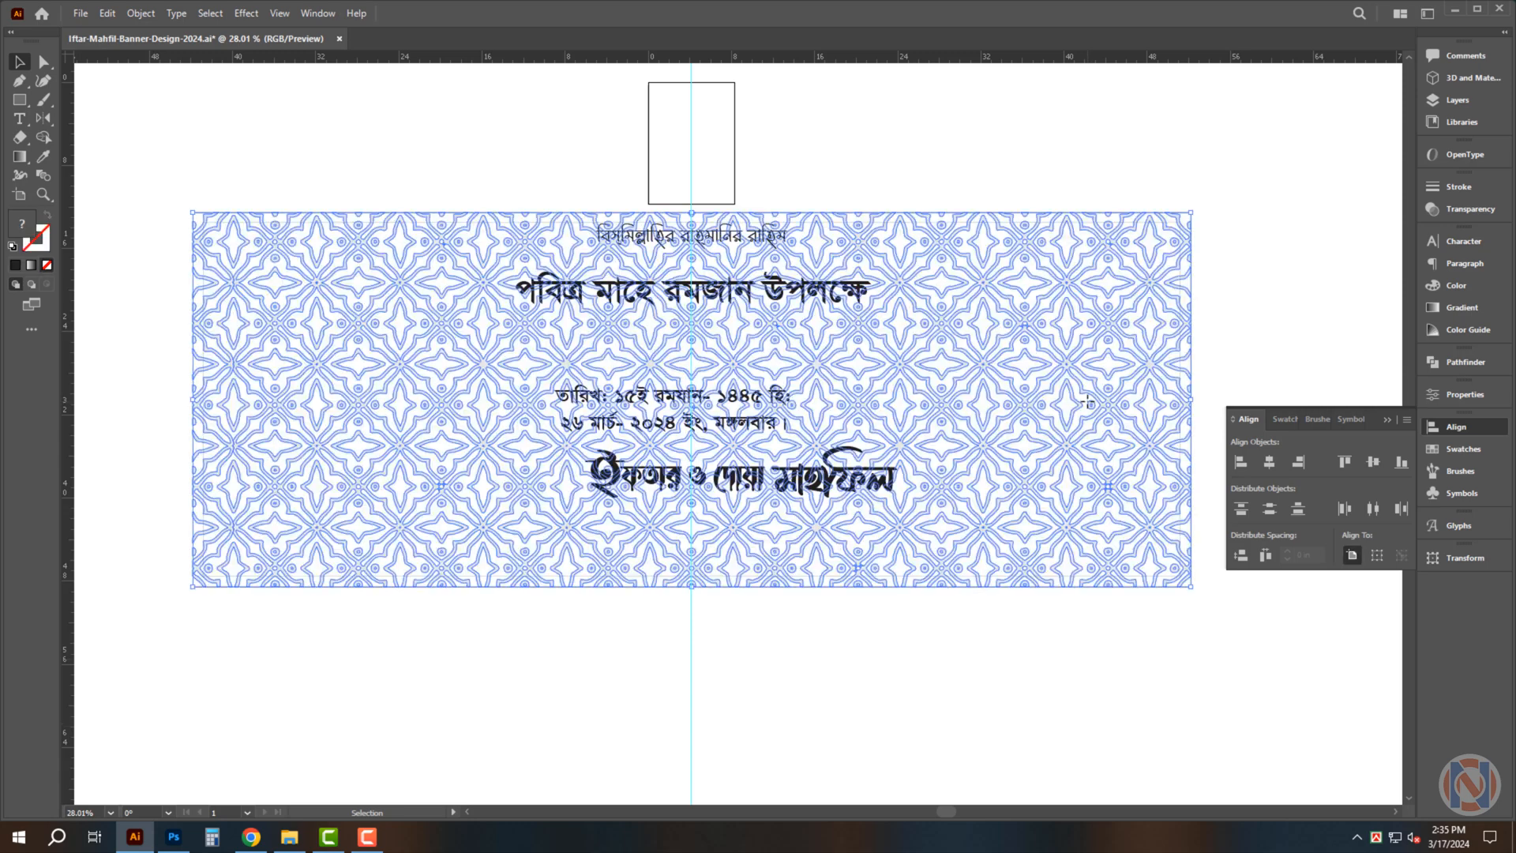
{"action": "key", "text": "ctrl+shift+["}
{"action": "left_click", "coordinate": [1230, 233]}
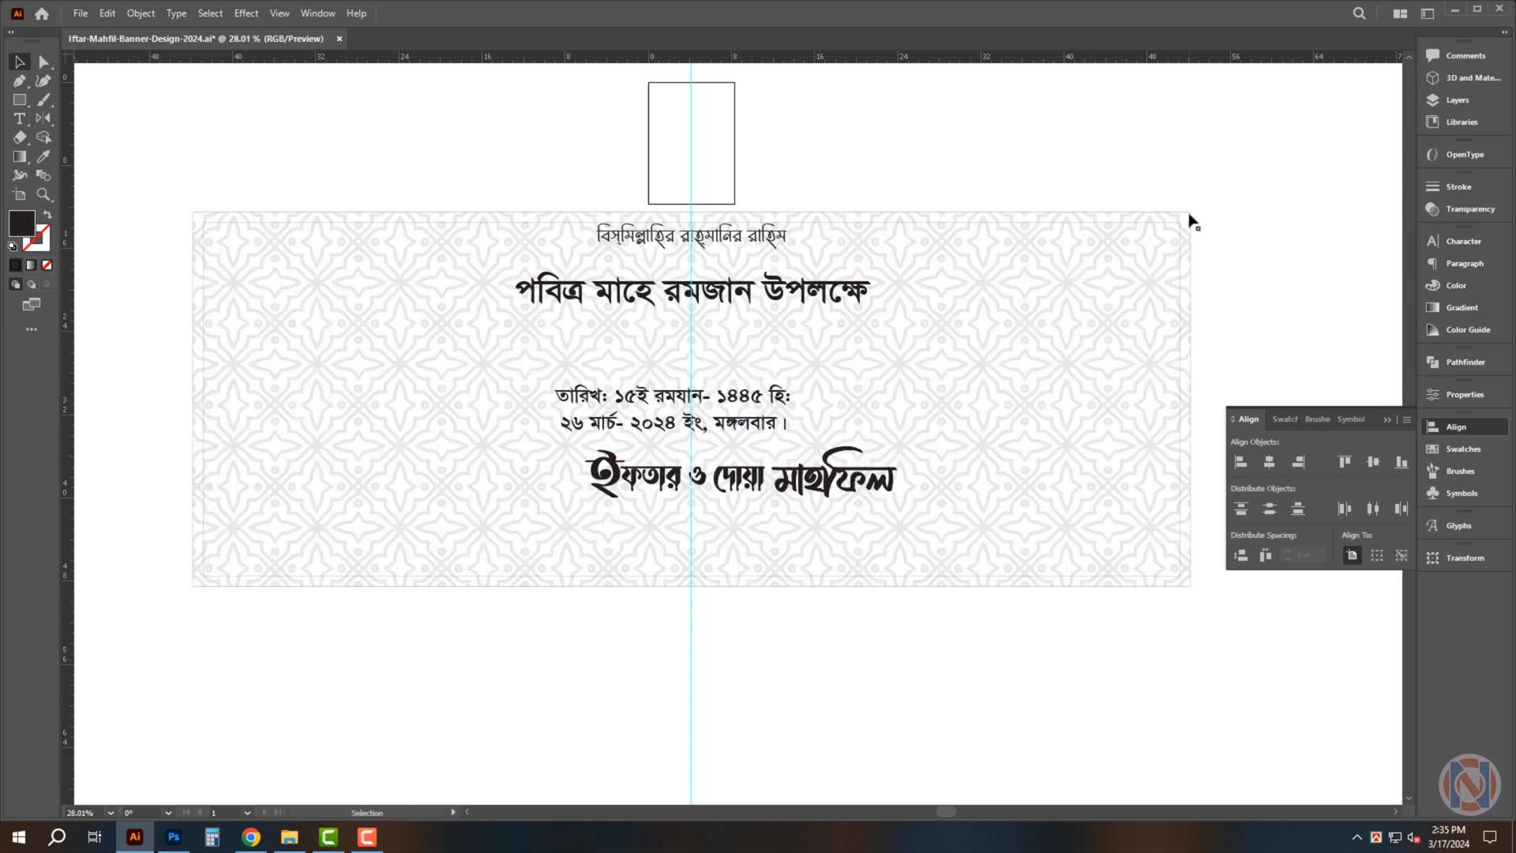
Fill the outer banner rectangle with CMYK 3, 3, 5, 0 and send it to the back
{"action": "left_click_drag", "start_coordinate": [1190, 217], "coordinate": [1228, 217]}
{"action": "key", "text": "ctrl+z"}
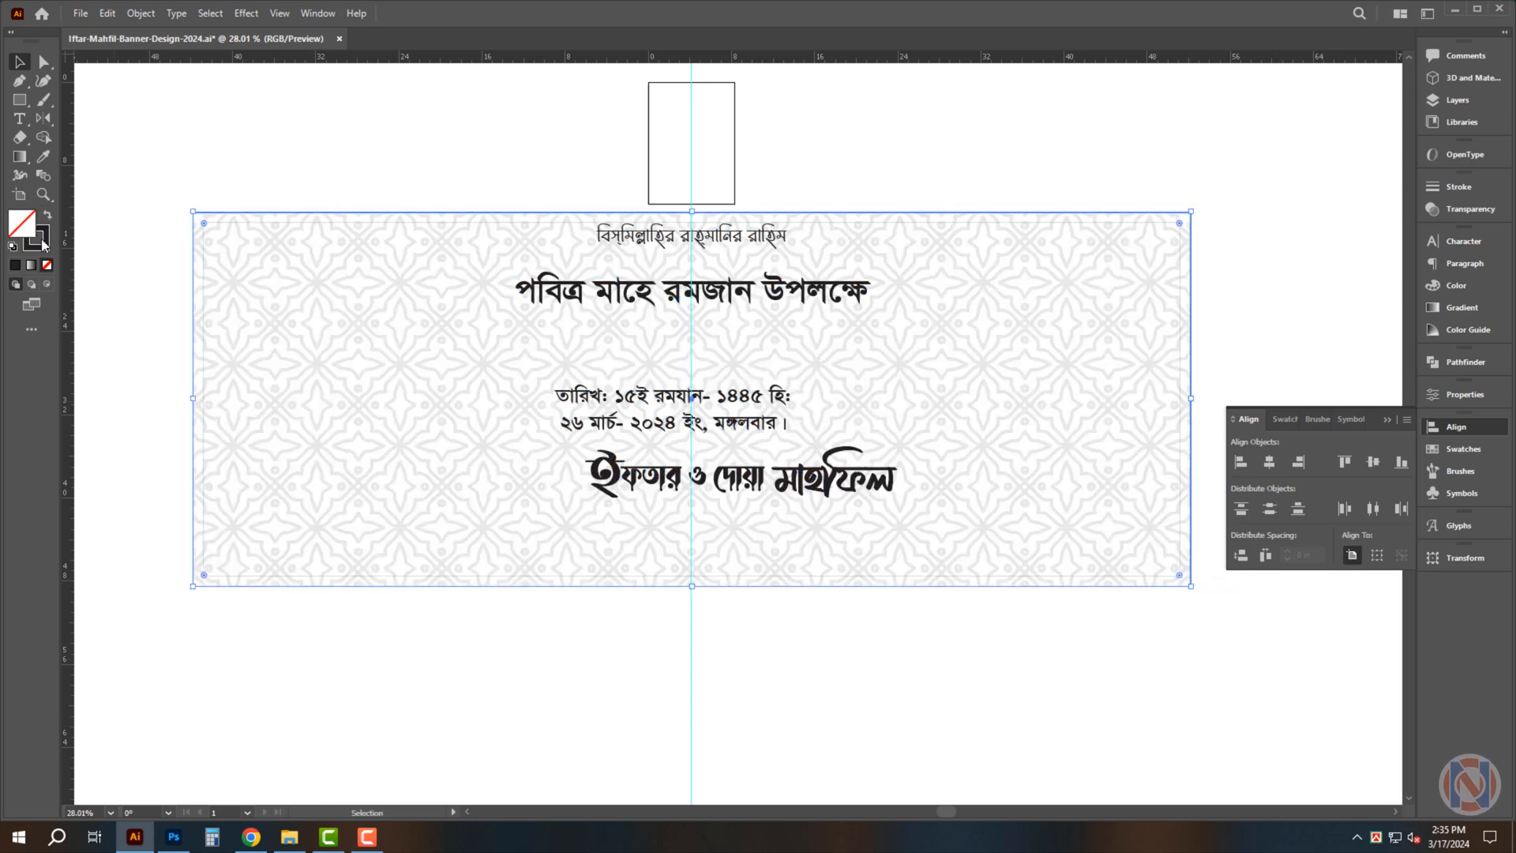
{"action": "left_click", "coordinate": [1467, 286]}
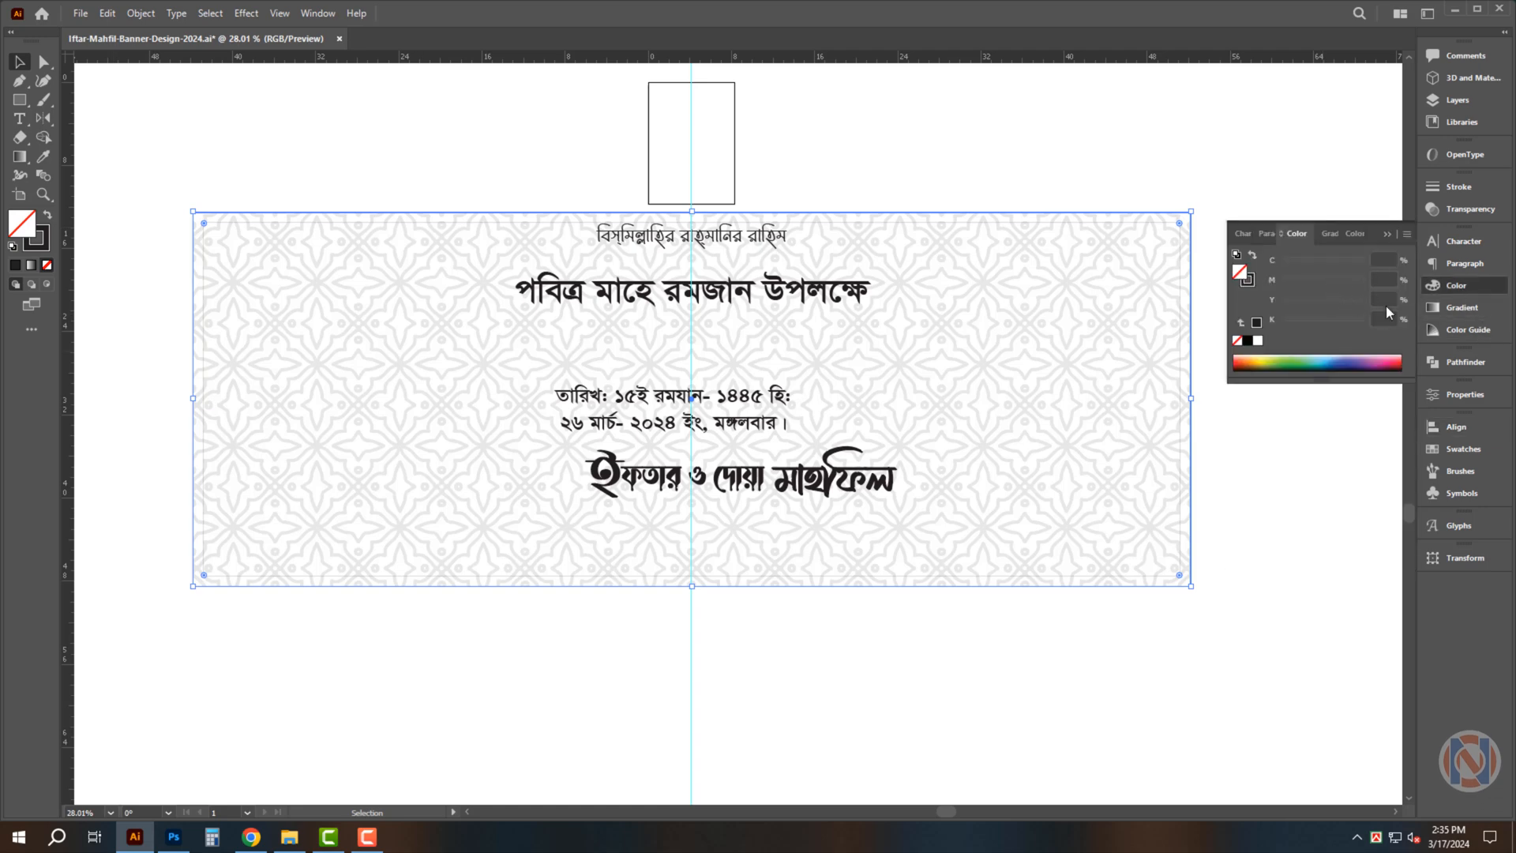
{"action": "left_click", "coordinate": [1260, 341]}
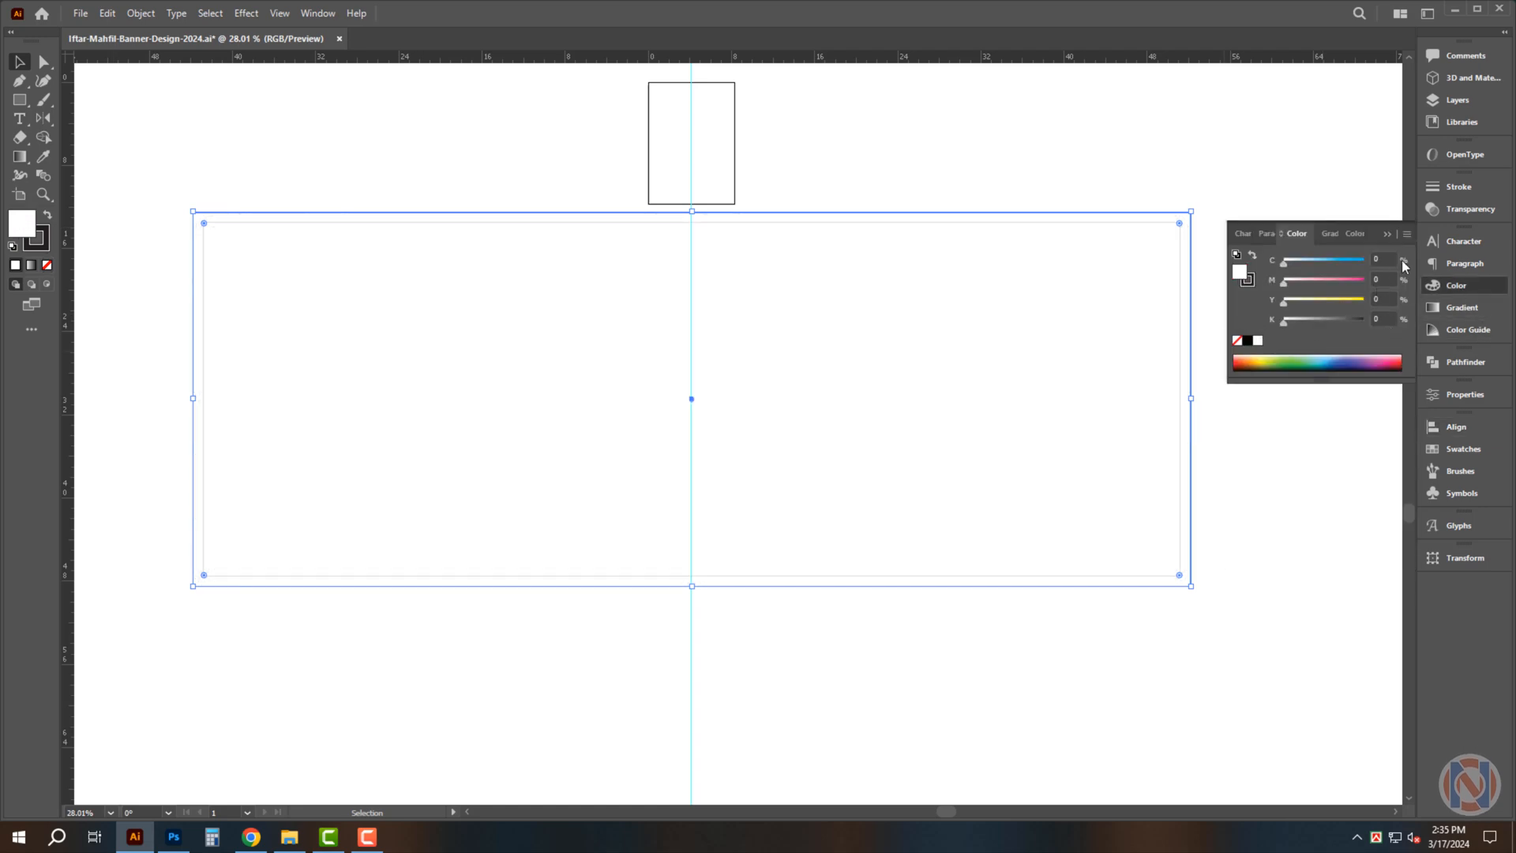
{"action": "type", "text": "3"}
{"action": "key", "text": "Tab"}
{"action": "type", "text": "3"}
{"action": "key", "text": "Tab"}
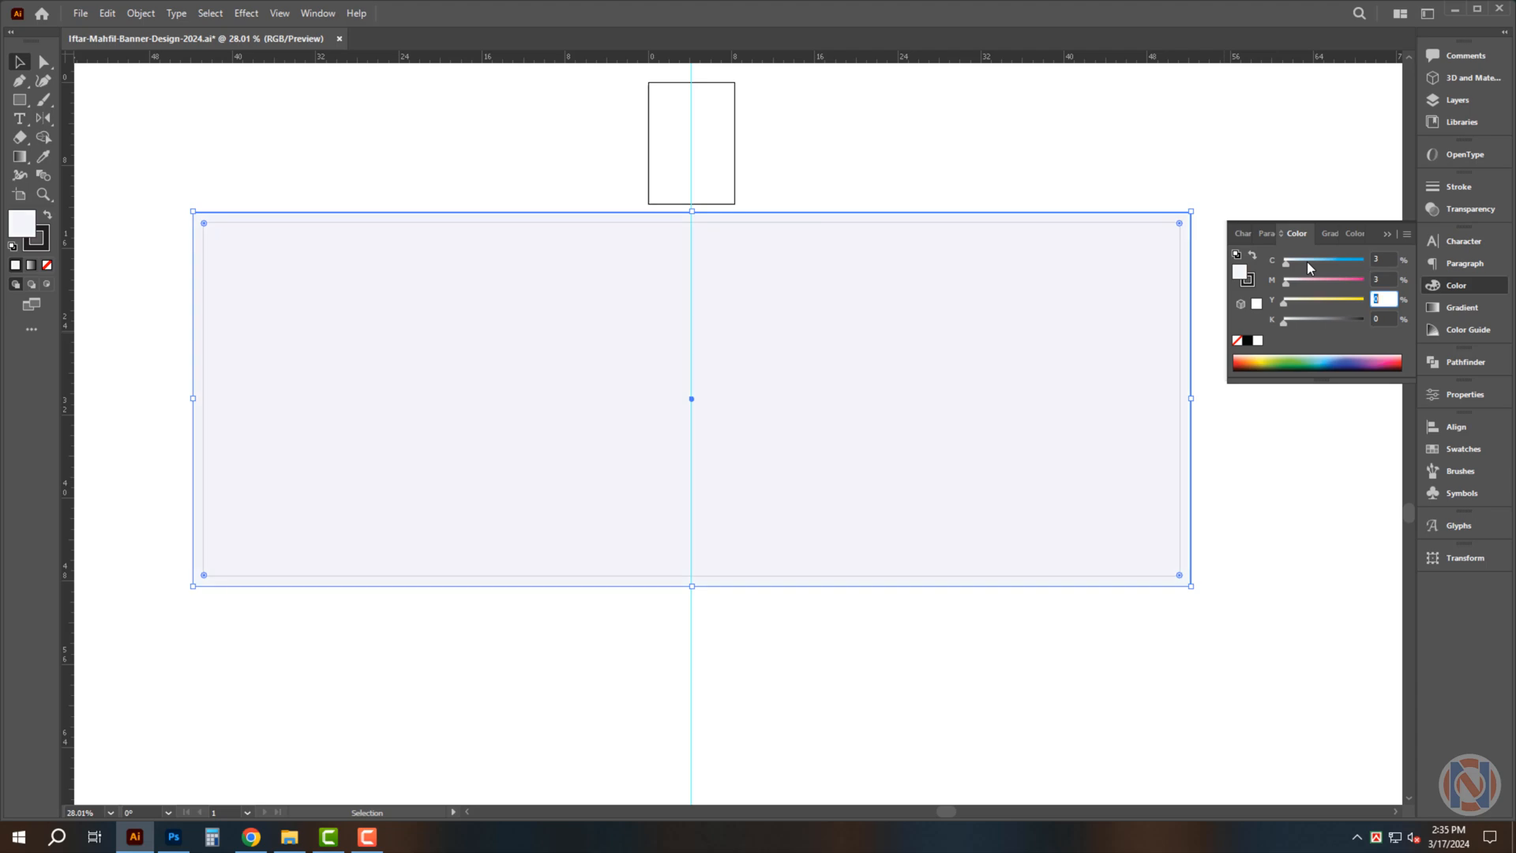
{"action": "key", "text": "Return"}
{"action": "key", "text": "ctrl+shift+bracketleft"}
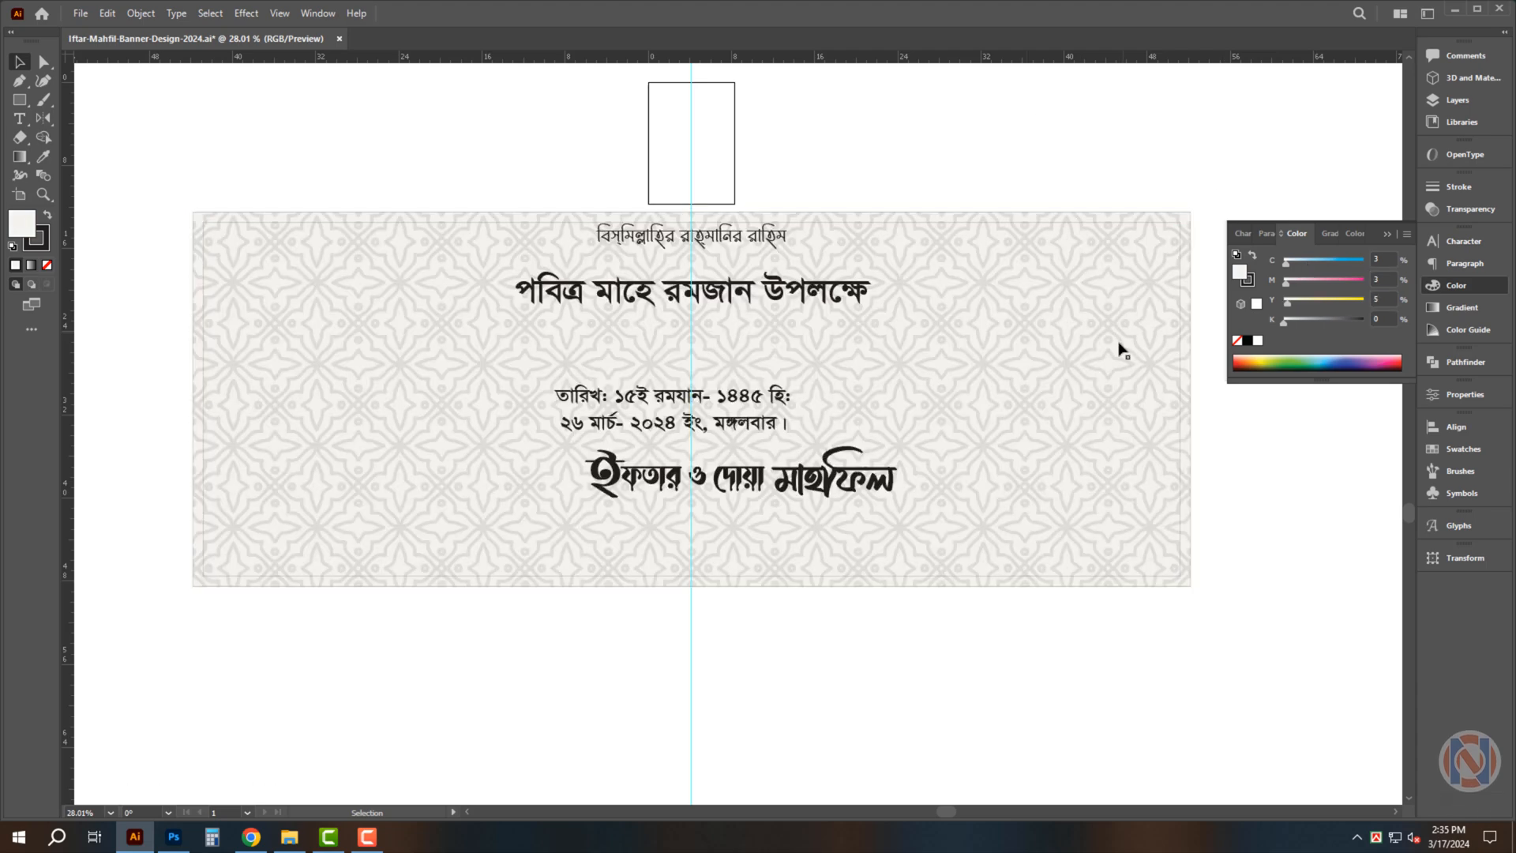
Lower the opacity of the background pattern so it looks fainter
{"action": "left_click", "coordinate": [1116, 331]}
{"action": "left_click", "coordinate": [1470, 209]}
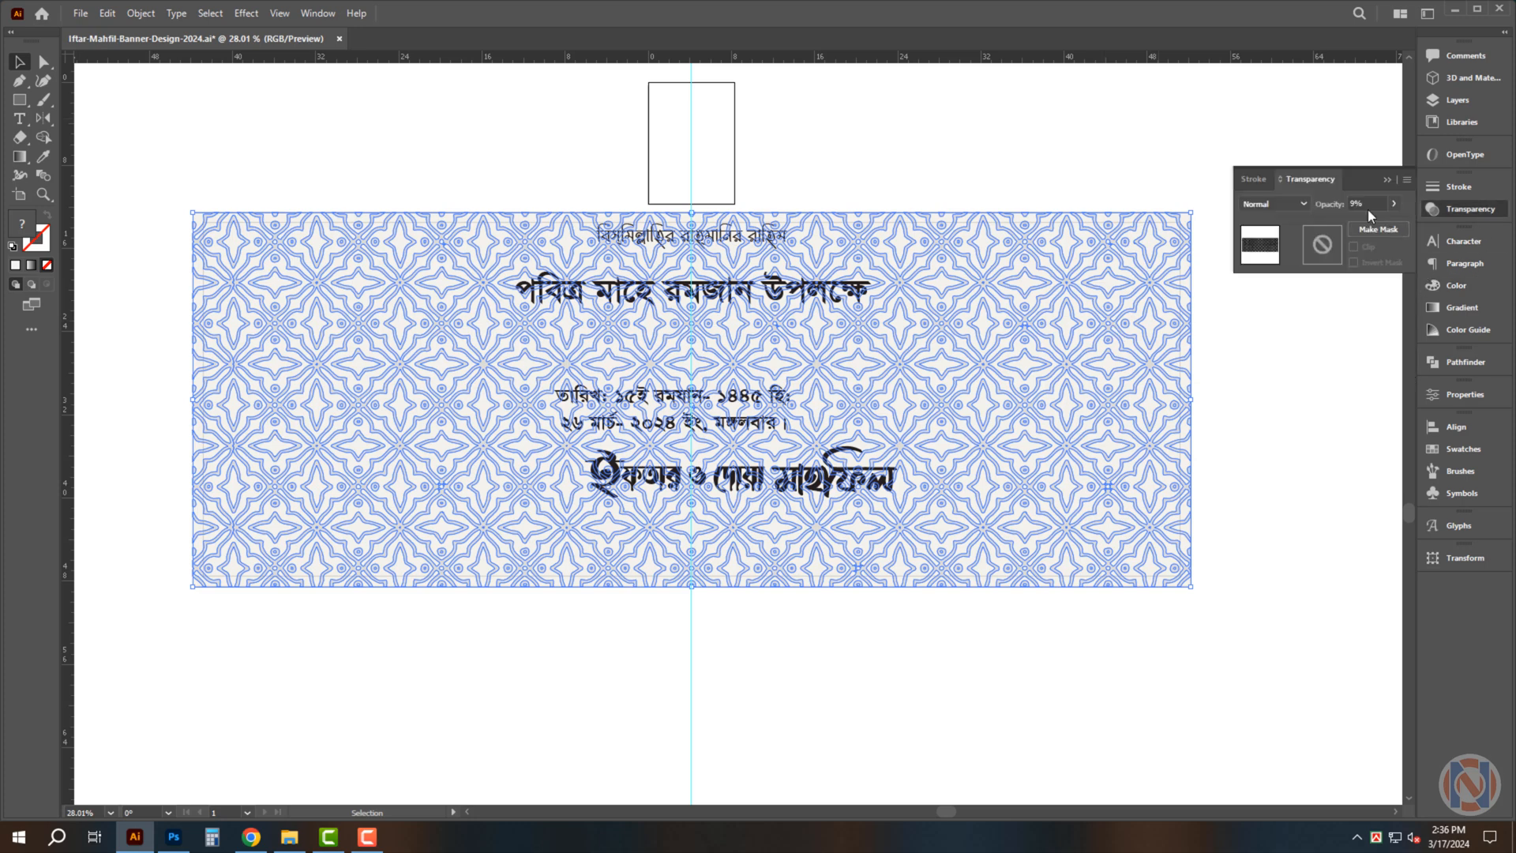
{"action": "left_click", "coordinate": [1058, 657]}
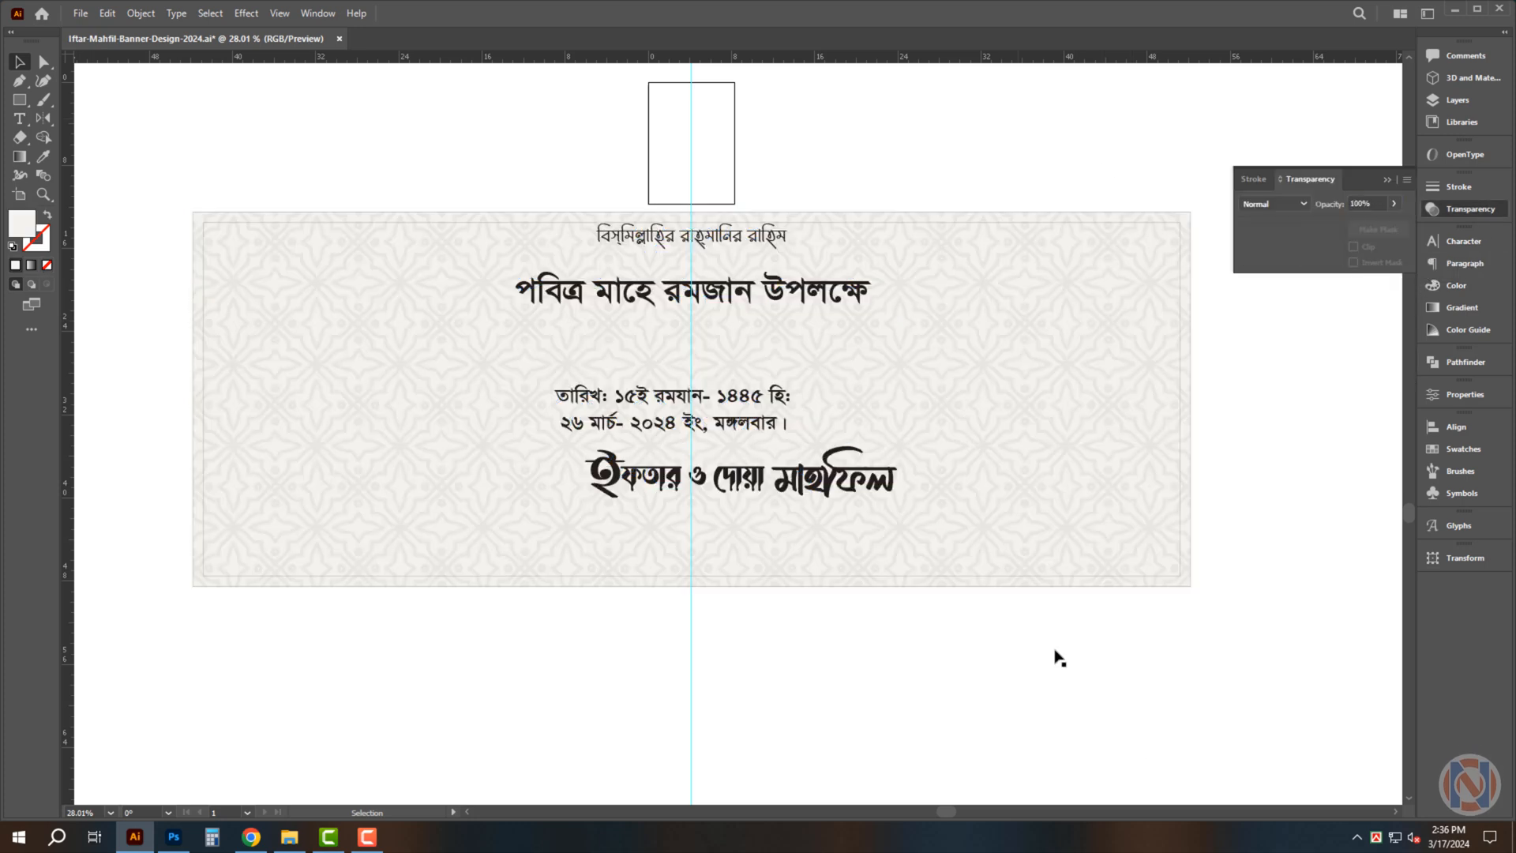
Copy the background rectangle in front and shorten the copy to a full-width strip along the banner's lower edge
{"action": "left_click_drag", "start_coordinate": [1183, 586], "coordinate": [1189, 616]}
{"action": "key", "text": "ctrl+z"}
{"action": "key", "text": "ctrl+f"}
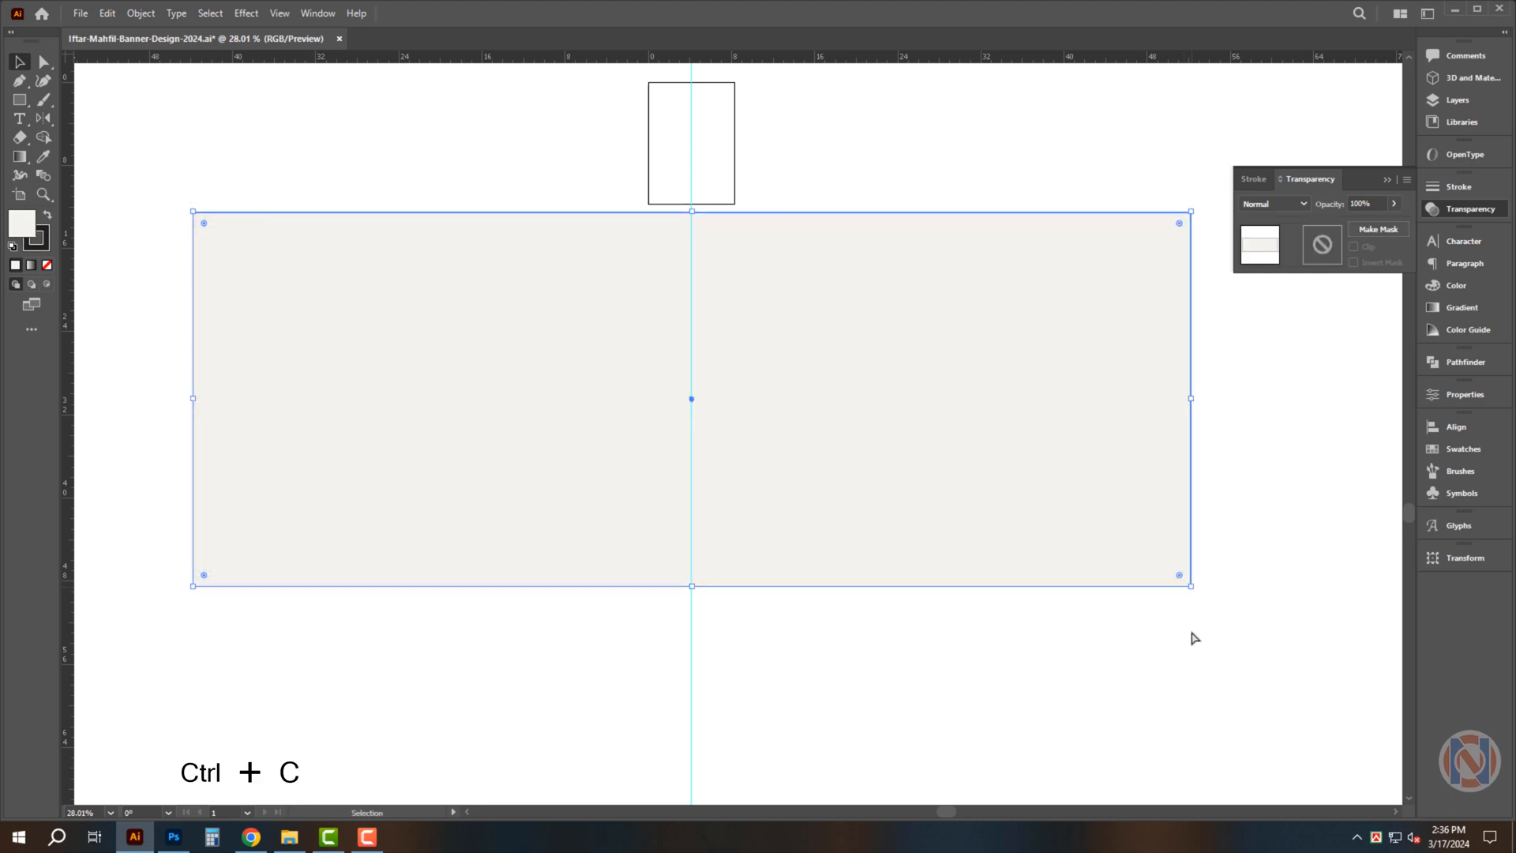
{"action": "left_click_drag", "start_coordinate": [694, 211], "coordinate": [694, 516]}
Give the lower strip a black fill and remove its stroke
{"action": "left_click", "coordinate": [47, 216]}
{"action": "left_click", "coordinate": [43, 244]}
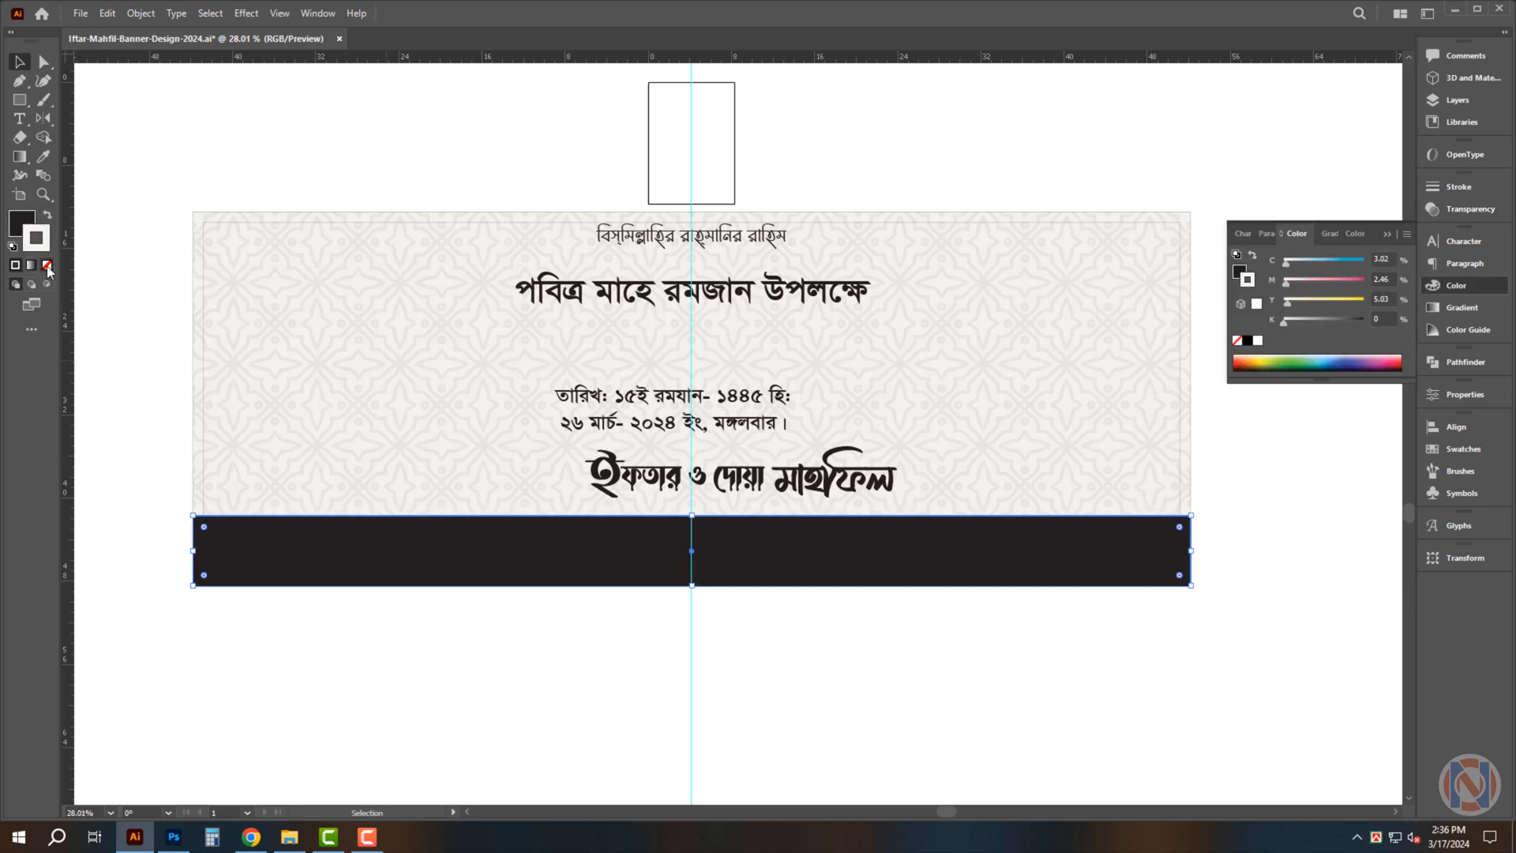
{"action": "left_click", "coordinate": [47, 266]}
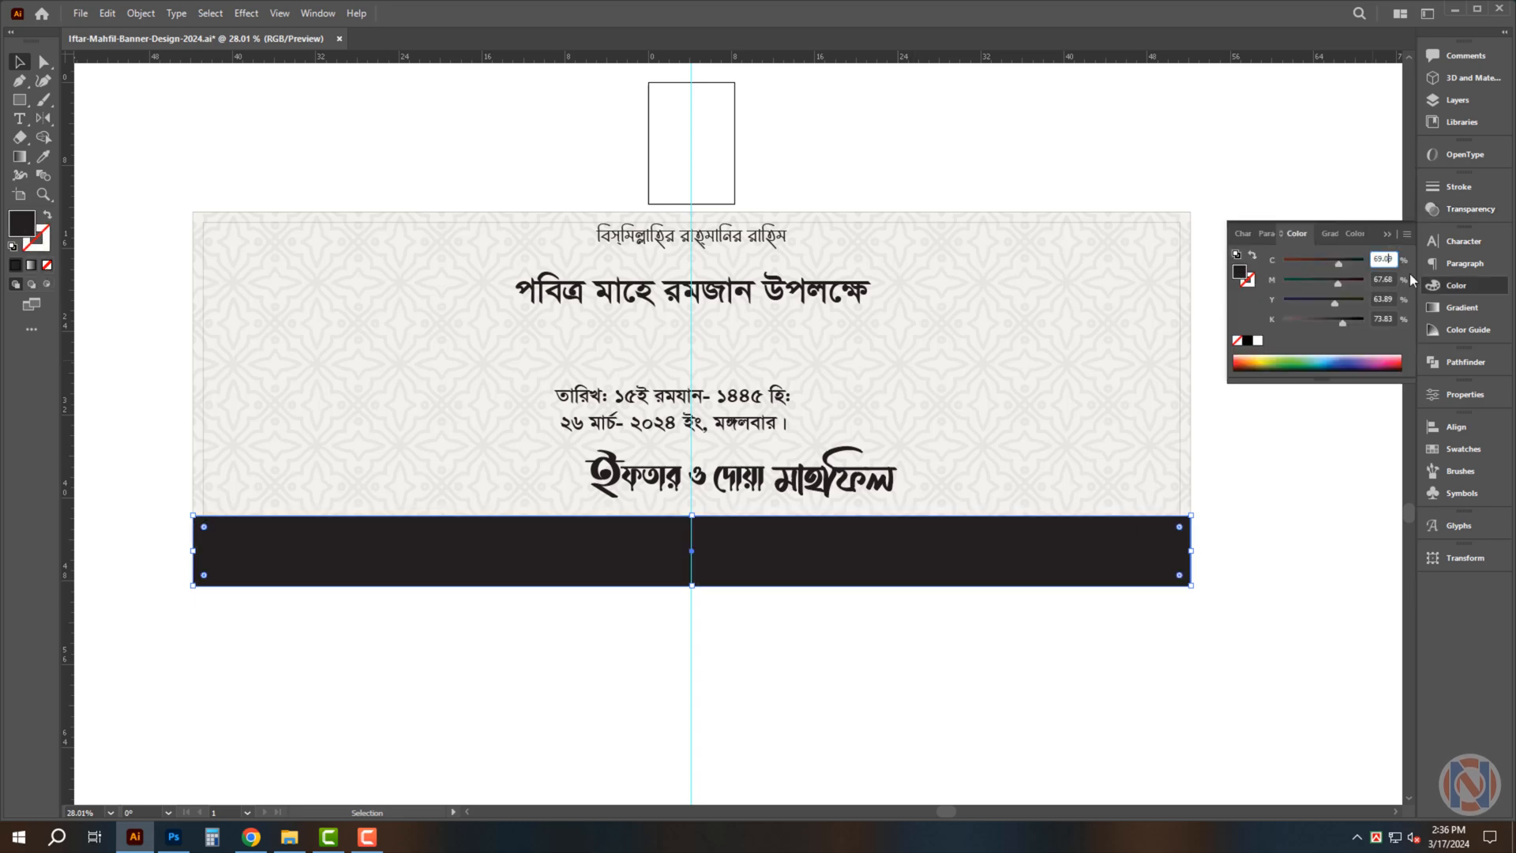
Fill the banner's lower strip with CMYK 100, 30, 100, 20
{"action": "type", "text": "100"}
{"action": "key", "text": "Tab"}
{"action": "type", "text": "30"}
{"action": "key", "text": "Tab"}
{"action": "type", "text": "100"}
{"action": "key", "text": "Tab"}
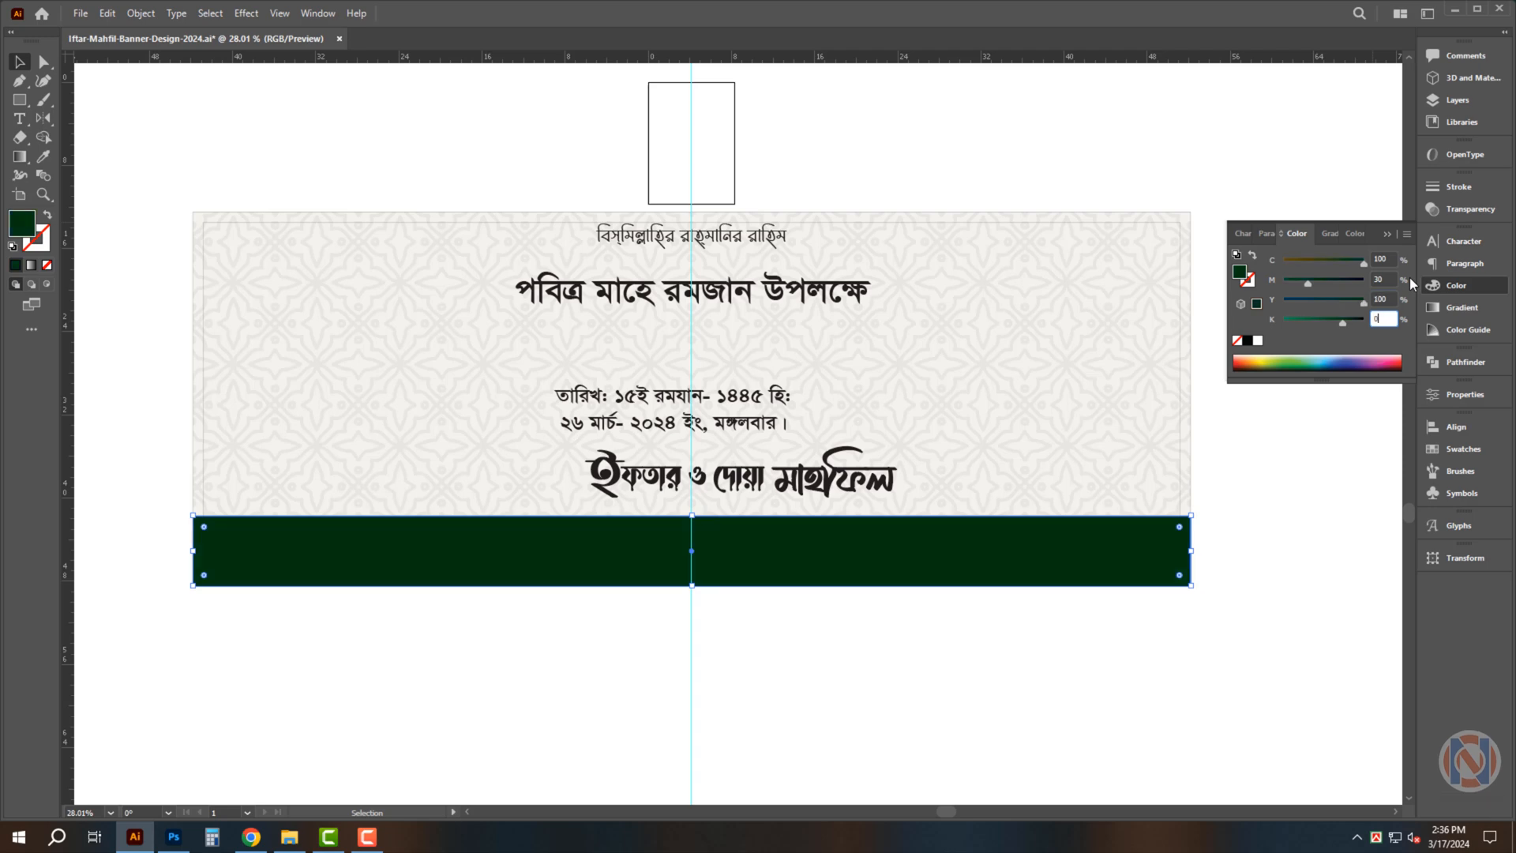
{"action": "type", "text": "0"}
{"action": "key", "text": "Return"}
{"action": "type", "text": "20"}
{"action": "key", "text": "Return"}
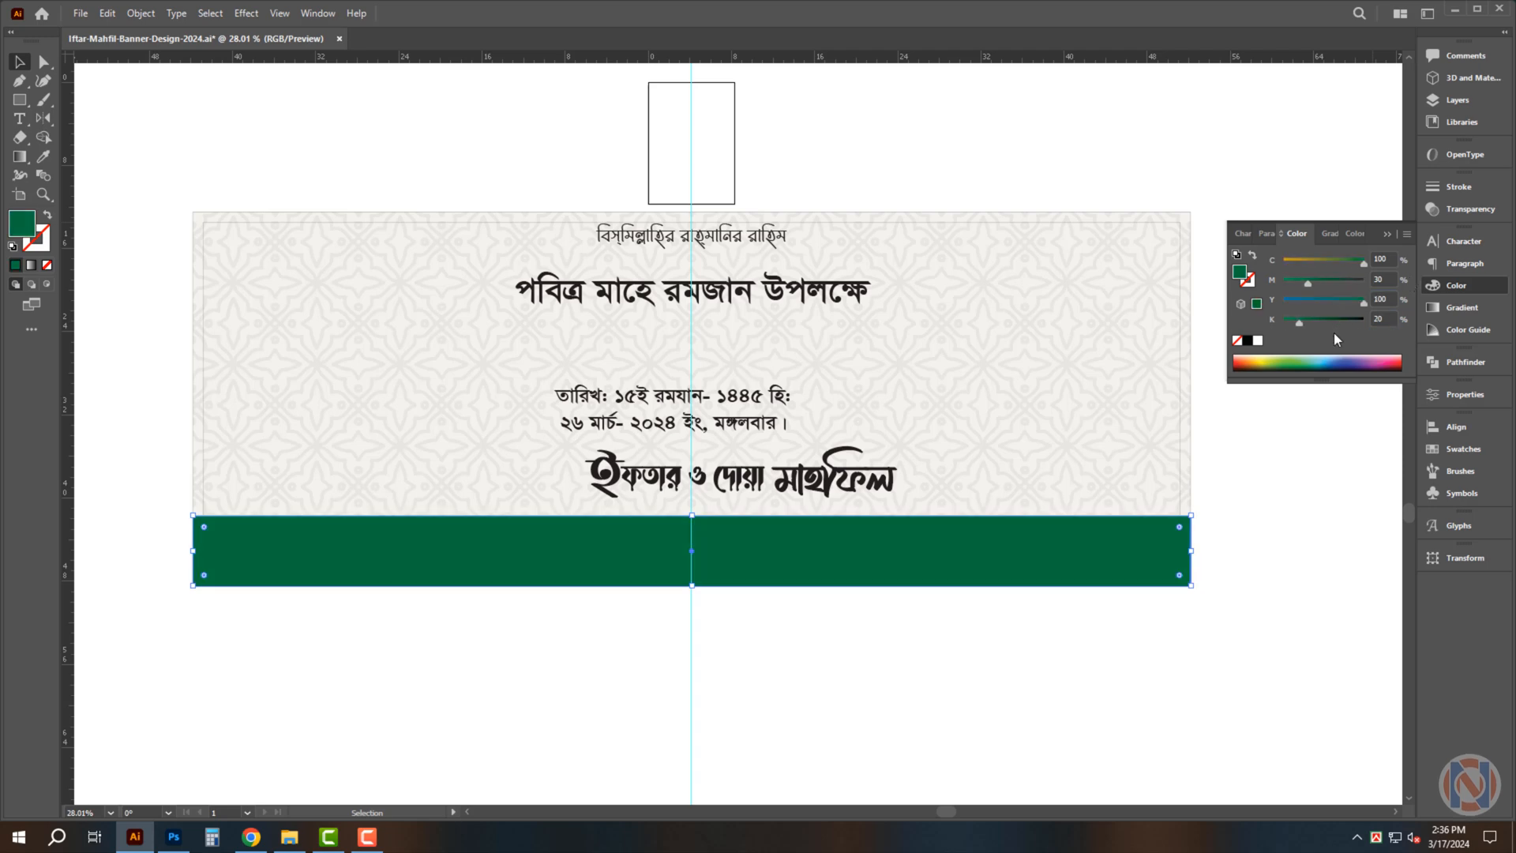
{"action": "left_click", "coordinate": [703, 706]}
Copy the green strip in front and flatten the copy into a thin full-width band along the strip's upper edge
{"action": "scroll", "coordinate": [748, 617], "scroll_direction": "up", "scroll_amount": 1}
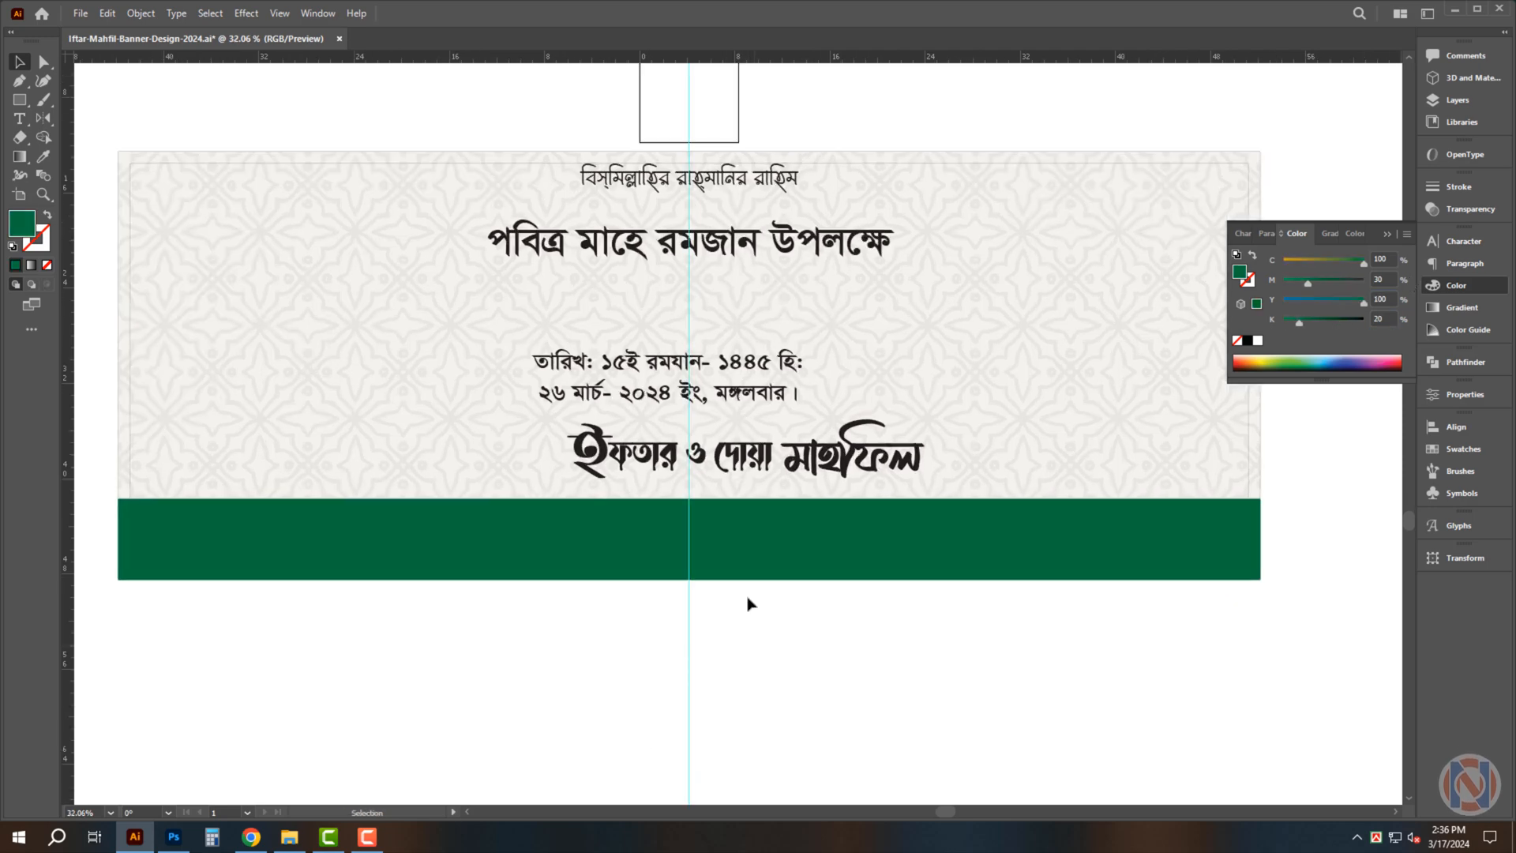
{"action": "left_click", "coordinate": [731, 545]}
{"action": "key", "text": "ctrl+c"}
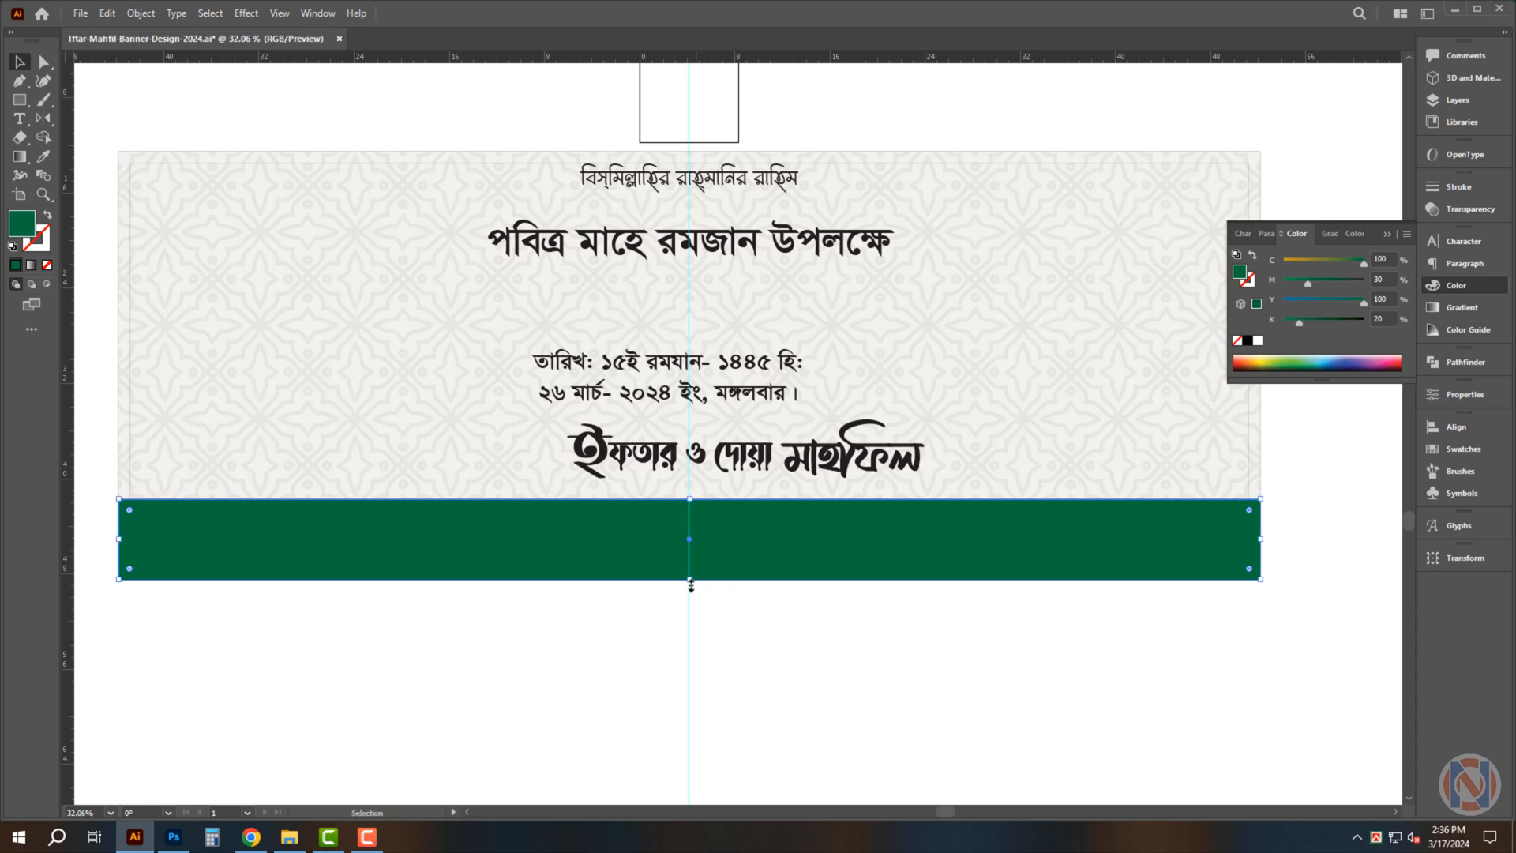
{"action": "left_click_drag", "start_coordinate": [691, 584], "coordinate": [699, 496]}
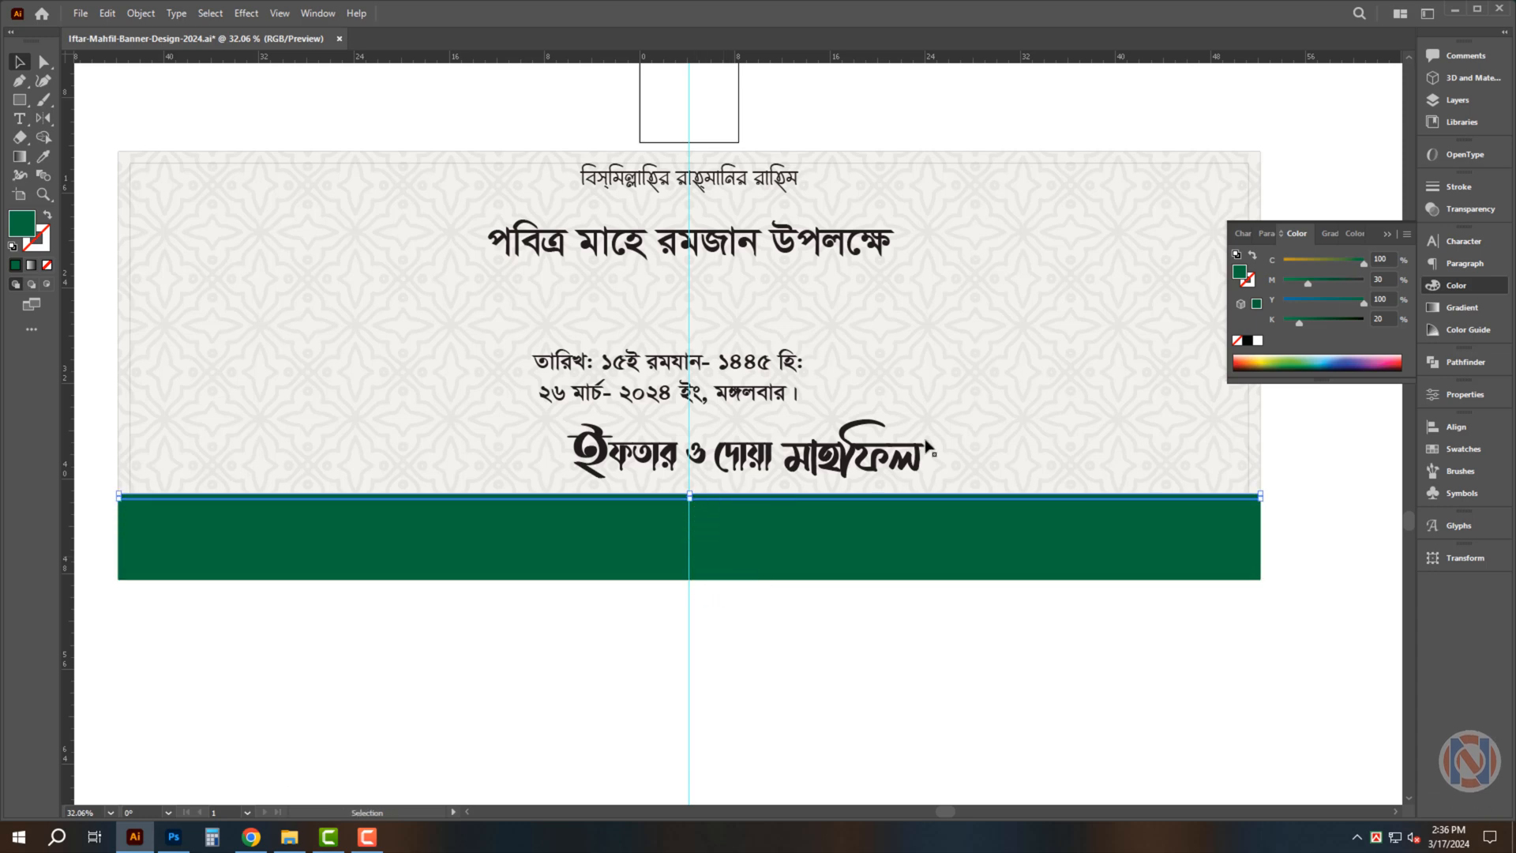
Fill the thin band with gold, CMYK 0, 30, 100, 20
{"action": "left_click_drag", "start_coordinate": [1396, 260], "coordinate": [1348, 258]}
{"action": "type", "text": "0"}
{"action": "key", "text": "Return"}
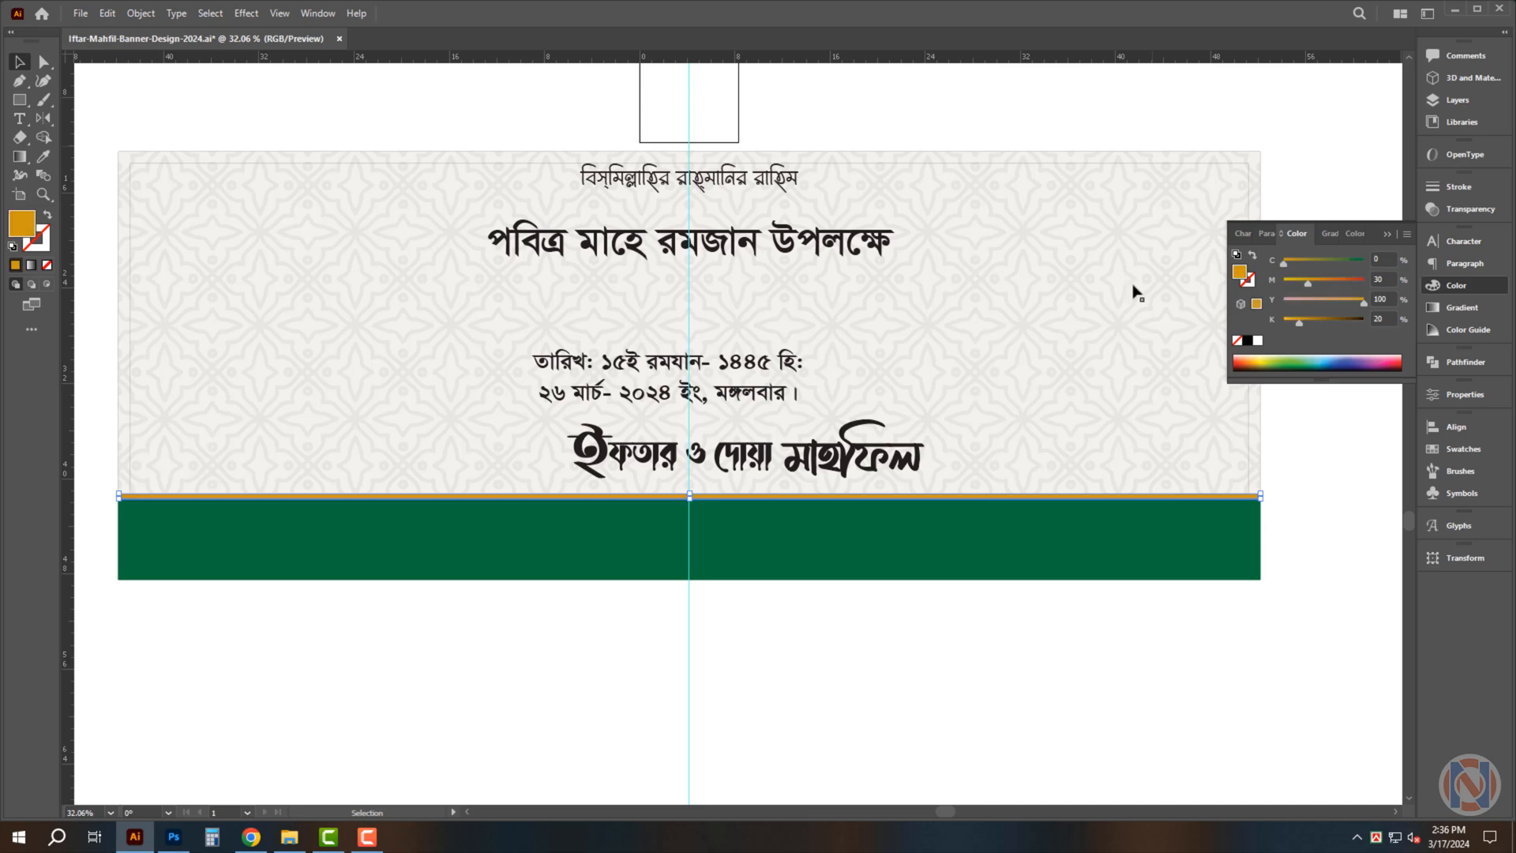
{"action": "left_click", "coordinate": [761, 697]}
{"action": "left_click_drag", "start_coordinate": [818, 677], "coordinate": [797, 689]}
{"action": "left_click_drag", "start_coordinate": [809, 701], "coordinate": [794, 700]}
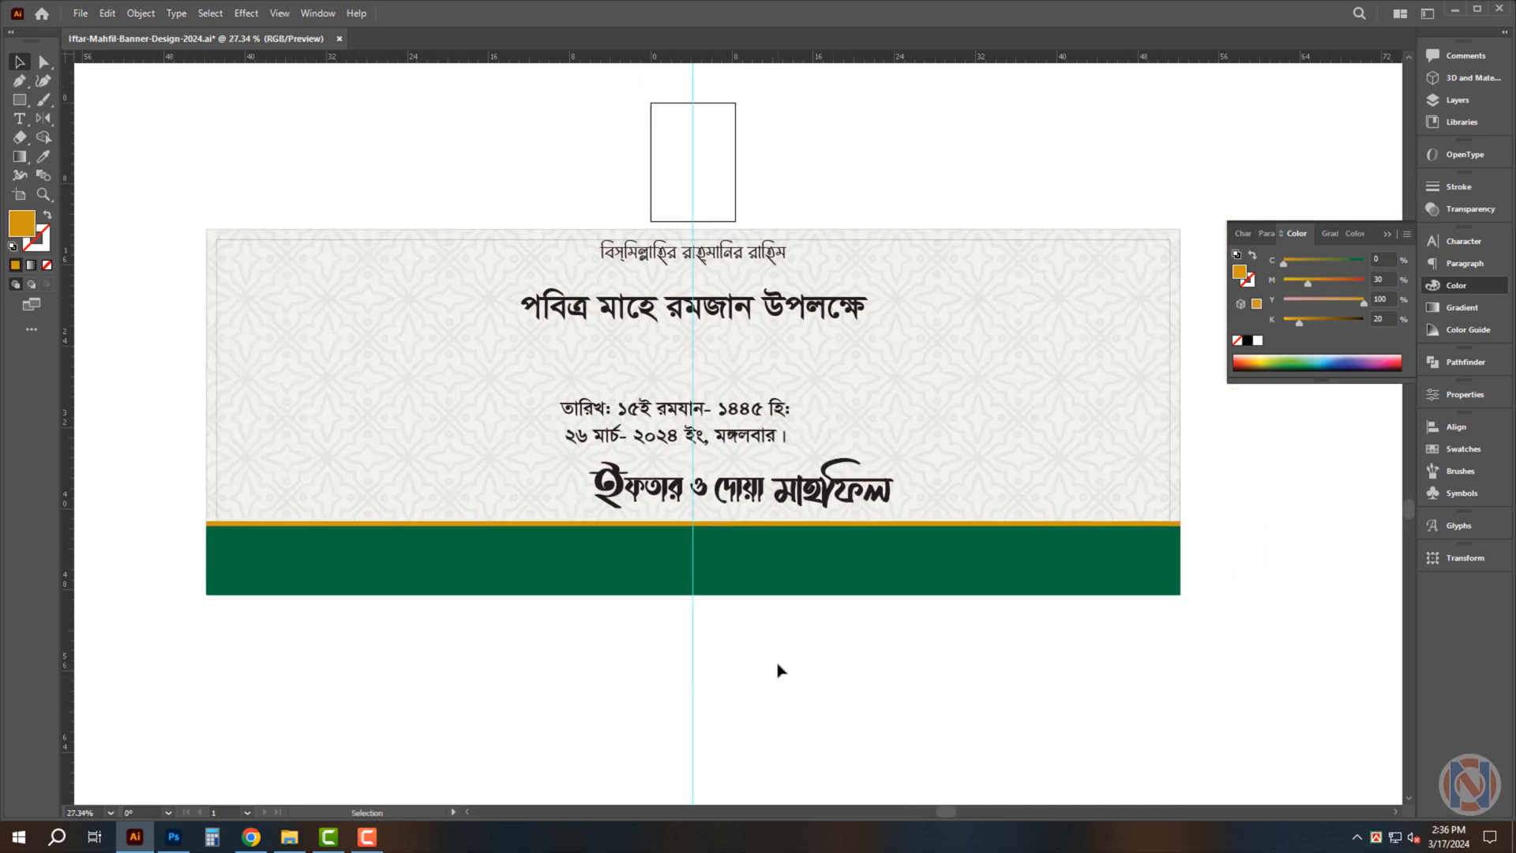
Open the mosque image 22-03 from the Islami Background folder in Illustrator
{"action": "left_click", "coordinate": [289, 839]}
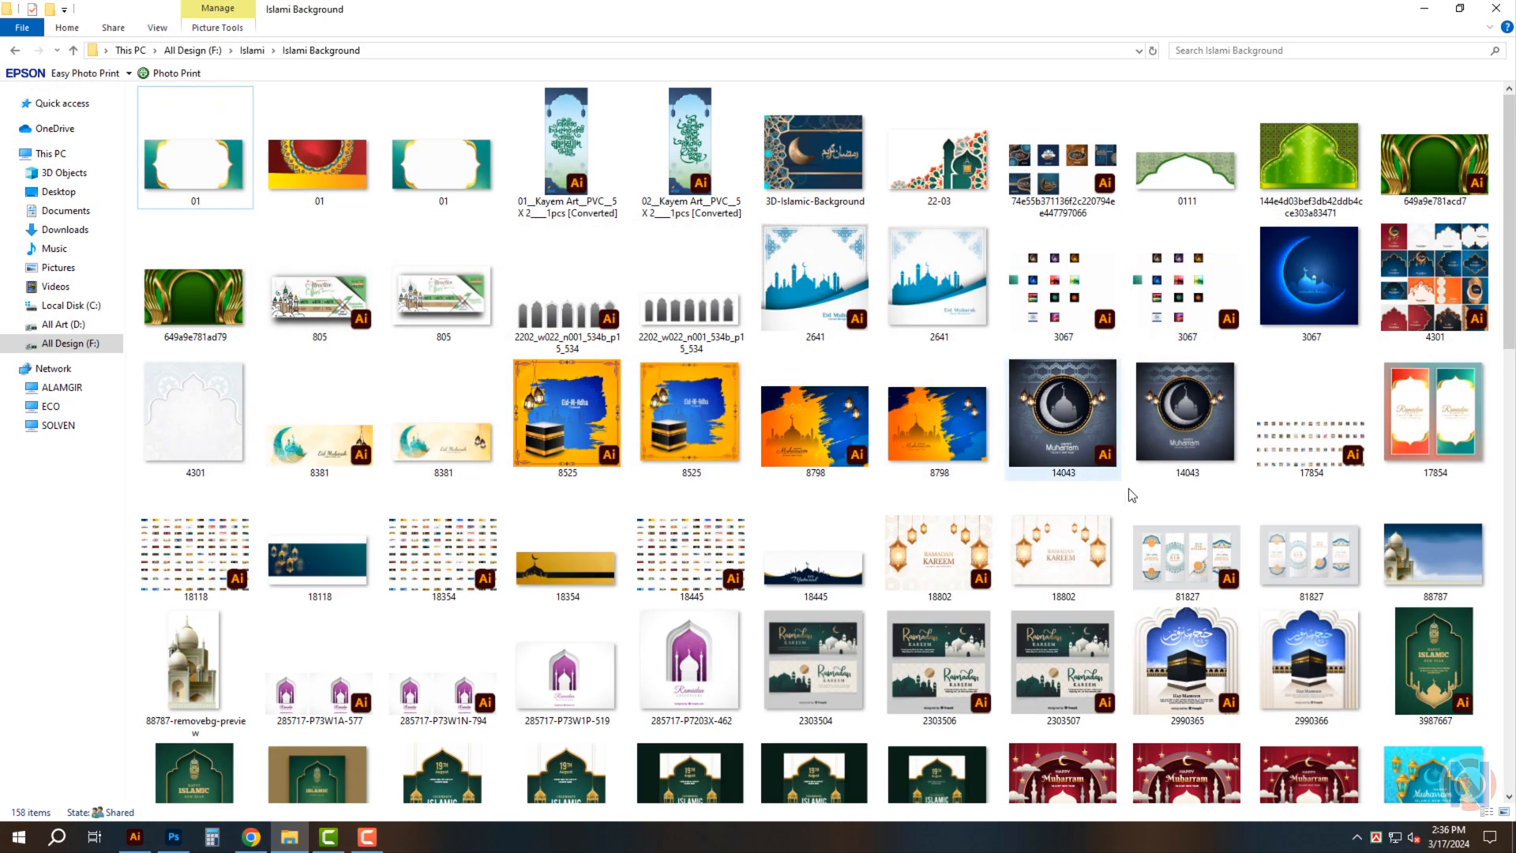
{"action": "left_click", "coordinate": [1137, 454]}
{"action": "right_click", "coordinate": [954, 172]}
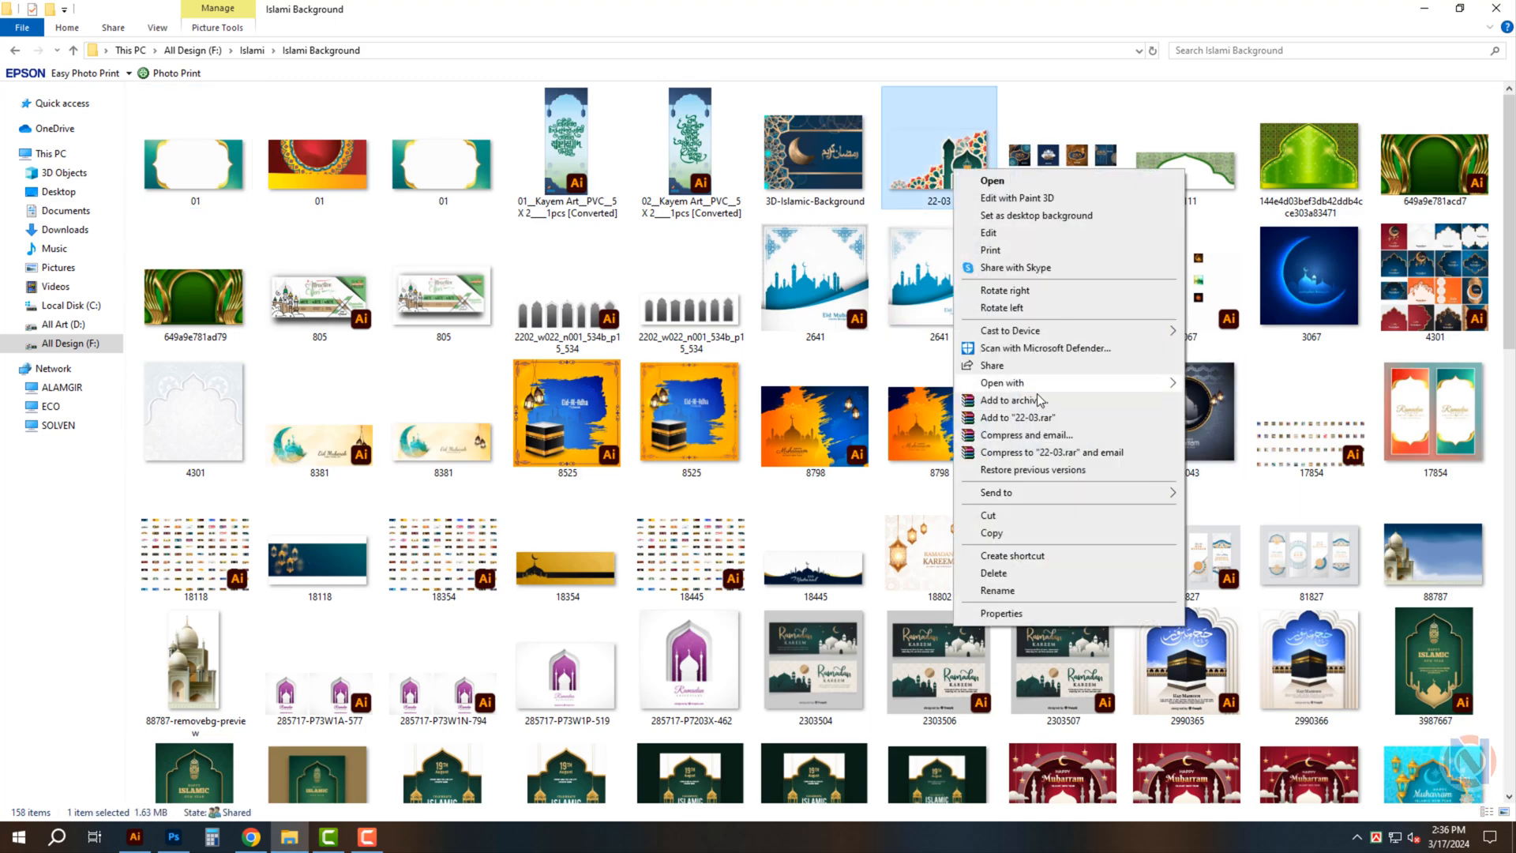
{"action": "mouse_move", "coordinate": [1026, 384]}
{"action": "left_click", "coordinate": [1237, 386]}
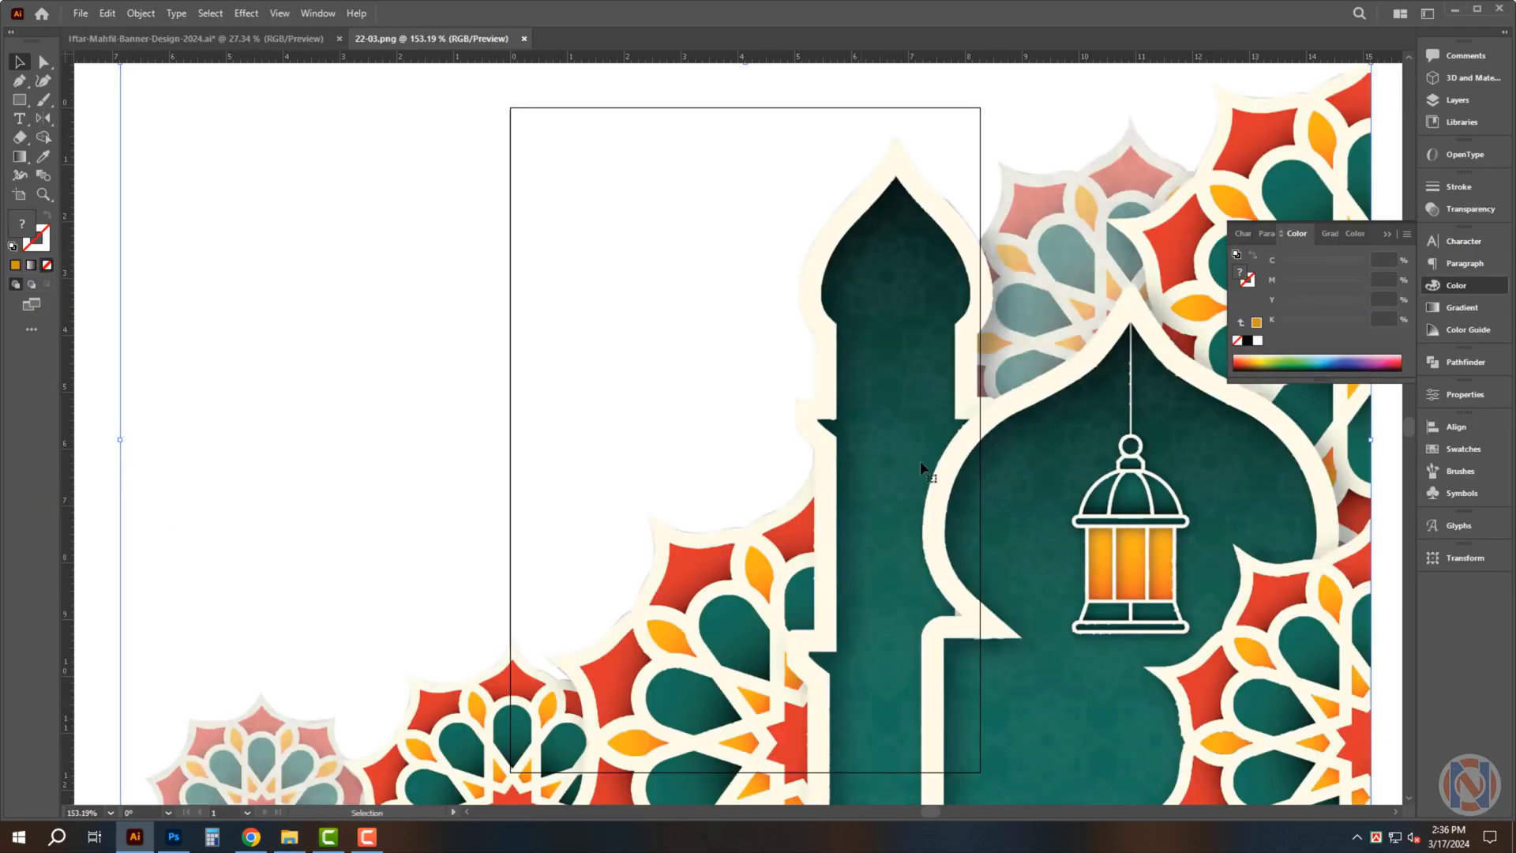
Cut the mosque image, close 22-03.png without saving, and paste the image into the banner document
{"action": "key", "text": "ctrl+x"}
{"action": "key", "text": "ctrl+w"}
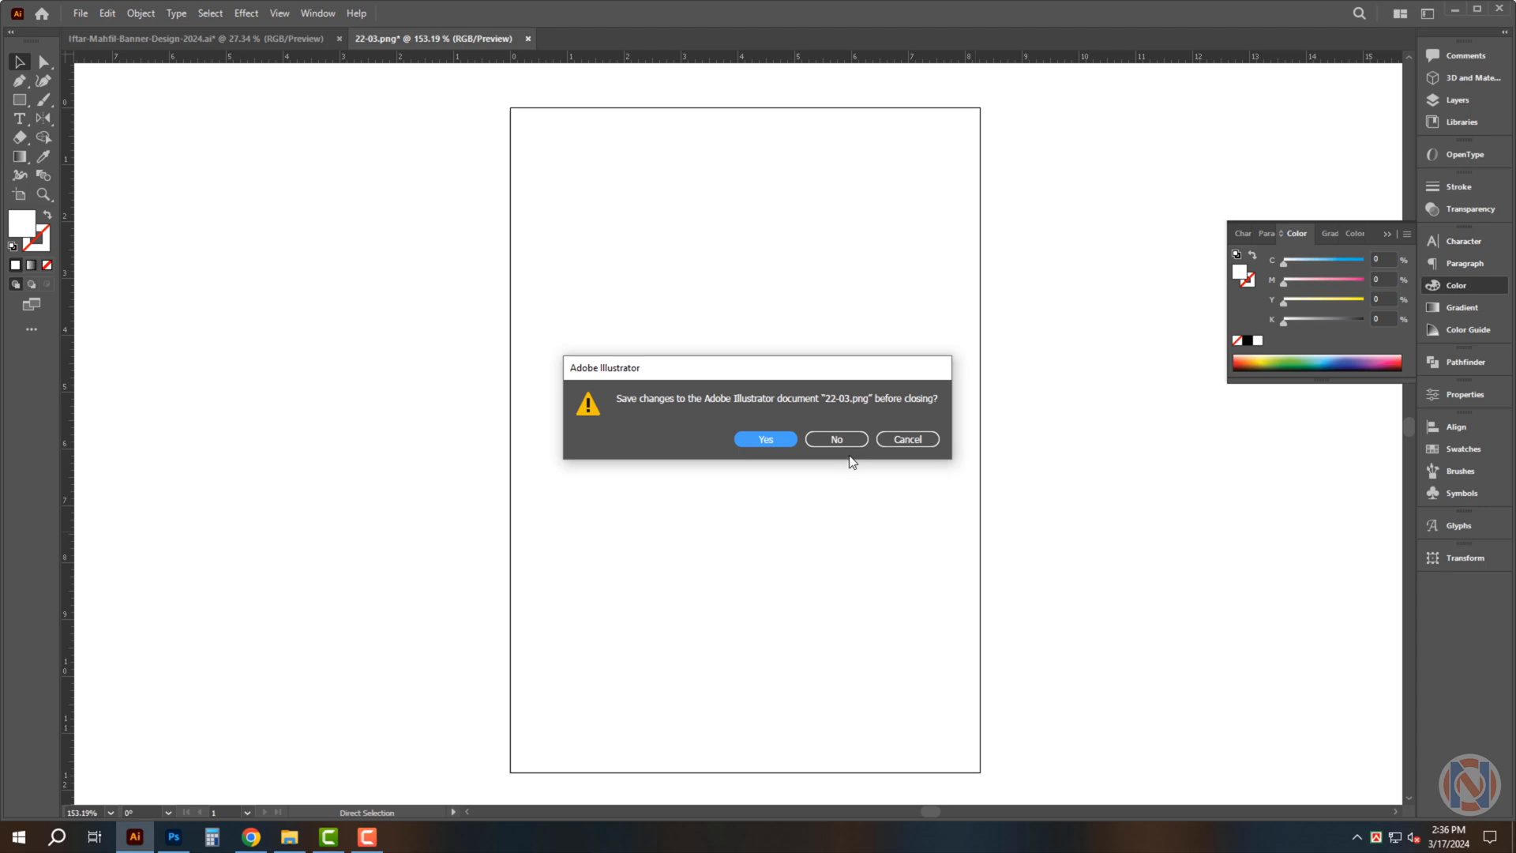
{"action": "left_click", "coordinate": [837, 439]}
{"action": "key", "text": "ctrl+v"}
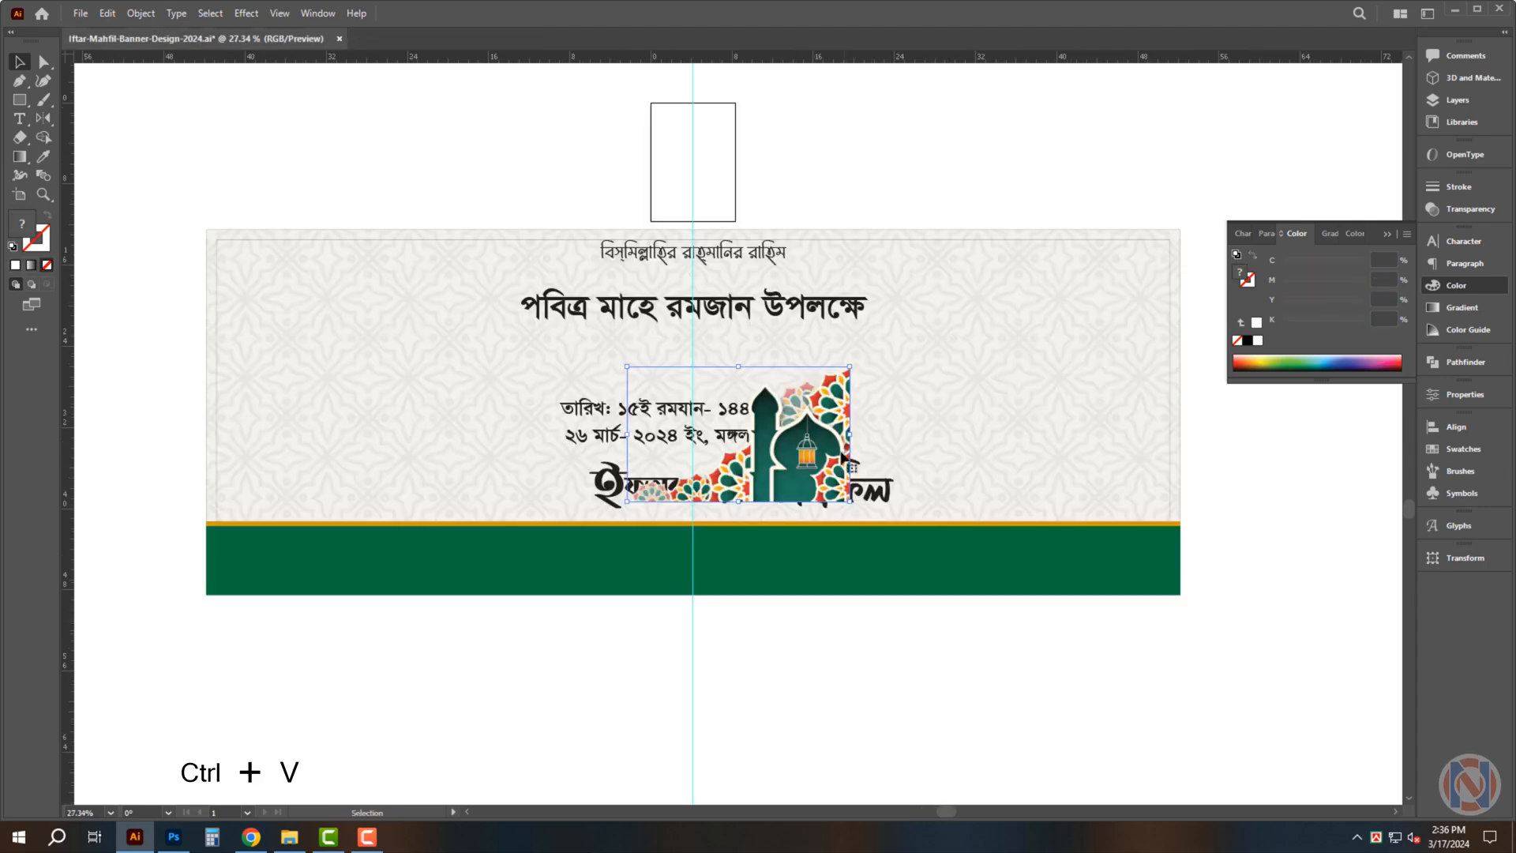
Align the mosque image to the top and right edges of the banner background
{"action": "left_click_drag", "start_coordinate": [823, 460], "coordinate": [1020, 440]}
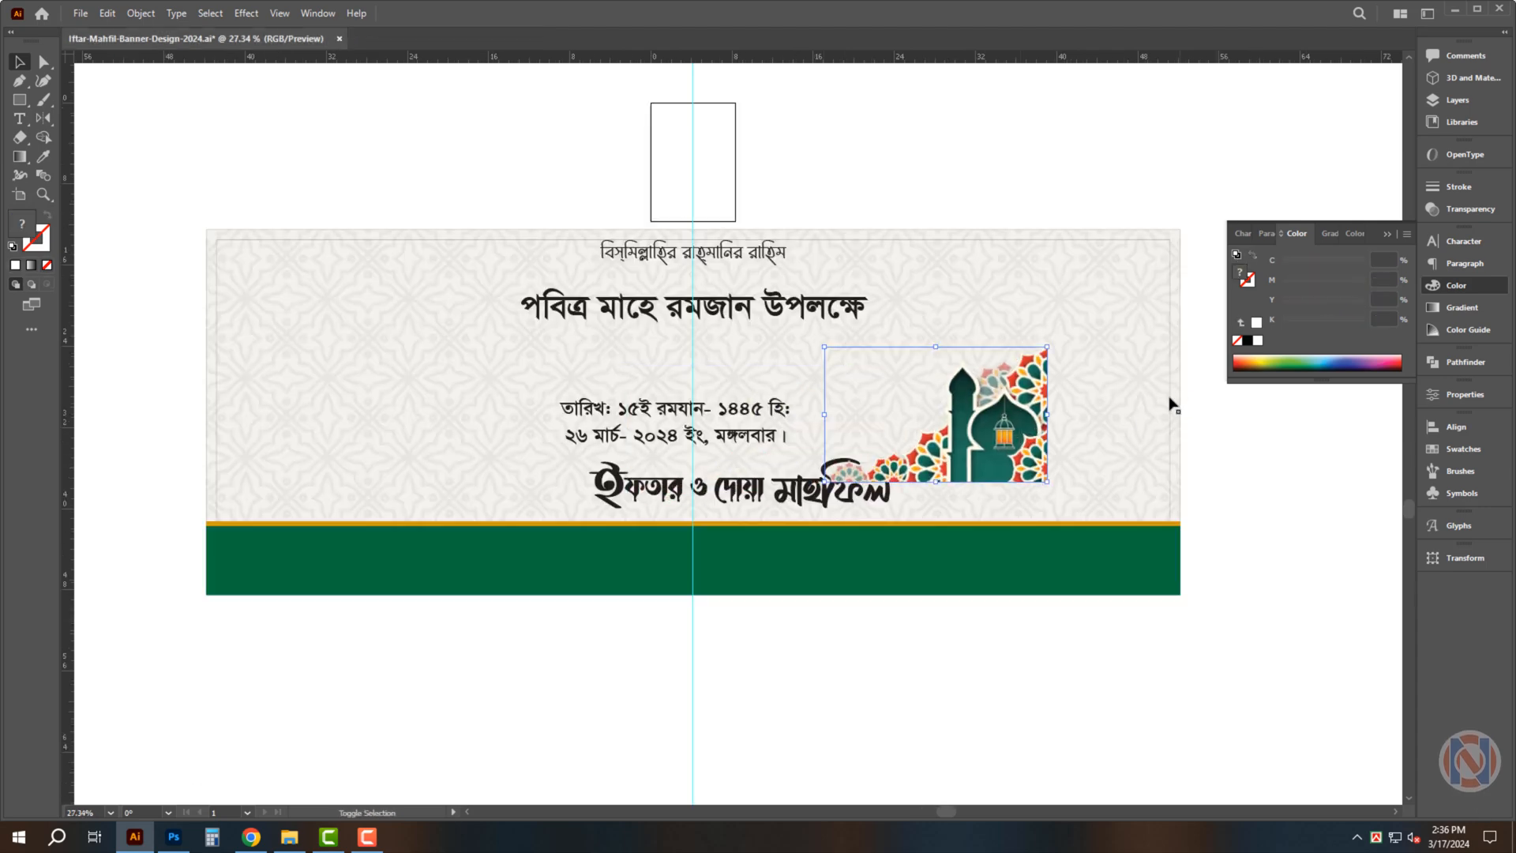
{"action": "left_click", "coordinate": [1110, 404], "text": "shift"}
{"action": "left_click", "coordinate": [1471, 429]}
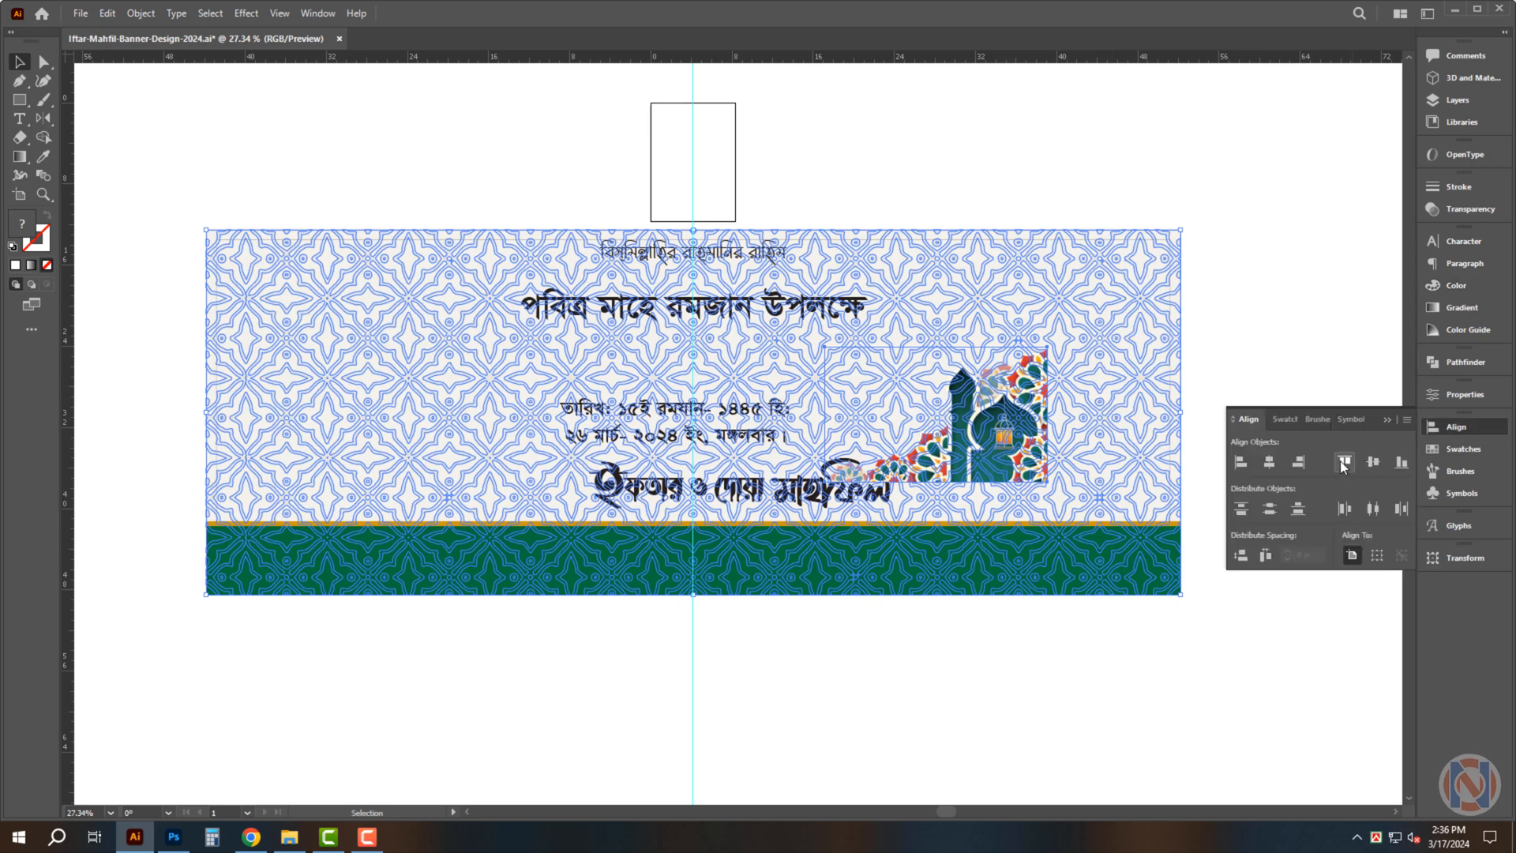
{"action": "left_click", "coordinate": [1343, 463]}
{"action": "left_click", "coordinate": [1300, 463]}
{"action": "key", "text": "ctrl+shift+a"}
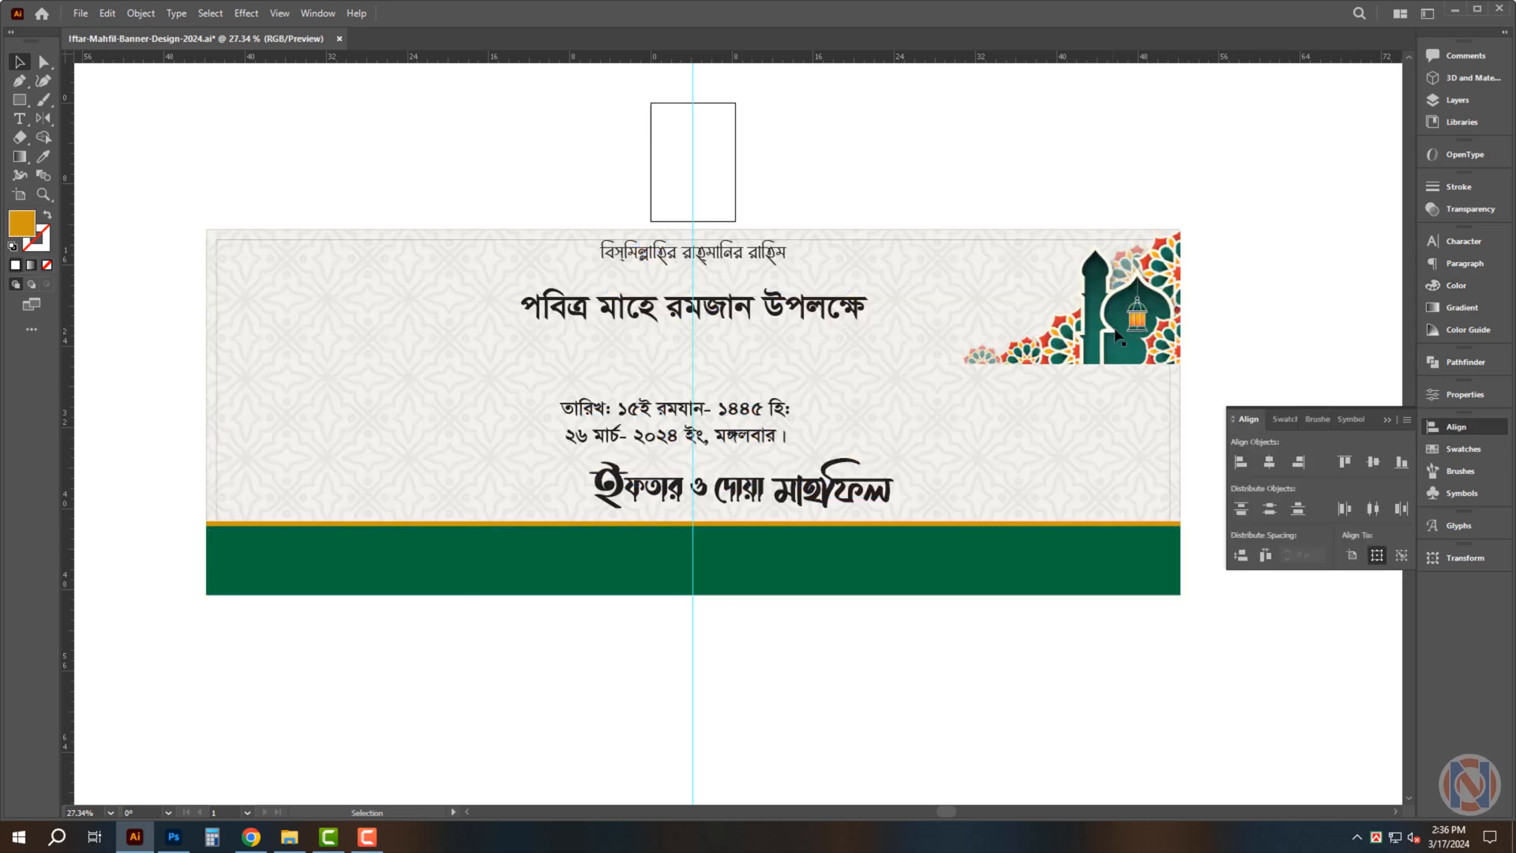
Lower the mosque image onto the gold band, enlarge it toward the banner's centre and stack it behind the text and strip
{"action": "left_click_drag", "start_coordinate": [1137, 357], "coordinate": [1137, 518]}
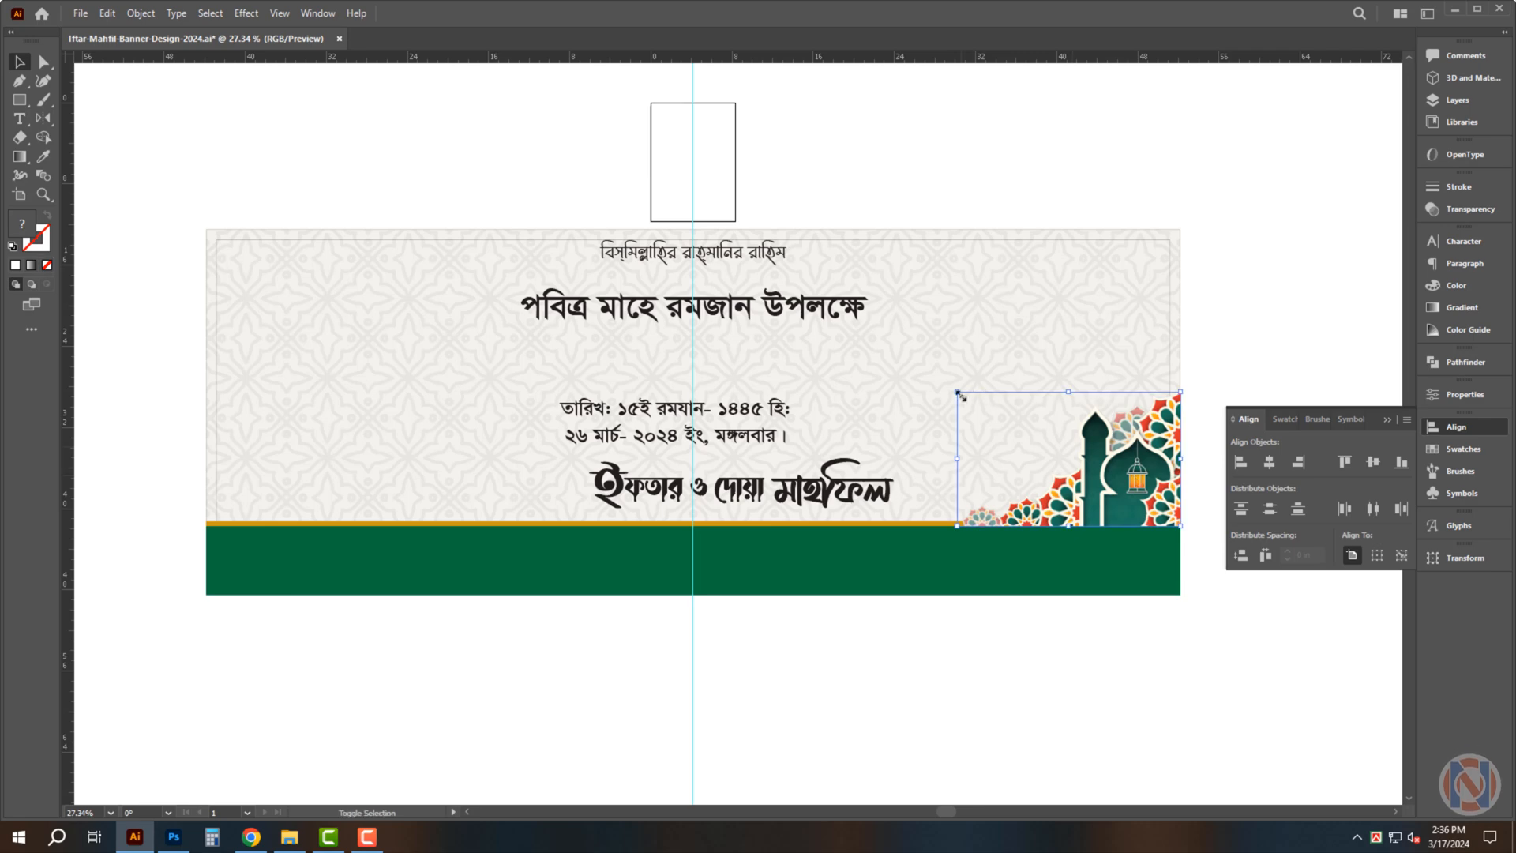
{"action": "left_click_drag", "start_coordinate": [957, 393], "coordinate": [809, 302]}
{"action": "key", "text": "ctrl+shift+bracketleft"}
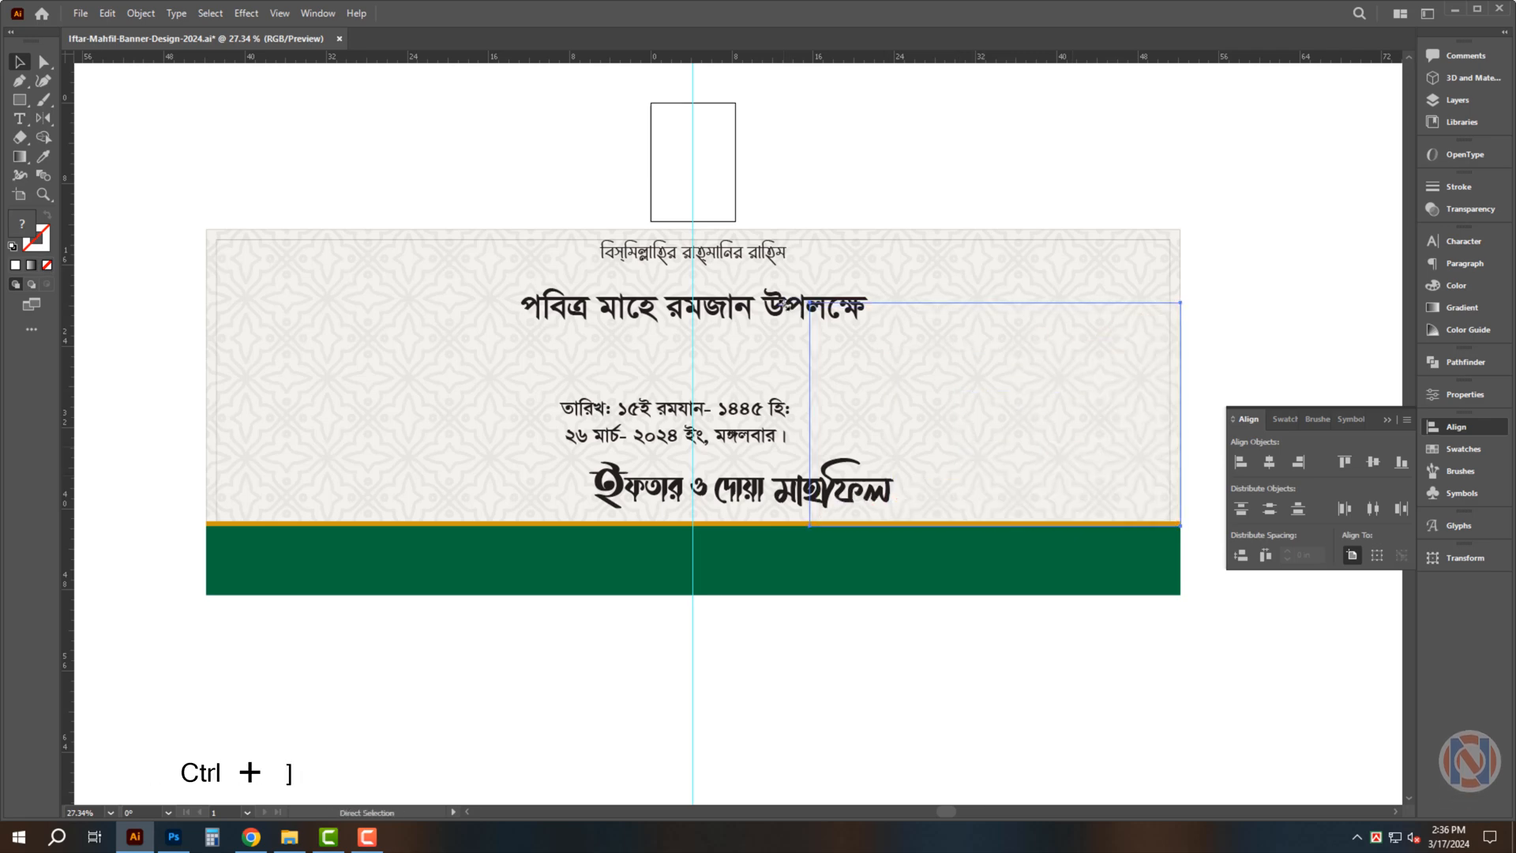
{"action": "key", "text": "ctrl+bracketright"}
{"action": "left_click", "coordinate": [1338, 277]}
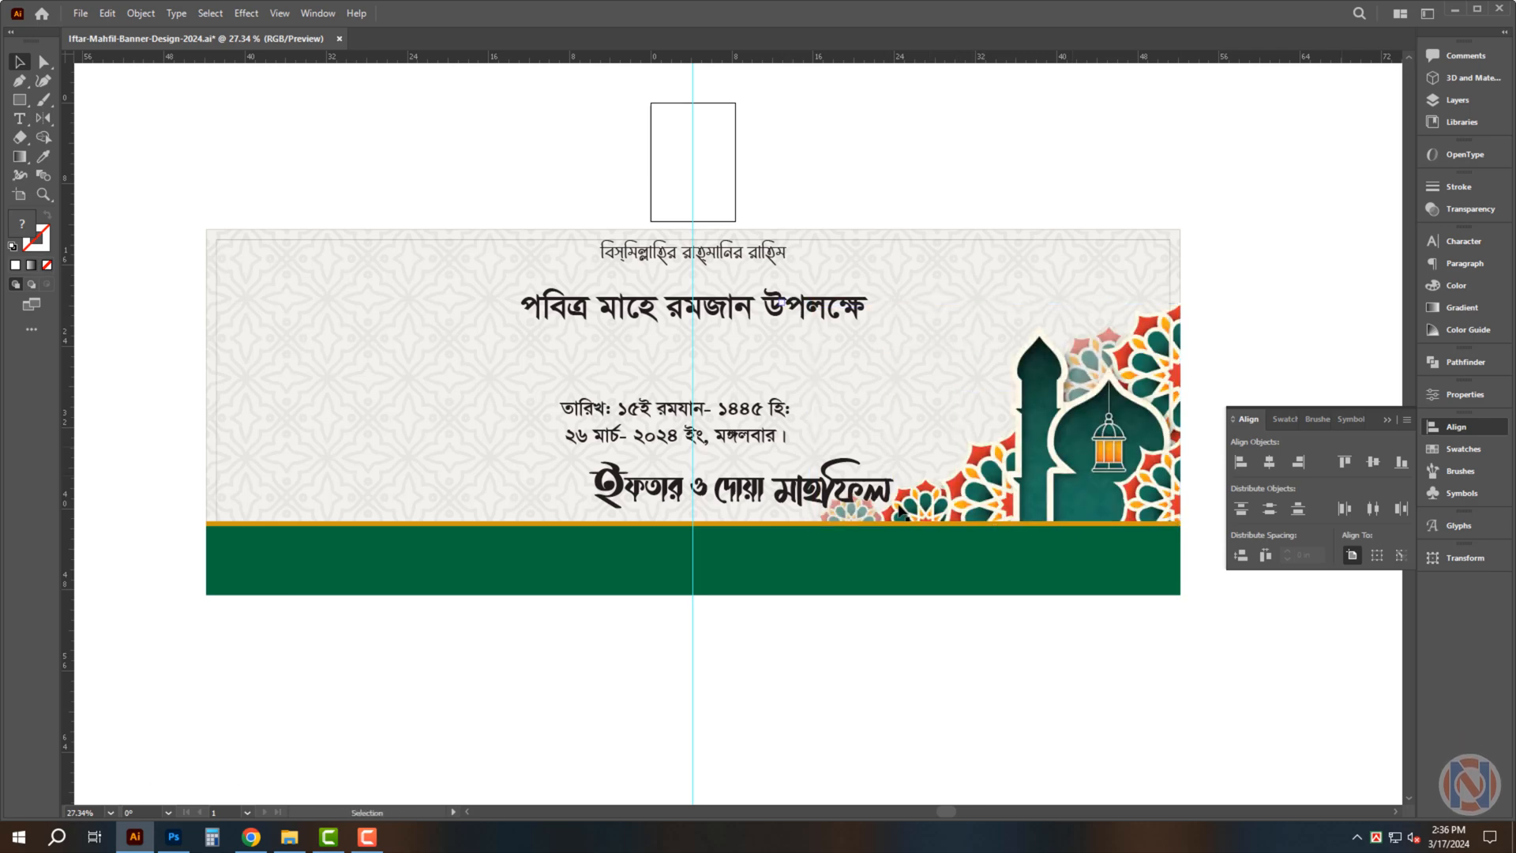
{"action": "left_click_drag", "start_coordinate": [900, 513], "coordinate": [885, 513]}
{"action": "left_click_drag", "start_coordinate": [676, 453], "coordinate": [693, 470]}
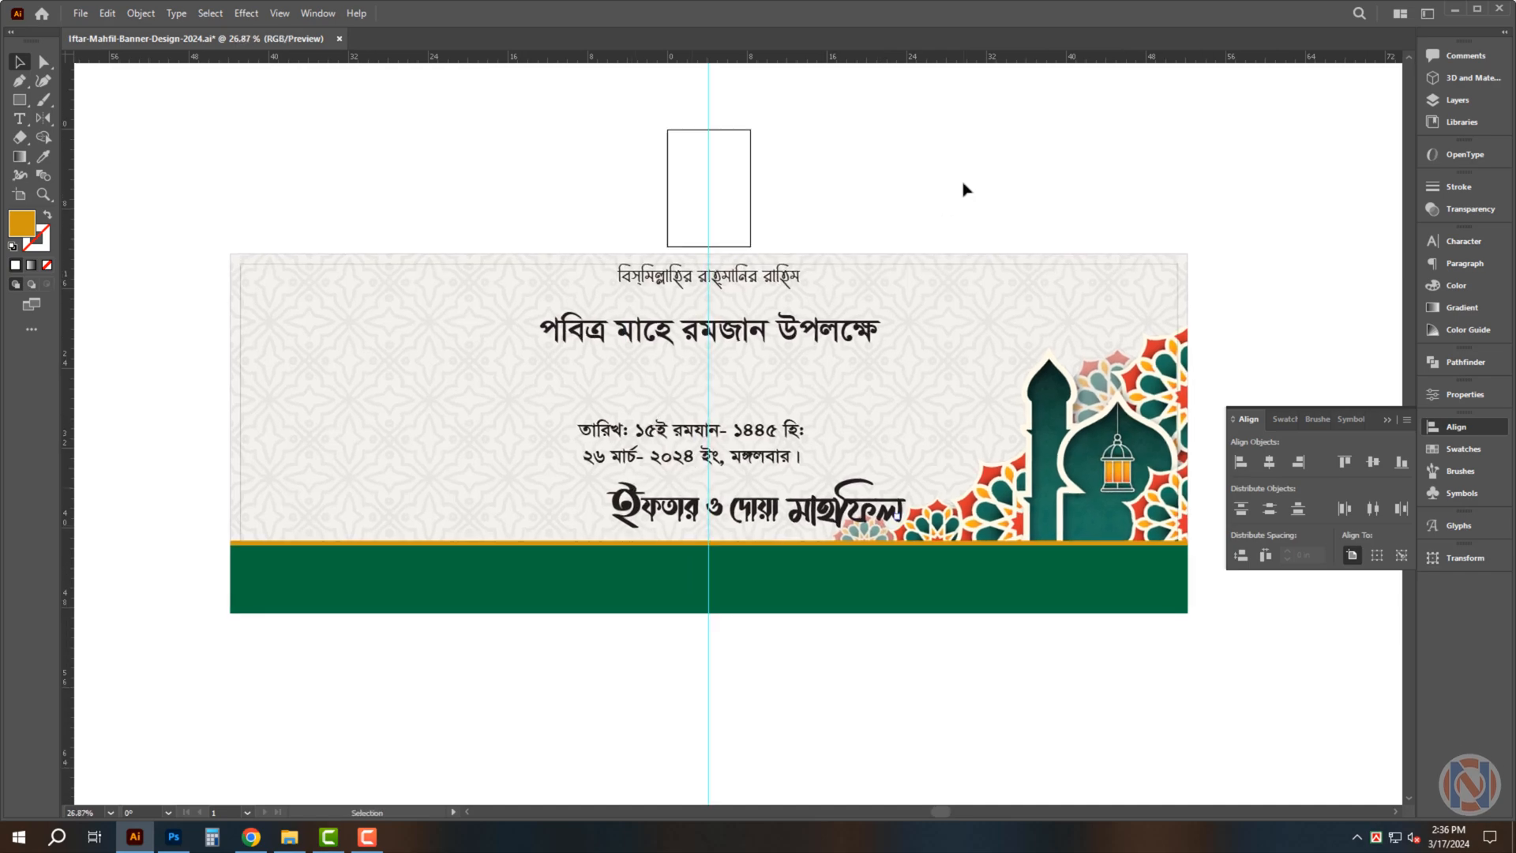
Place the iftar food, glowing lantern, crescent moon and hanging ornament images from the Islami folder above the banner and embed them
{"action": "left_click", "coordinate": [289, 836]}
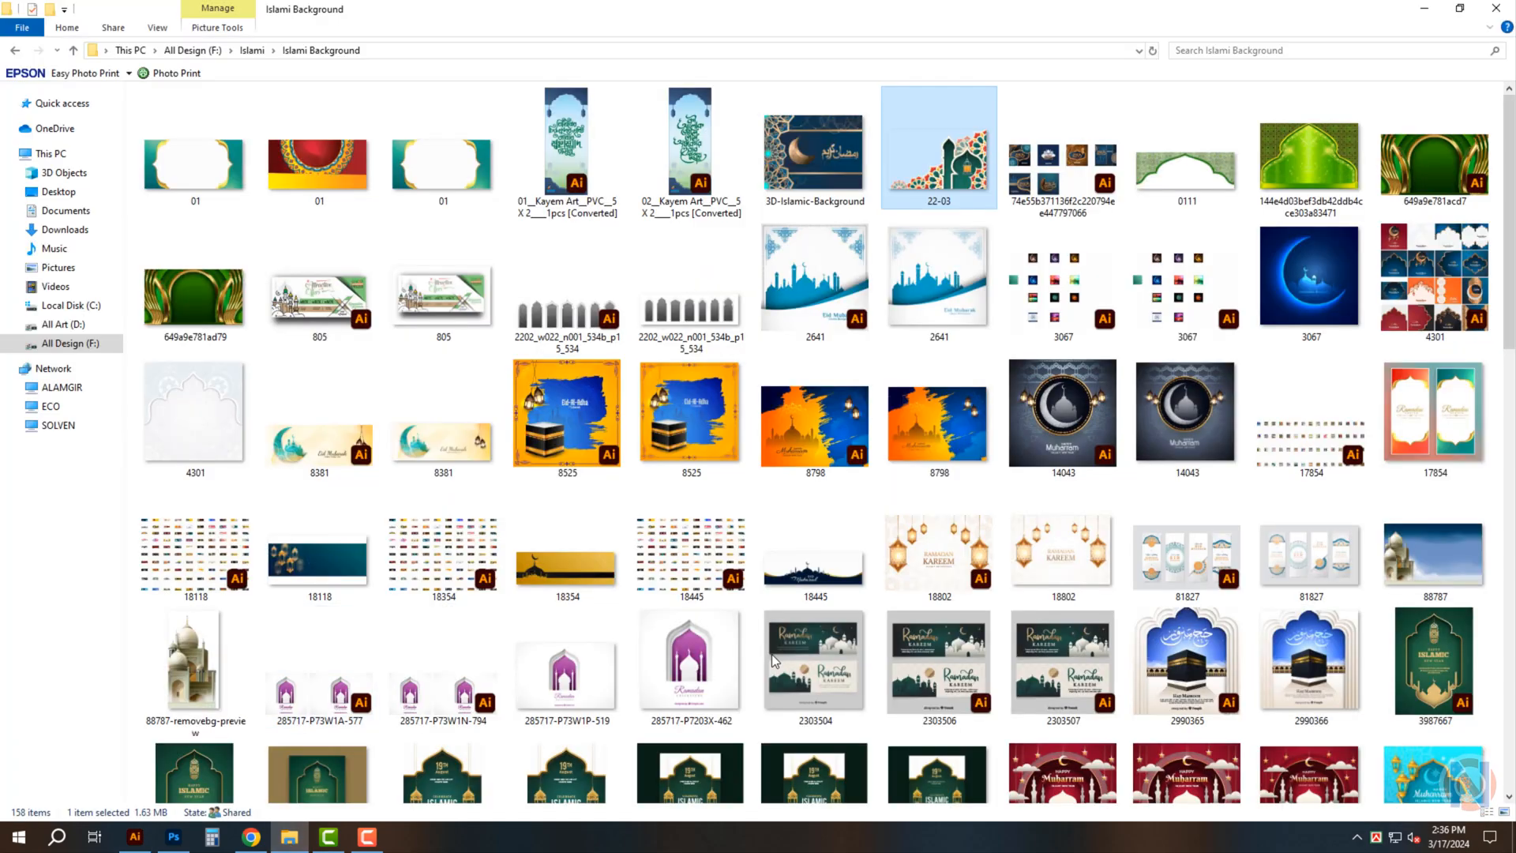
{"action": "scroll", "coordinate": [770, 653], "scroll_direction": "down", "scroll_amount": 10}
{"action": "key", "text": "BackSpace"}
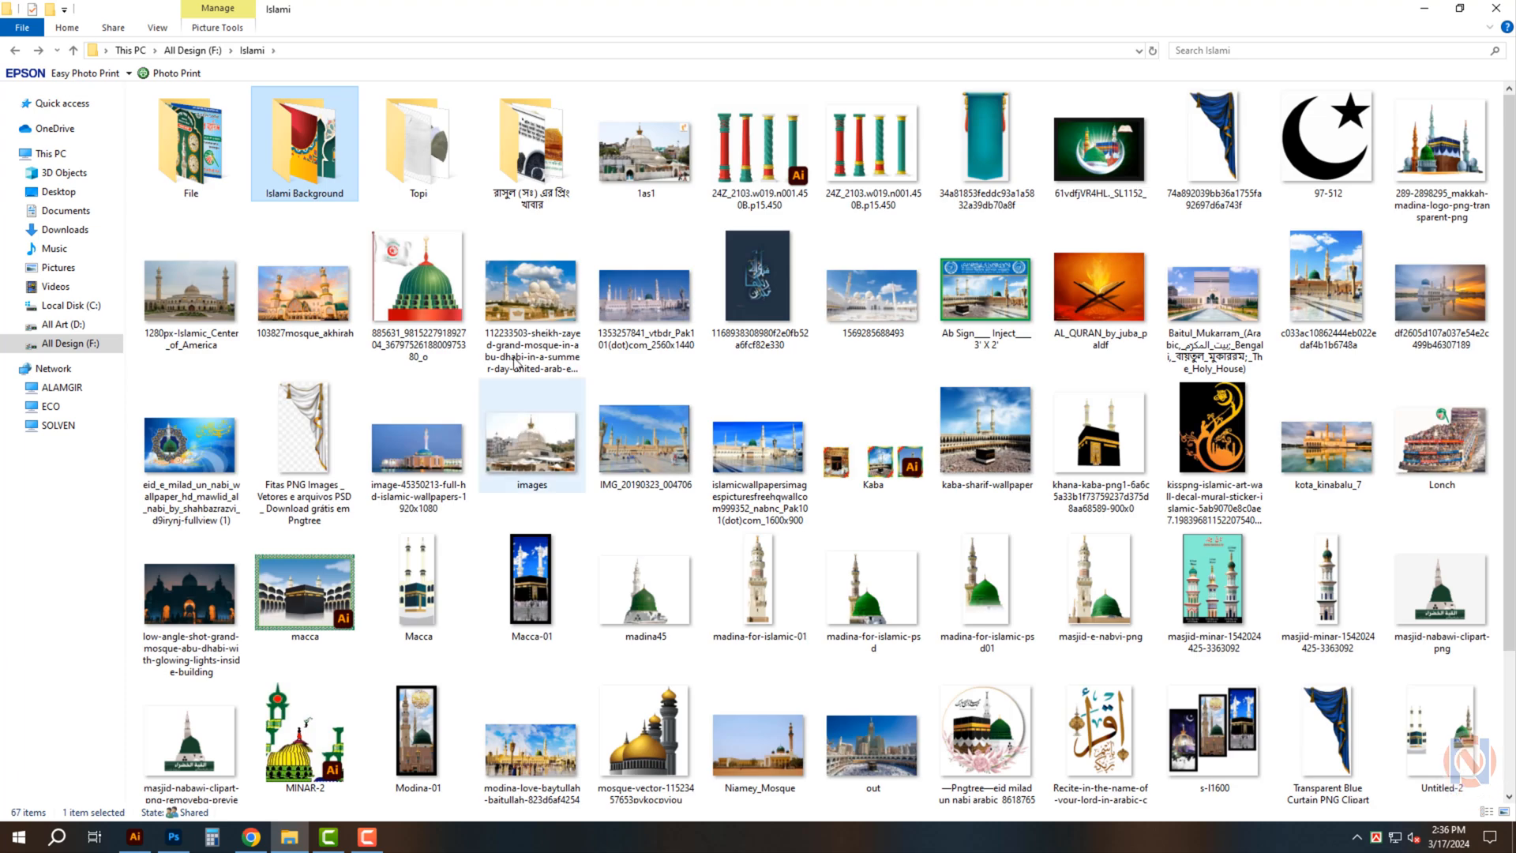
{"action": "scroll", "coordinate": [629, 636], "scroll_direction": "down", "scroll_amount": 3}
{"action": "left_click", "coordinate": [418, 711]}
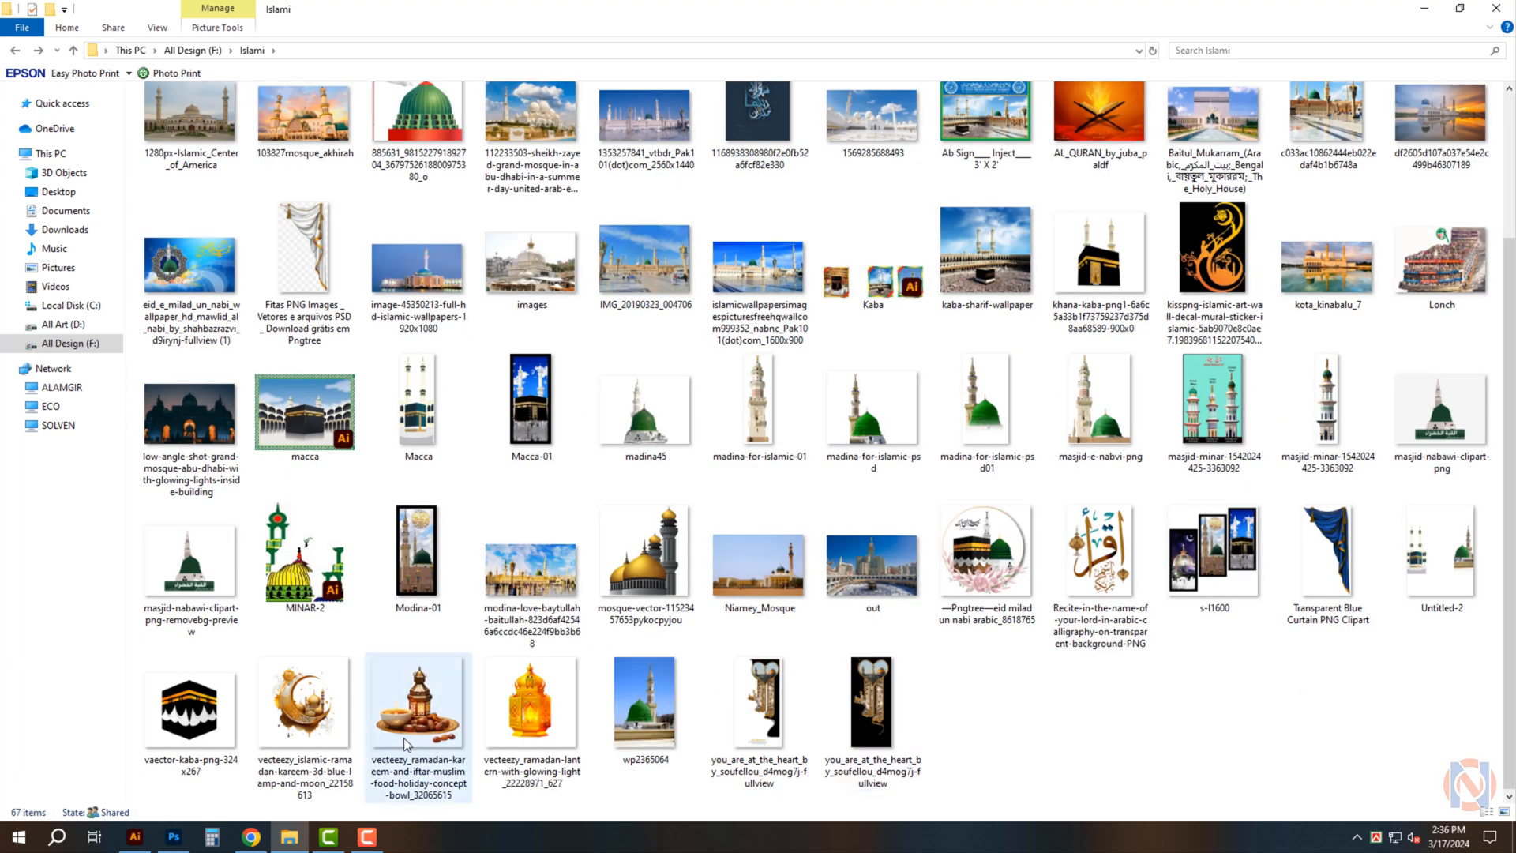
{"action": "left_click", "coordinate": [527, 722], "text": "ctrl"}
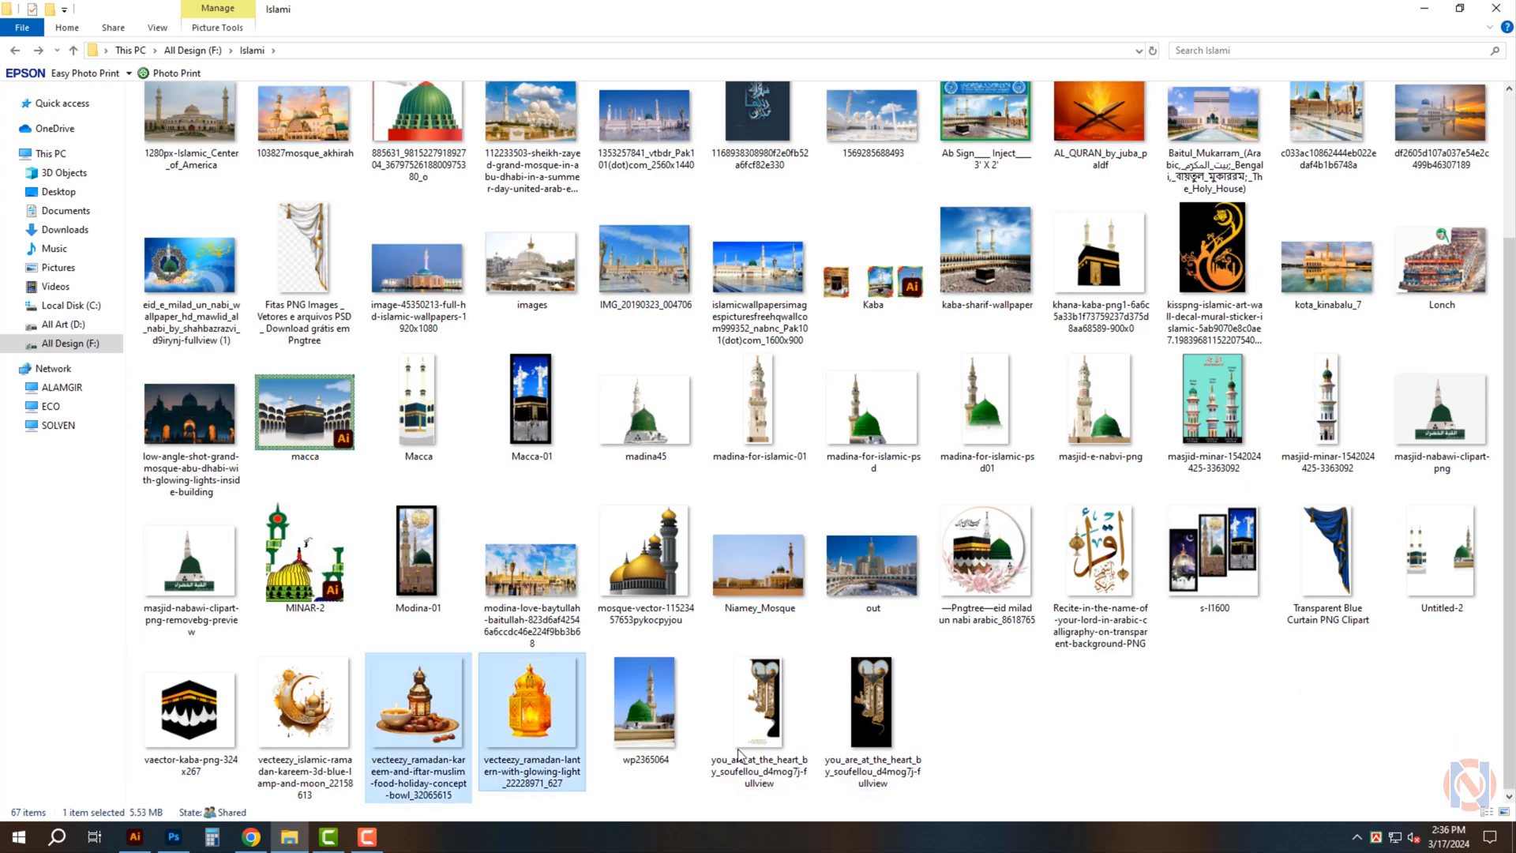
{"action": "left_click", "coordinate": [867, 722], "text": "ctrl"}
{"action": "left_click", "coordinate": [289, 718], "text": "ctrl"}
{"action": "left_click_drag", "start_coordinate": [289, 718], "coordinate": [973, 179]}
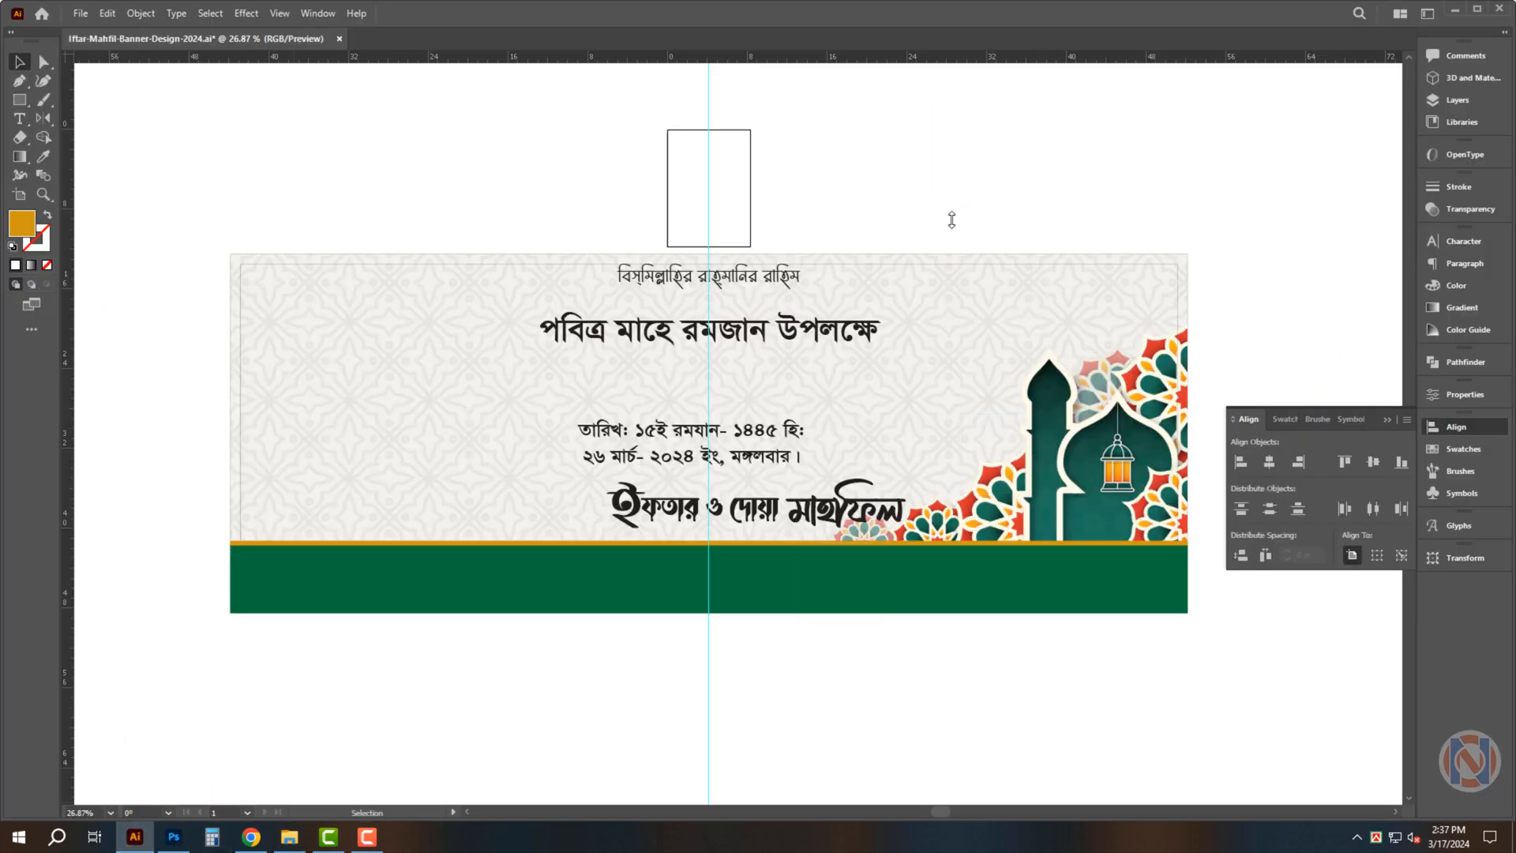
{"action": "left_click", "coordinate": [1432, 427]}
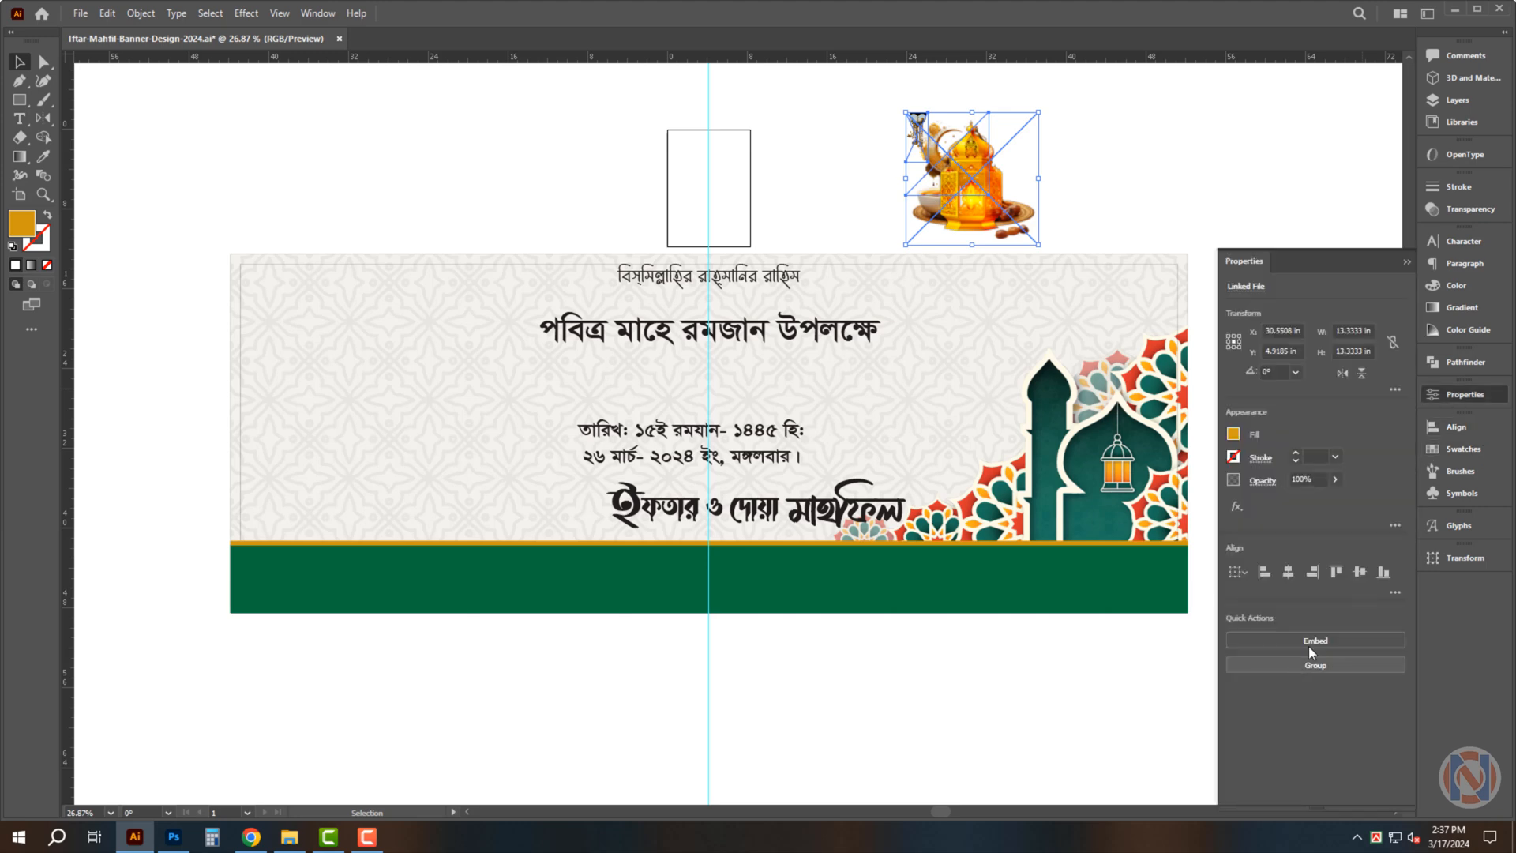
{"action": "left_click", "coordinate": [1058, 690]}
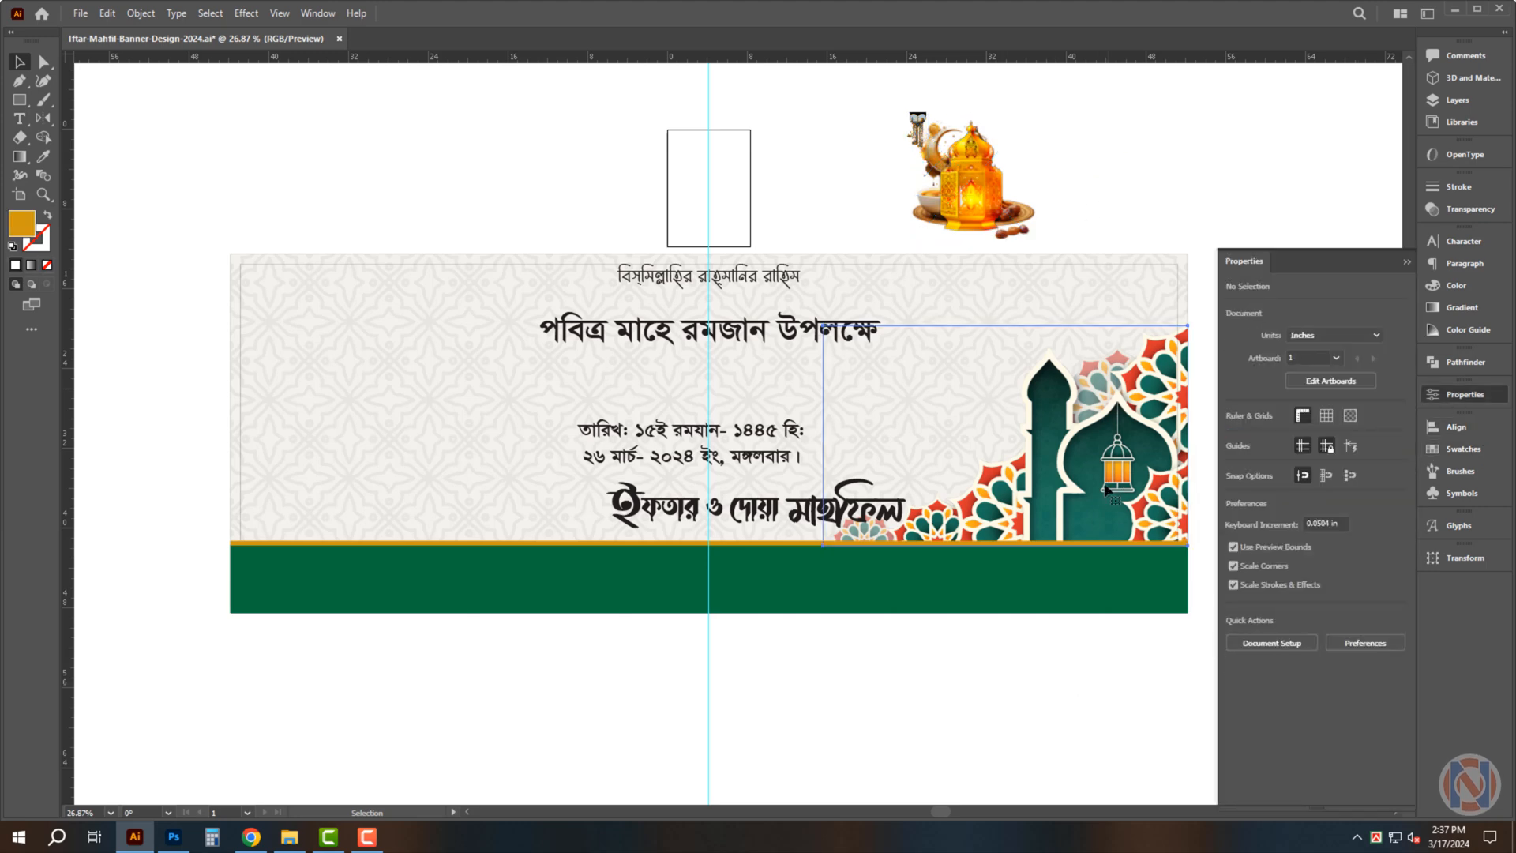
Move the mosque image to the left half of the banner and mirror it horizontally
{"action": "left_click_drag", "start_coordinate": [1105, 489], "coordinate": [563, 478]}
{"action": "key", "text": "o"}
{"action": "key", "text": "Return"}
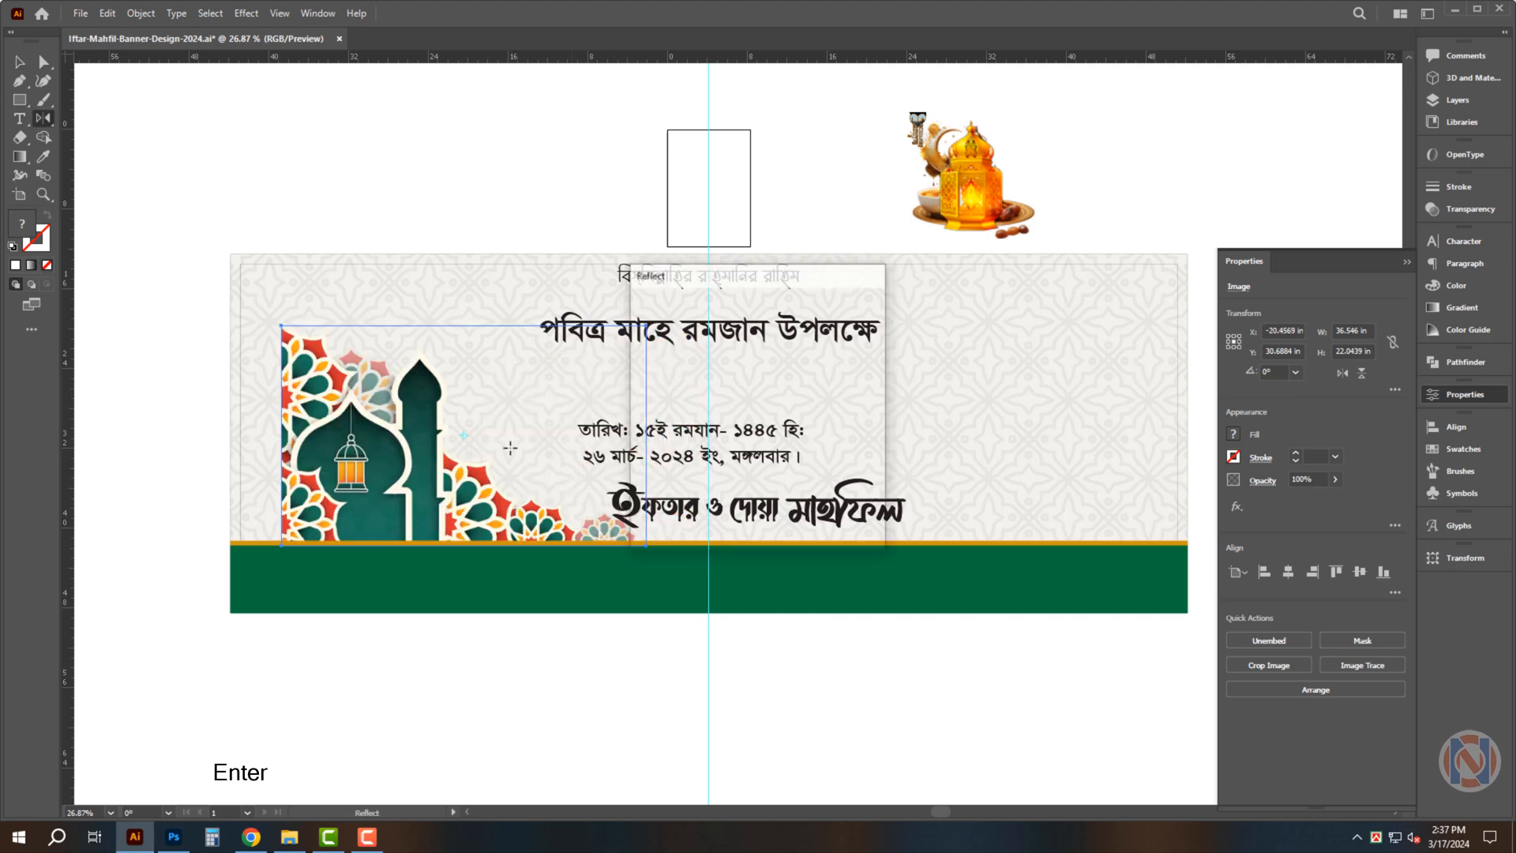
{"action": "key", "text": "v"}
Align the mirrored mosque image with the left edge of the green strip
{"action": "left_click", "coordinate": [505, 597], "text": "shift"}
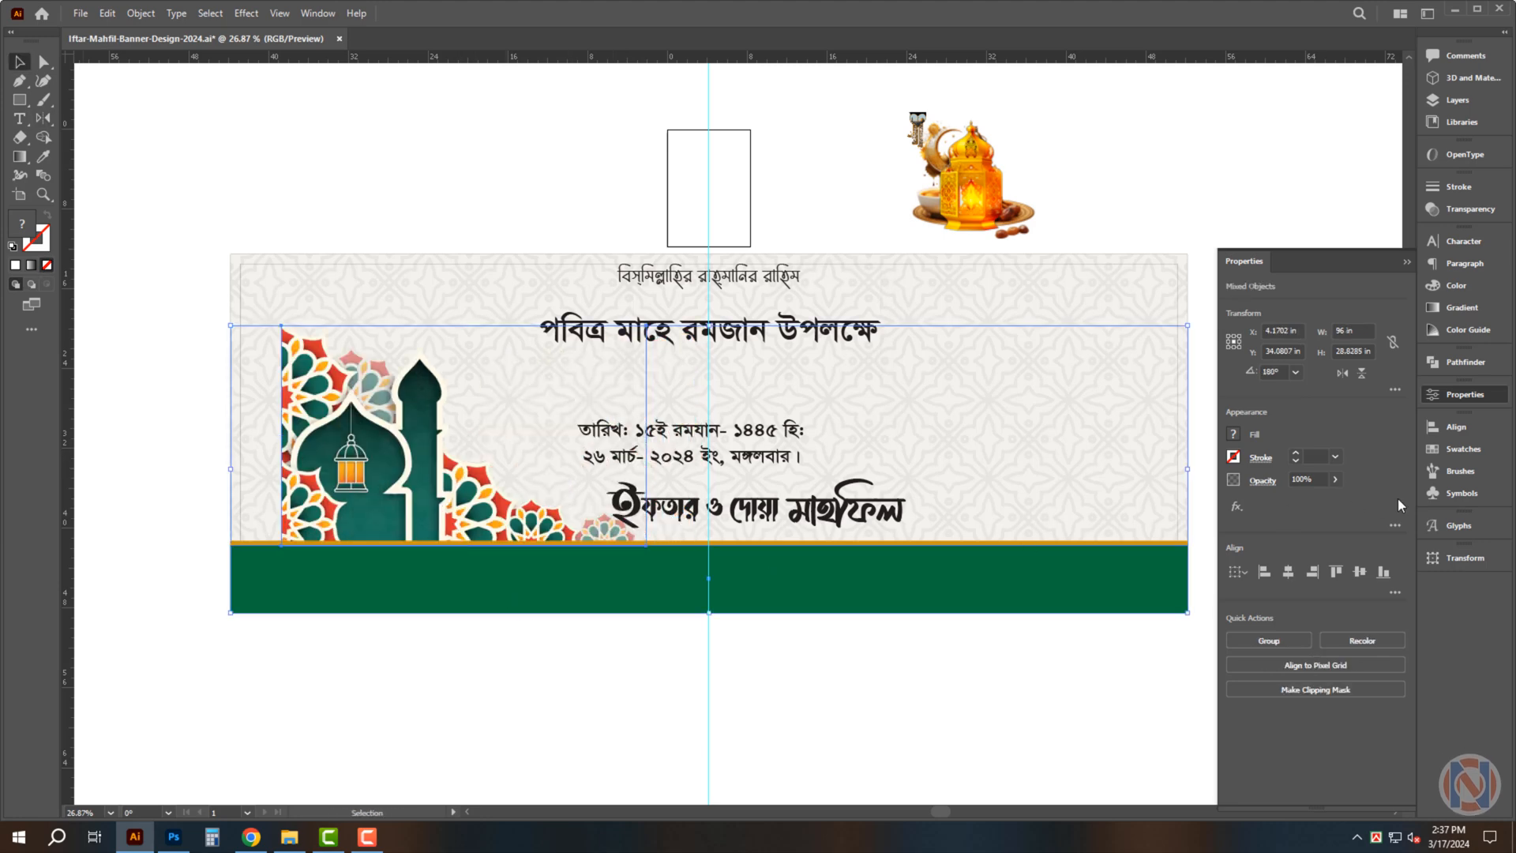
{"action": "left_click", "coordinate": [1467, 431]}
{"action": "left_click", "coordinate": [1241, 464]}
{"action": "left_click", "coordinate": [829, 717]}
{"action": "left_click_drag", "start_coordinate": [768, 653], "coordinate": [746, 651]}
{"action": "left_click_drag", "start_coordinate": [828, 632], "coordinate": [787, 632]}
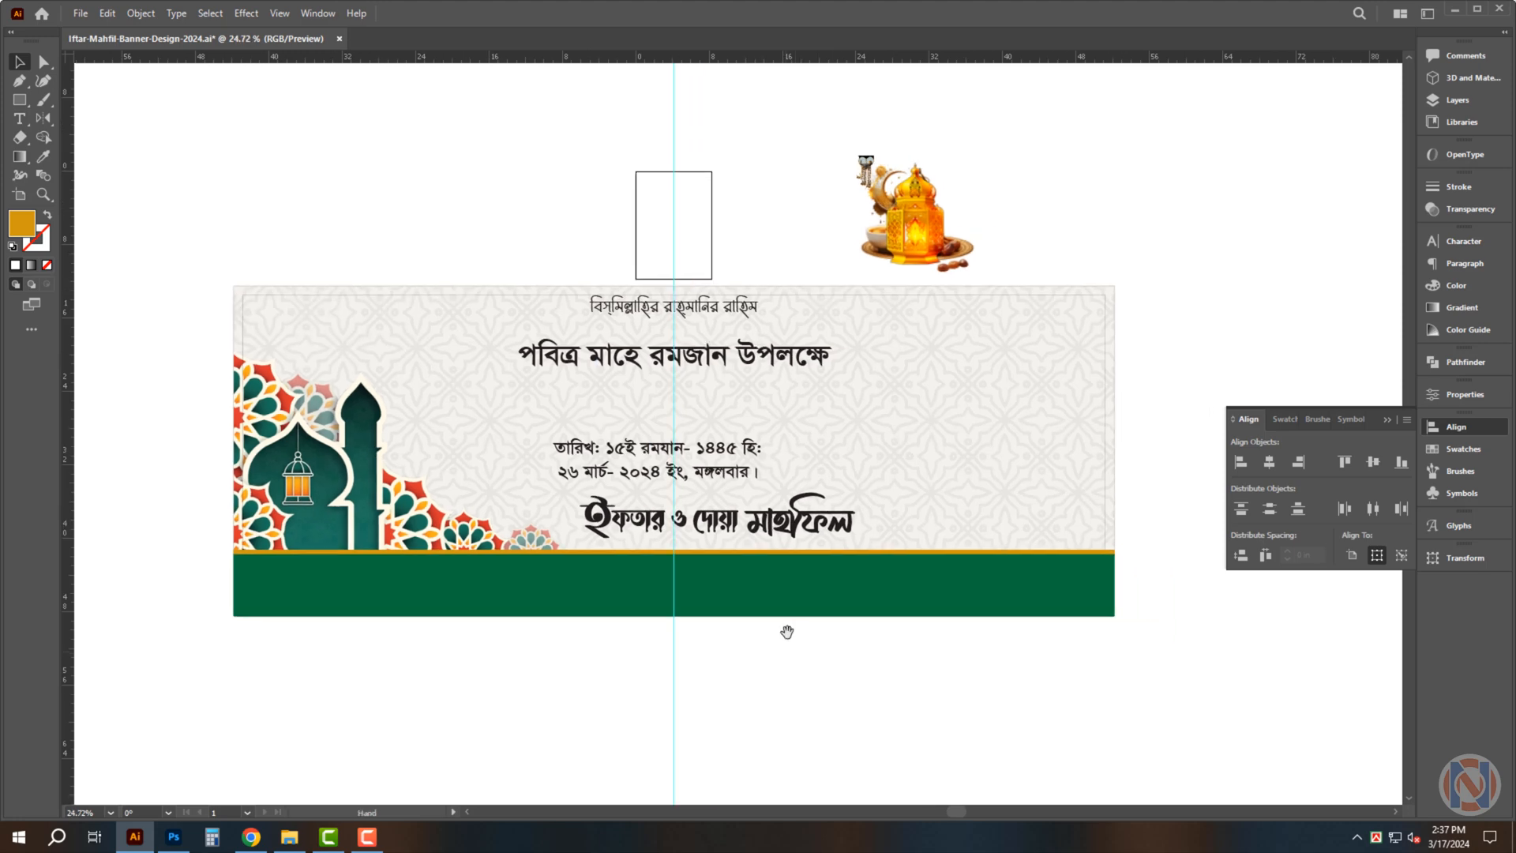
Enlarge the heading পবিত্র মাহে রমজান উপলক্ষে symmetrically about its centre
{"action": "scroll", "coordinate": [742, 355], "scroll_direction": "up", "scroll_amount": 2}
{"action": "left_click", "coordinate": [742, 356]}
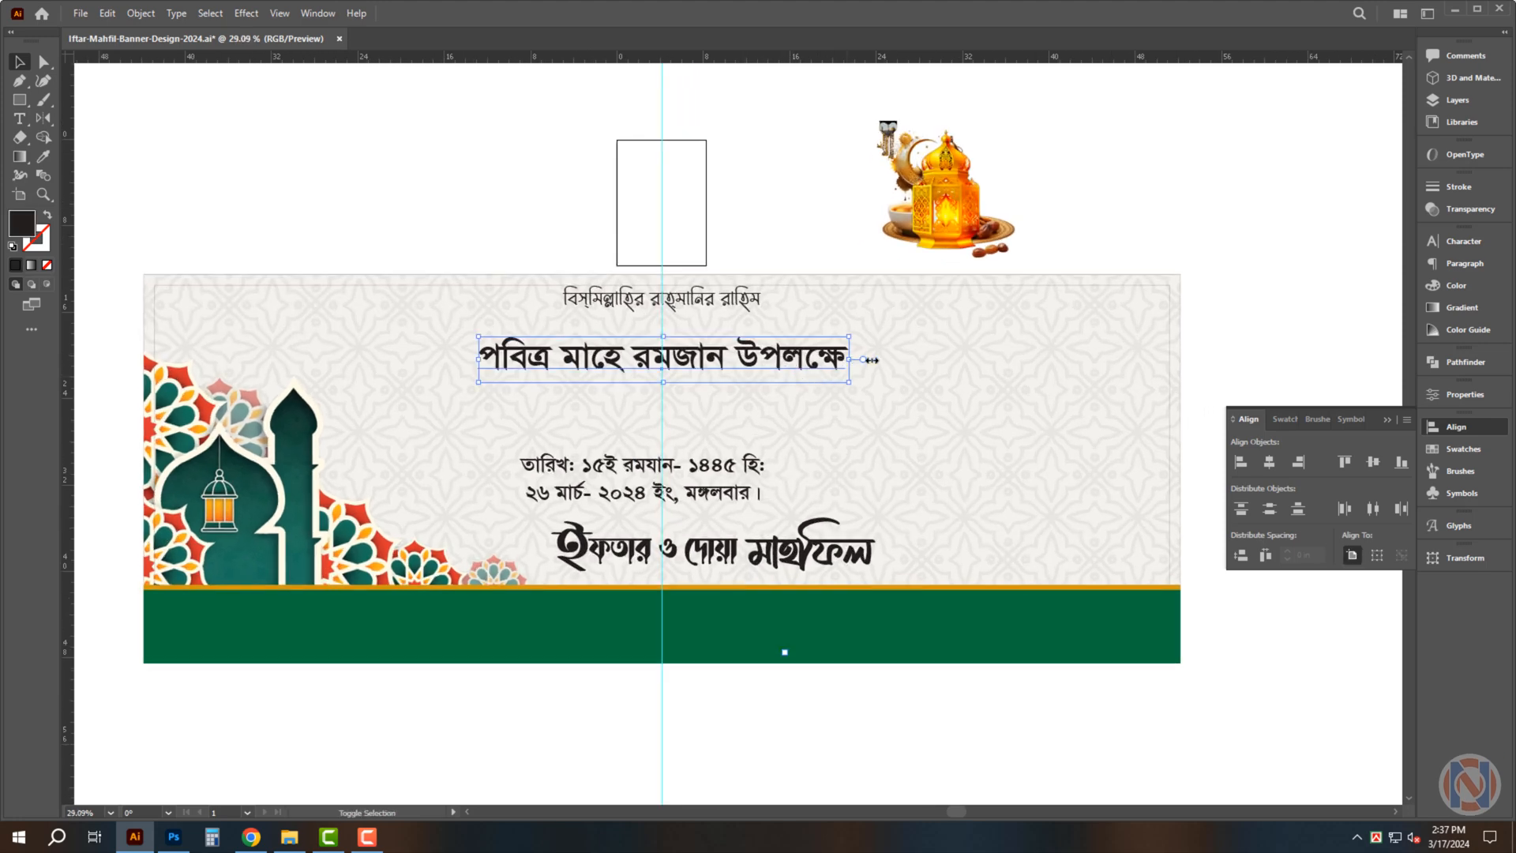
{"action": "left_click_drag", "start_coordinate": [872, 360], "coordinate": [898, 353]}
Move the golden lantern aside above the banner and set the iftar food image beside the mosque
{"action": "left_click_drag", "start_coordinate": [945, 235], "coordinate": [1076, 207]}
{"action": "left_click_drag", "start_coordinate": [947, 231], "coordinate": [472, 435]}
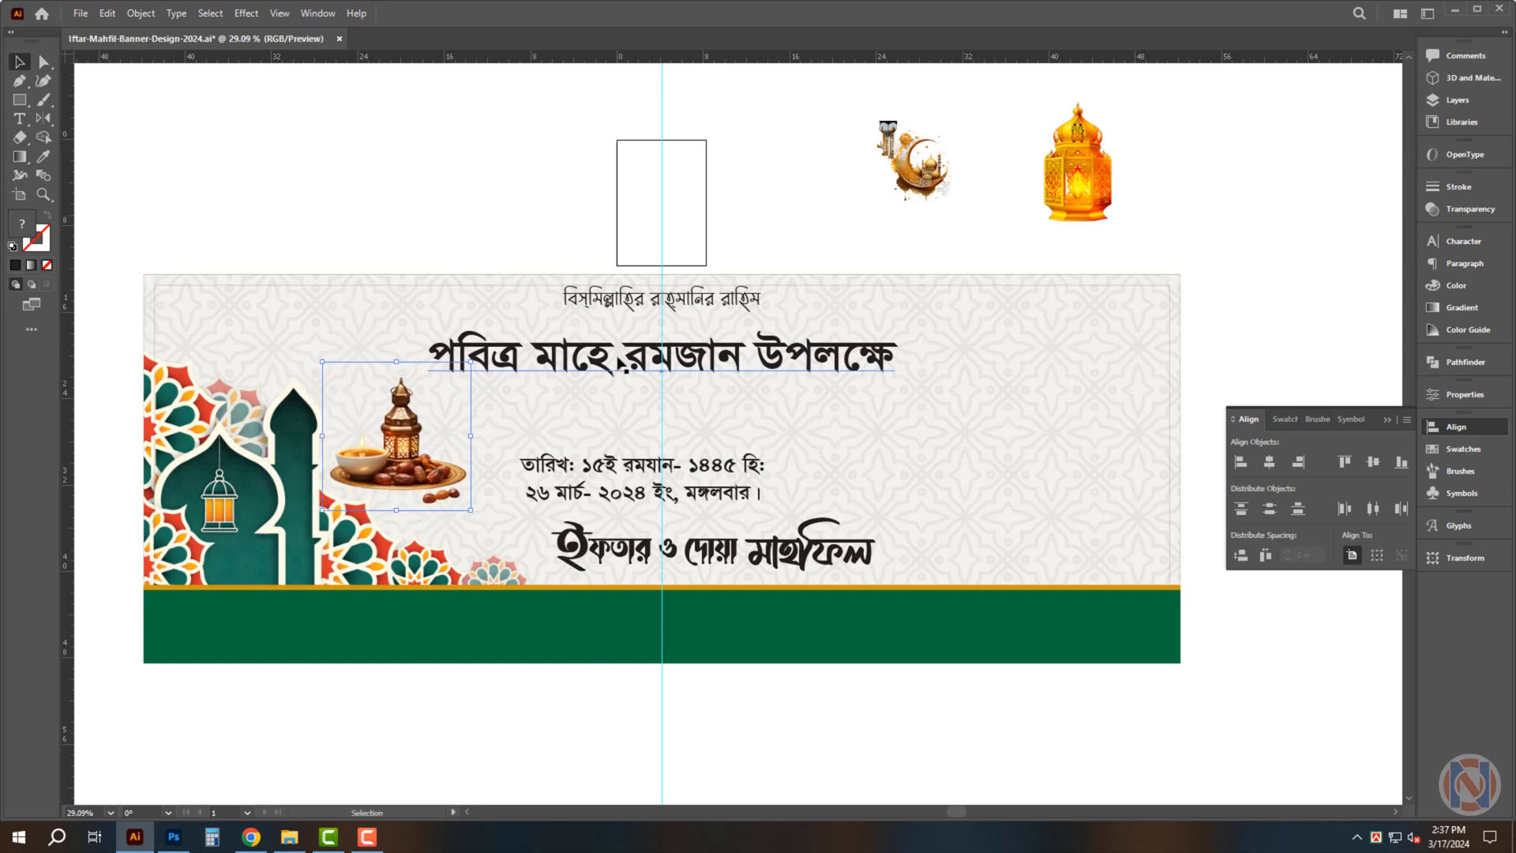
Set the heading পবিত্র মাহে রমজান উপলক্ষে in the font Li Ador Noirrit A-V1 SemiBold
{"action": "left_click", "coordinate": [684, 354]}
{"action": "scroll", "coordinate": [692, 351], "scroll_direction": "up", "scroll_amount": 2}
{"action": "left_click_drag", "start_coordinate": [714, 357], "coordinate": [709, 351]}
{"action": "key", "text": "ctrl+t"}
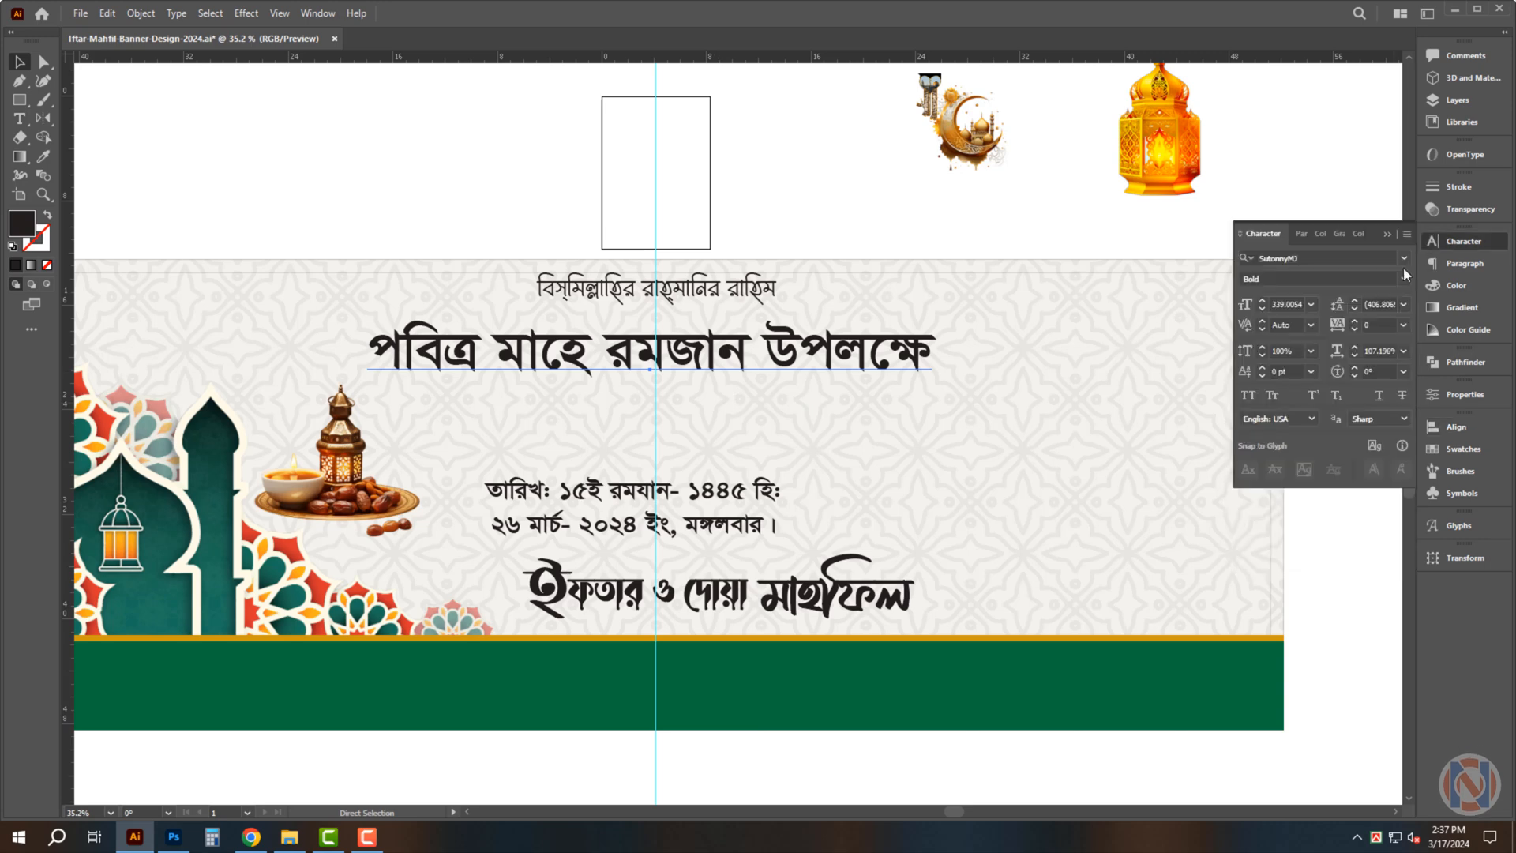
{"action": "type", "text": "li"}
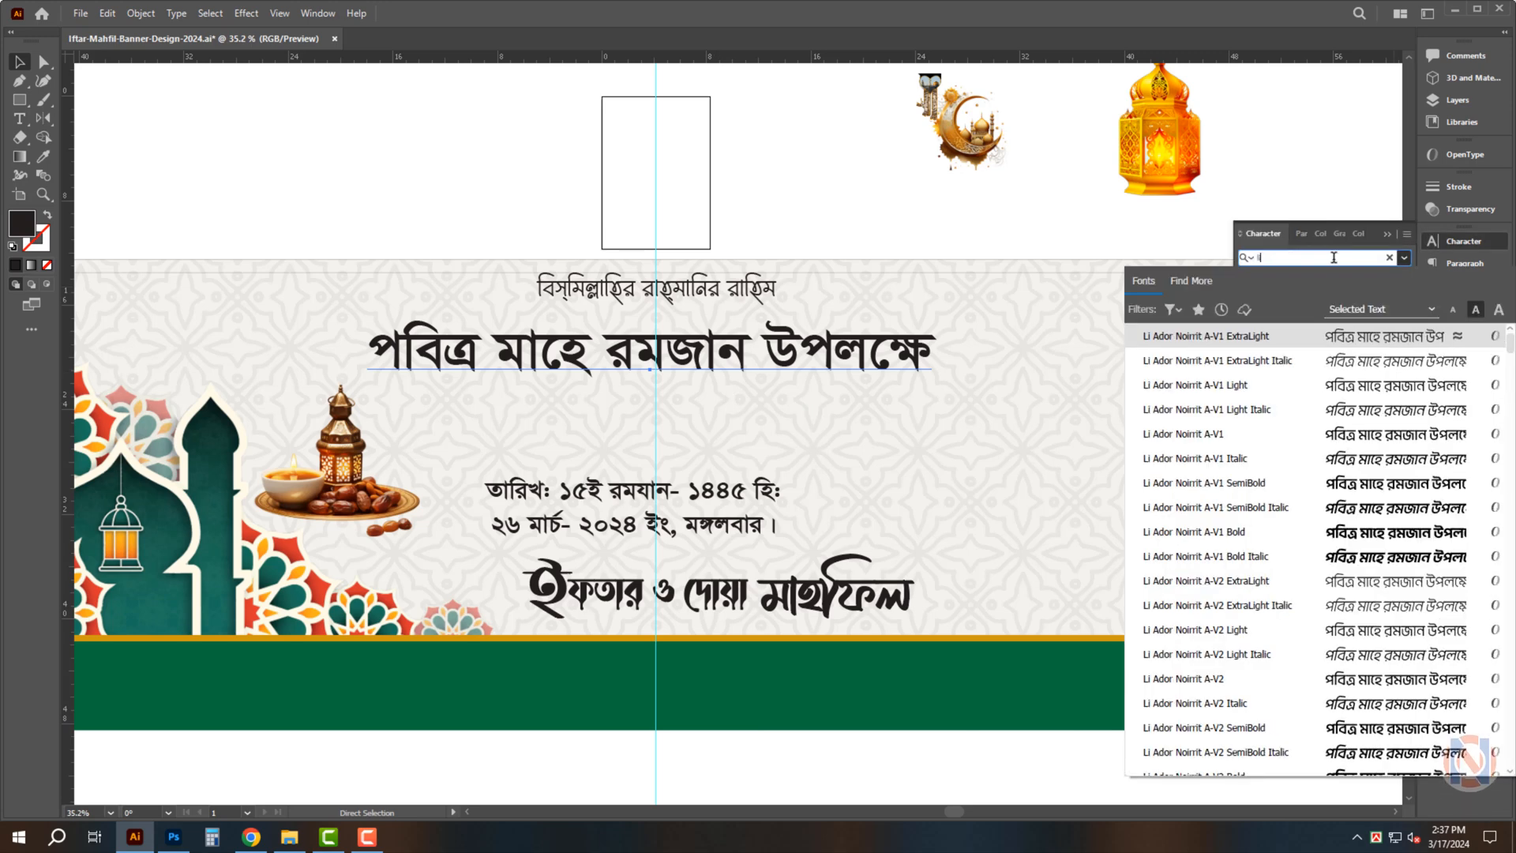
{"action": "left_click", "coordinate": [1389, 492]}
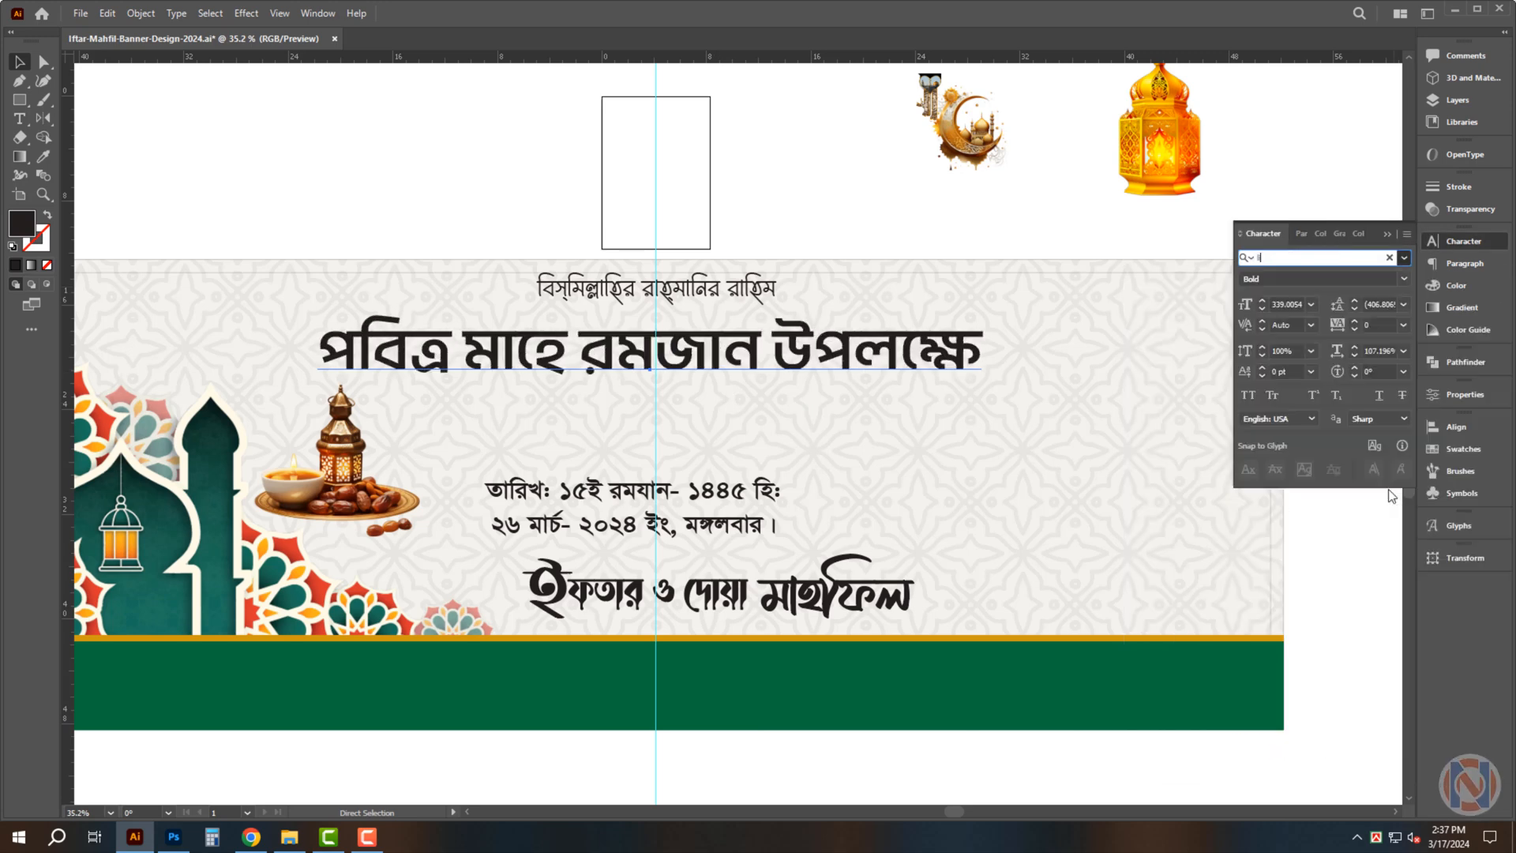
Shrink the heading পবিত্র মাহে রমজান উপলক্ষে about its centre and fill it with the green sampled from the lower strip
{"action": "left_click_drag", "start_coordinate": [960, 355], "coordinate": [805, 318]}
{"action": "scroll", "coordinate": [861, 339], "scroll_direction": "down", "scroll_amount": 2}
{"action": "left_click", "coordinate": [43, 156]}
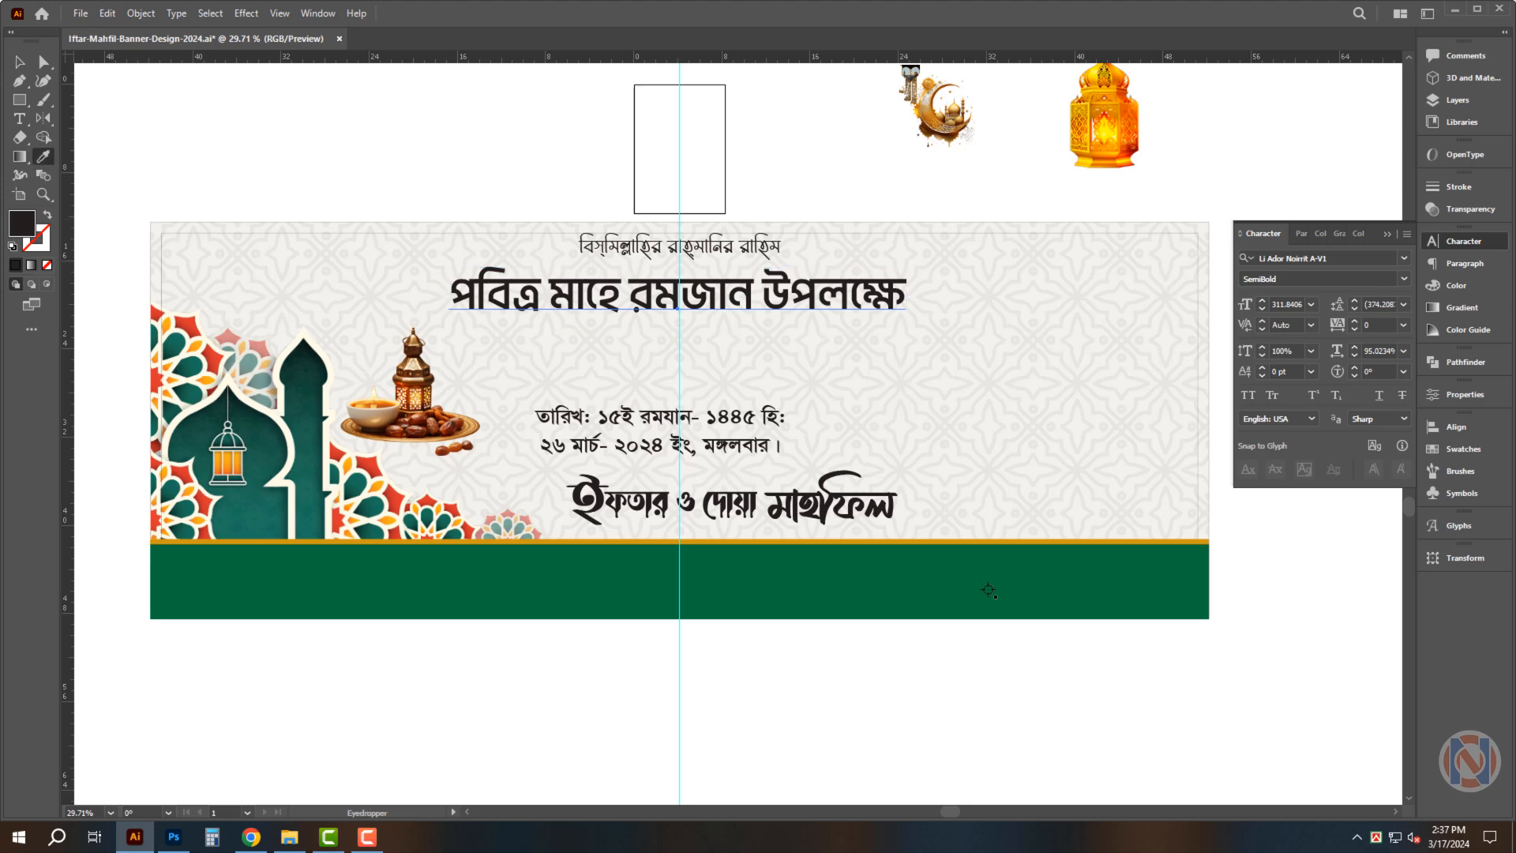
{"action": "left_click", "coordinate": [1002, 603]}
{"action": "left_click", "coordinate": [1469, 242]}
{"action": "key", "text": "v"}
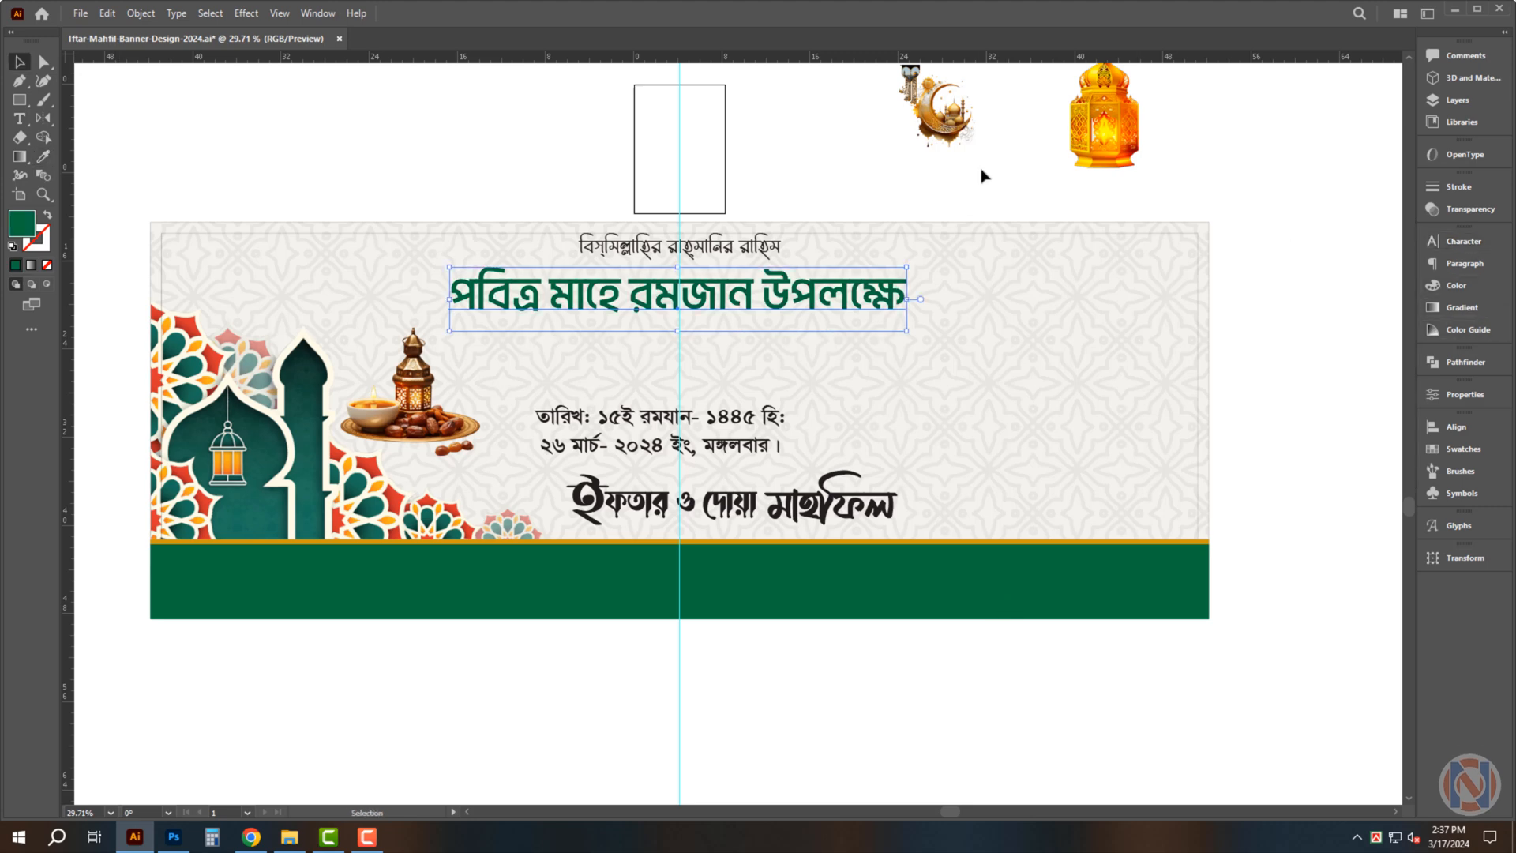
{"action": "left_click", "coordinate": [982, 173]}
Move the date text out below the banner and place ইফতার ও দোয়া, enlarged, beneath the green heading
{"action": "scroll", "coordinate": [712, 245], "scroll_direction": "up", "scroll_amount": 2}
{"action": "left_click_drag", "start_coordinate": [721, 454], "coordinate": [791, 673]}
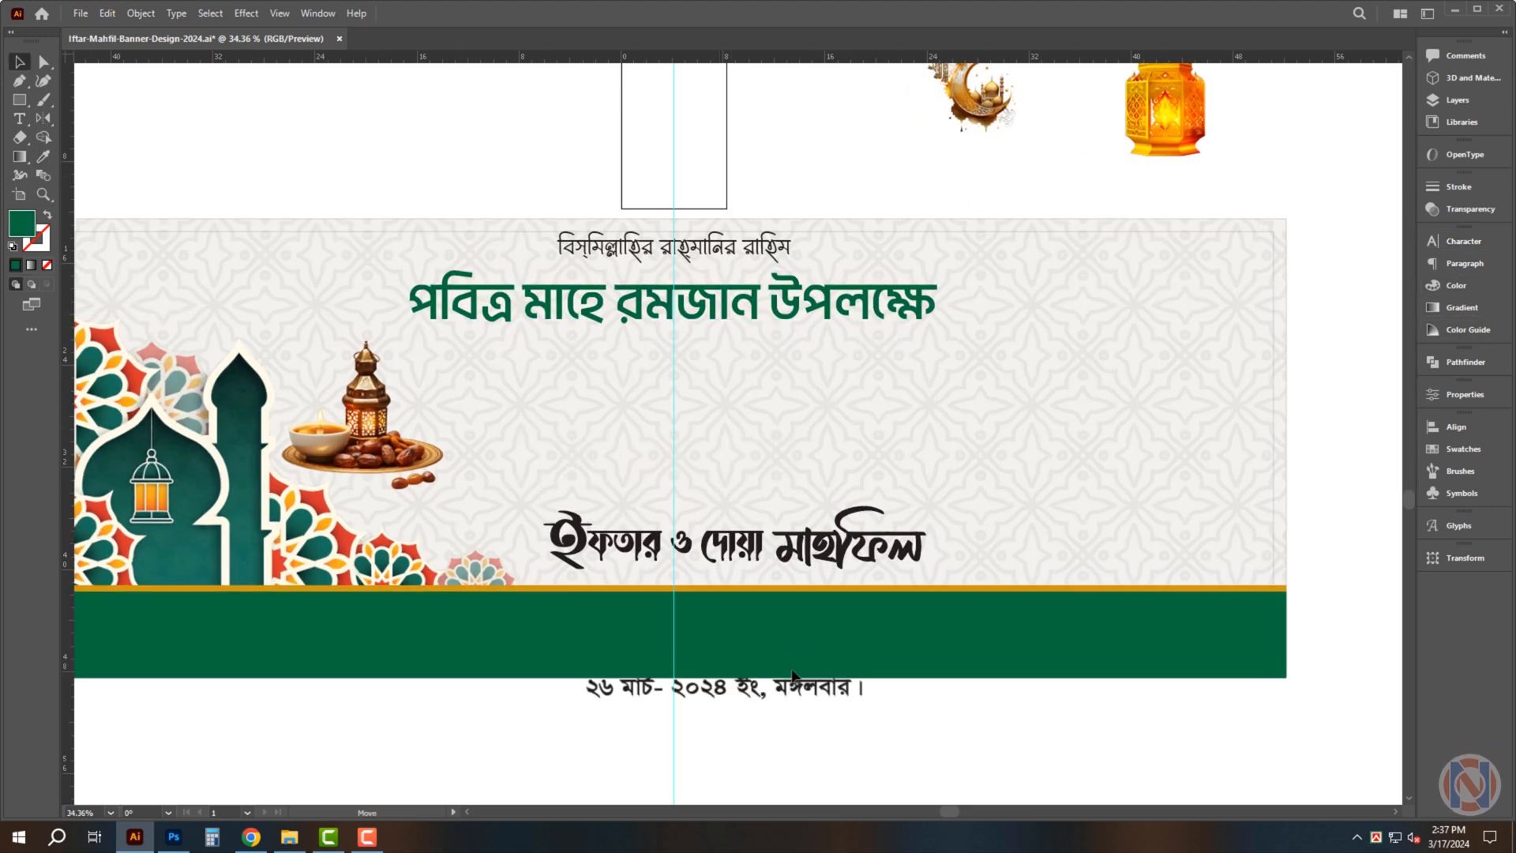
{"action": "left_click", "coordinate": [817, 552]}
{"action": "scroll", "coordinate": [727, 541], "scroll_direction": "up", "scroll_amount": 2}
{"action": "left_click_drag", "start_coordinate": [731, 546], "coordinate": [907, 352]}
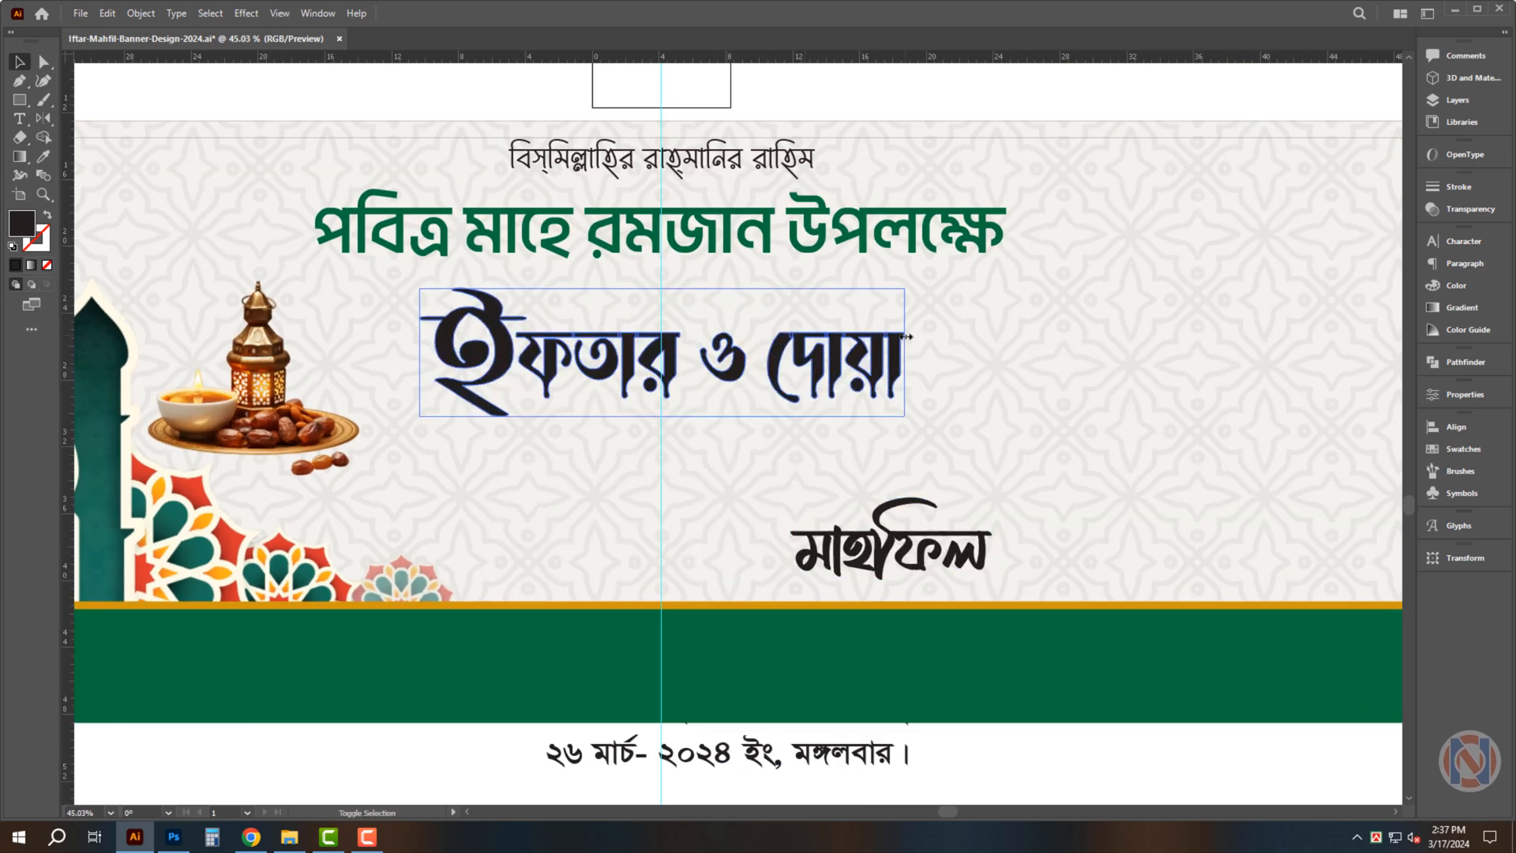
Move the word মাহফিল beneath ইফতার ও দোয়া and enlarge it to a similar width
{"action": "left_click", "coordinate": [912, 544]}
{"action": "left_click_drag", "start_coordinate": [900, 533], "coordinate": [740, 387]}
{"action": "left_click_drag", "start_coordinate": [731, 441], "coordinate": [752, 531]}
{"action": "left_click_drag", "start_coordinate": [755, 466], "coordinate": [712, 433]}
{"action": "key", "text": "ctrl+z"}
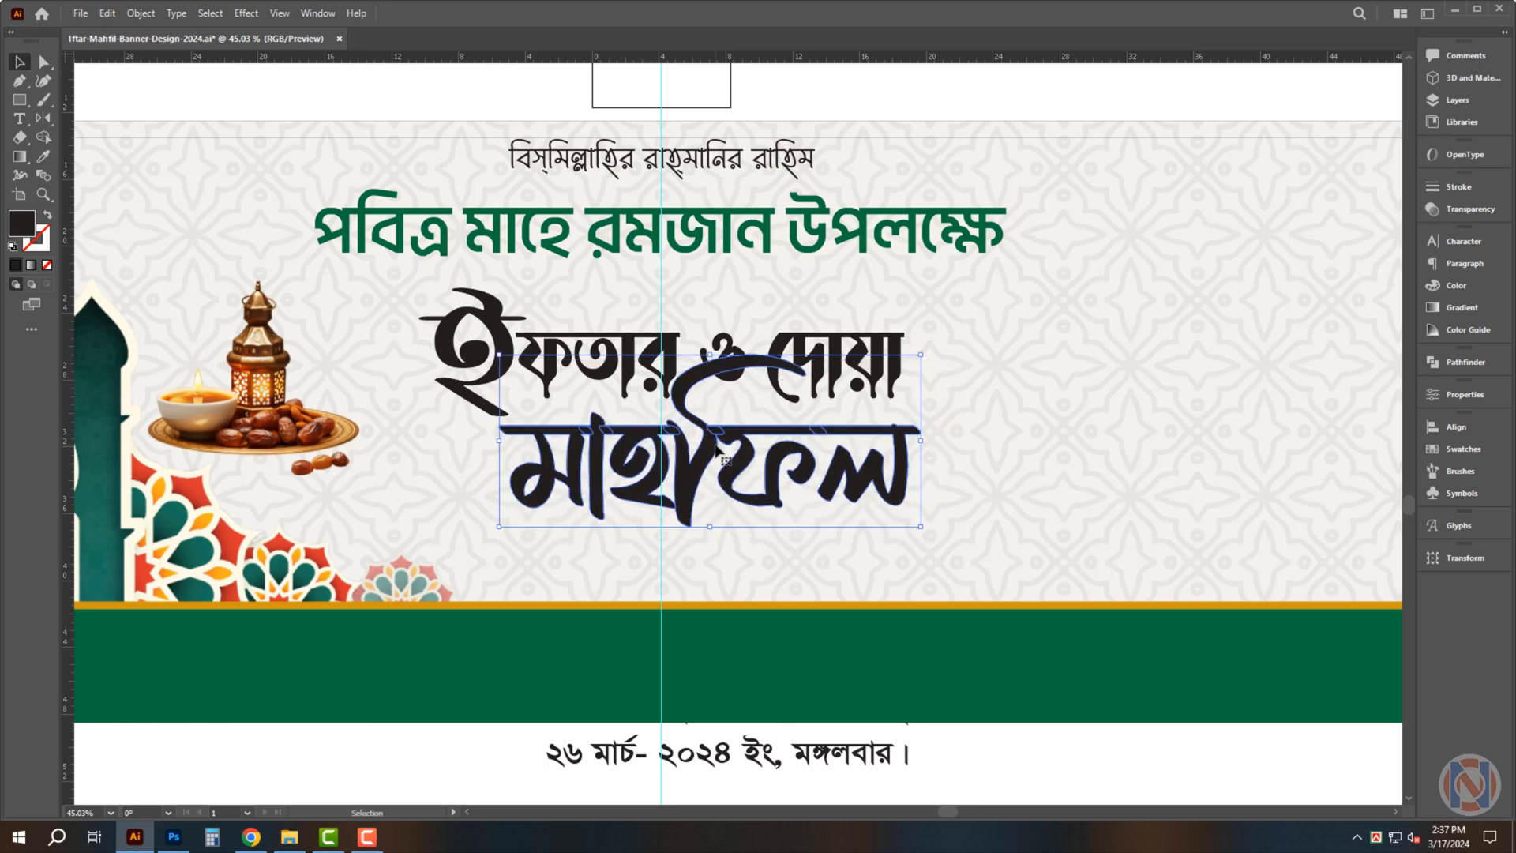
Fill ইফতার ও দোয়া with dark red, C 0, M 100, Y 100, K 50
{"action": "left_click", "coordinate": [806, 337]}
{"action": "left_click_drag", "start_coordinate": [794, 343], "coordinate": [829, 380]}
{"action": "left_click", "coordinate": [1457, 286]}
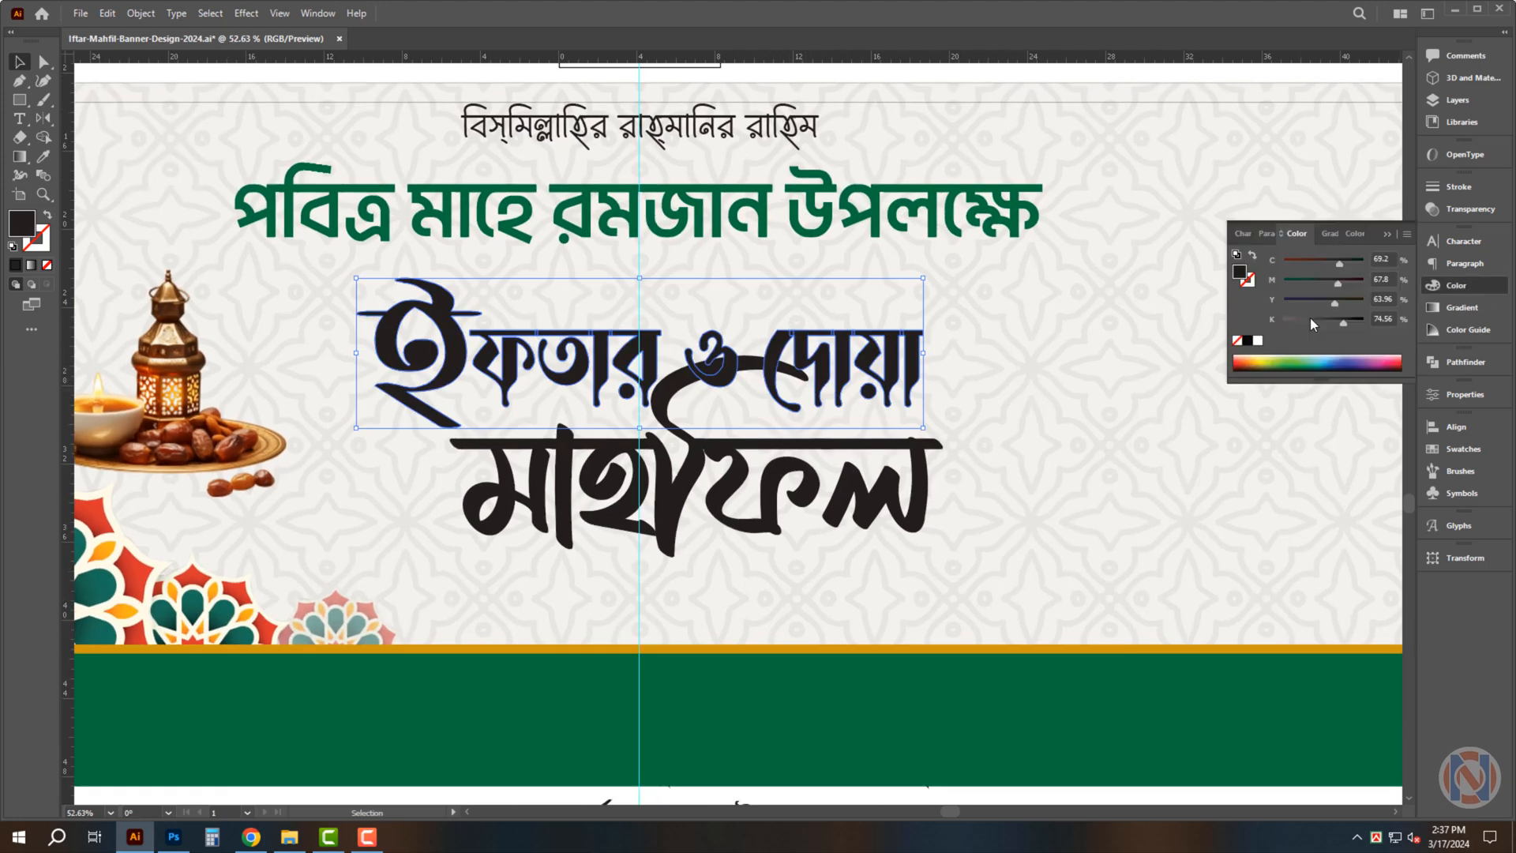
{"action": "left_click", "coordinate": [1257, 342]}
{"action": "type", "text": "100"}
{"action": "key", "text": "Tab"}
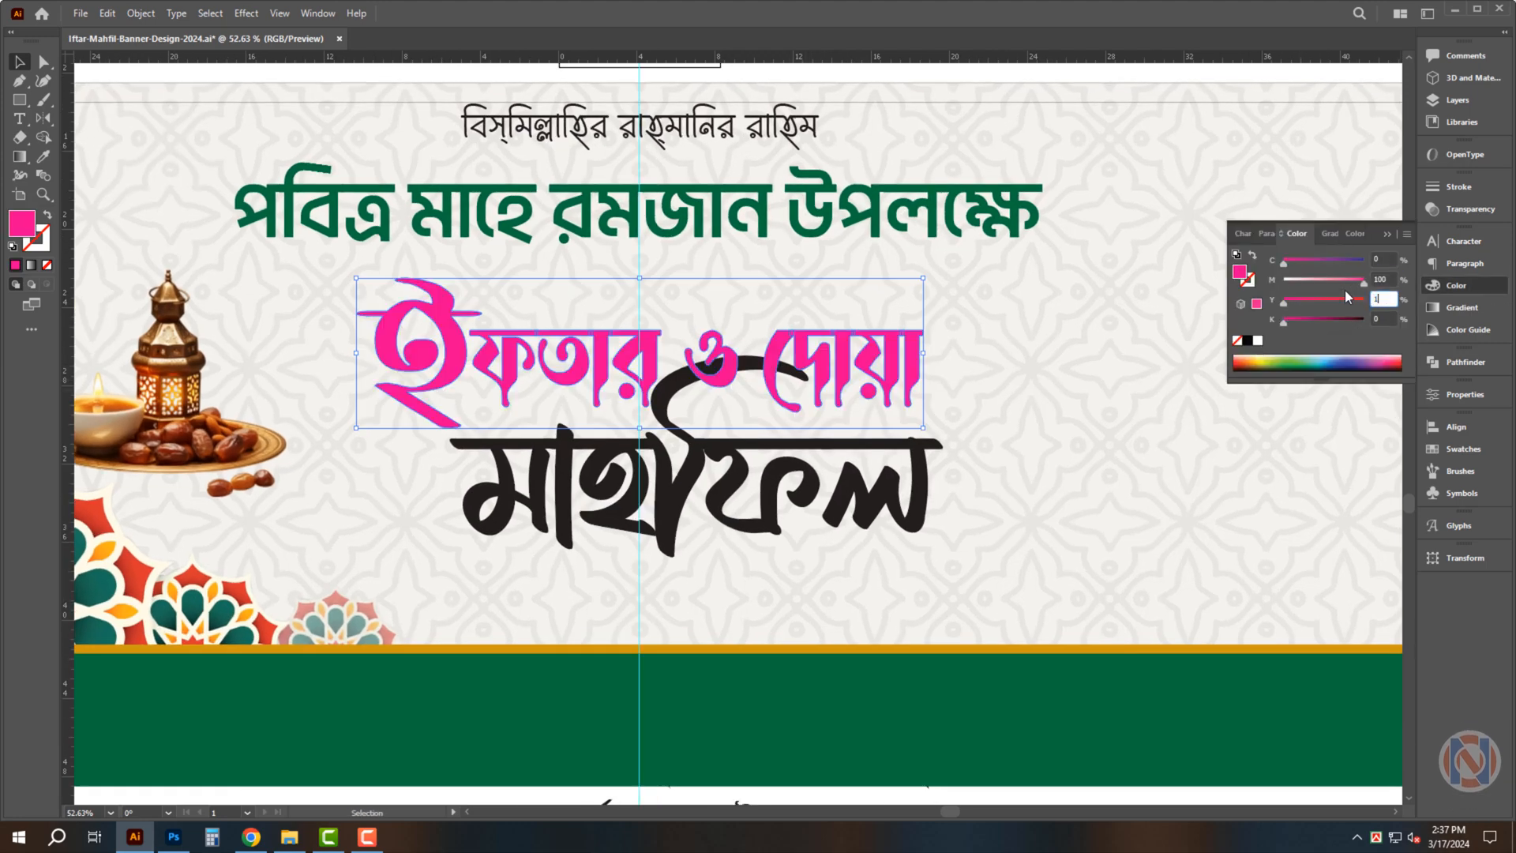
{"action": "type", "text": "100"}
{"action": "key", "text": "Tab"}
{"action": "type", "text": "50"}
{"action": "key", "text": "Tab"}
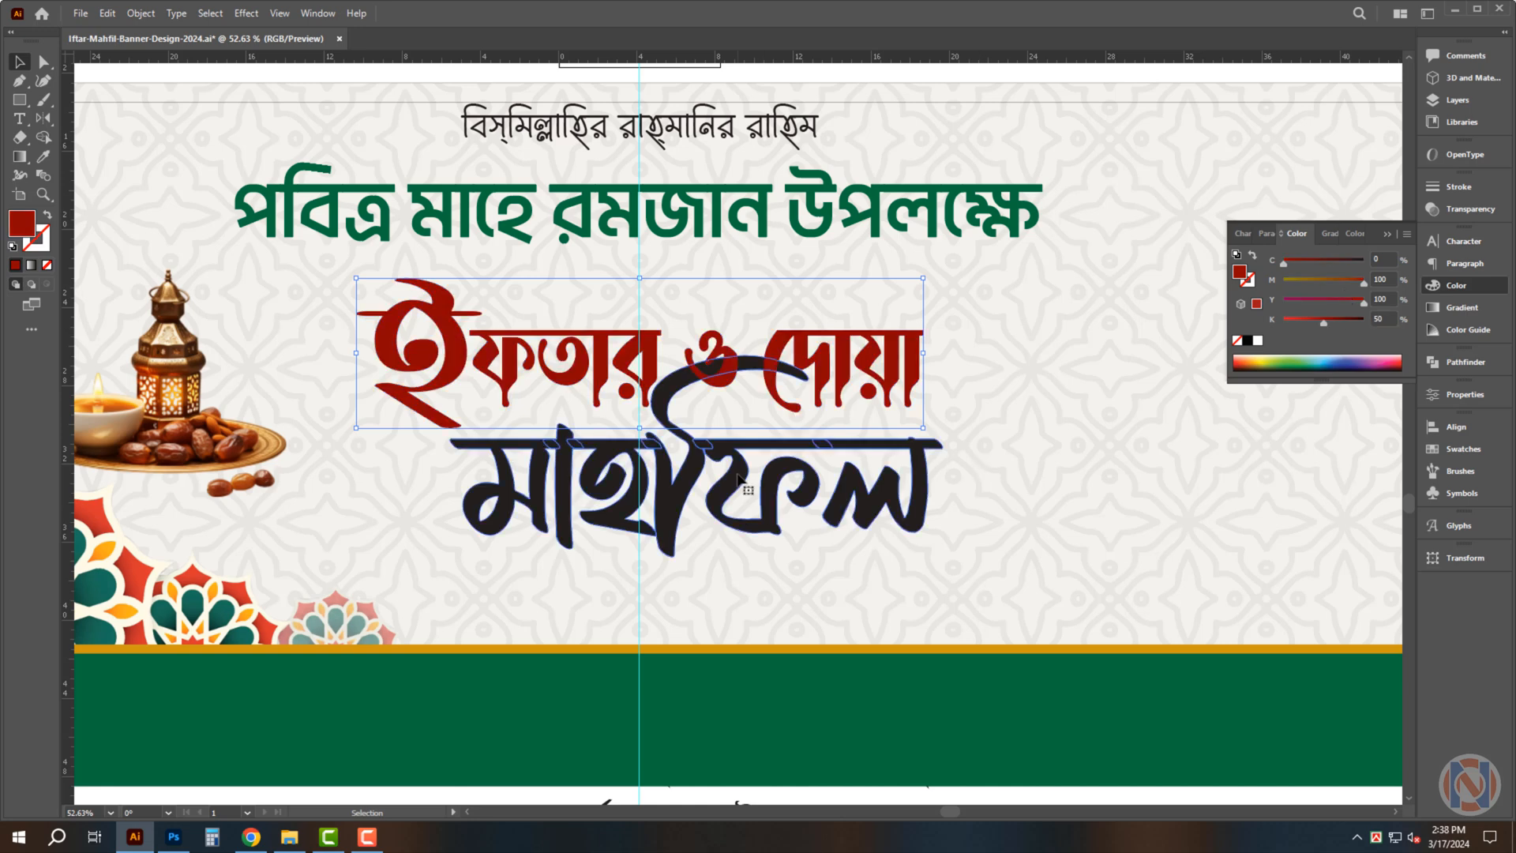
Fill the word মাহফিল with bright red, C 0, M 100, Y 100, K 0
{"action": "left_click", "coordinate": [764, 509]}
{"action": "type", "text": "0"}
{"action": "key", "text": "Tab"}
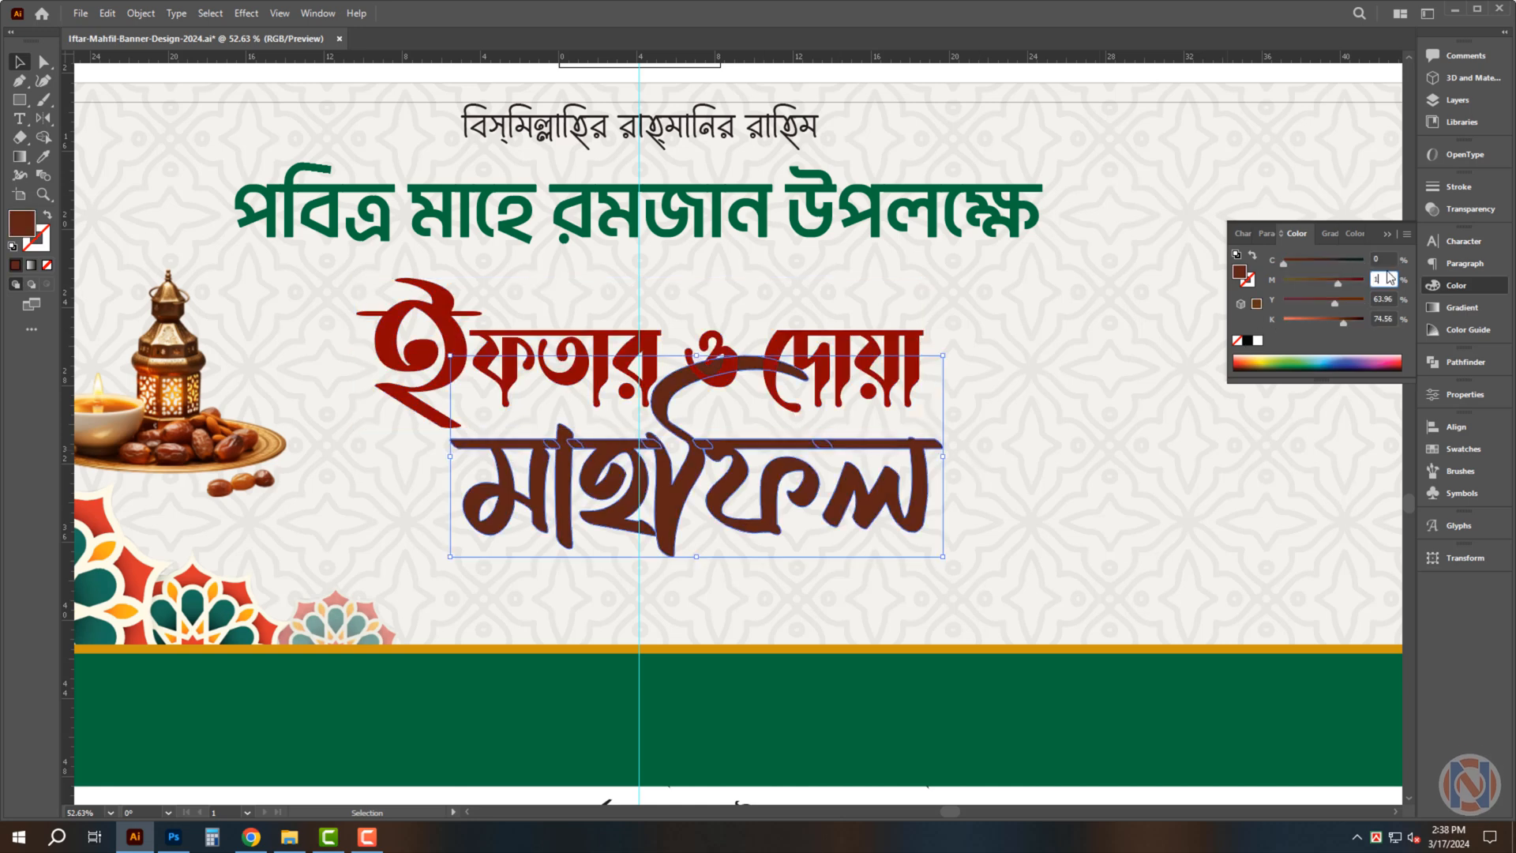
{"action": "type", "text": "100"}
{"action": "key", "text": "Tab"}
{"action": "type", "text": "100"}
{"action": "key", "text": "Tab"}
{"action": "type", "text": "0"}
{"action": "key", "text": "Tab"}
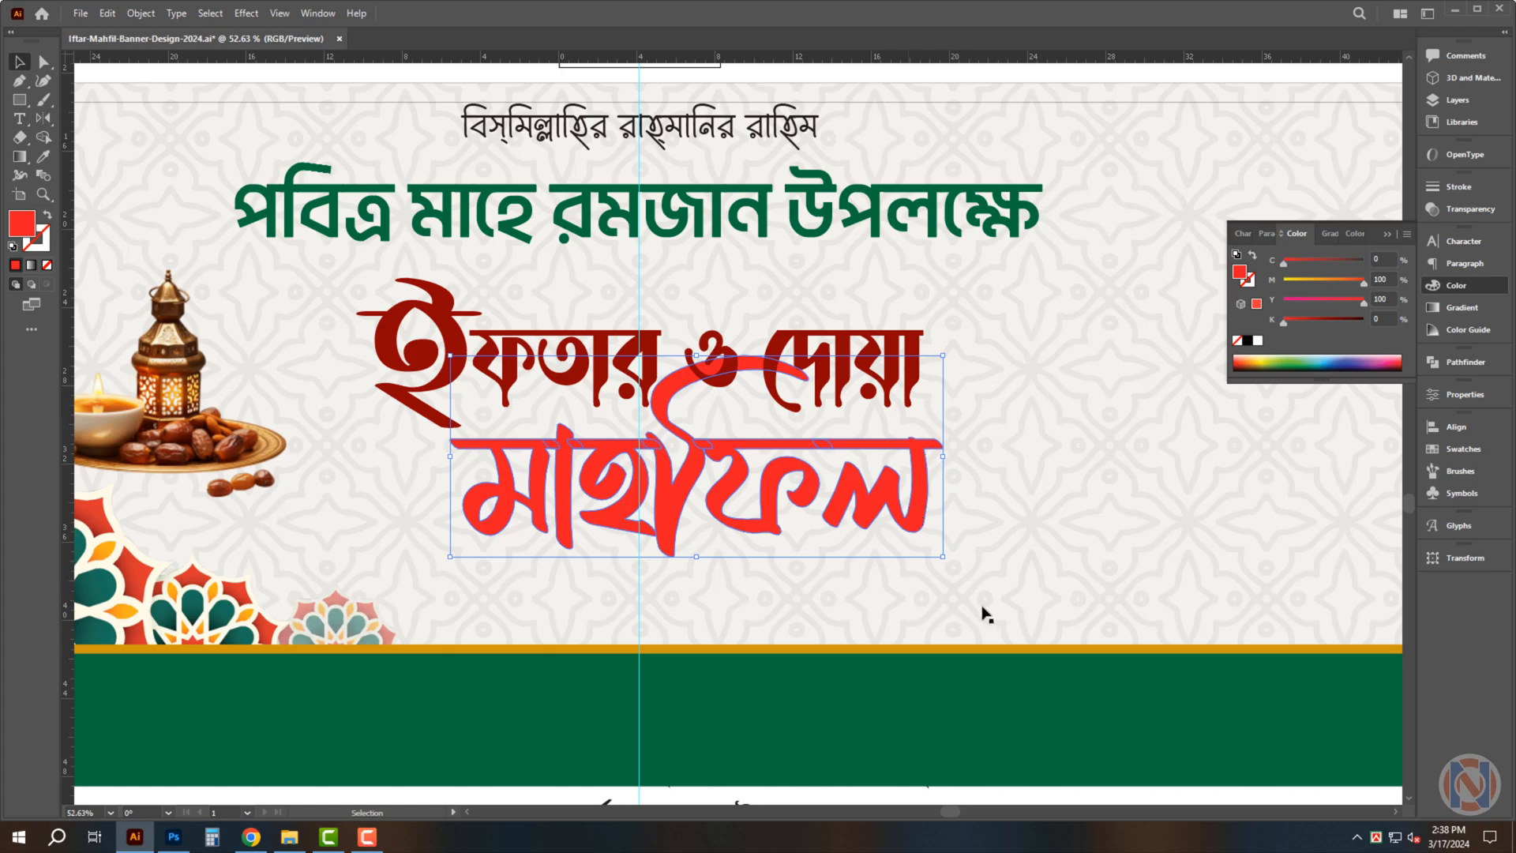
{"action": "left_click", "coordinate": [985, 579]}
{"action": "scroll", "coordinate": [683, 406], "scroll_direction": "up", "scroll_amount": 1}
{"action": "scroll", "coordinate": [686, 411], "scroll_direction": "down", "scroll_amount": 6}
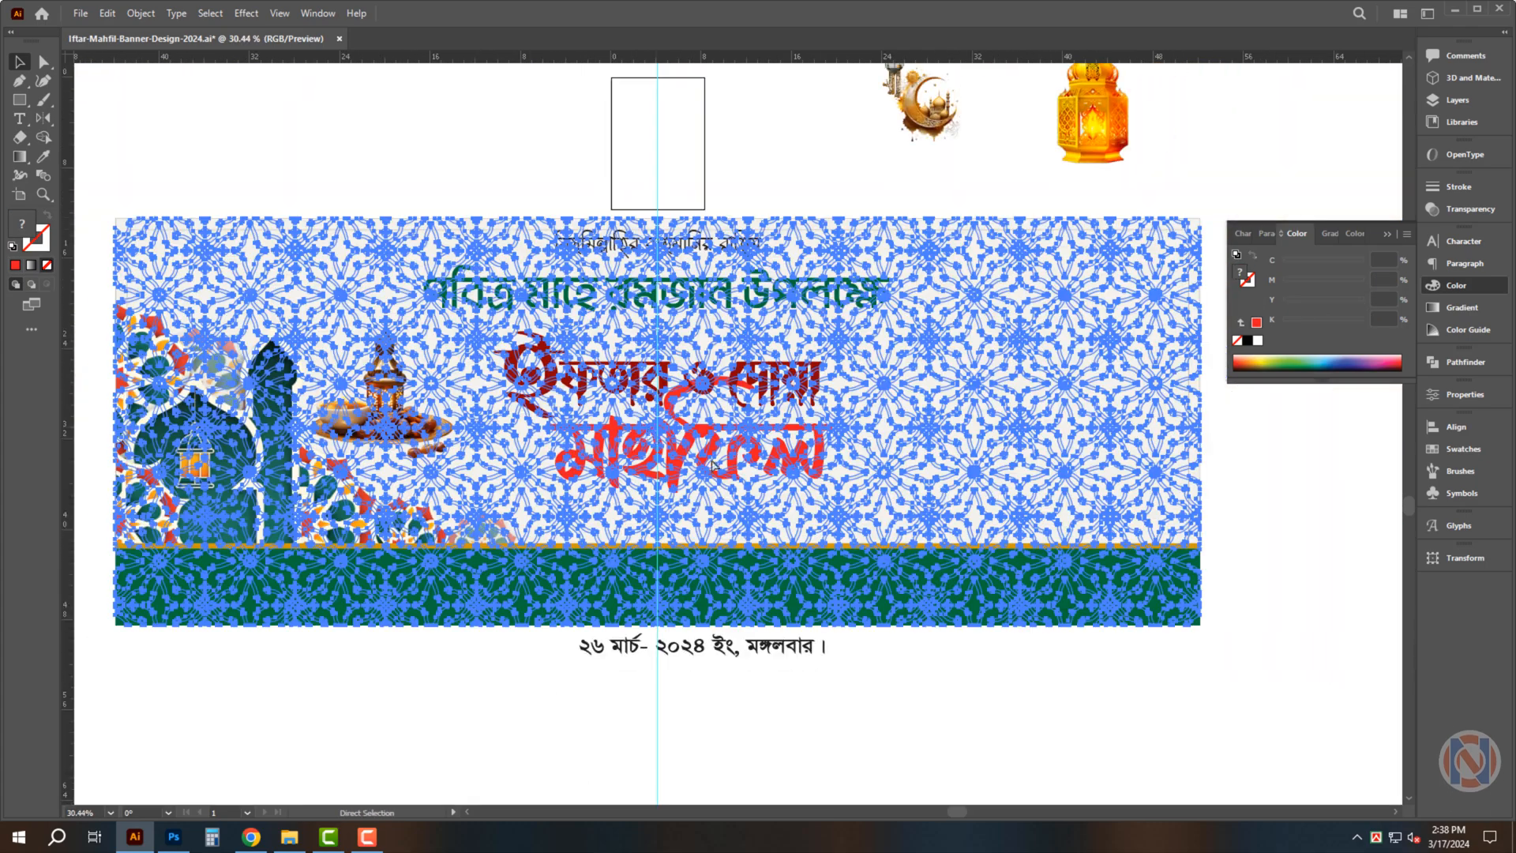
{"action": "left_click", "coordinate": [832, 680]}
{"action": "left_click", "coordinate": [767, 443]}
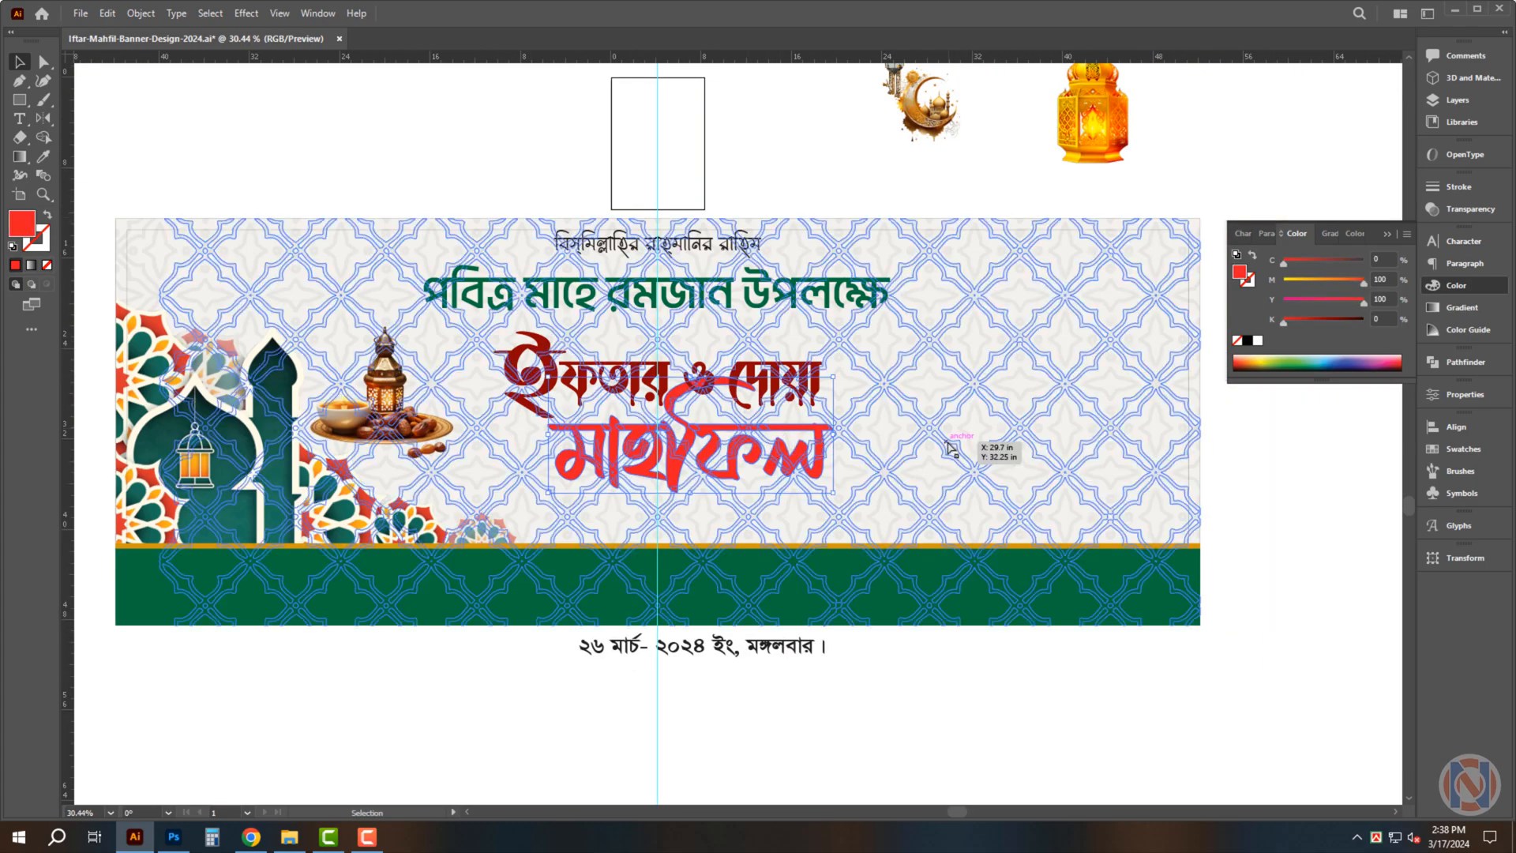
{"action": "left_click", "coordinate": [1032, 727]}
{"action": "scroll", "coordinate": [802, 532], "scroll_direction": "up", "scroll_amount": 4}
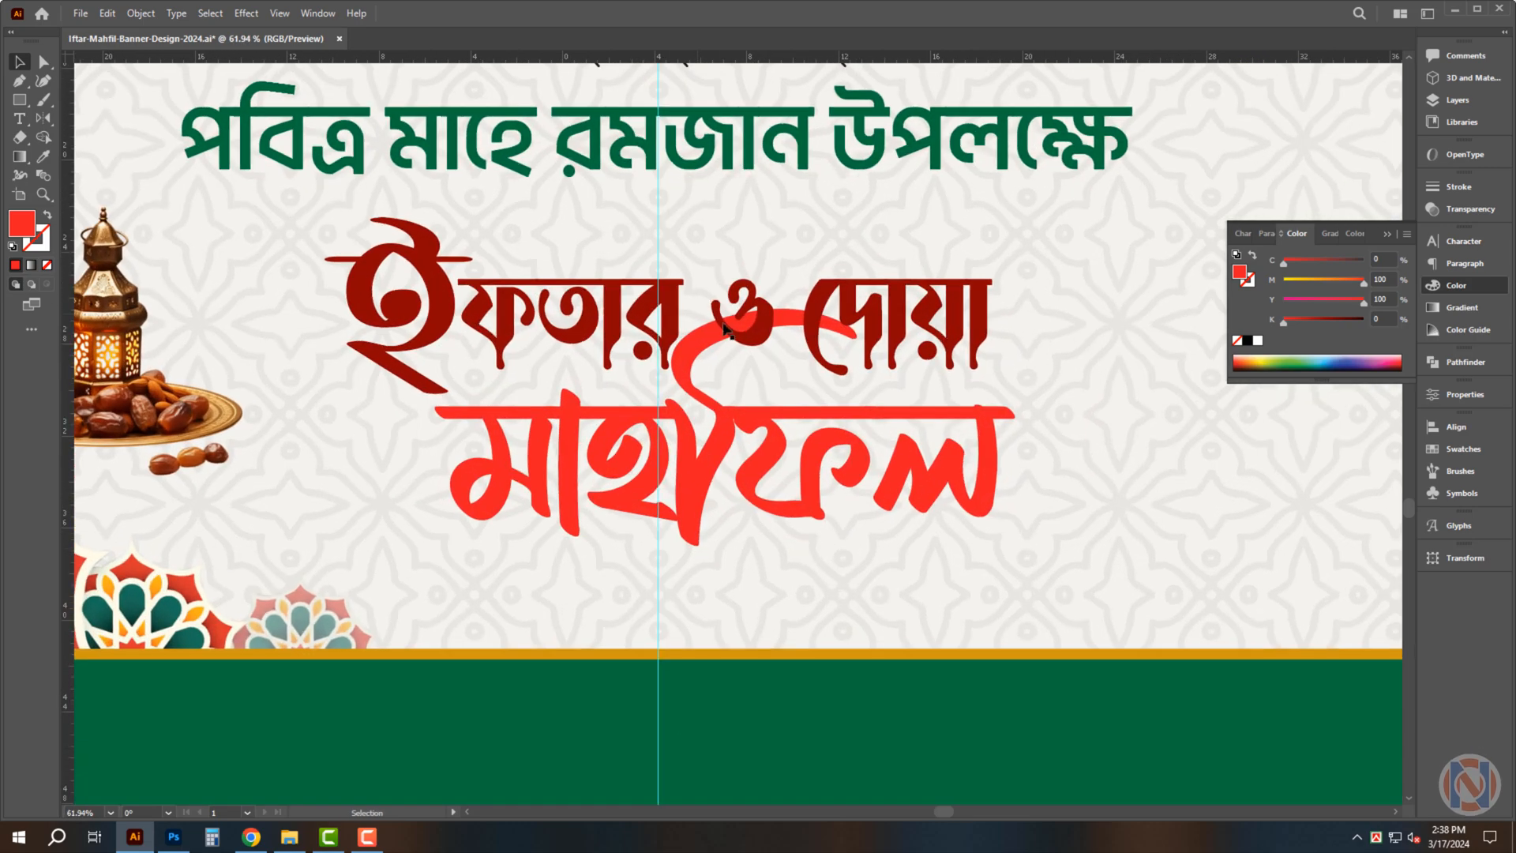
Copy the title lines ইফতার ও দোয়া and মাহফিল, and give the originals a 44 pt stroke with round corners
{"action": "left_click", "coordinate": [756, 335]}
{"action": "scroll", "coordinate": [835, 427], "scroll_direction": "up", "scroll_amount": 1}
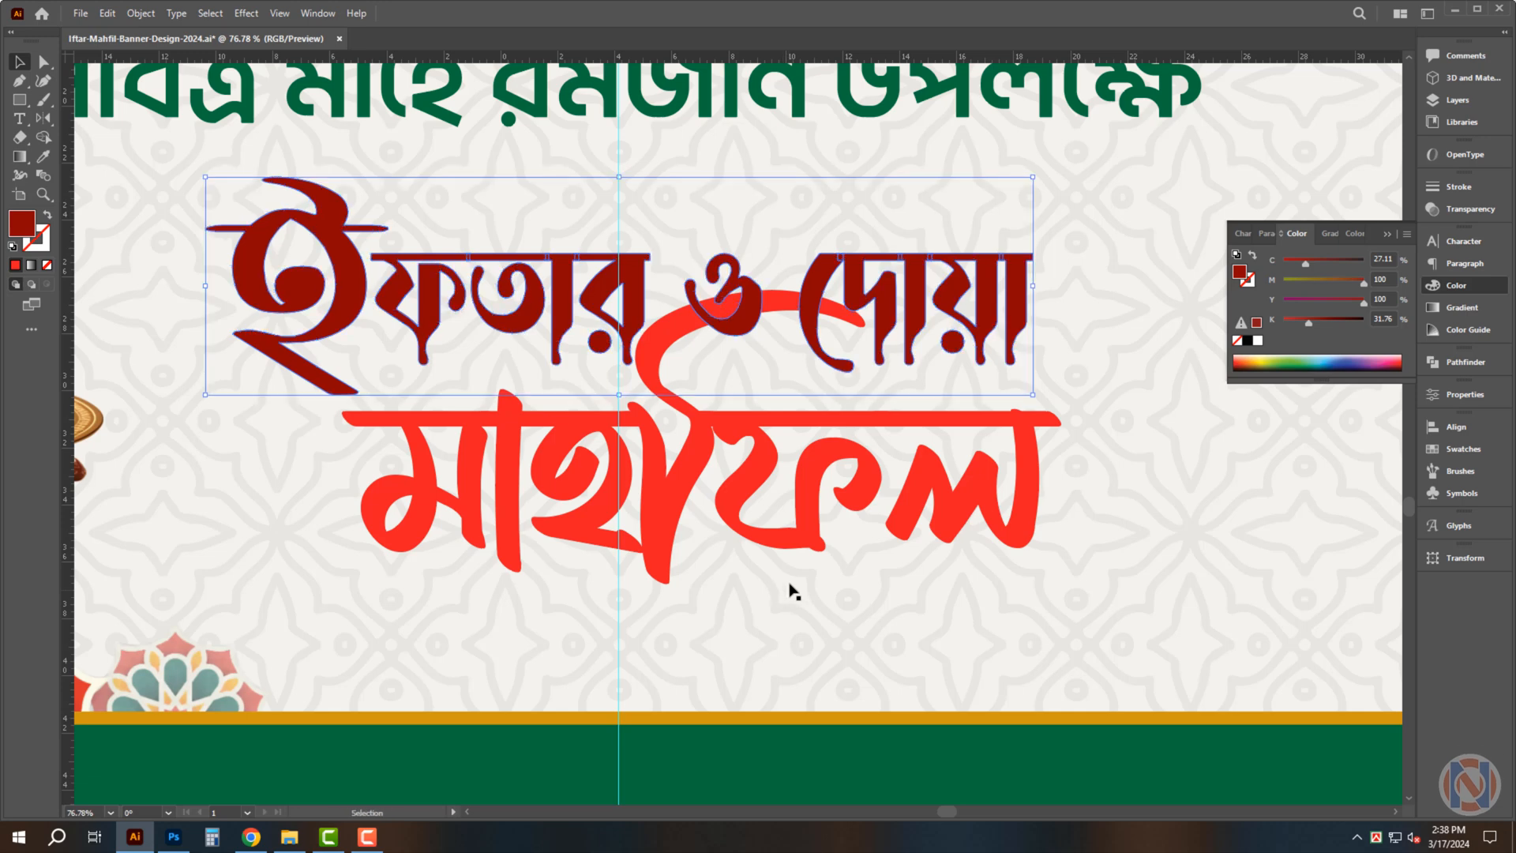
{"action": "left_click", "coordinate": [768, 471], "text": "shift"}
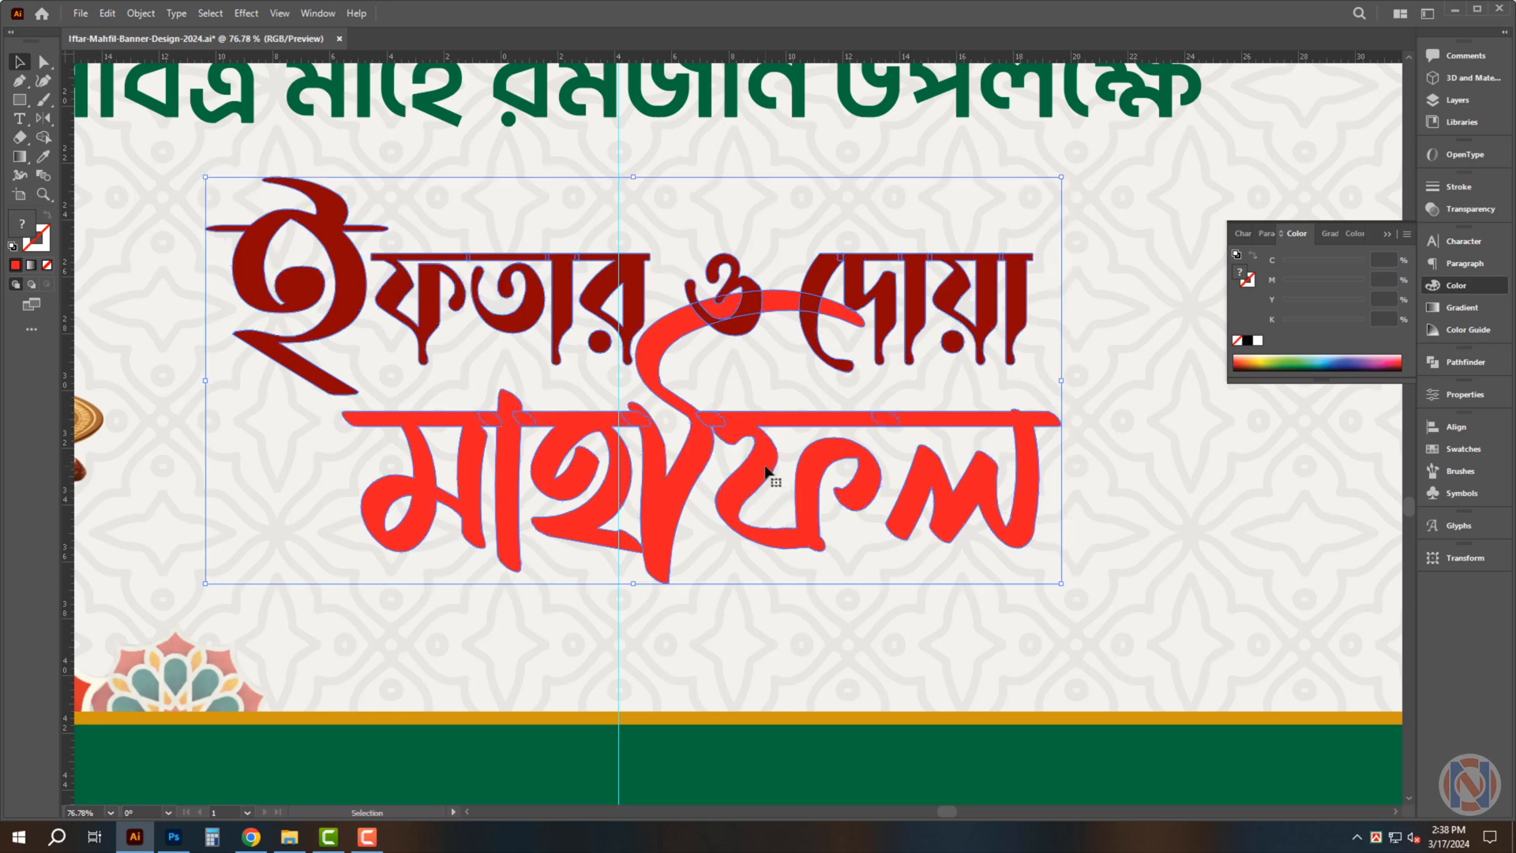
{"action": "key", "text": "ctrl+c"}
{"action": "left_click", "coordinate": [1458, 187]}
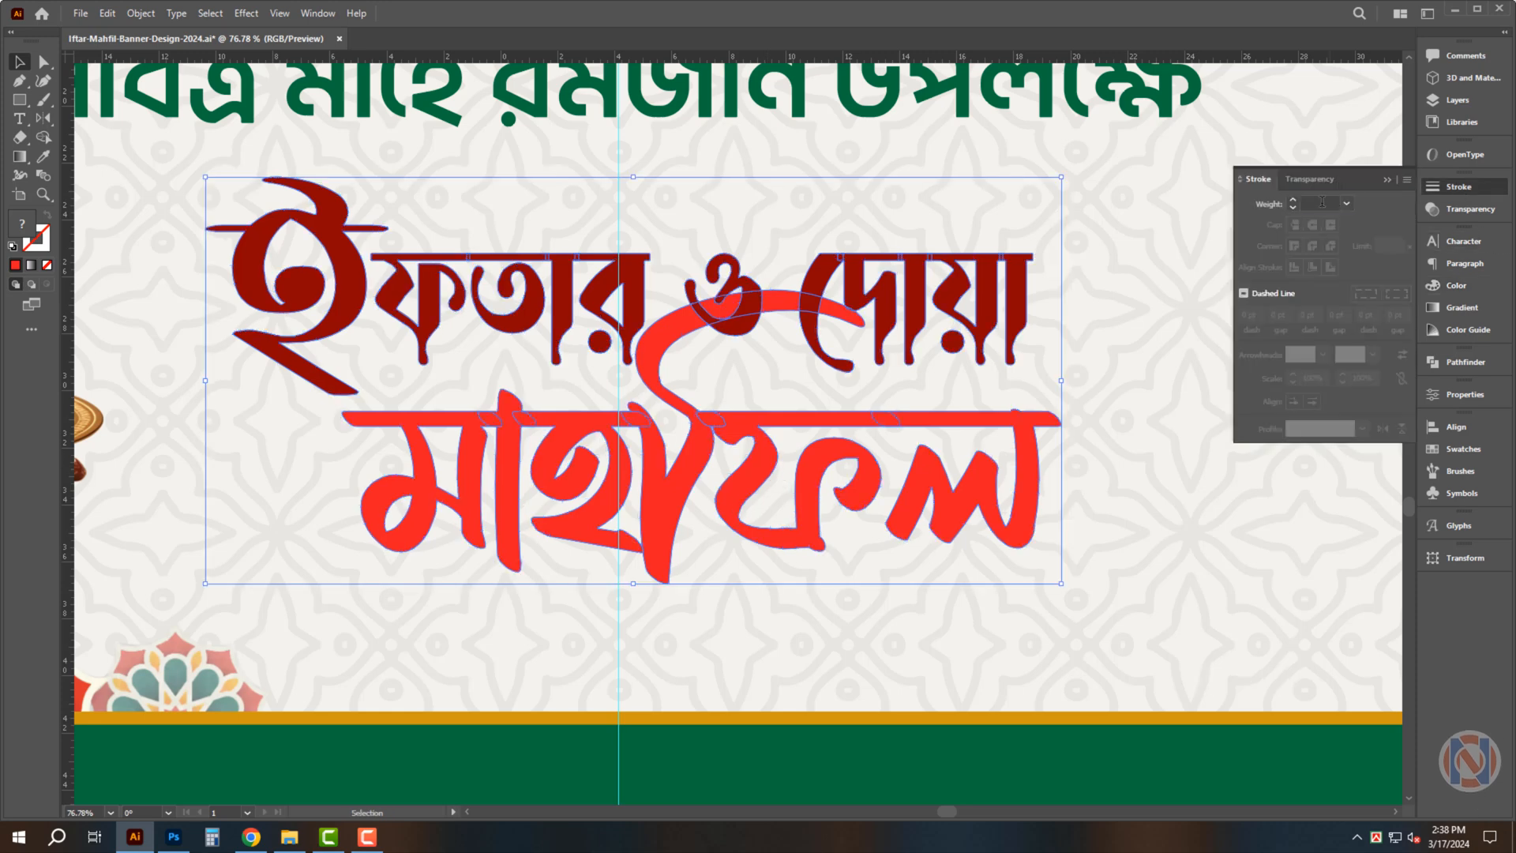
{"action": "left_click", "coordinate": [1320, 204]}
{"action": "type", "text": "33"}
{"action": "key", "text": "Return"}
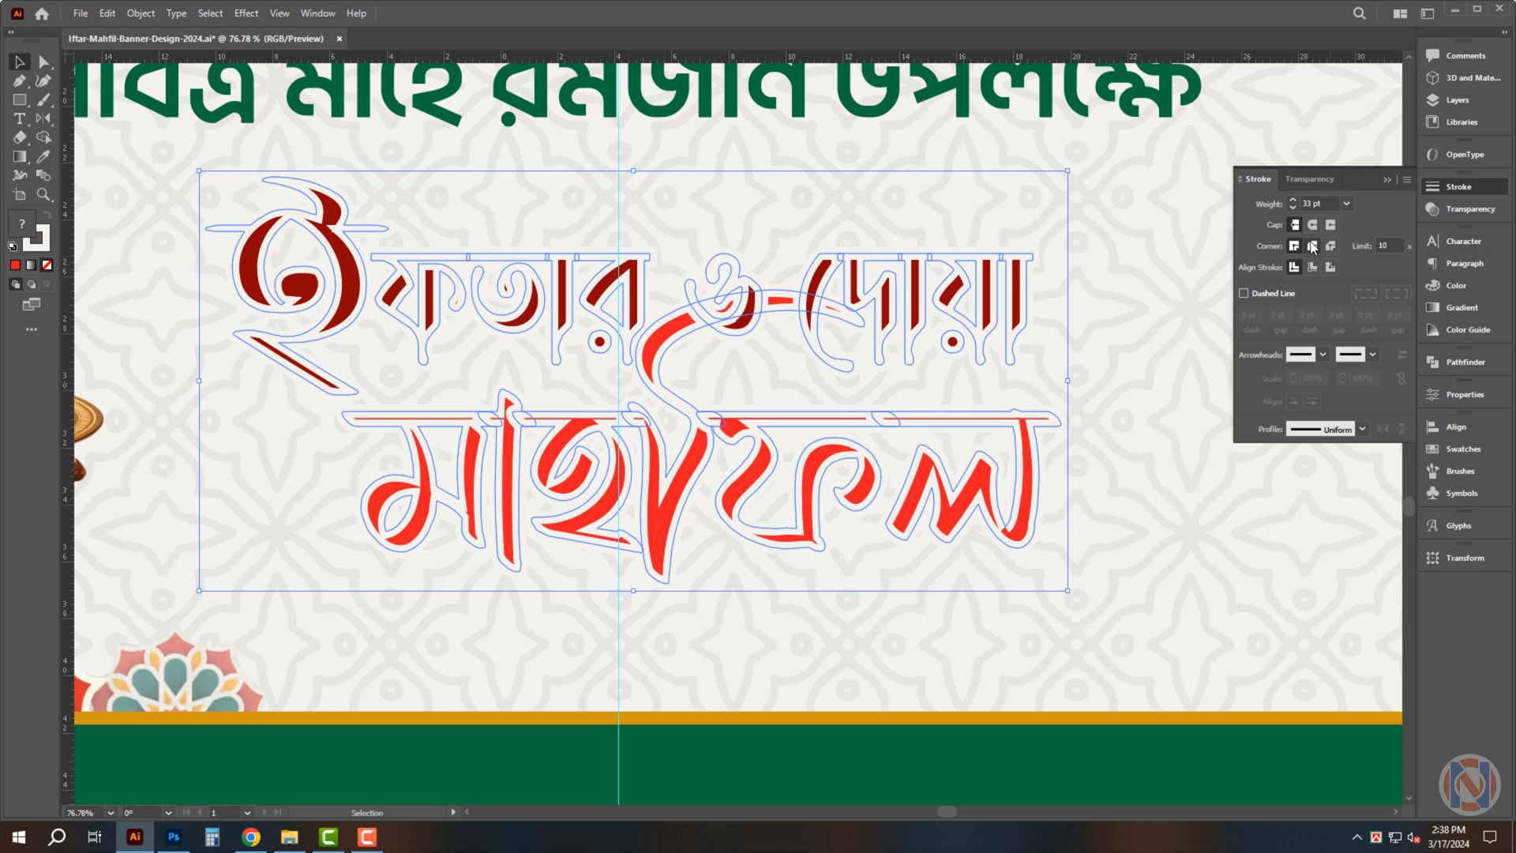
{"action": "left_click_drag", "start_coordinate": [1331, 202], "coordinate": [1152, 215]}
{"action": "type", "text": "44"}
{"action": "key", "text": "Return"}
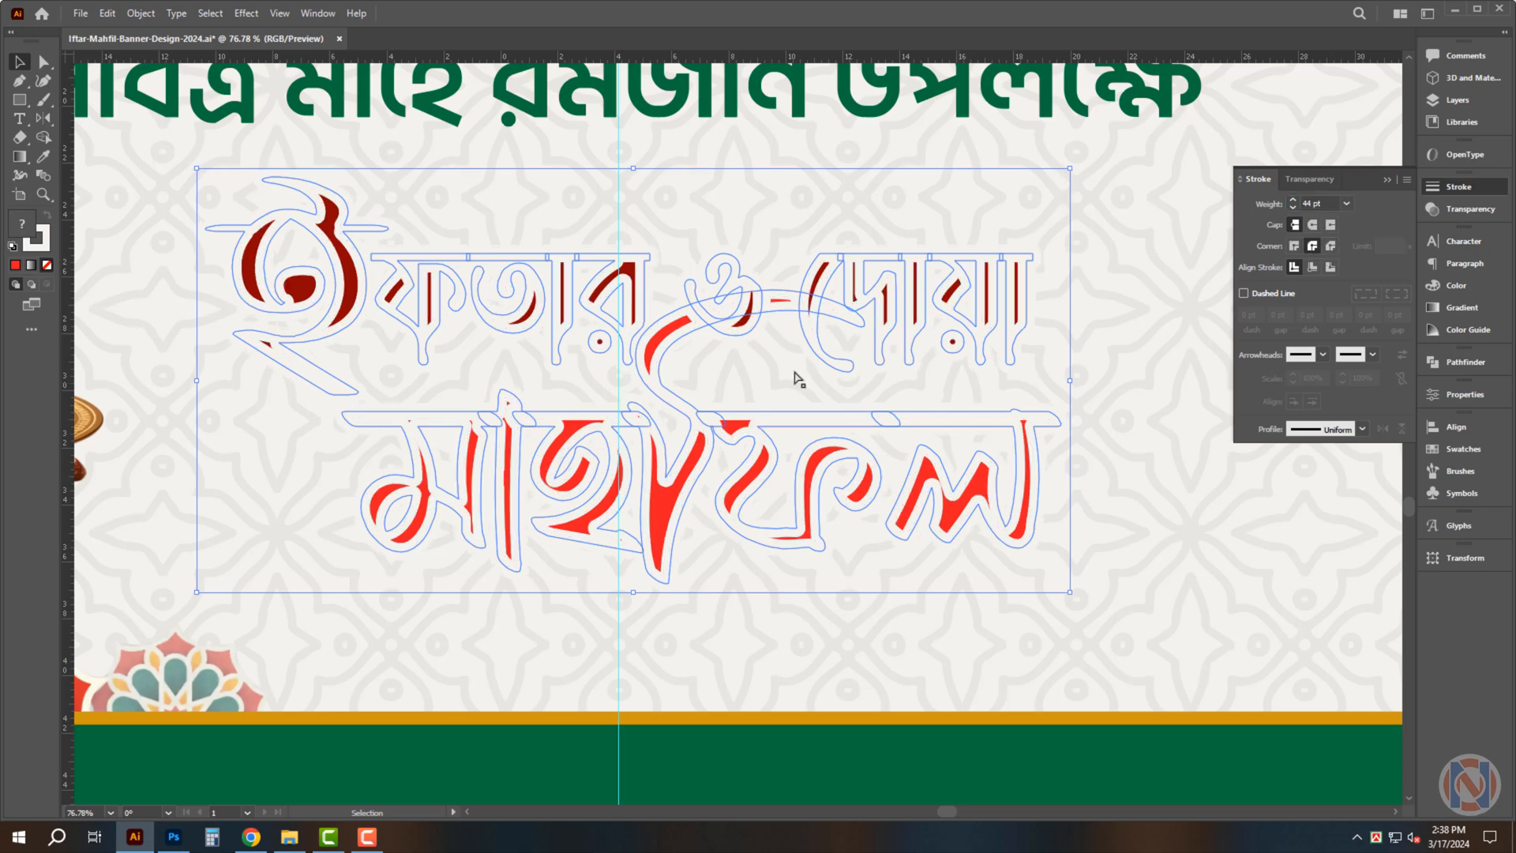
Paste the copied title lines in place in front of their outlined originals
{"action": "key", "text": "ctrl+f"}
{"action": "left_click_drag", "start_coordinate": [668, 320], "coordinate": [583, 313]}
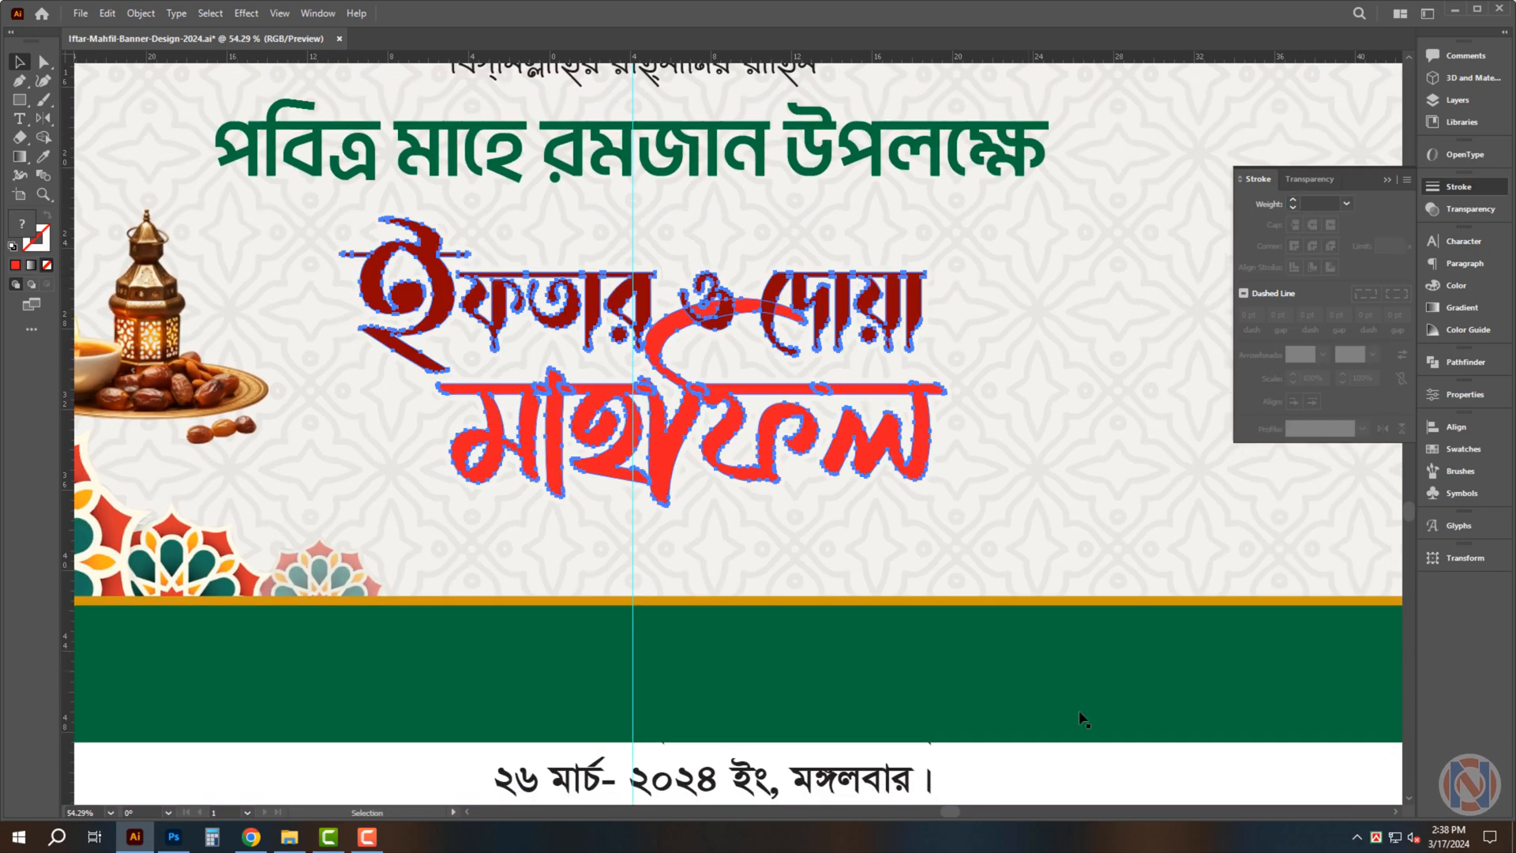
{"action": "left_click", "coordinate": [1136, 774]}
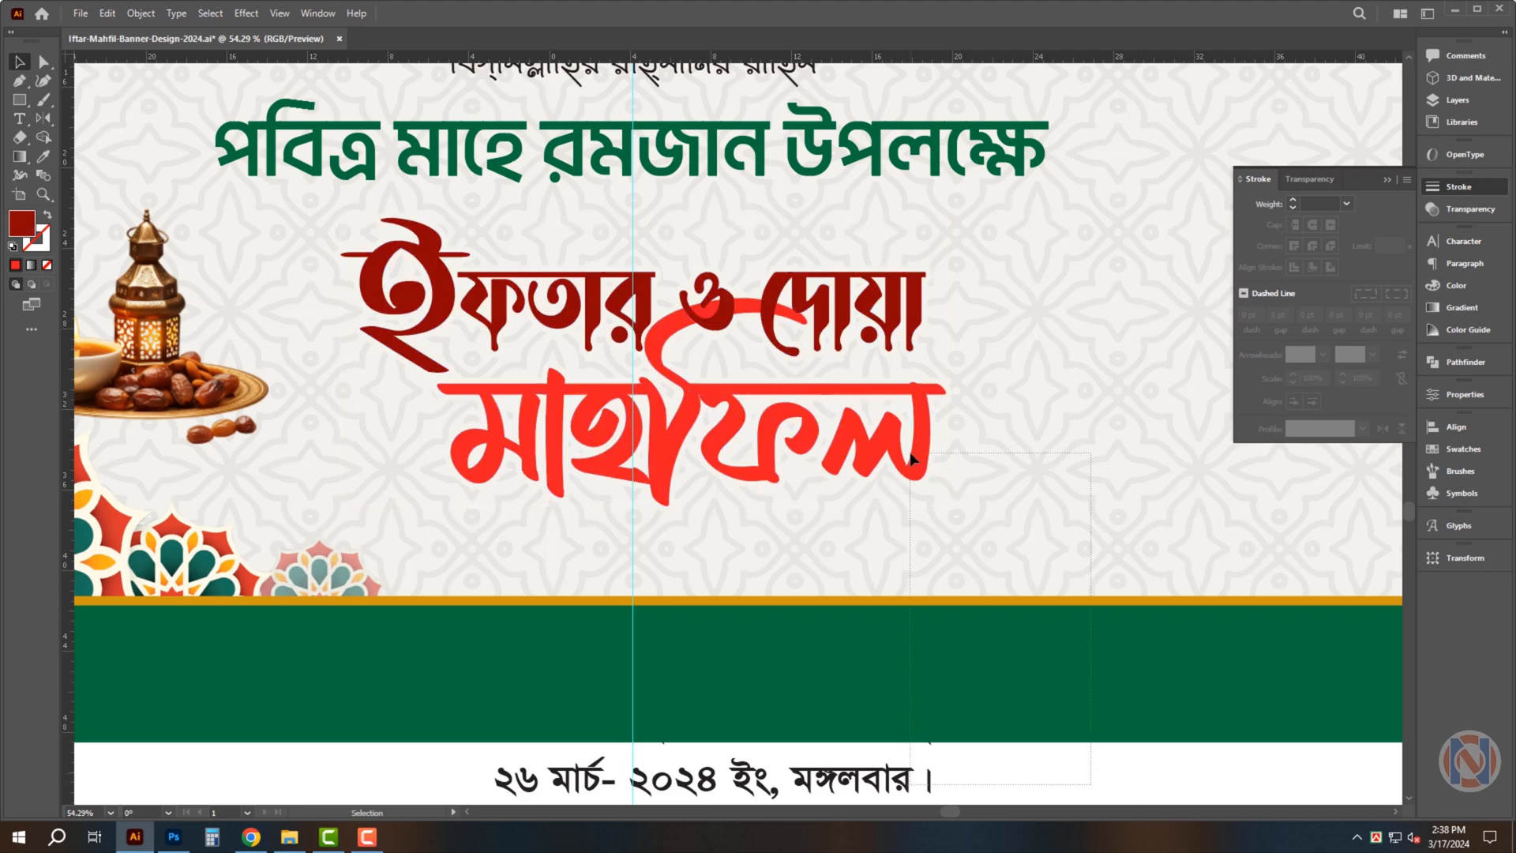
Bring ইফতার ও দোয়া with its outline in front of মাহফিল and unlock all locked objects
{"action": "left_click", "coordinate": [900, 320]}
{"action": "key", "text": "ctrl+shift+bracketright"}
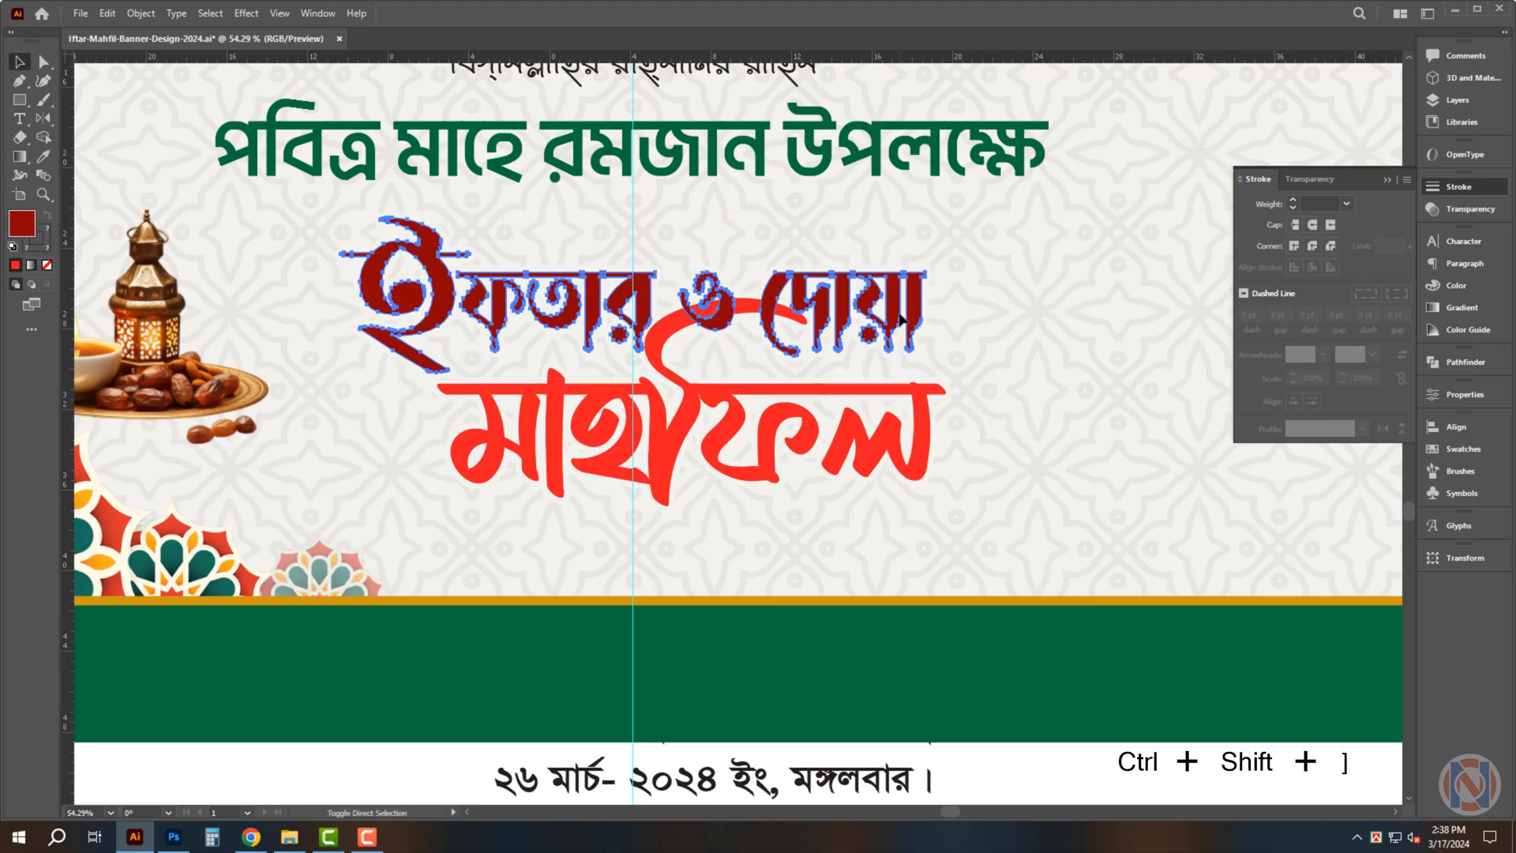
{"action": "key", "text": "ctrl+alt+2"}
{"action": "left_click_drag", "start_coordinate": [784, 299], "coordinate": [710, 303]}
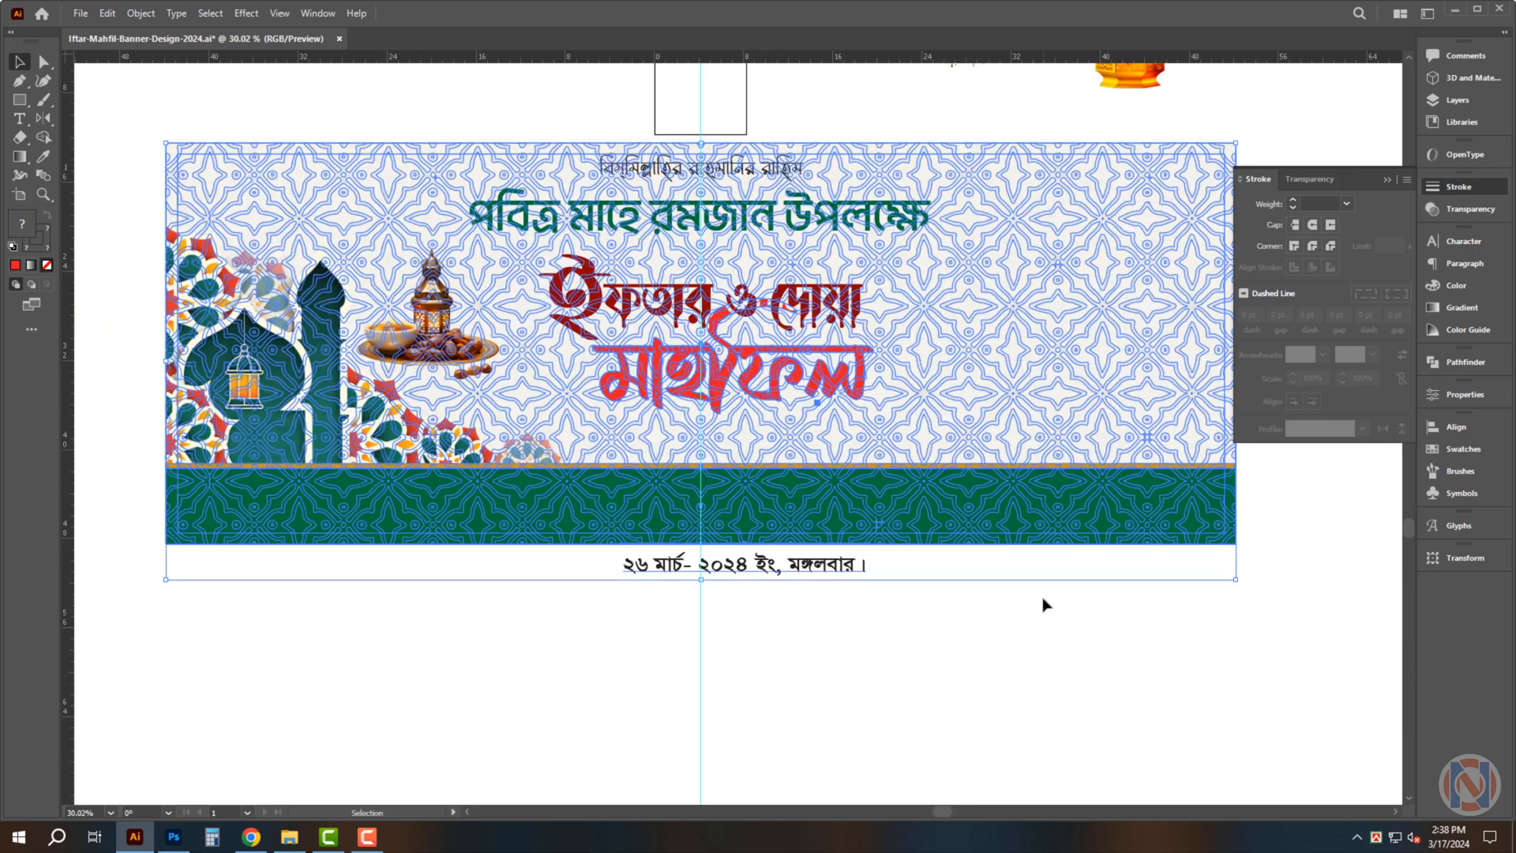
{"action": "left_click", "coordinate": [1042, 601]}
{"action": "scroll", "coordinate": [904, 424], "scroll_direction": "up", "scroll_amount": 3}
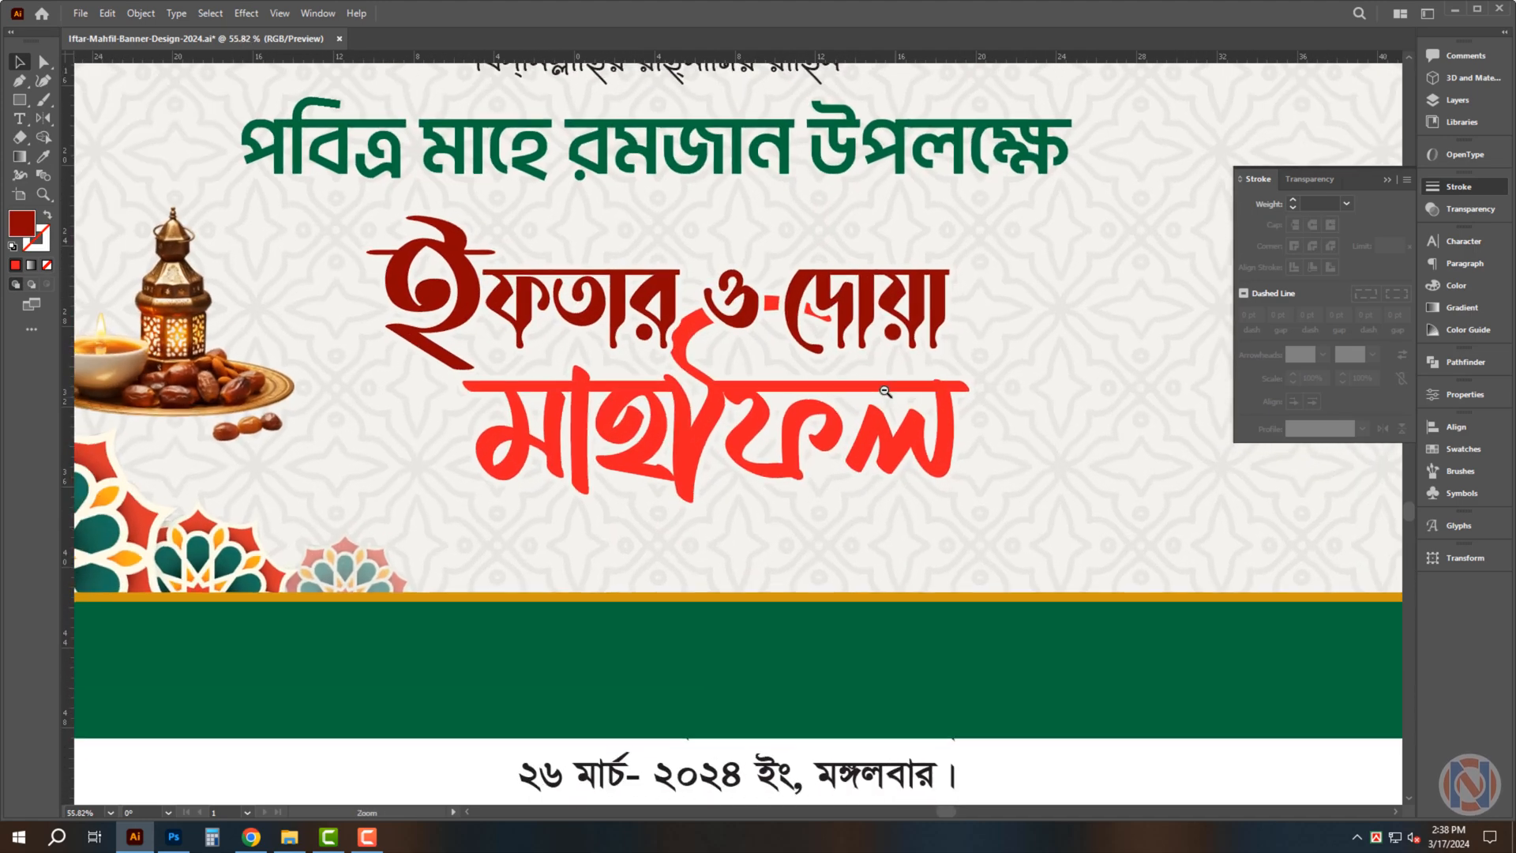
Delete the misaligned outlined copy of মাহফিল, and enlarge the red word slightly lower beneath ইফতার ও দোয়া
{"action": "left_click", "coordinate": [754, 418]}
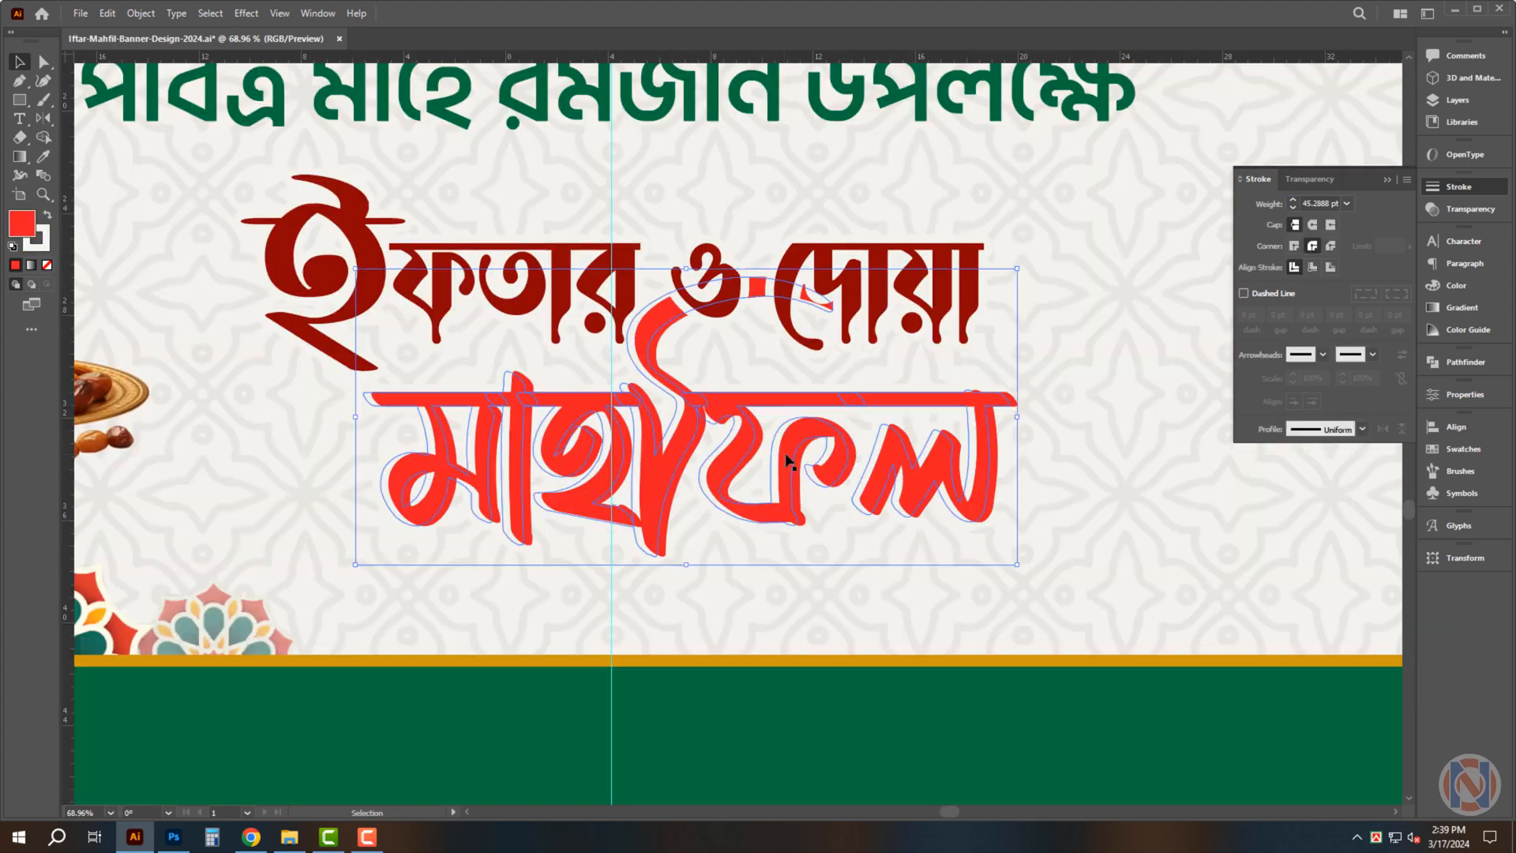
{"action": "key", "text": "Delete"}
{"action": "left_click", "coordinate": [785, 460]}
{"action": "scroll", "coordinate": [622, 543], "scroll_direction": "down", "scroll_amount": 3}
{"action": "left_click", "coordinate": [809, 398], "text": "shift"}
{"action": "left_click_drag", "start_coordinate": [623, 551], "coordinate": [620, 585]}
{"action": "scroll", "coordinate": [642, 499], "scroll_direction": "down", "scroll_amount": 3}
{"action": "left_click", "coordinate": [925, 677]}
{"action": "key", "text": "ctrl+alt+2"}
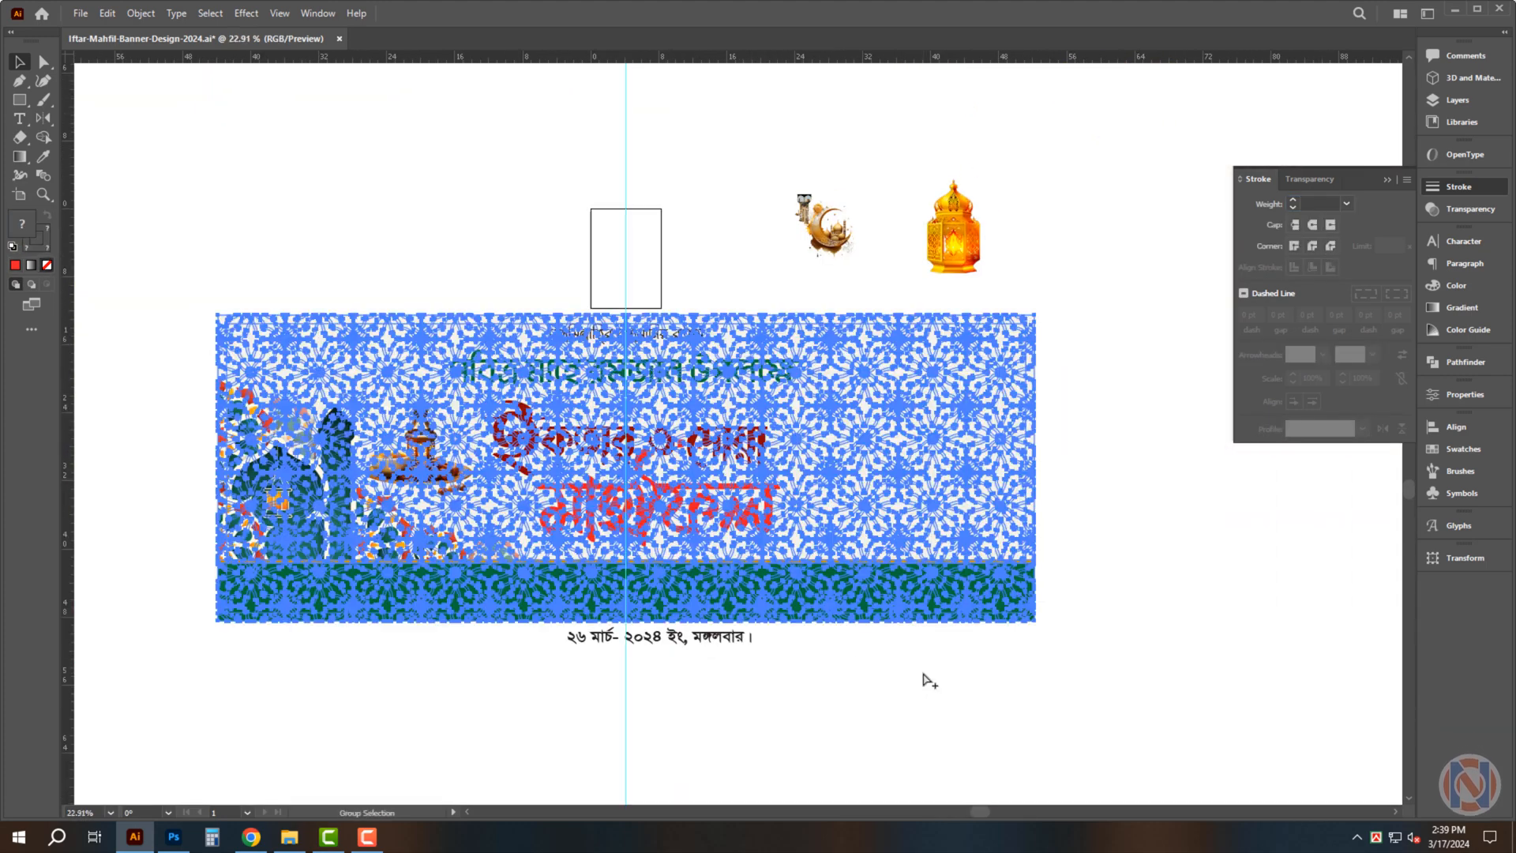
{"action": "key", "text": "ctrl+2"}
Move the two-line date text onto the right part of the banner, beside the heading
{"action": "left_click_drag", "start_coordinate": [720, 646], "coordinate": [999, 416]}
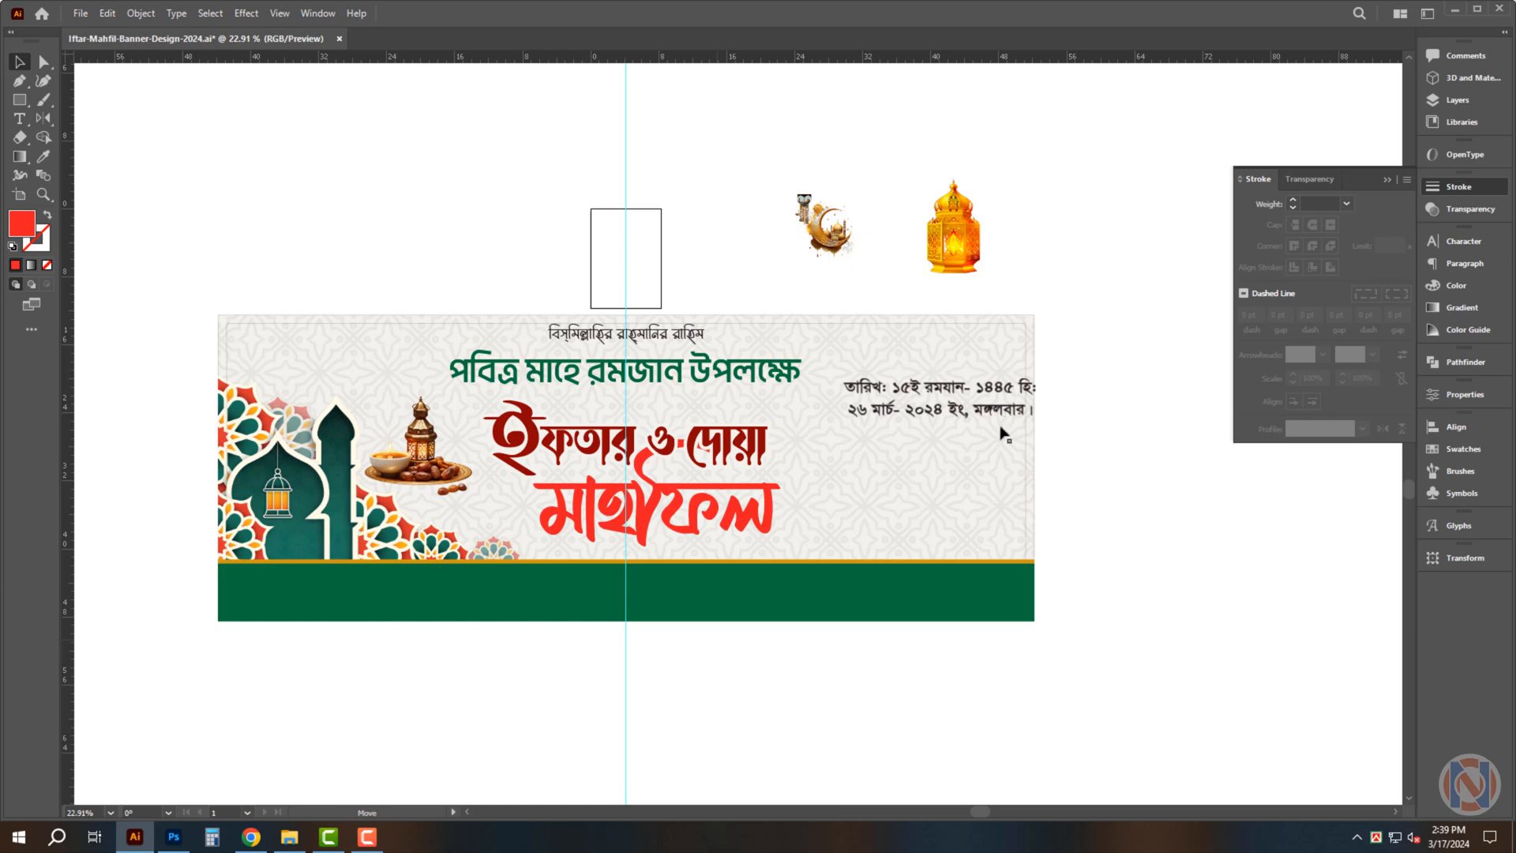
{"action": "left_click", "coordinate": [1052, 288]}
{"action": "left_click_drag", "start_coordinate": [1052, 289], "coordinate": [1174, 484]}
{"action": "left_click_drag", "start_coordinate": [1058, 407], "coordinate": [1032, 289]}
{"action": "left_click_drag", "start_coordinate": [1032, 289], "coordinate": [954, 552]}
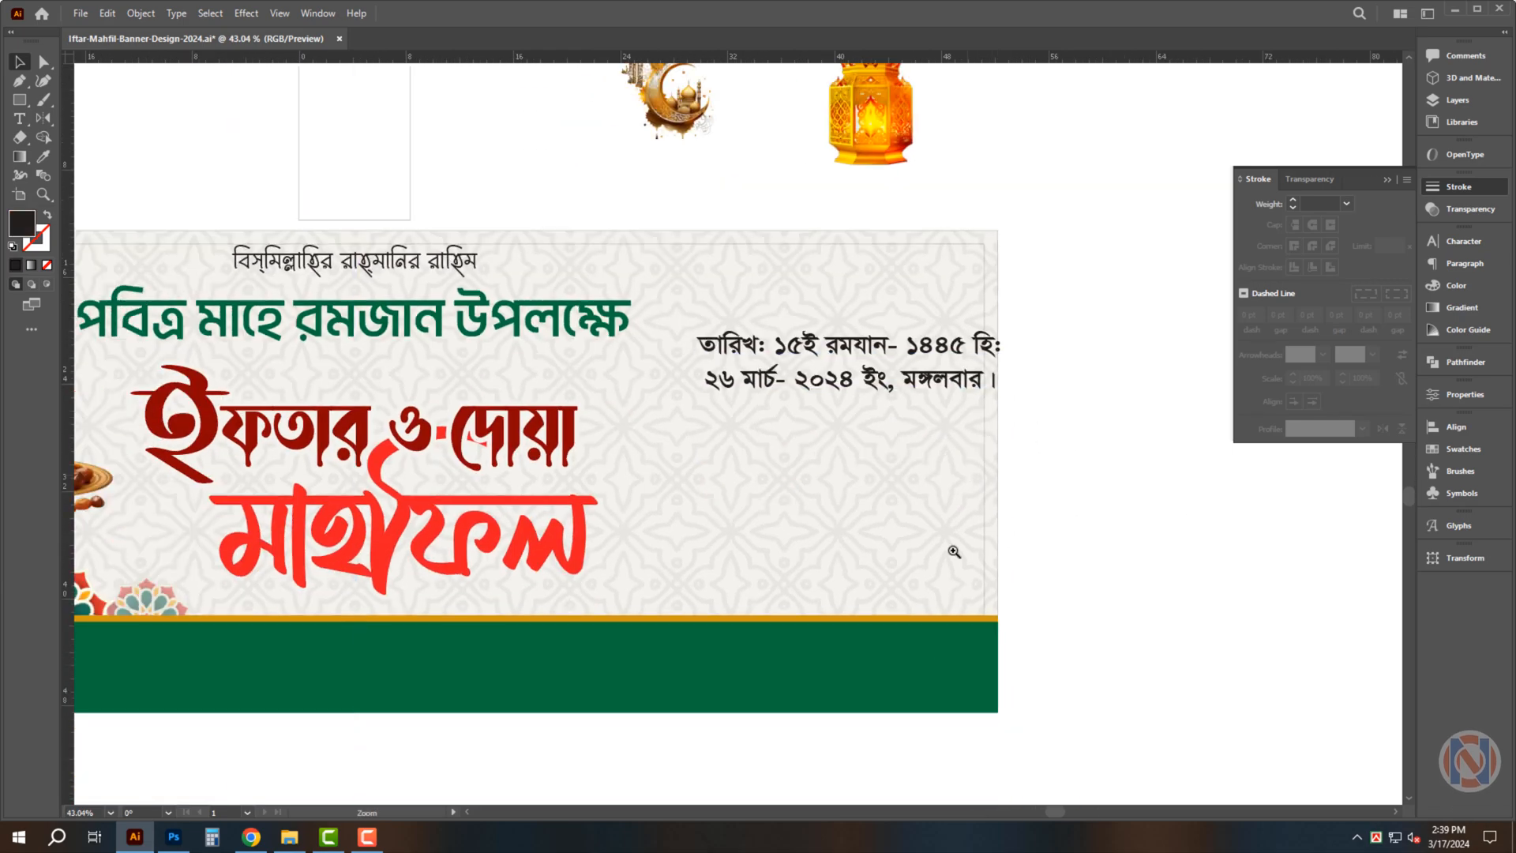
Duplicate the lower green strip upward and align the copy with the top edge of the banner background
{"action": "left_click_drag", "start_coordinate": [965, 673], "coordinate": [1005, 324]}
{"action": "left_click_drag", "start_coordinate": [1011, 415], "coordinate": [908, 483]}
{"action": "left_click", "coordinate": [908, 484], "text": "shift"}
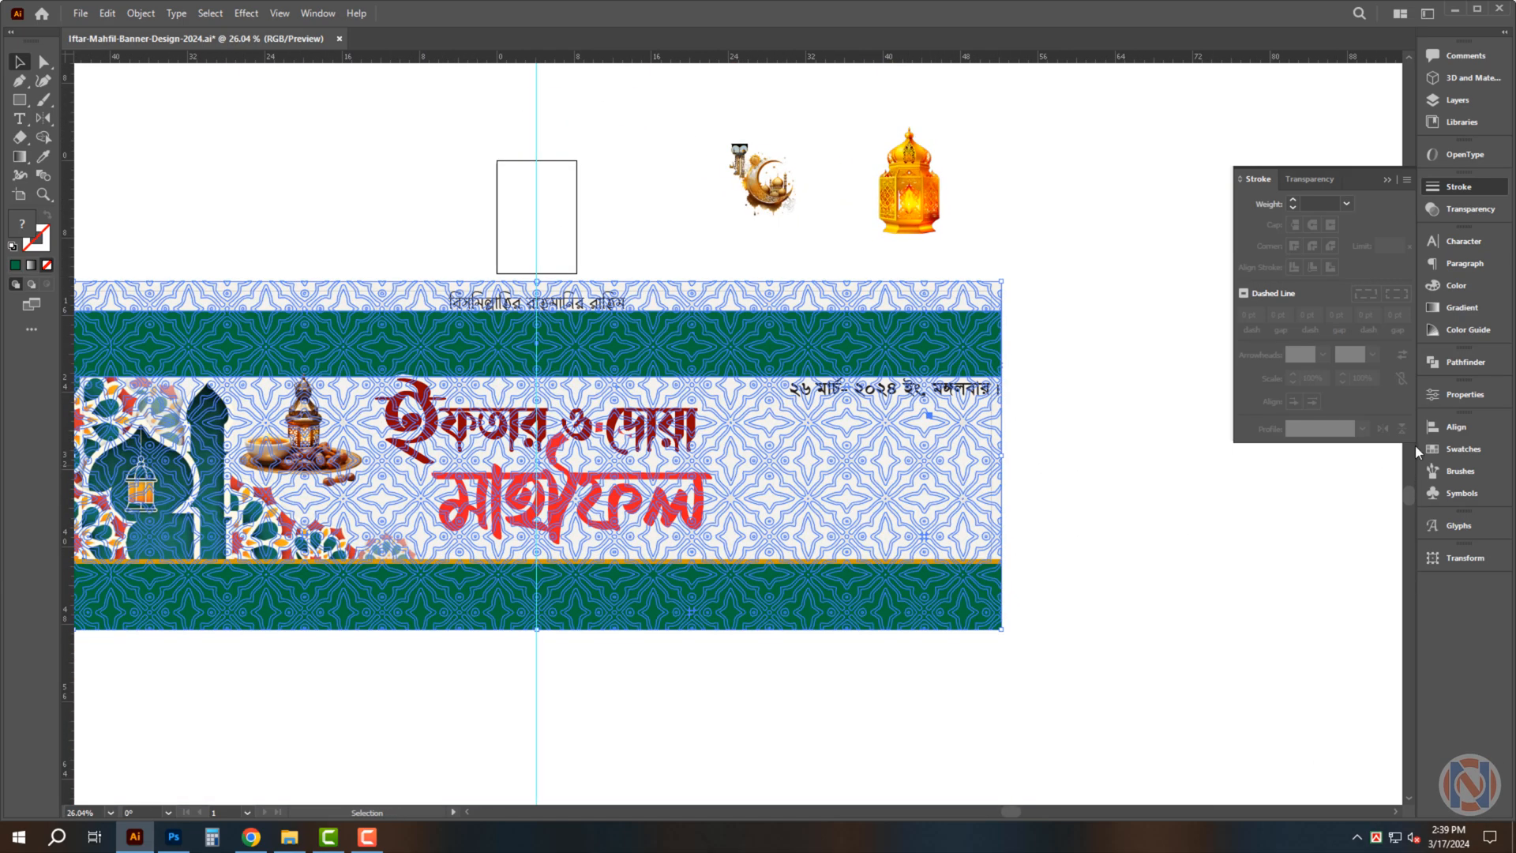
{"action": "left_click", "coordinate": [1453, 427]}
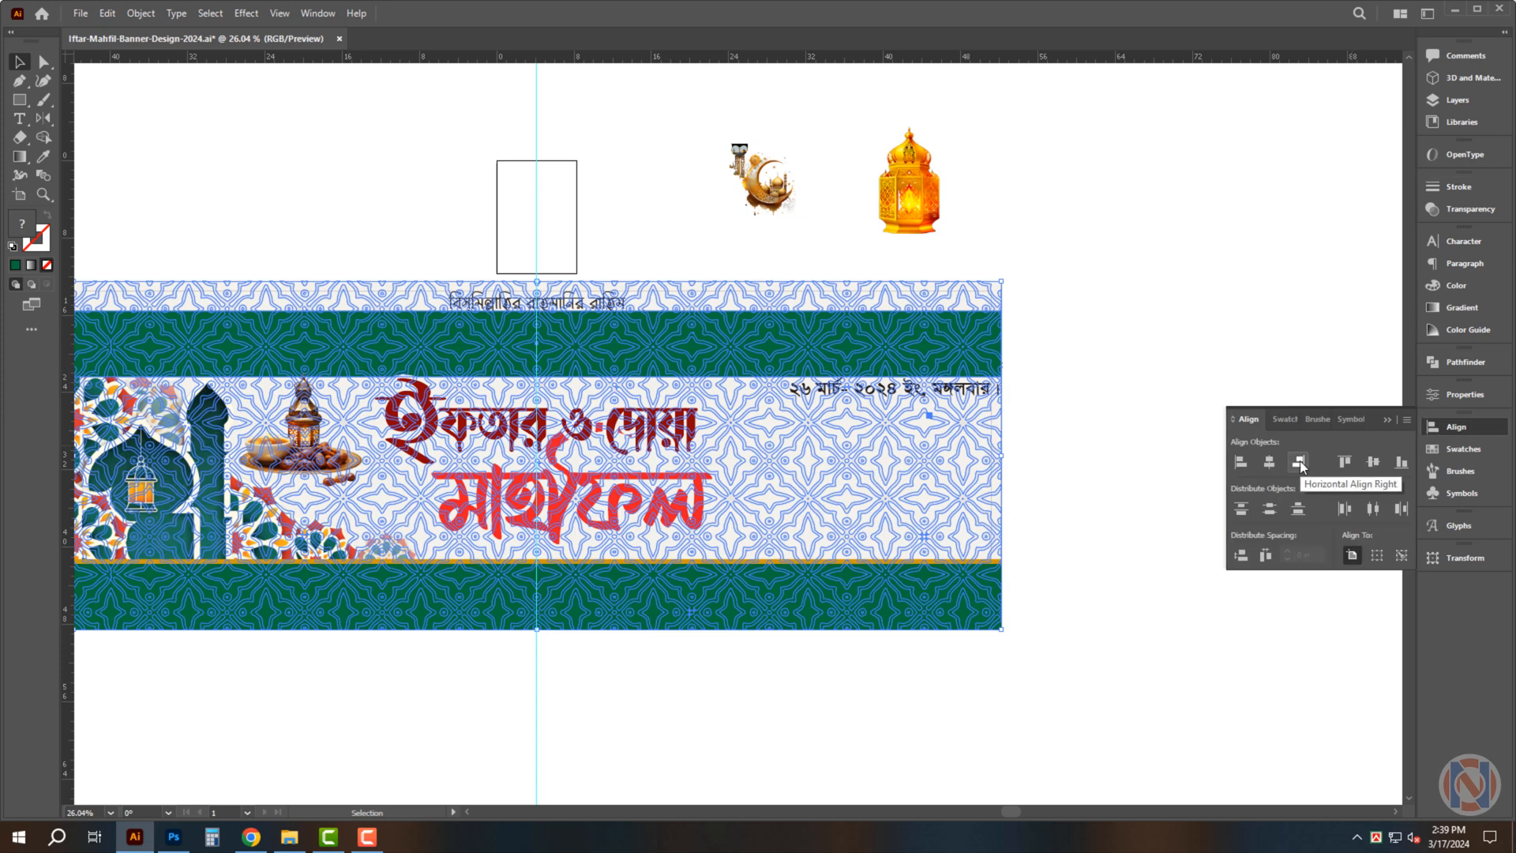
{"action": "left_click", "coordinate": [1353, 466]}
{"action": "left_click", "coordinate": [1191, 179]}
{"action": "scroll", "coordinate": [771, 284], "scroll_direction": "down", "scroll_amount": 1}
Narrow the upper green strip to a small block beside the heading and extend it downward into an upright rectangle
{"action": "left_click", "coordinate": [167, 320]}
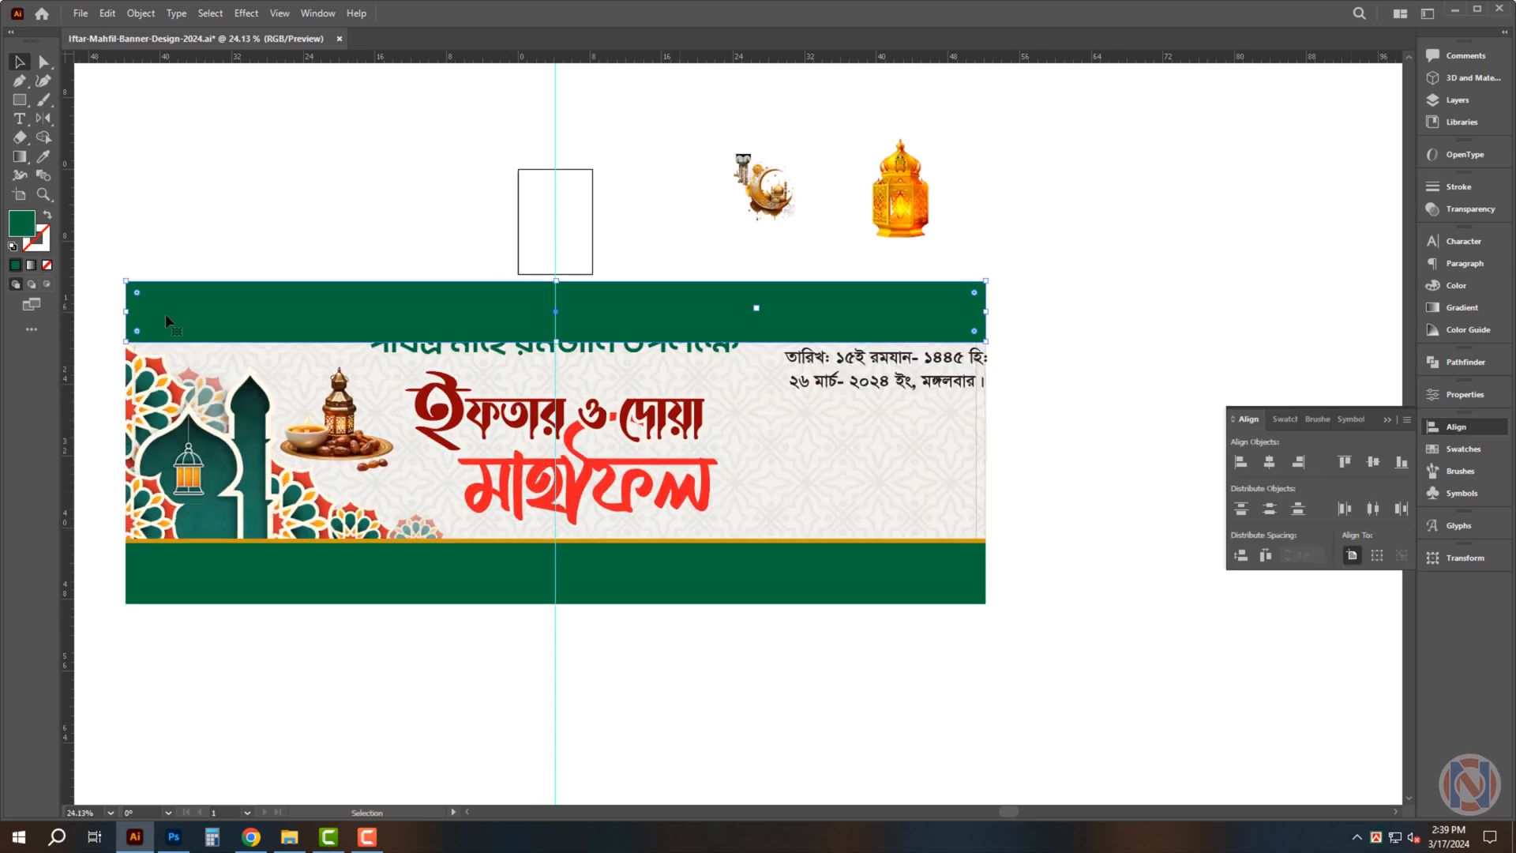
{"action": "left_click_drag", "start_coordinate": [124, 313], "coordinate": [756, 305]}
{"action": "left_click_drag", "start_coordinate": [926, 271], "coordinate": [756, 358]}
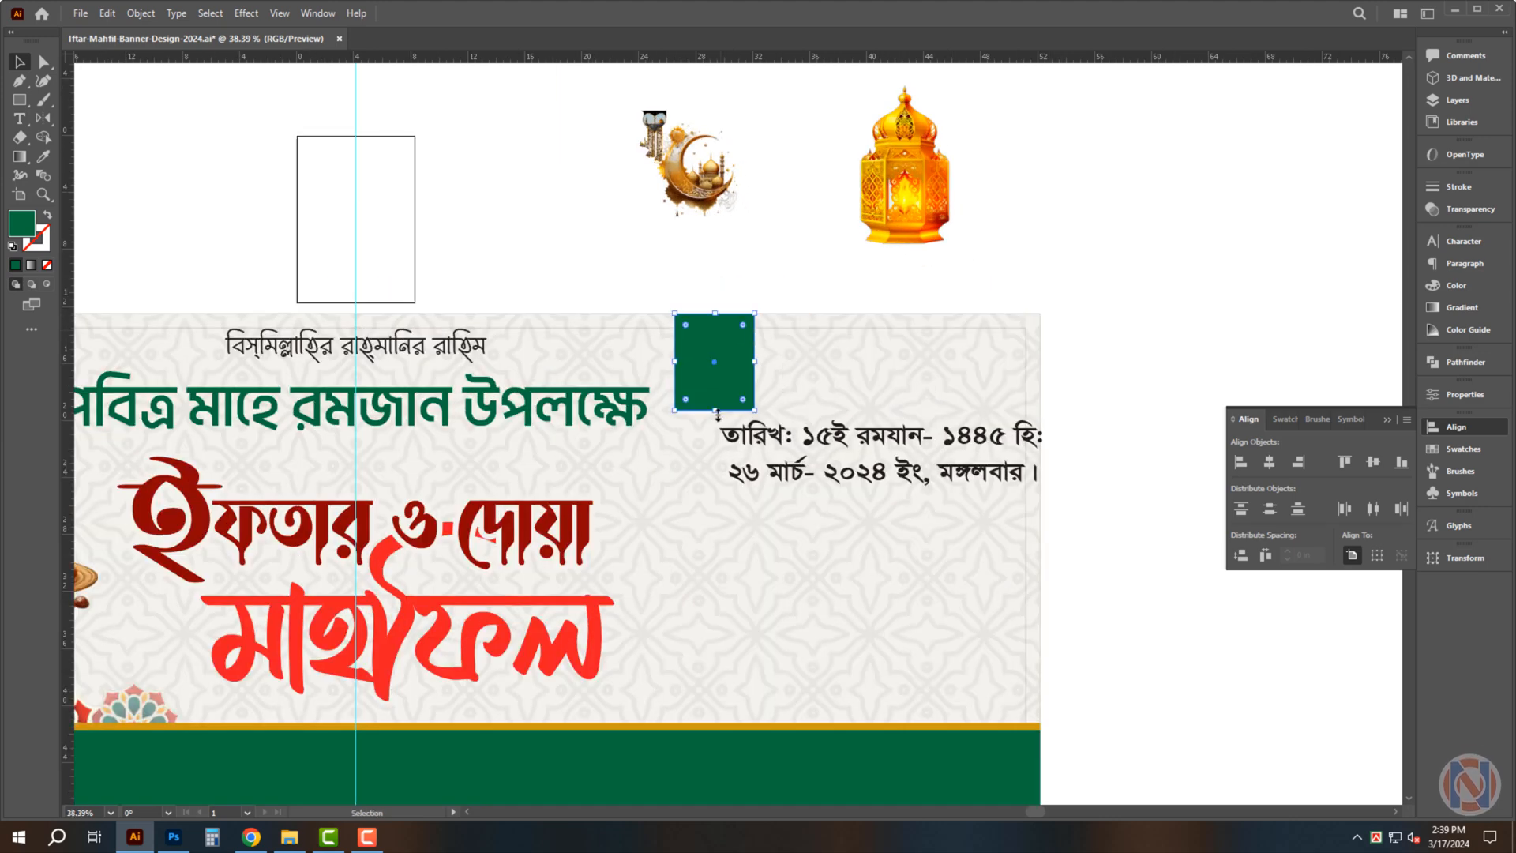
{"action": "left_click_drag", "start_coordinate": [715, 410], "coordinate": [717, 466]}
Bring the two-line date text in front of the green rectangle
{"action": "left_click_drag", "start_coordinate": [888, 435], "coordinate": [915, 454]}
{"action": "double_click", "coordinate": [859, 473]}
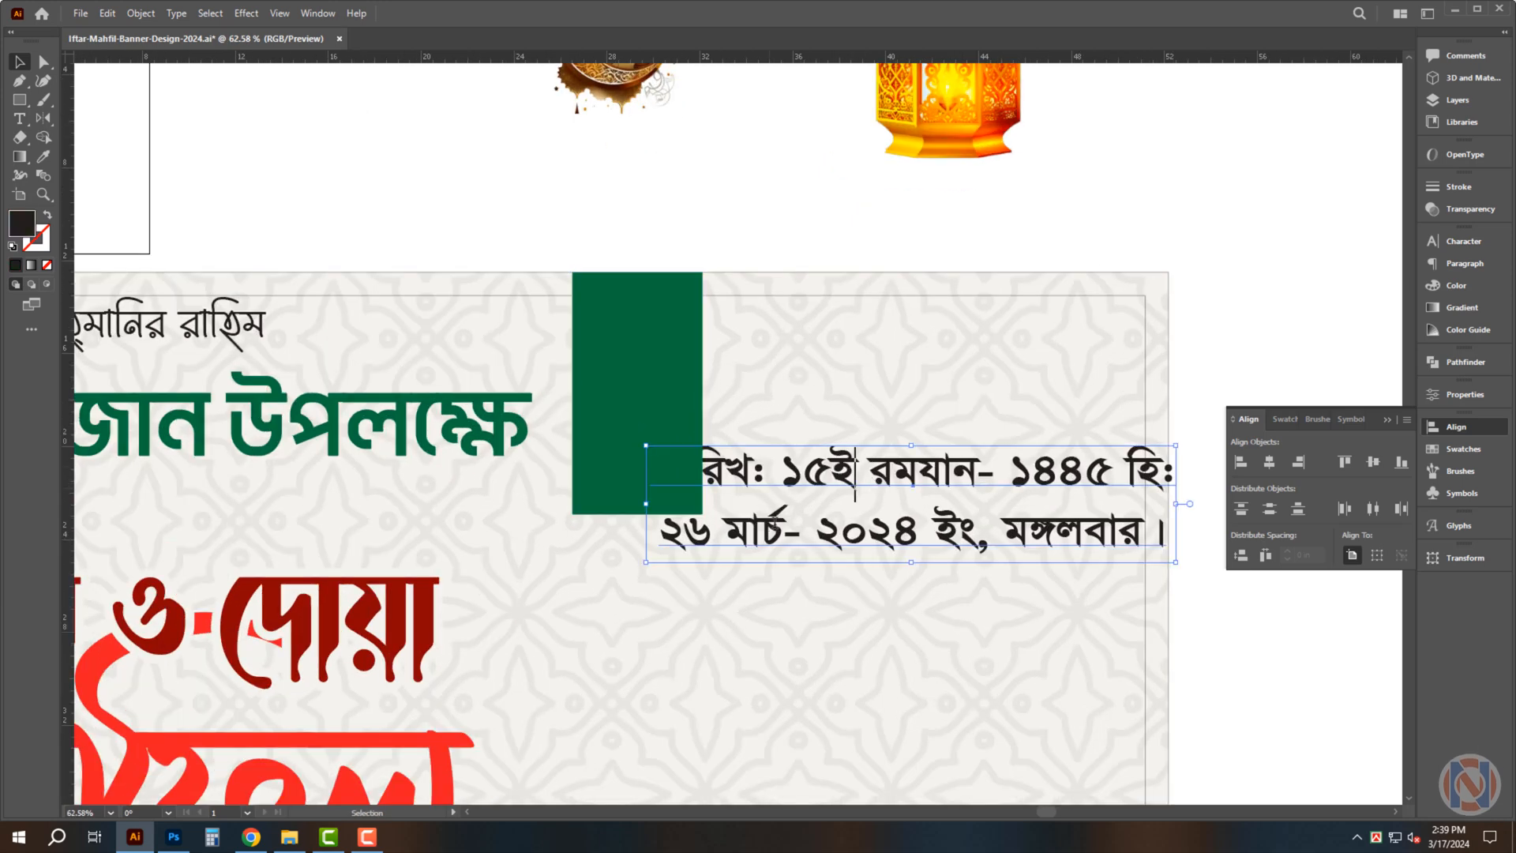
{"action": "key", "text": "Escape"}
{"action": "key", "text": "ctrl+shift+bracketright"}
Cut the label তারিখ: out of the first line of the date text
{"action": "double_click", "coordinate": [779, 476]}
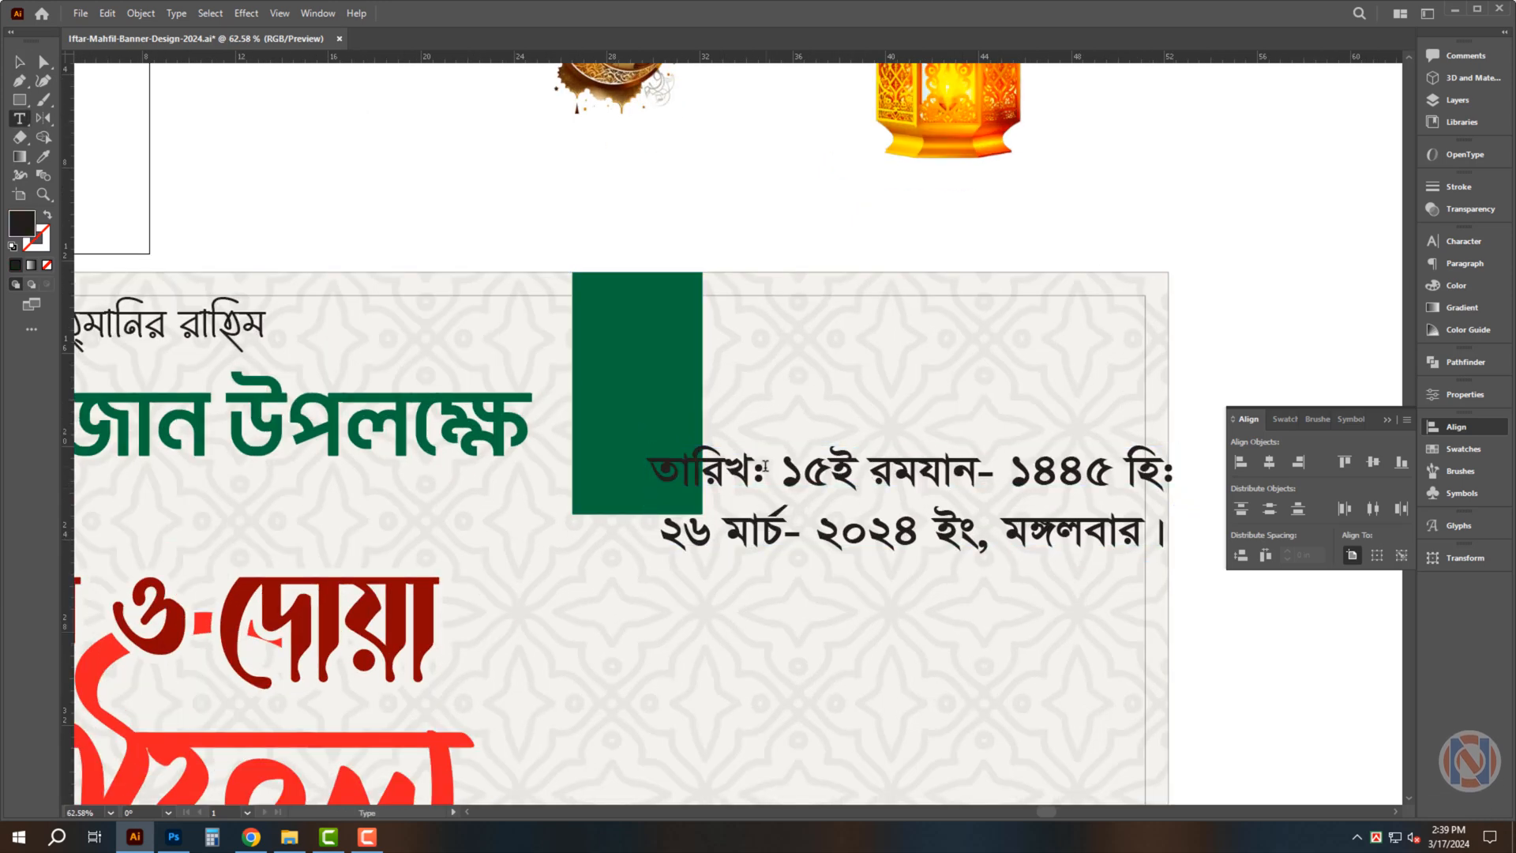
{"action": "left_click_drag", "start_coordinate": [768, 470], "coordinate": [650, 480]}
{"action": "key", "text": "ctrl+x"}
{"action": "key", "text": "Delete"}
{"action": "key", "text": "Escape"}
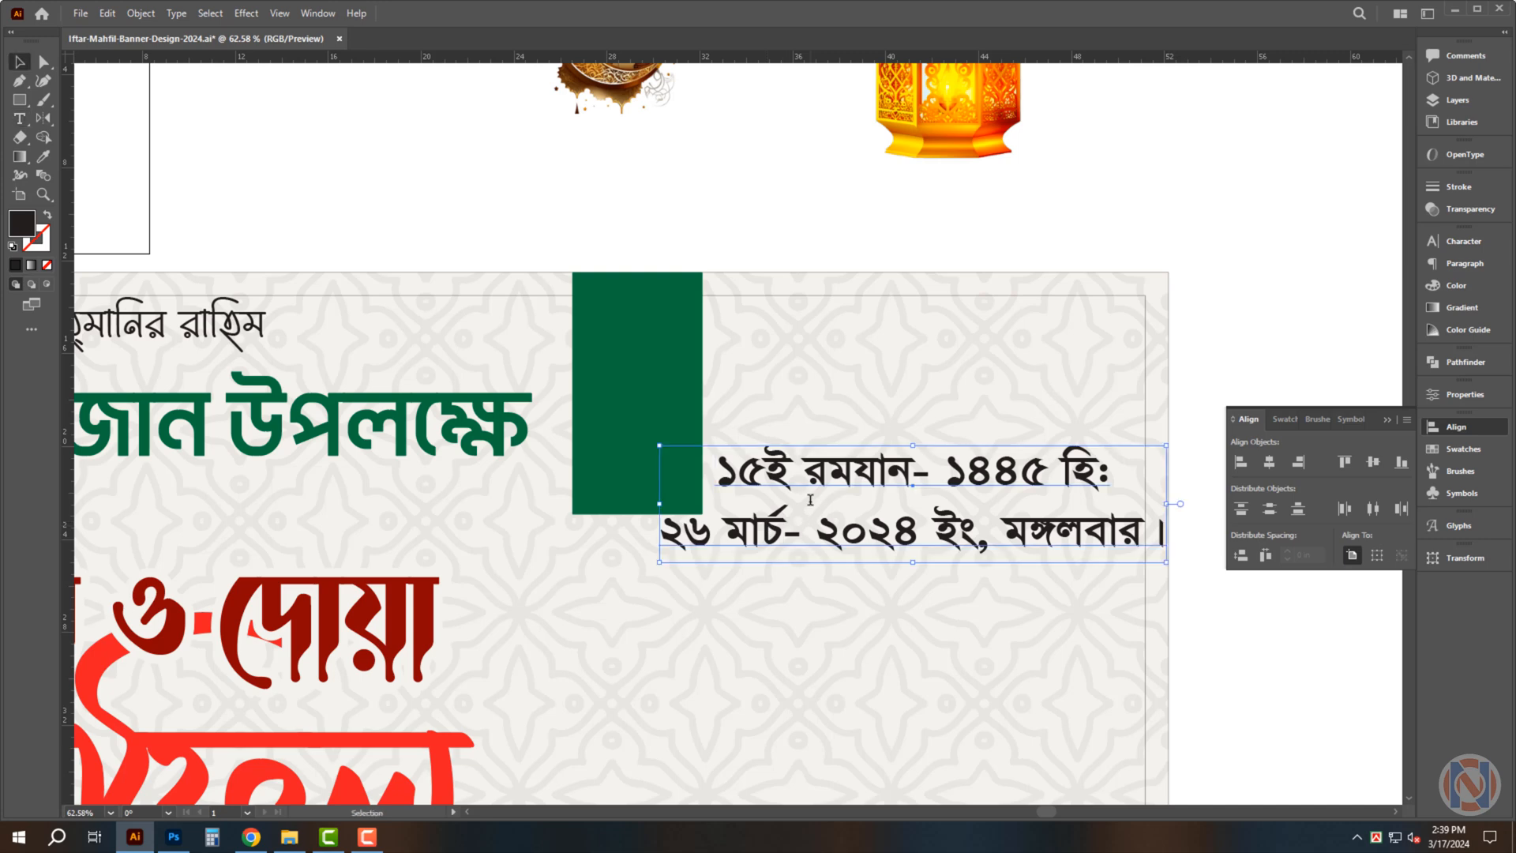
Duplicate the date text just above itself and replace the copy's content with the cut label তারিখ:
{"action": "left_click_drag", "start_coordinate": [817, 462], "coordinate": [821, 365]}
{"action": "double_click", "coordinate": [834, 393]}
{"action": "key", "text": "ctrl+a"}
{"action": "key", "text": "ctrl+v"}
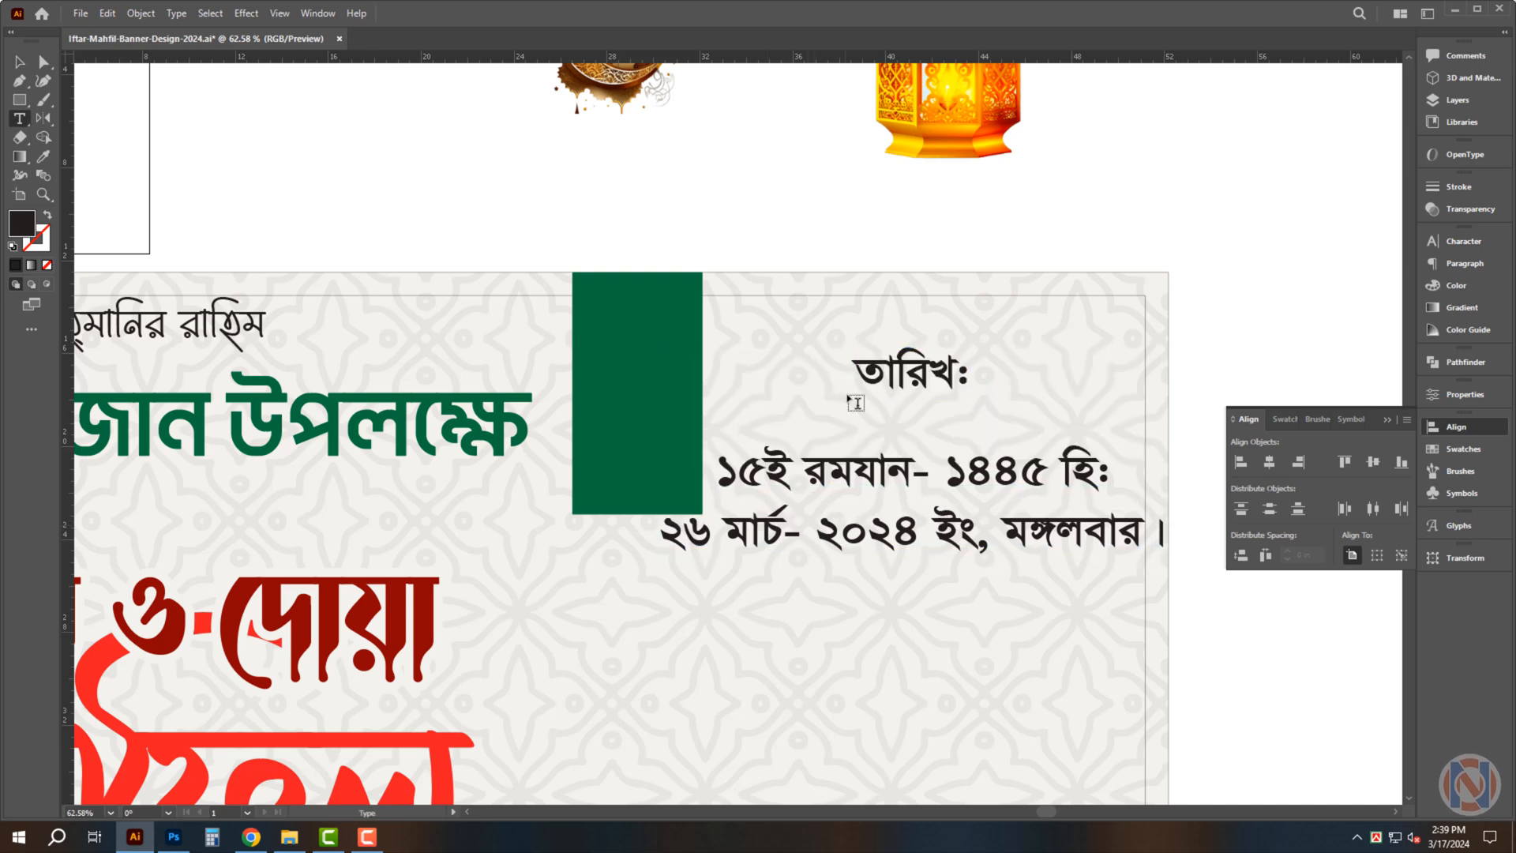
Move the label তারিখ: onto the upper part of the green rectangle and fill it with white
{"action": "key", "text": "Escape"}
{"action": "left_click_drag", "start_coordinate": [931, 382], "coordinate": [687, 336]}
{"action": "left_click", "coordinate": [1456, 288]}
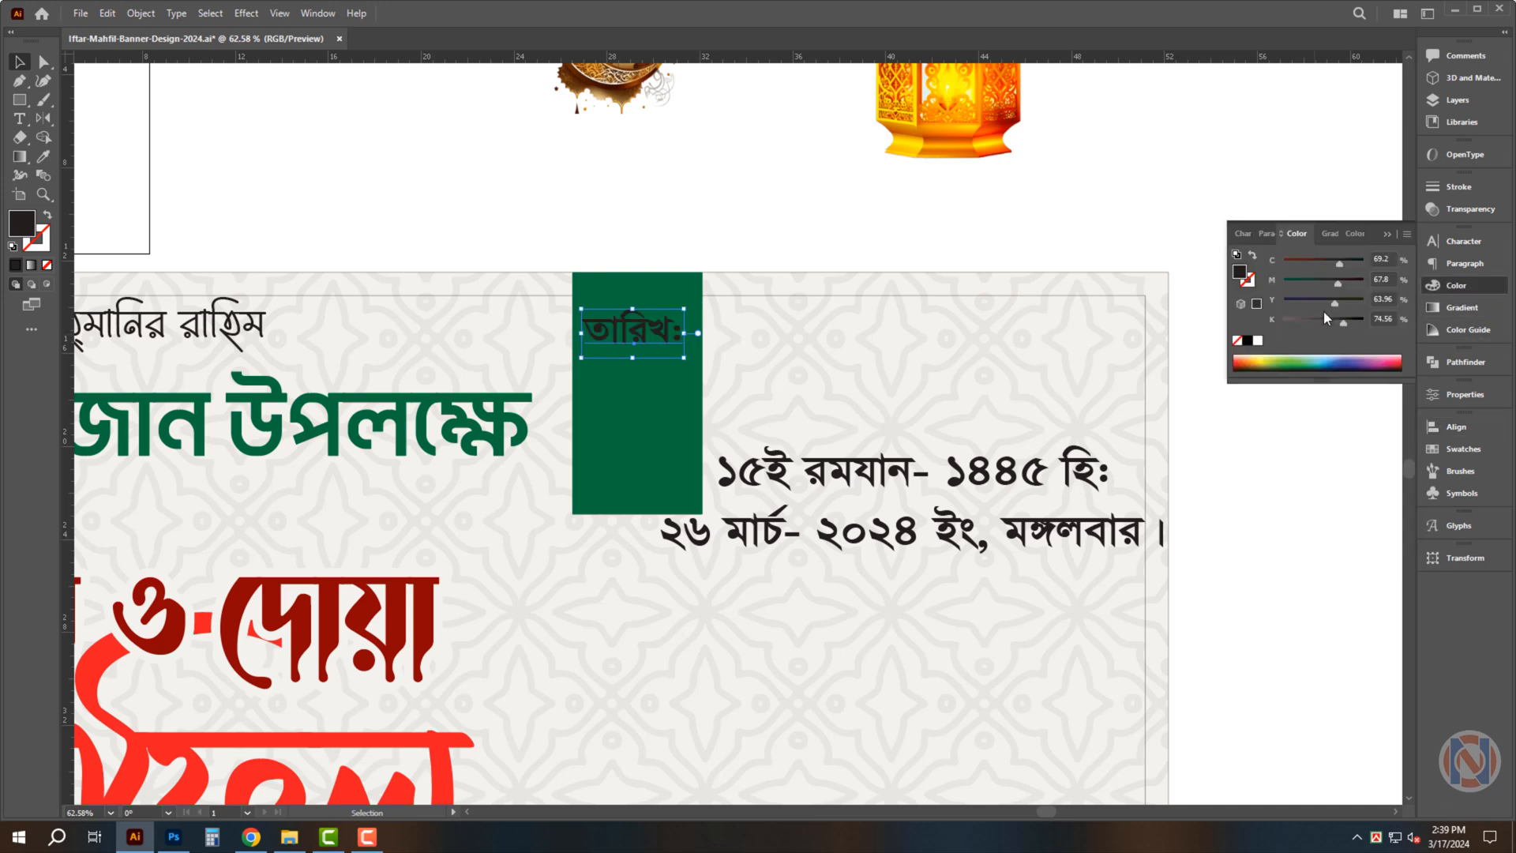
{"action": "left_click", "coordinate": [1257, 340]}
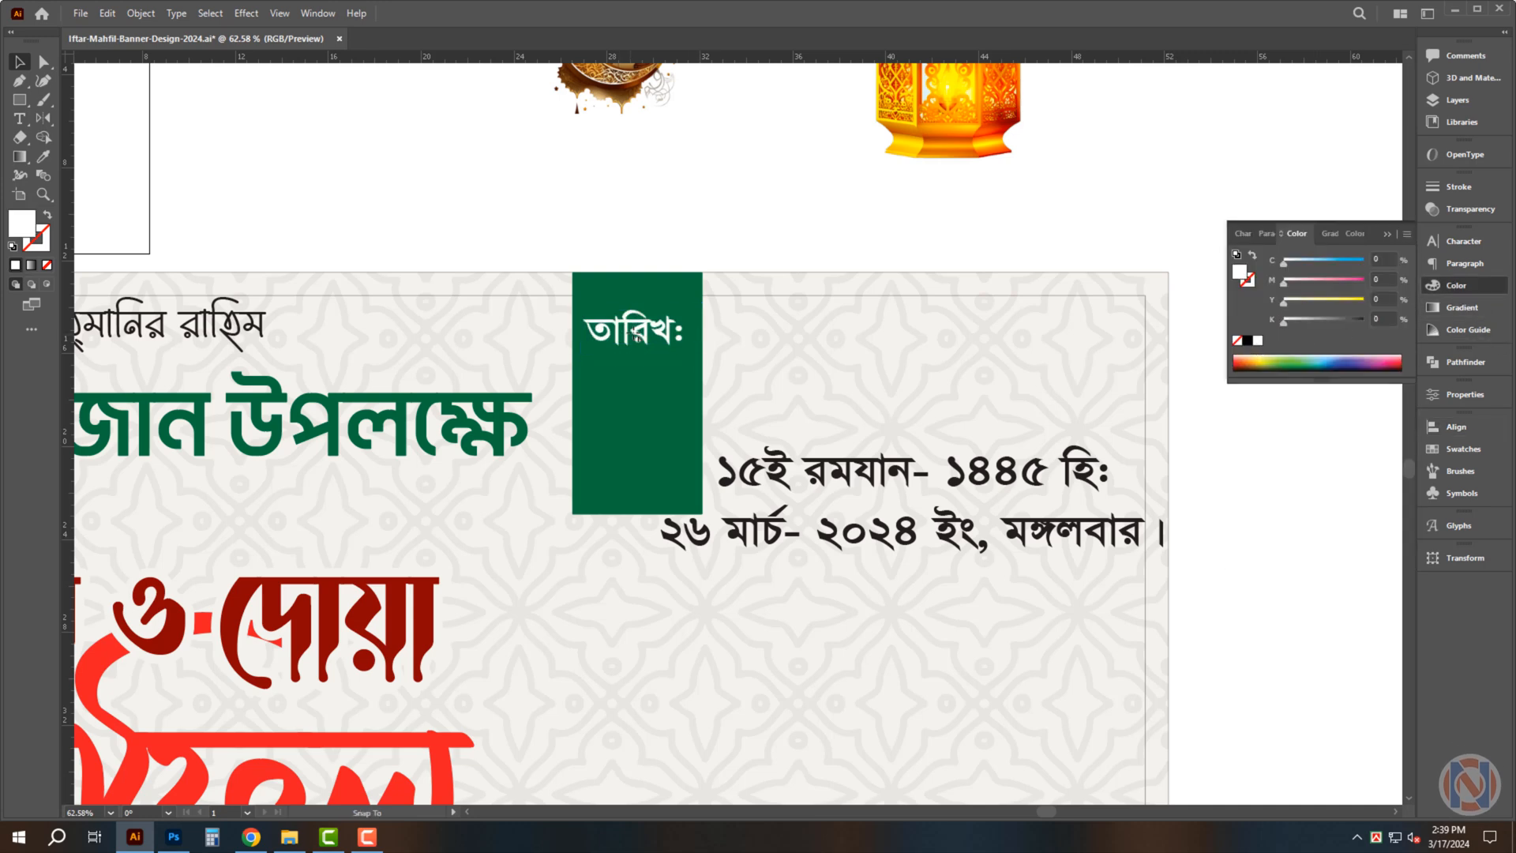
Cut the number ১৫ out of the first date line and delete the leftover ই and space before রমযান
{"action": "double_click", "coordinate": [756, 478]}
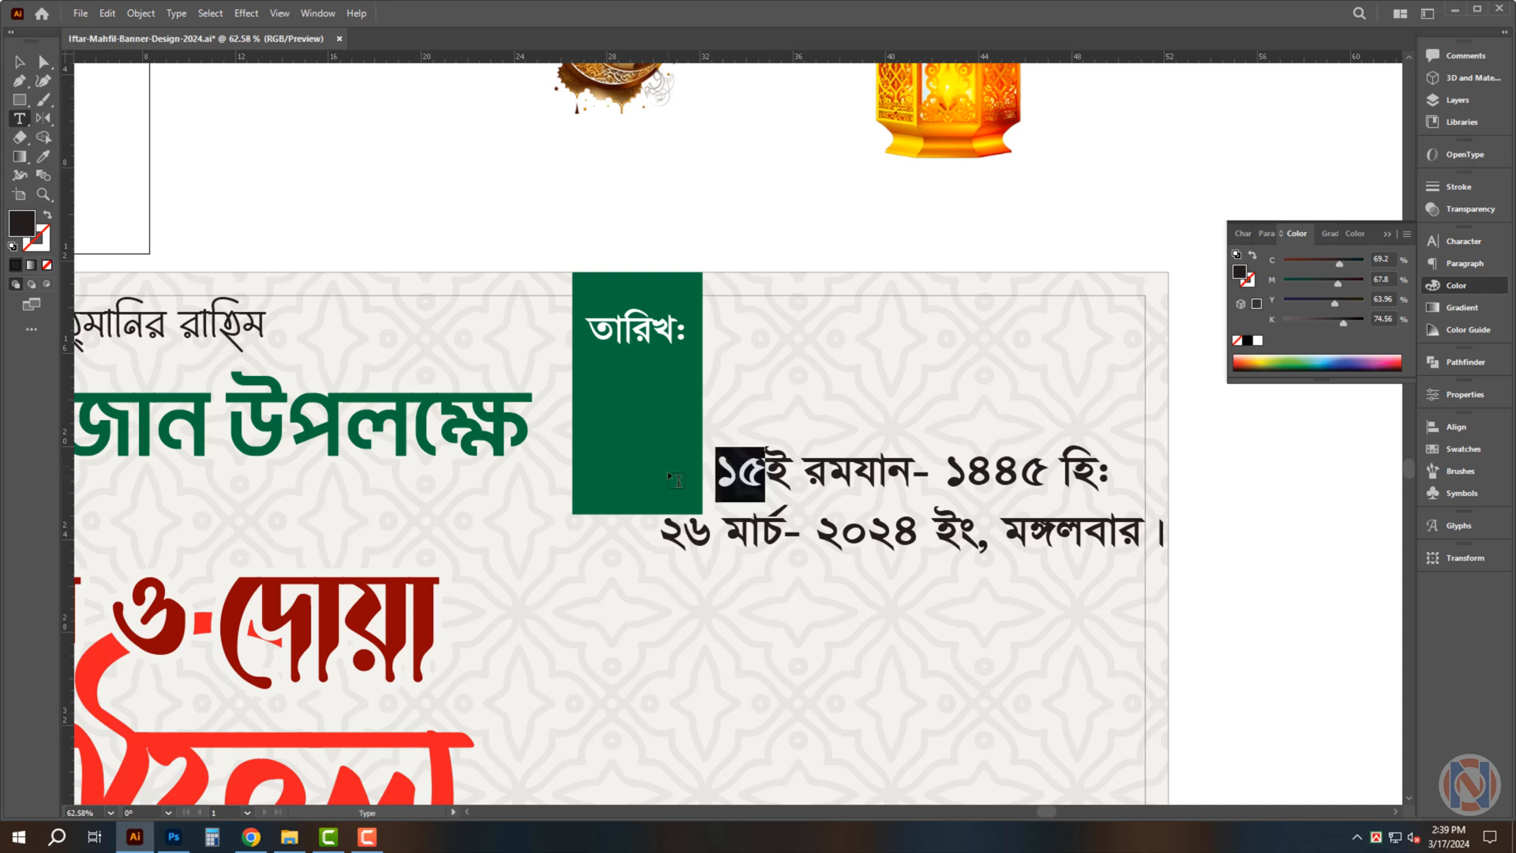
{"action": "key", "text": "ctrl+x"}
{"action": "key", "text": "Delete"}
{"action": "key", "text": "Delete"}
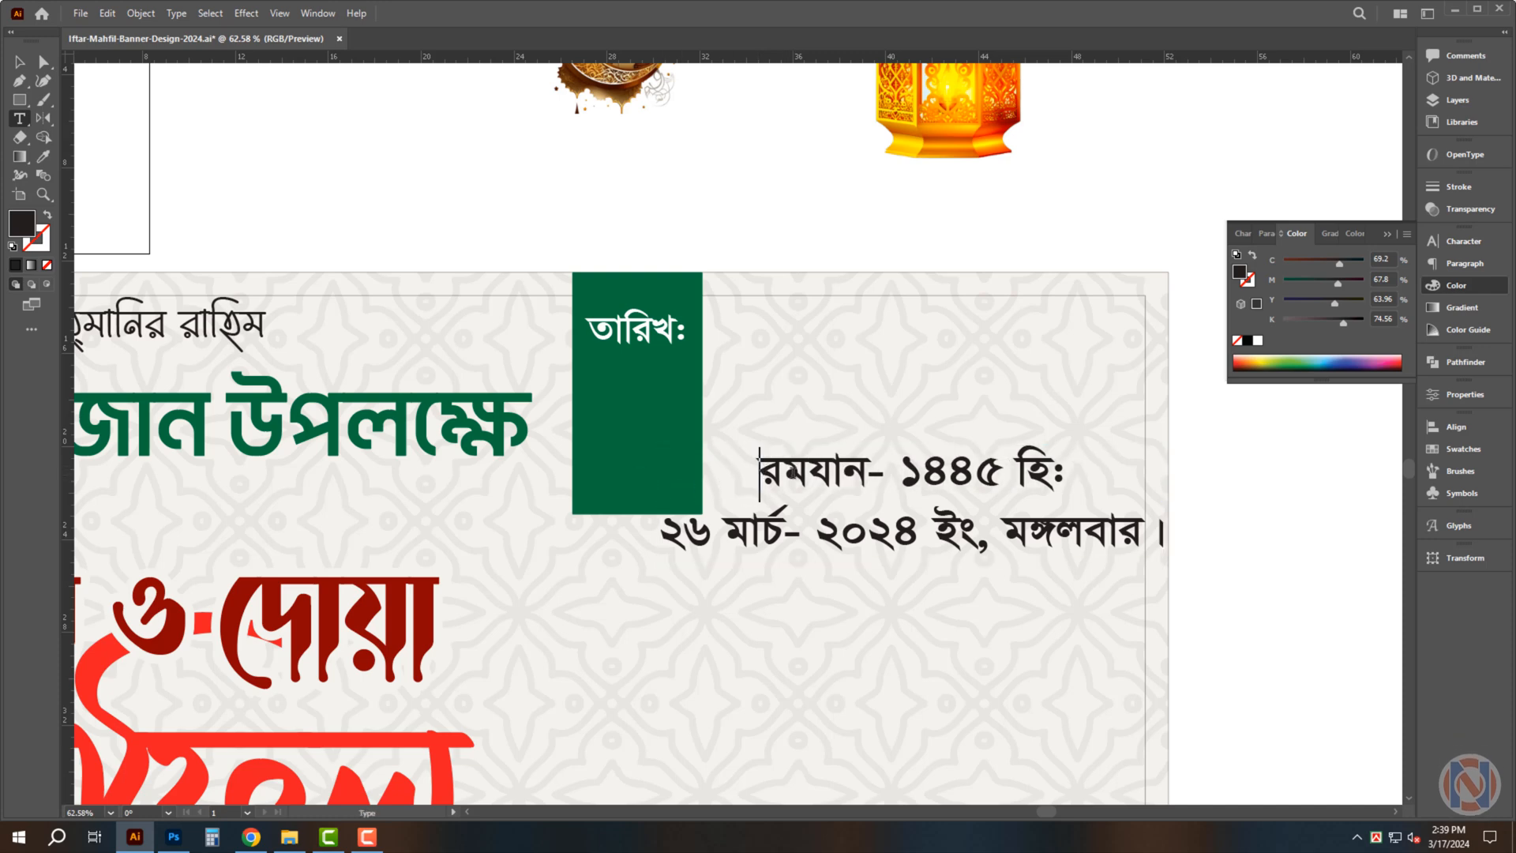
Duplicate the label তারিখ: below itself on the green rectangle, replace the copy's content with ১৫, and lower the label to sit just above it
{"action": "key", "text": "Escape"}
{"action": "left_click_drag", "start_coordinate": [648, 328], "coordinate": [667, 468], "text": "alt+shift"}
{"action": "double_click", "coordinate": [653, 393]}
{"action": "key", "text": "ctrl+a"}
{"action": "key", "text": "ctrl+v"}
{"action": "key", "text": "Escape"}
{"action": "left_click_drag", "start_coordinate": [646, 324], "coordinate": [646, 379]}
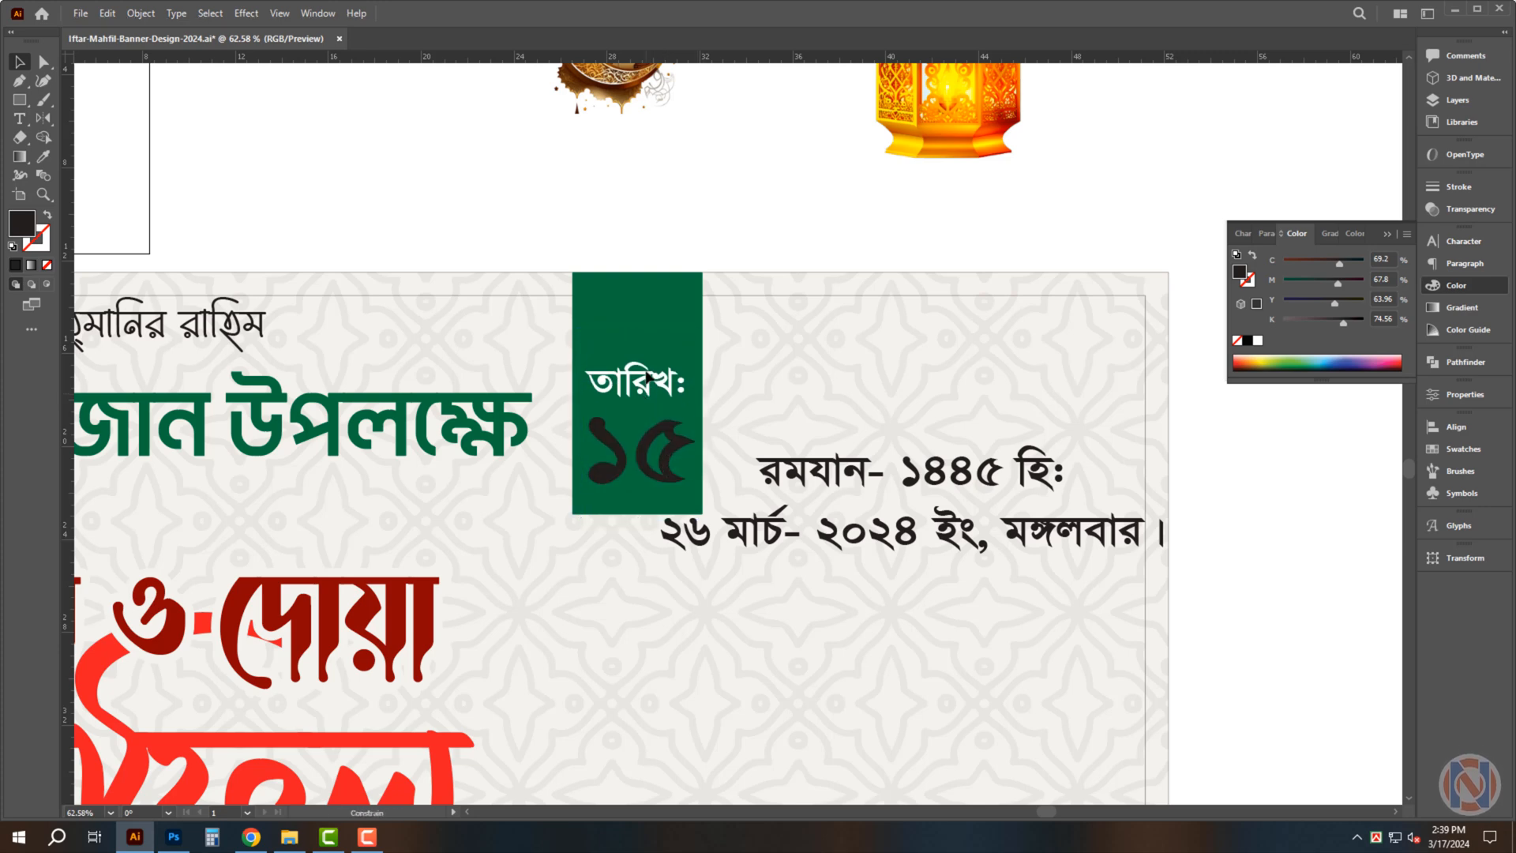
Fill the number ১৫ with white and underline the label তারিখ: above it
{"action": "left_click", "coordinate": [645, 456]}
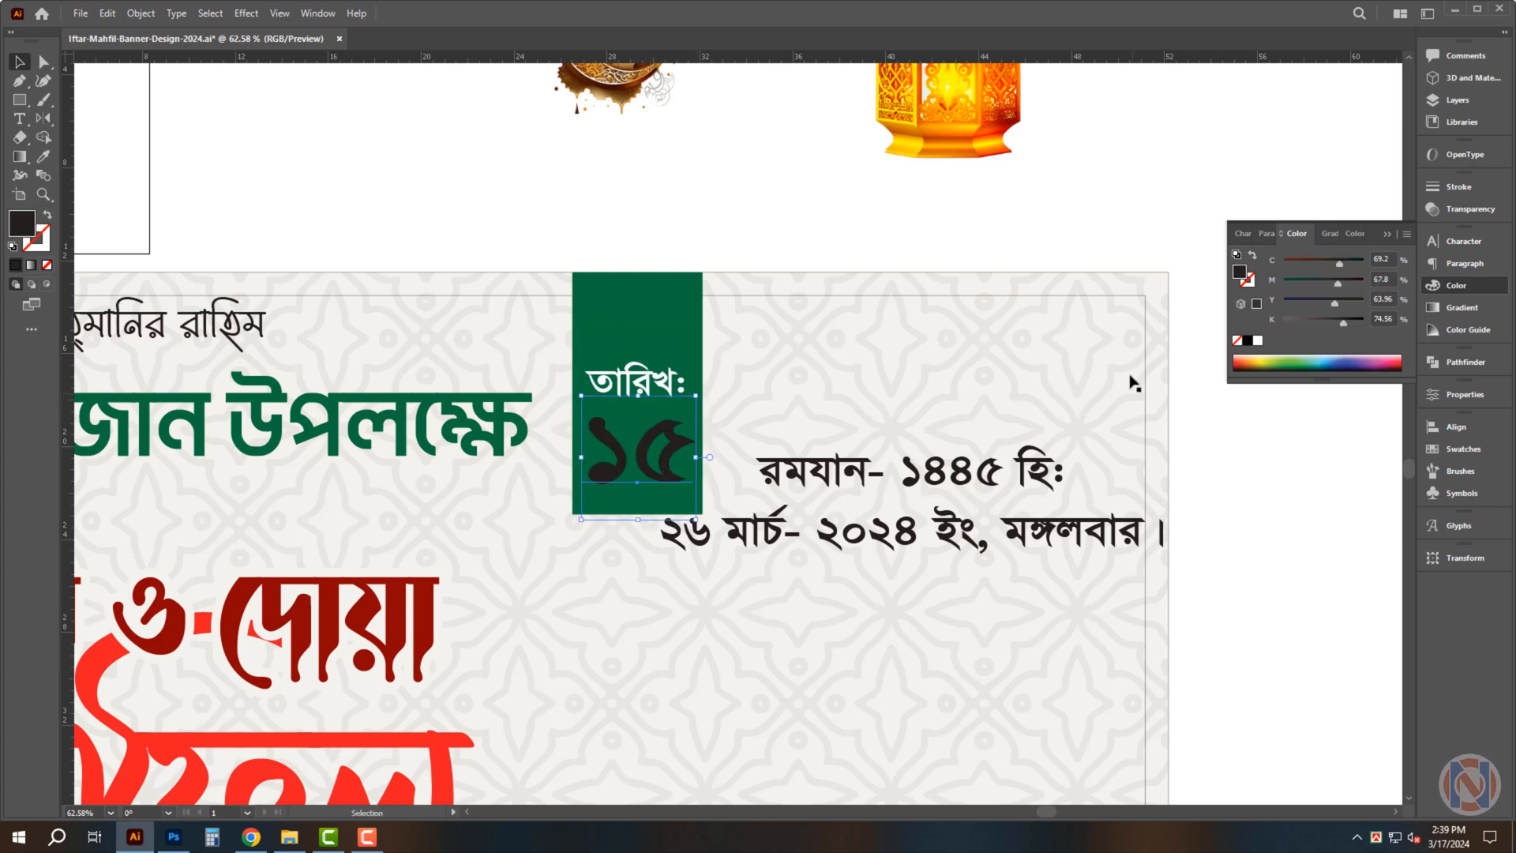
{"action": "left_click", "coordinate": [1258, 343]}
{"action": "left_click", "coordinate": [646, 386]}
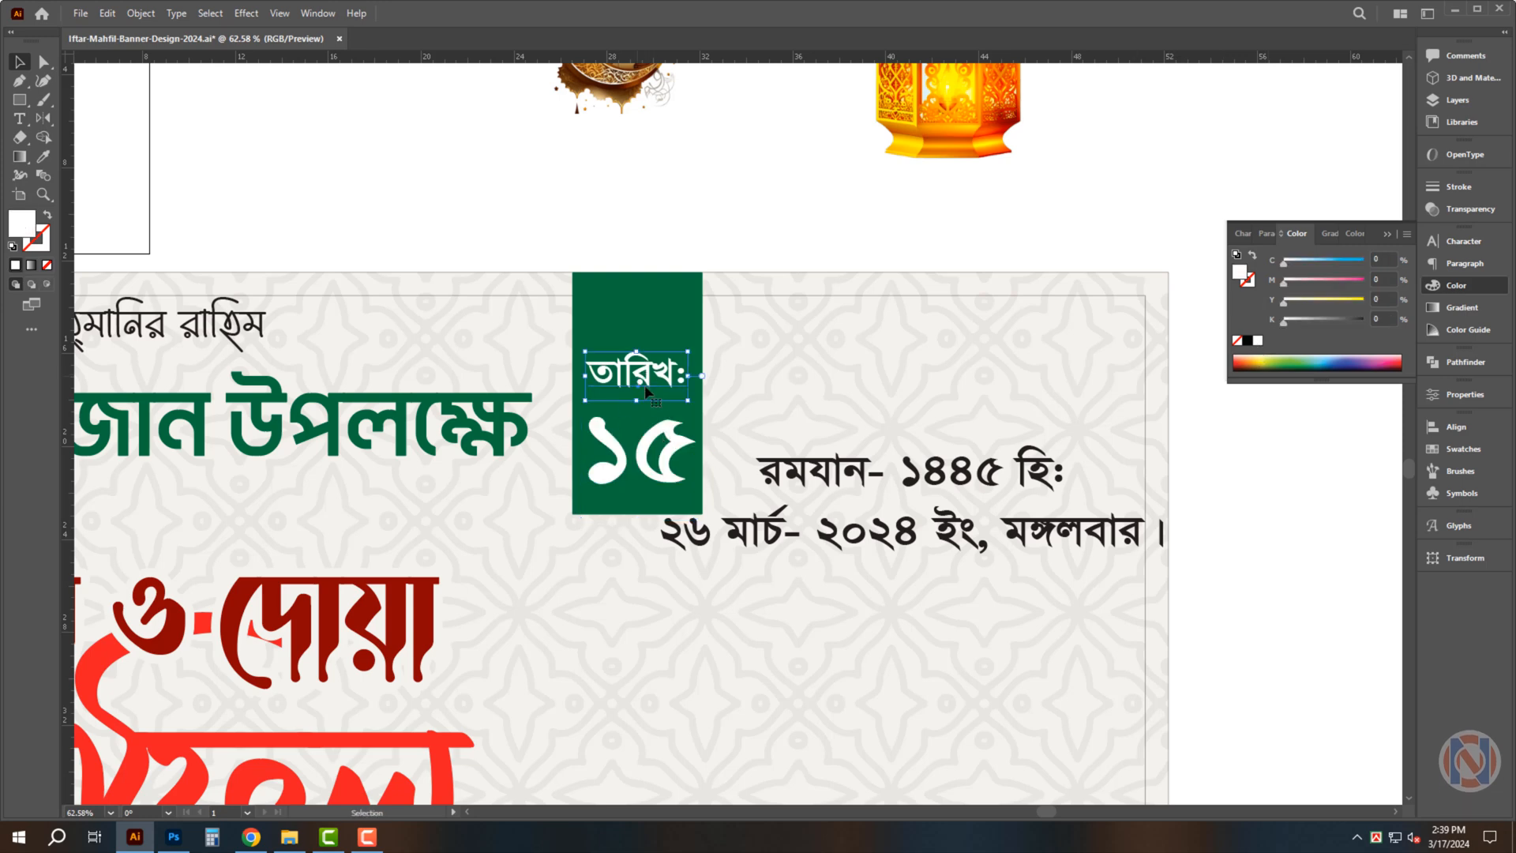
{"action": "key", "text": "ctrl+t"}
{"action": "left_click", "coordinate": [1045, 190]}
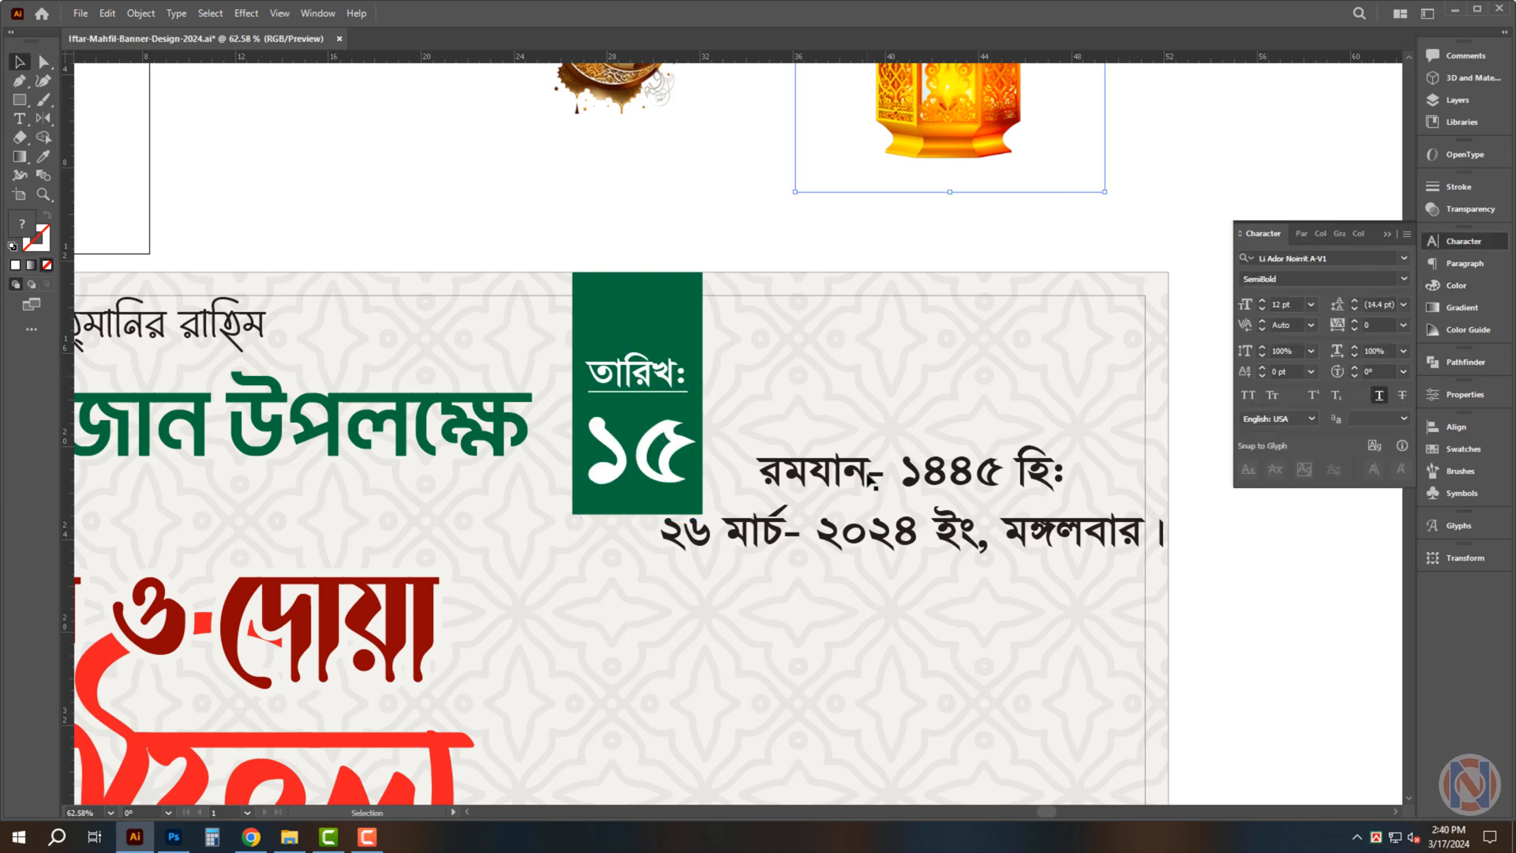
Cut the line রমযান- ১৪৪৫ হি: out of the two-line date text
{"action": "left_click", "coordinate": [871, 482]}
{"action": "left_click_drag", "start_coordinate": [957, 541], "coordinate": [837, 494]}
{"action": "scroll", "coordinate": [837, 494], "scroll_direction": "up", "scroll_amount": 1}
{"action": "triple_click", "coordinate": [802, 415]}
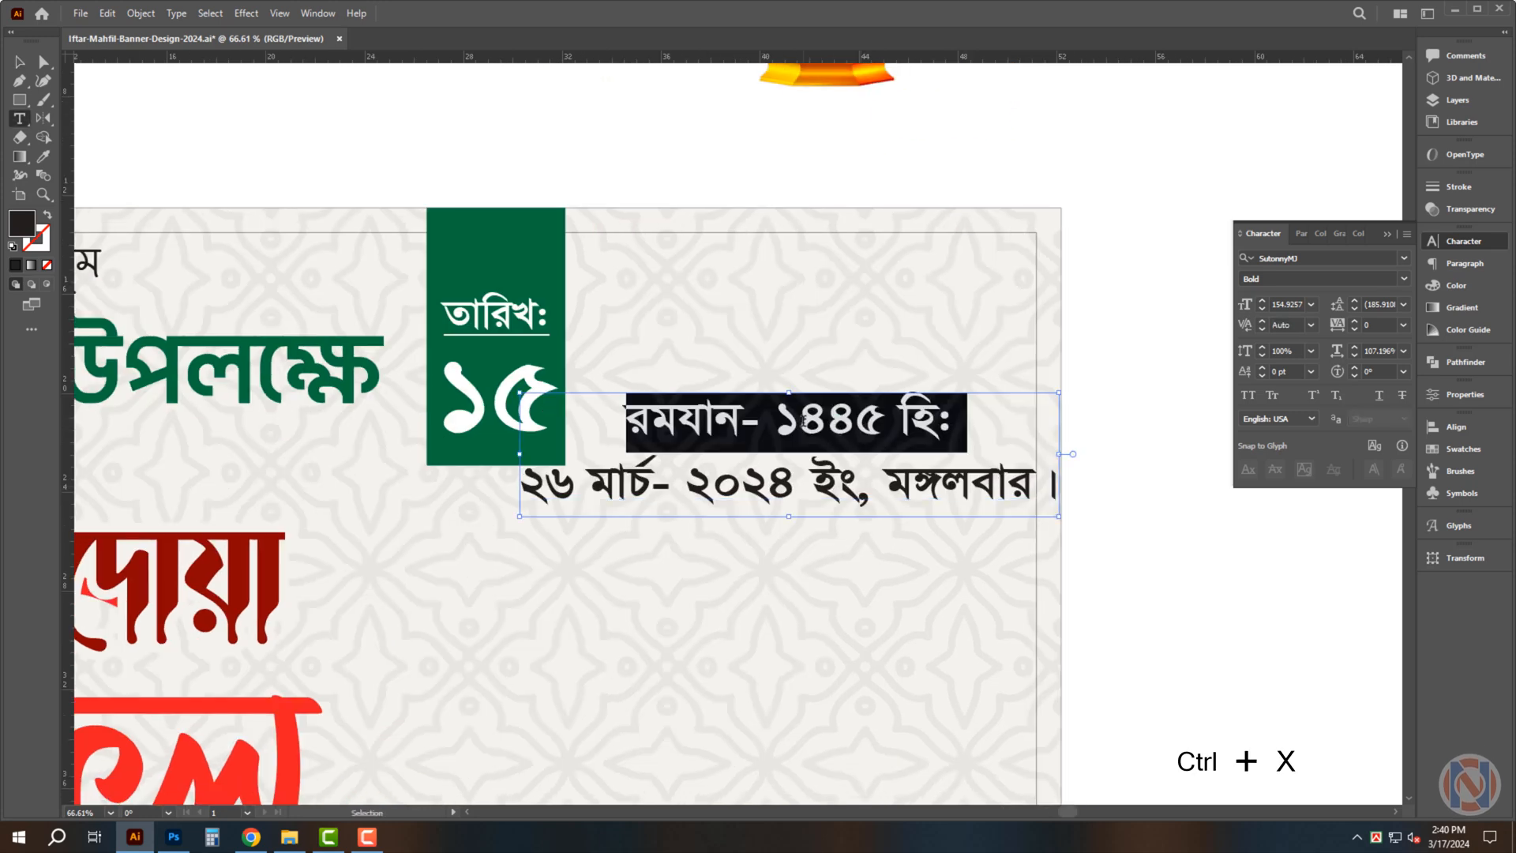
{"action": "key", "text": "ctrl+x"}
{"action": "key", "text": "Escape"}
Duplicate the remaining date line above itself and replace the copy's content with the cut line রমযান- ১৪৪৫ হি:
{"action": "left_click_drag", "start_coordinate": [793, 419], "coordinate": [834, 409]}
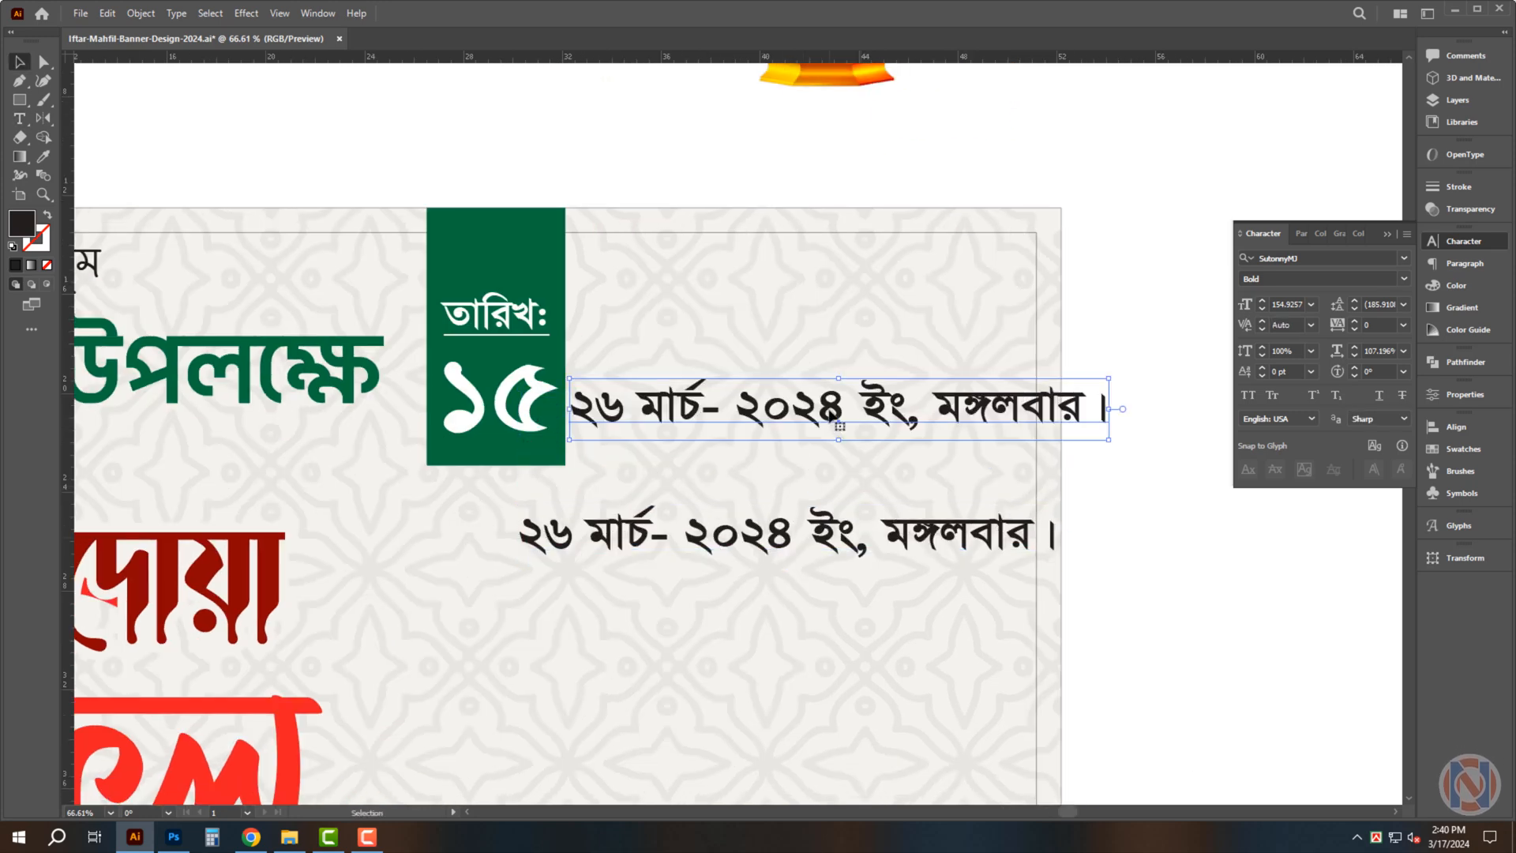
{"action": "triple_click", "coordinate": [814, 419]}
{"action": "key", "text": "ctrl+v"}
{"action": "key", "text": "Escape"}
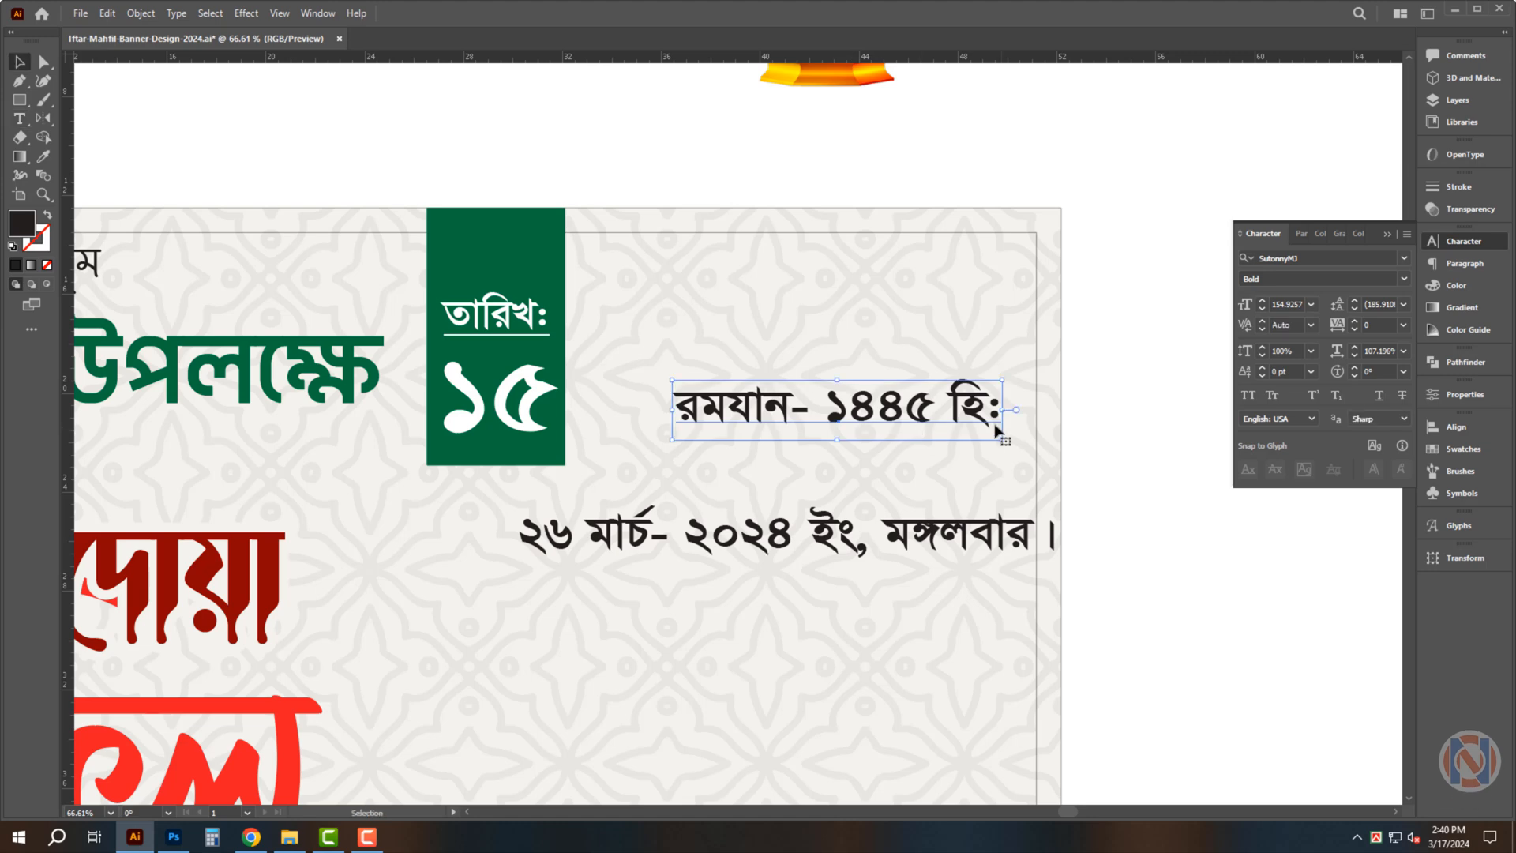
Enlarge the line রমযান- ১৪৪৫ হি: to span from beside the green rectangle to the banner's inner margin
{"action": "left_click_drag", "start_coordinate": [1004, 406], "coordinate": [1033, 407]}
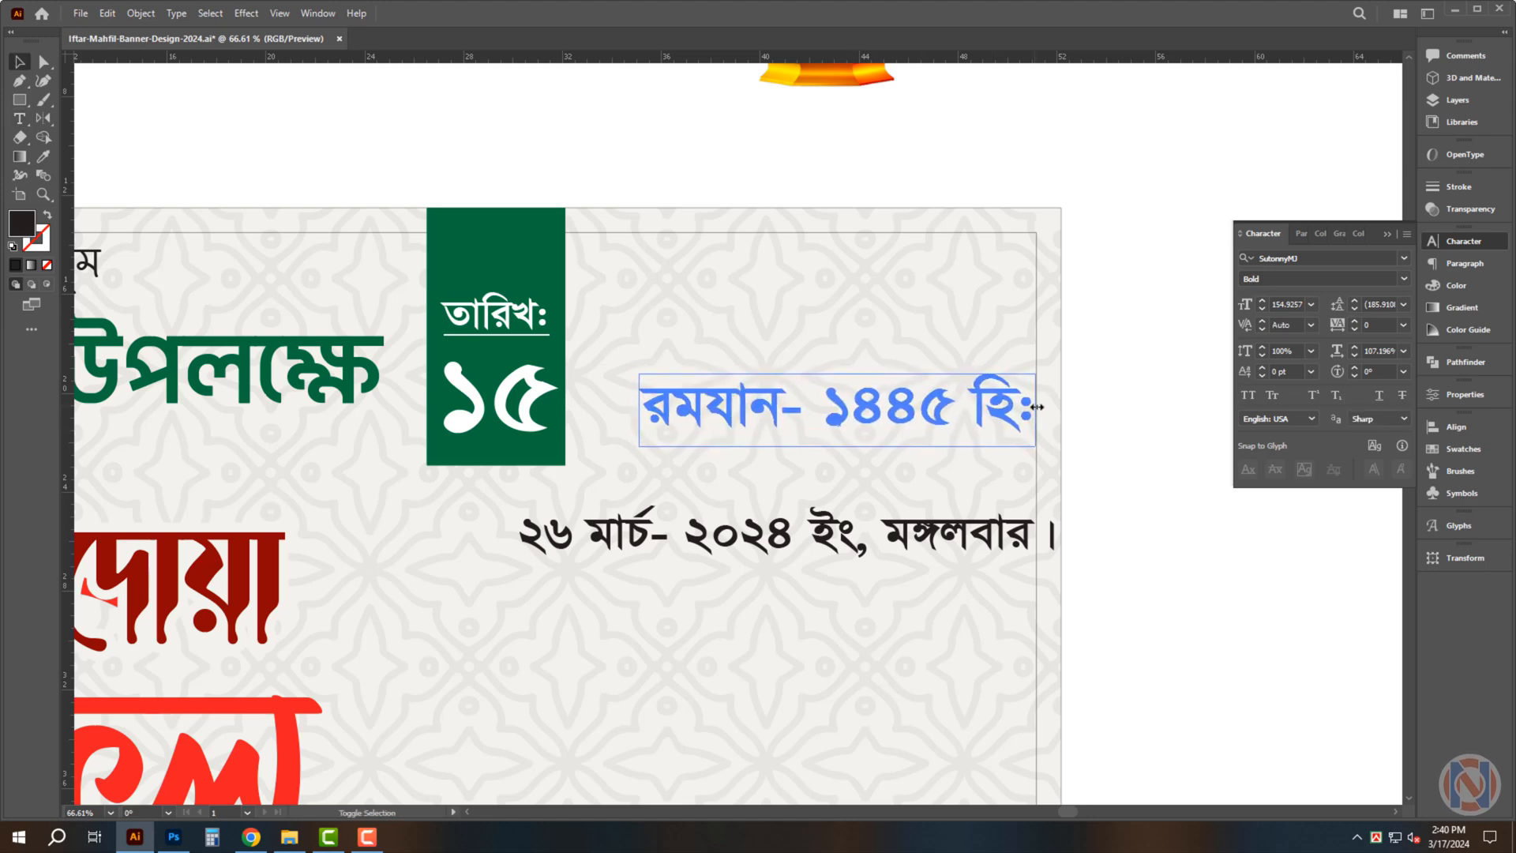
{"action": "left_click_drag", "start_coordinate": [642, 410], "coordinate": [584, 410]}
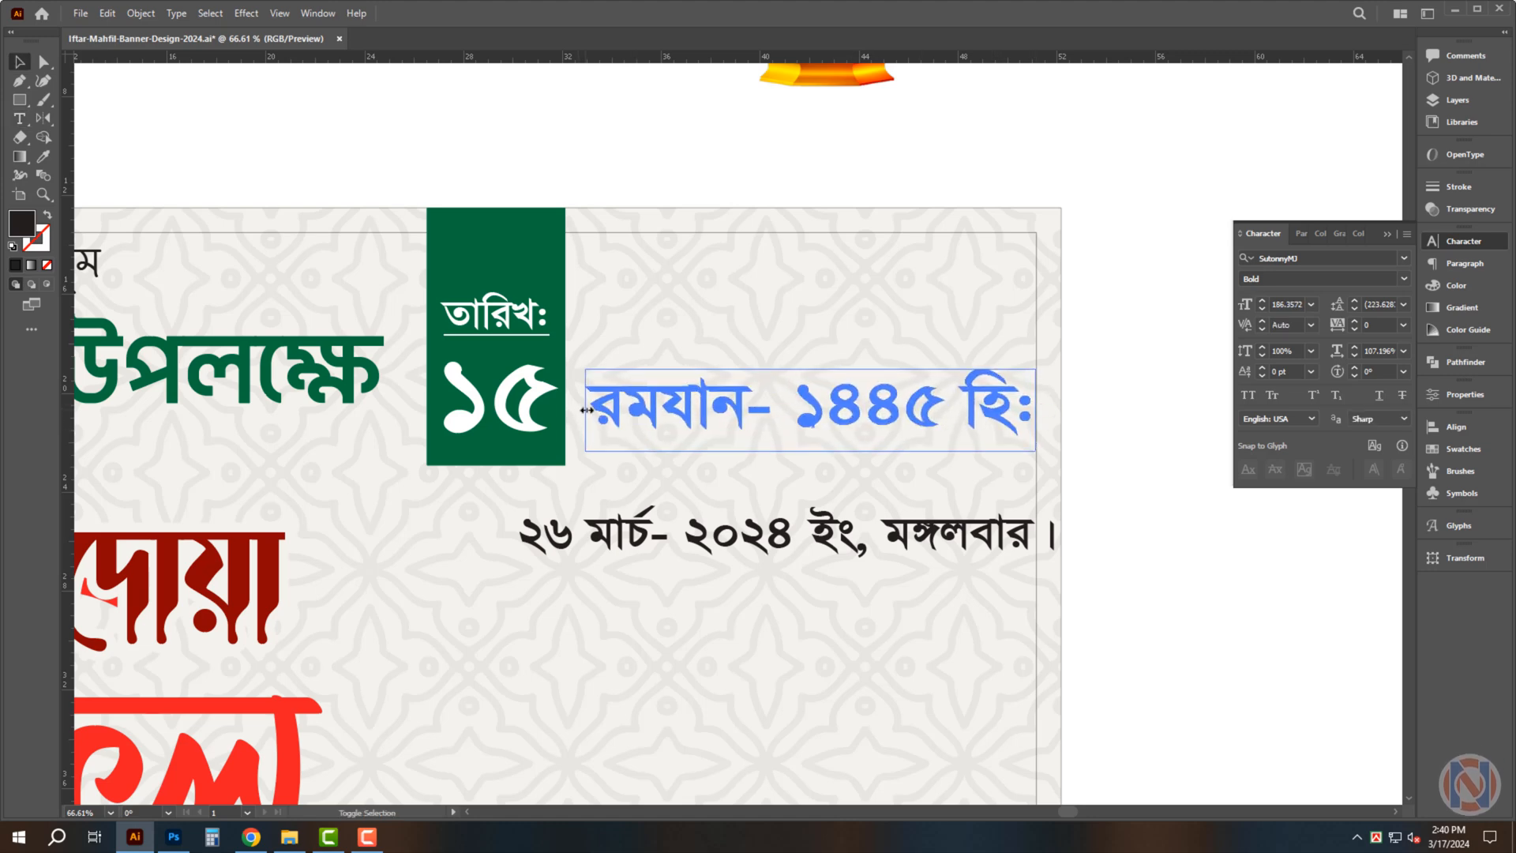
{"action": "left_click", "coordinate": [880, 488]}
Break the ২৬ মার্চ date line after ইং so মঙ্গলবার sits on a second line, removing the comma and the closing punctuation
{"action": "left_click", "coordinate": [826, 549]}
{"action": "double_click", "coordinate": [847, 549]}
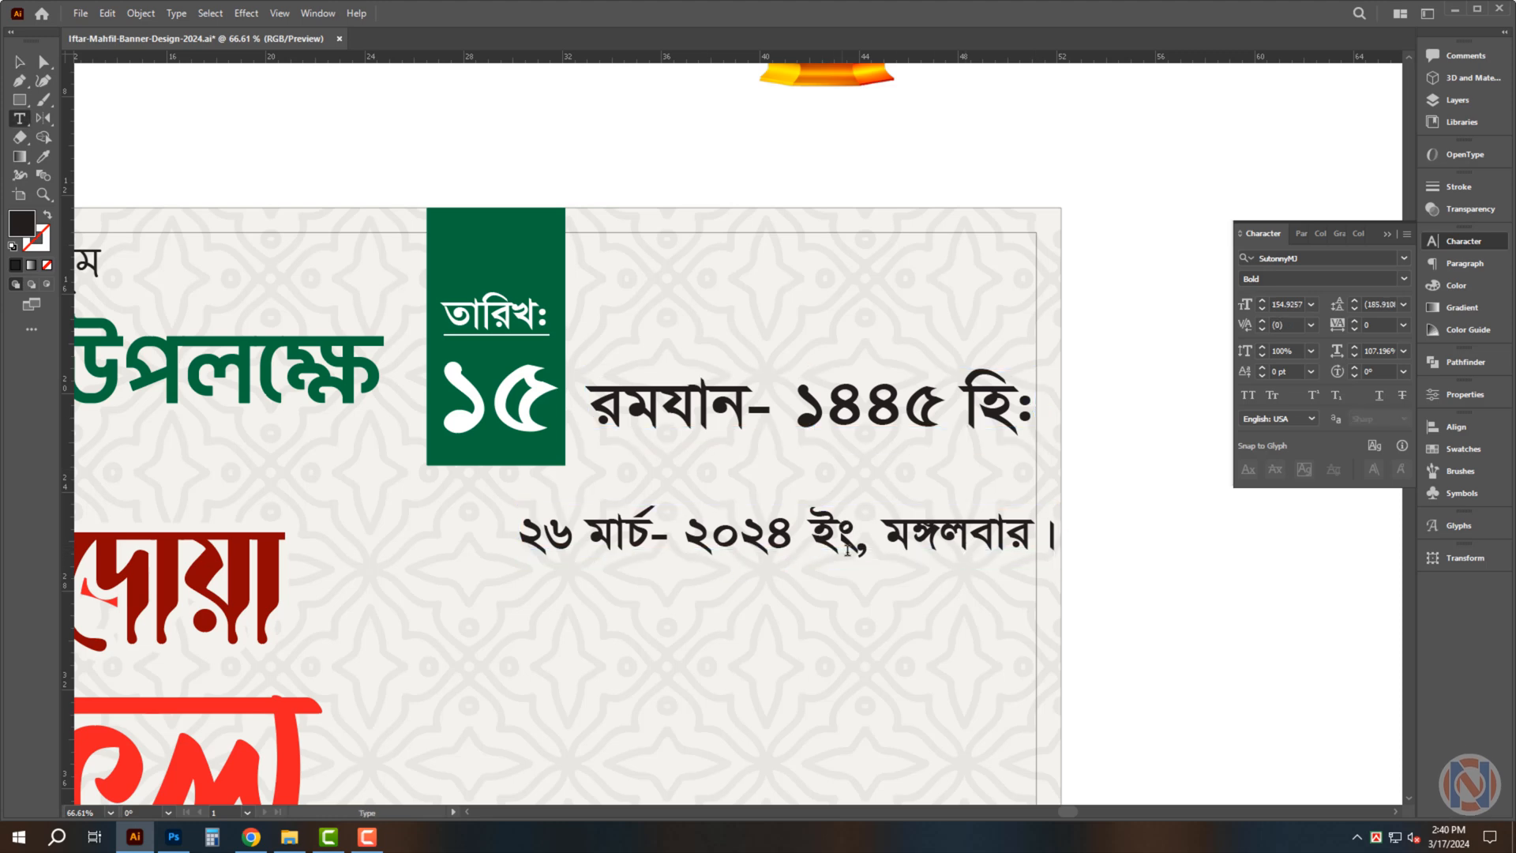
{"action": "key", "text": "BackSpace"}
{"action": "key", "text": "BackSpace"}
{"action": "key", "text": "Return"}
{"action": "key", "text": "ctrl+a"}
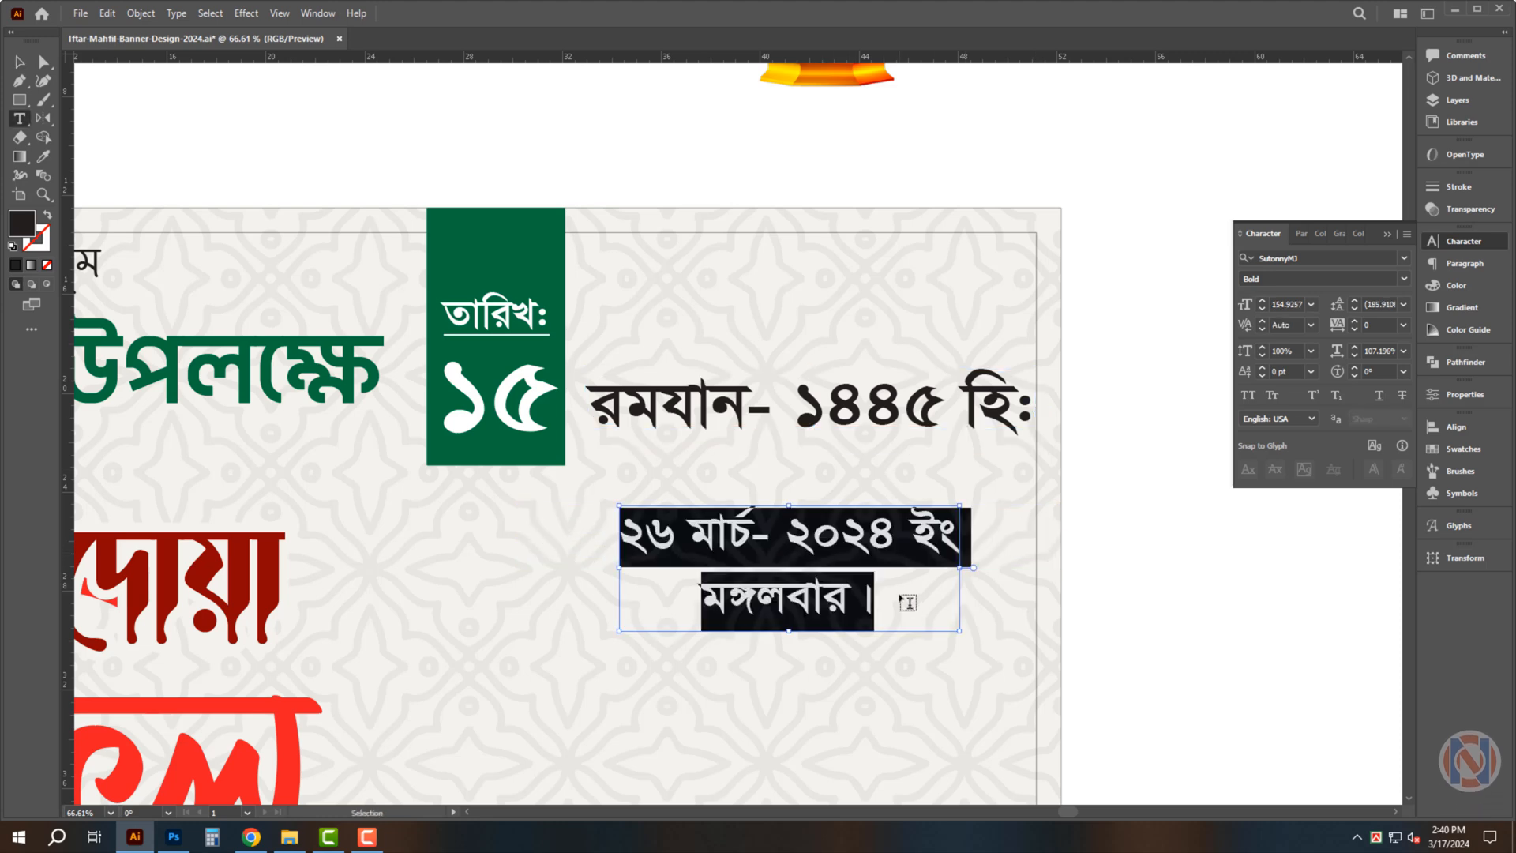
{"action": "key", "text": "Right"}
{"action": "key", "text": "BackSpace"}
{"action": "key", "text": "BackSpace"}
{"action": "key", "text": "Escape"}
Enlarge the two-line ২৬ মার্চ text to the width of the রমযান line and move it up directly beneath that line
{"action": "left_click_drag", "start_coordinate": [978, 565], "coordinate": [1036, 555]}
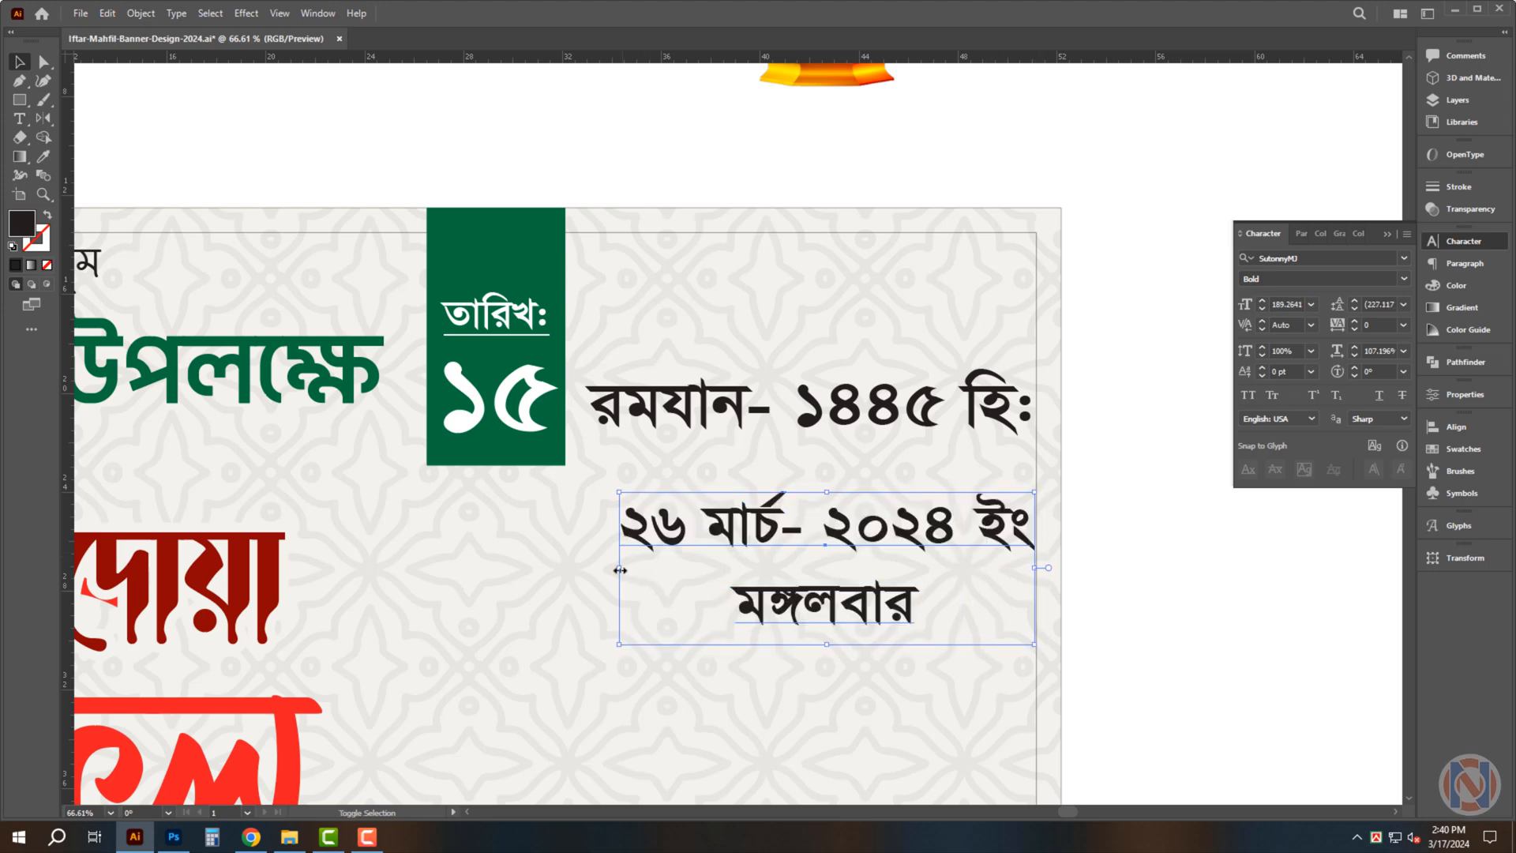
{"action": "left_click_drag", "start_coordinate": [620, 570], "coordinate": [586, 564]}
{"action": "left_click_drag", "start_coordinate": [793, 529], "coordinate": [792, 489]}
Set the leading of the two-line ২৬ মার্চ text to 210 pt
{"action": "left_click", "coordinate": [1370, 304]}
{"action": "type", "text": "210"}
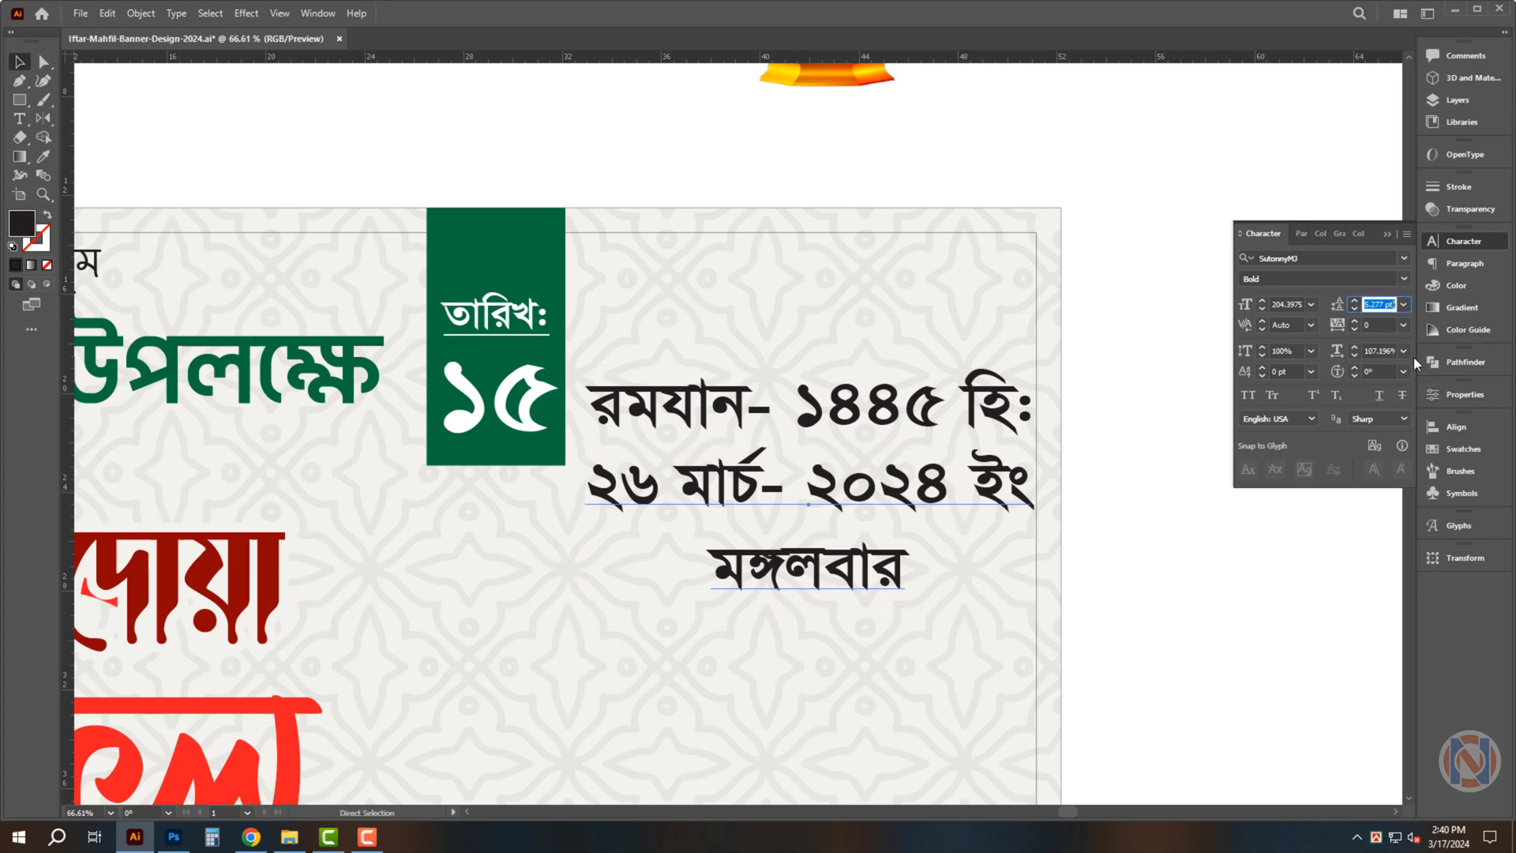
{"action": "key", "text": "Return"}
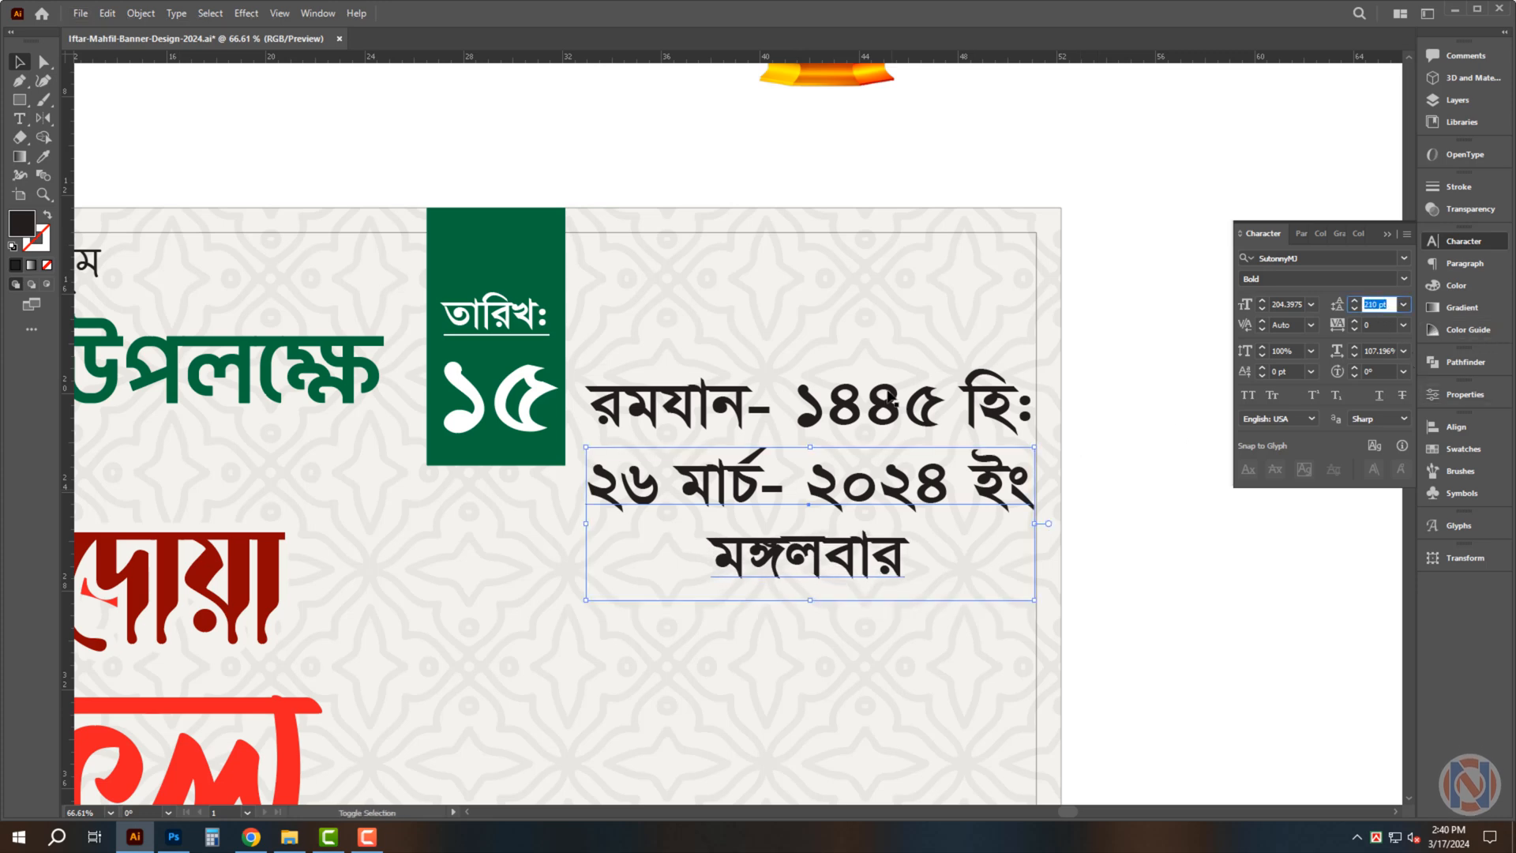
Extend the green rectangle behind the date label downward to about 14.7 in tall
{"action": "left_click", "coordinate": [610, 543]}
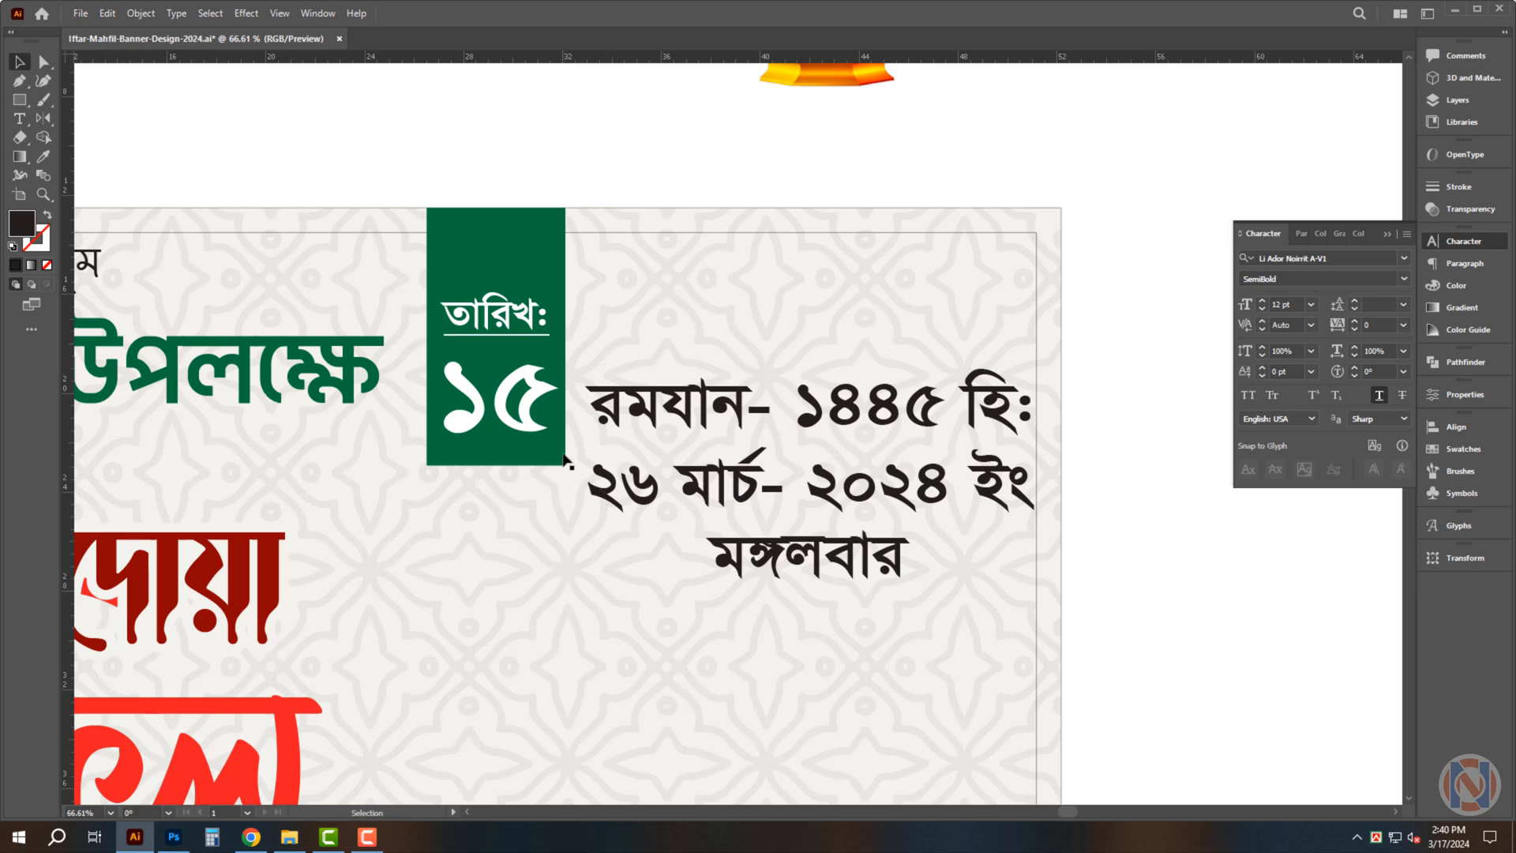
{"action": "left_click_drag", "start_coordinate": [497, 465], "coordinate": [495, 573]}
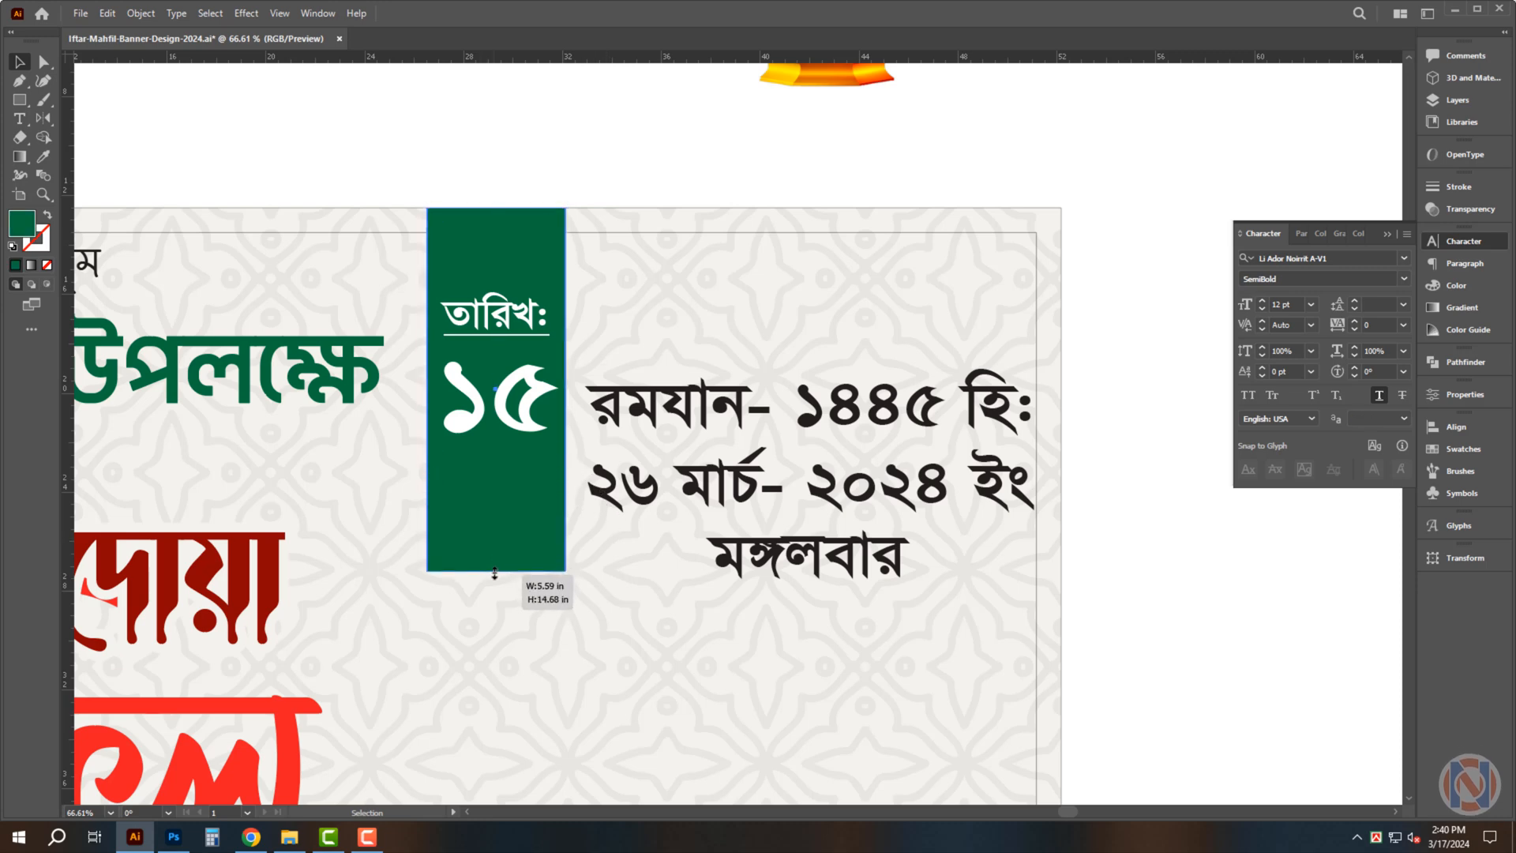
Fill the রমযান line and the ২৬ মার্চ text together with black
{"action": "left_click", "coordinate": [919, 577]}
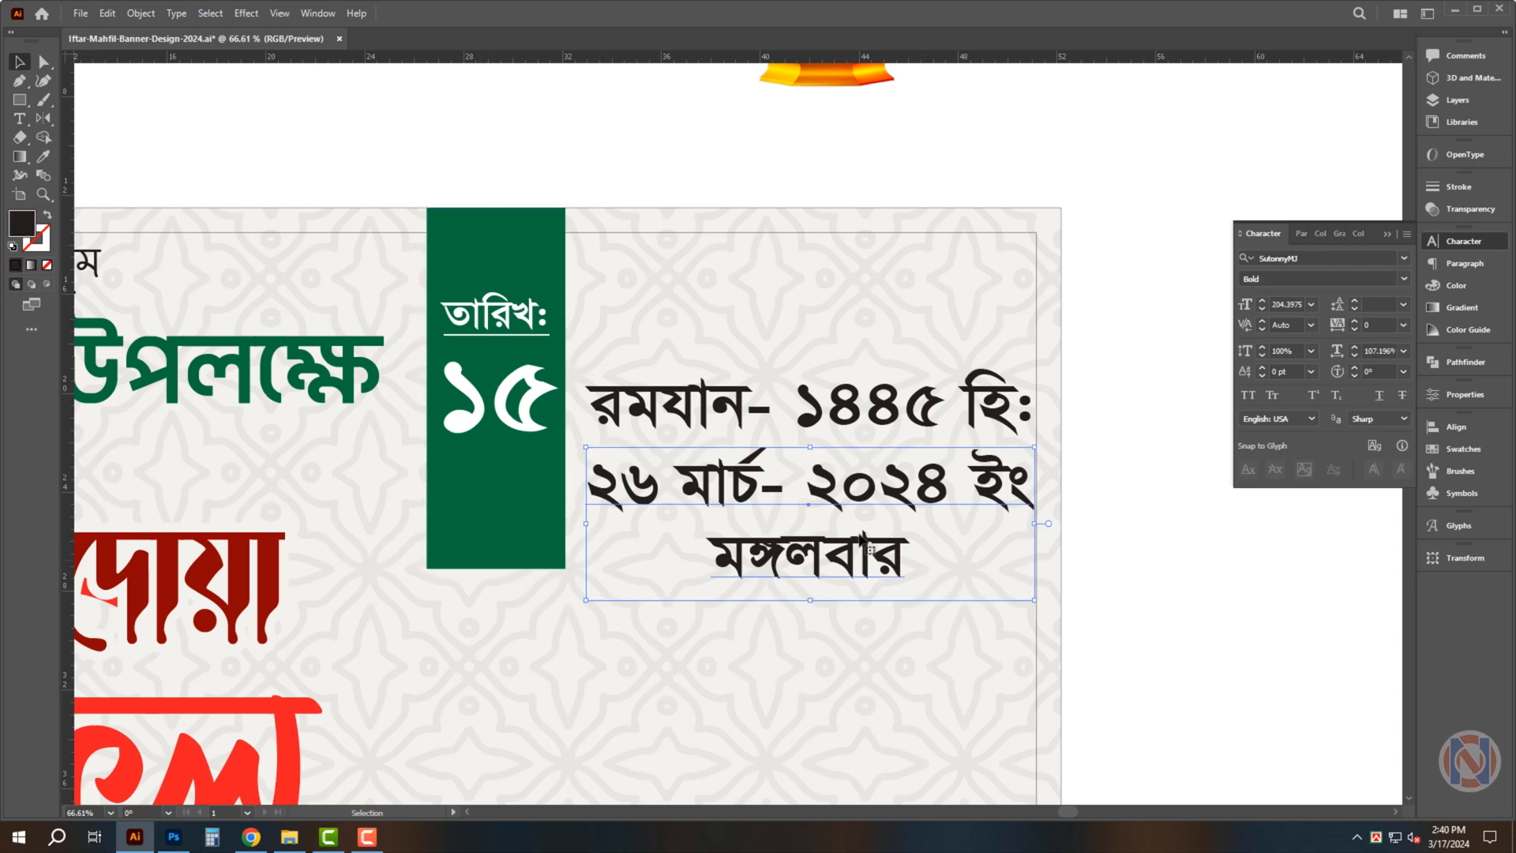
{"action": "left_click", "coordinate": [1455, 285]}
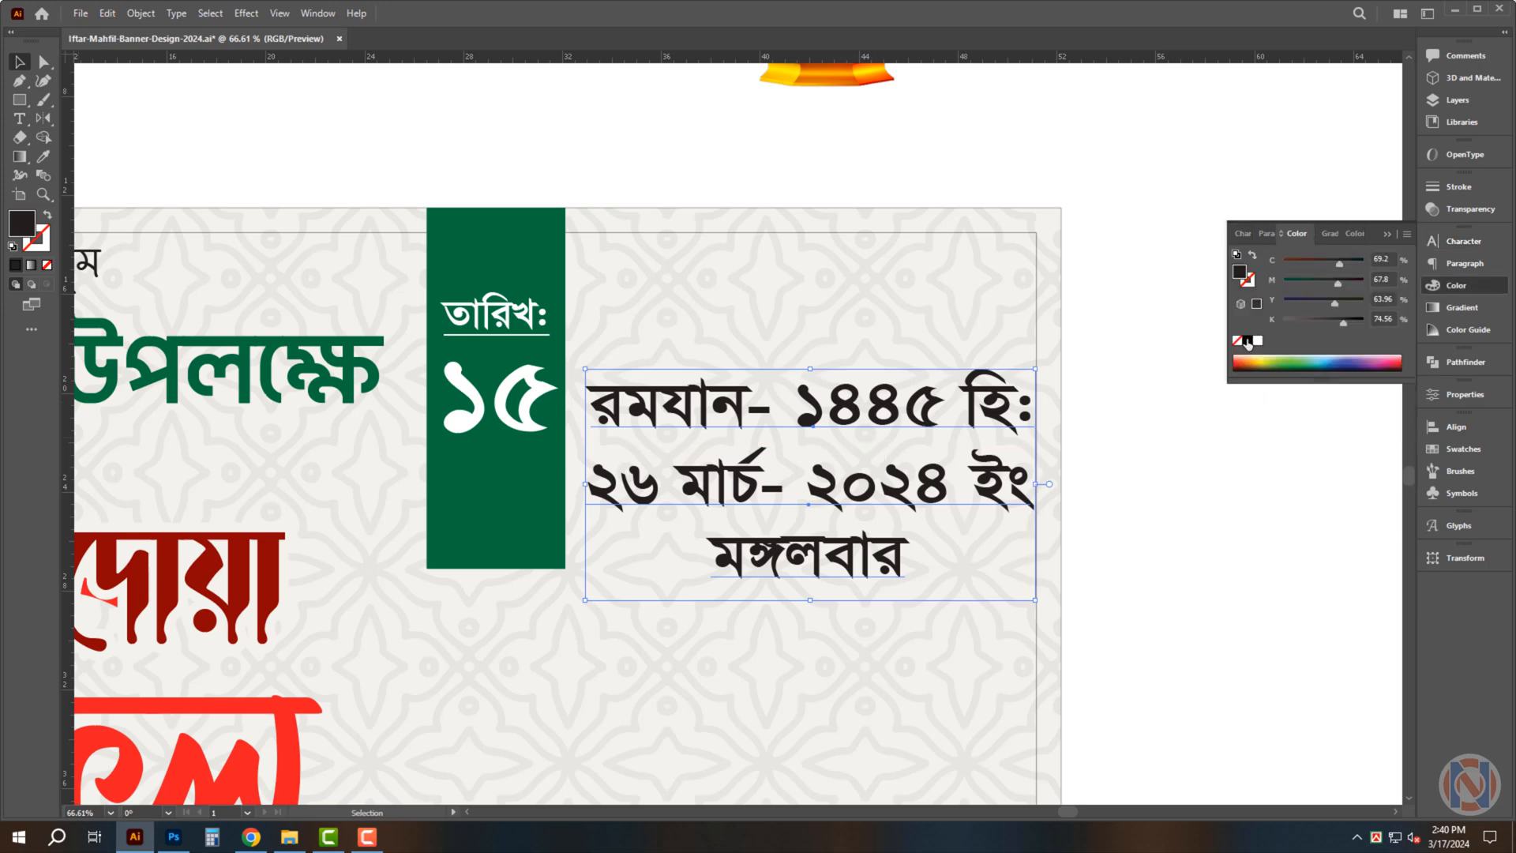
{"action": "left_click", "coordinate": [1247, 342]}
{"action": "left_click", "coordinate": [1169, 463]}
Recolour the two-line ২৬ মার্চ text dark red with magenta 100, yellow 100 and black 50 percent
{"action": "left_click", "coordinate": [837, 504]}
{"action": "scroll", "coordinate": [773, 469], "scroll_direction": "down", "scroll_amount": 1}
{"action": "left_click_drag", "start_coordinate": [773, 469], "coordinate": [759, 395]}
{"action": "left_click", "coordinate": [1375, 278]}
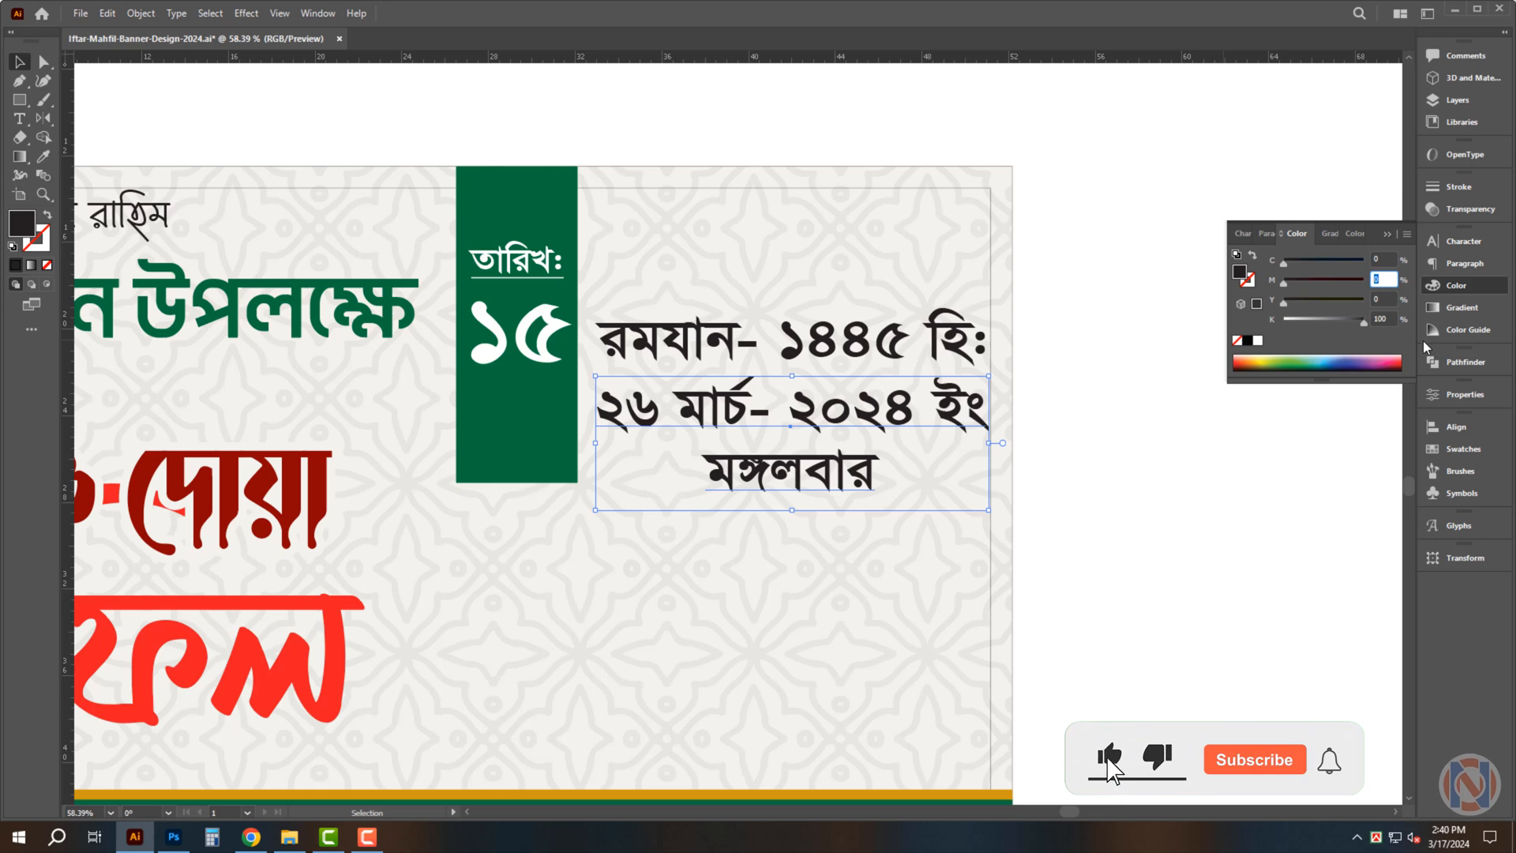
{"action": "type", "text": "100"}
{"action": "key", "text": "Tab"}
{"action": "type", "text": "100"}
{"action": "key", "text": "Tab"}
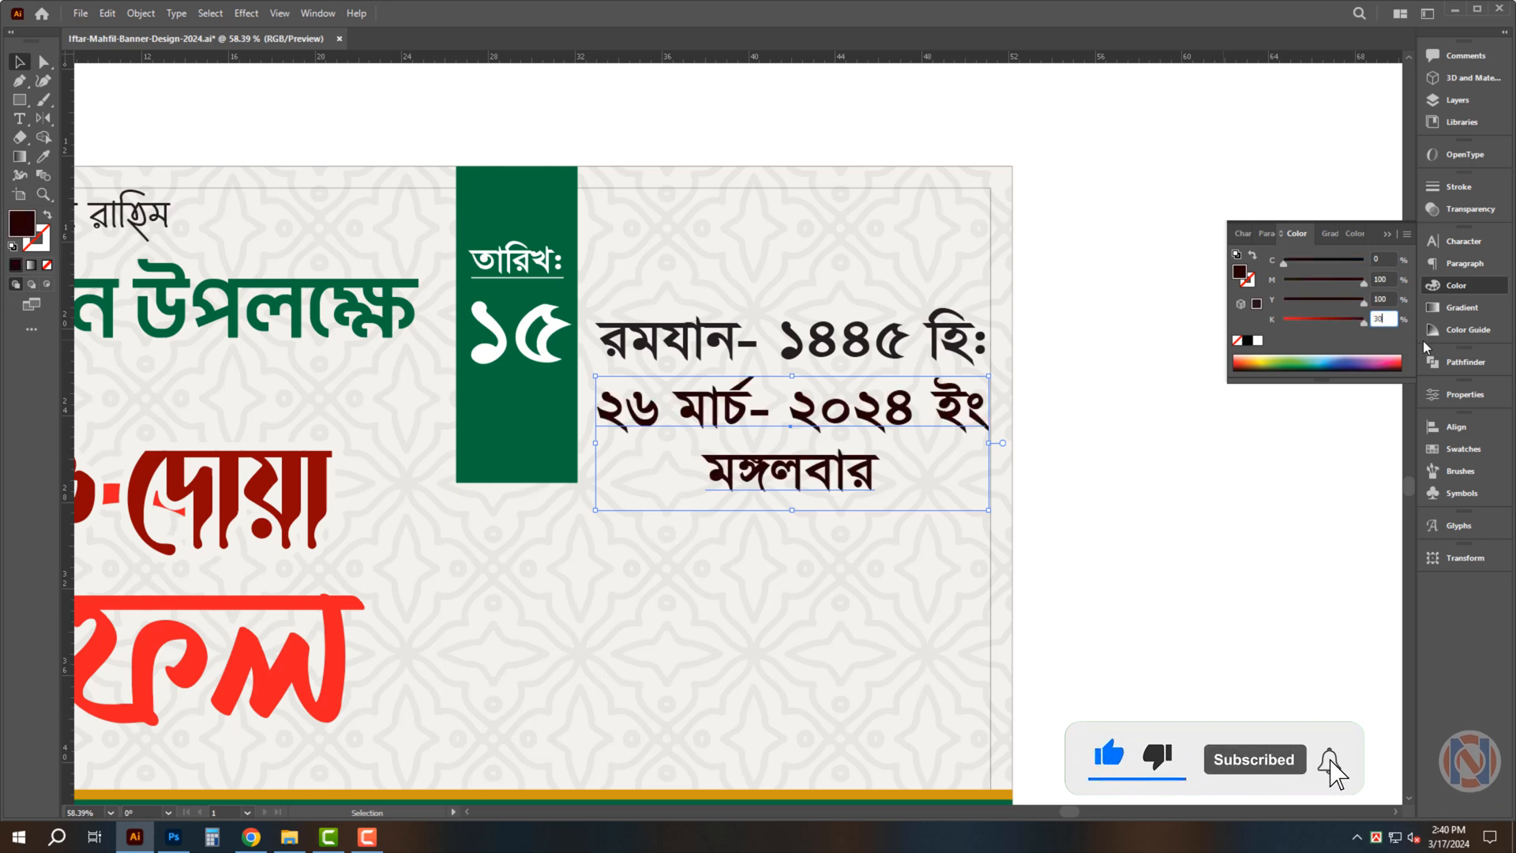
{"action": "type", "text": "30"}
{"action": "key", "text": "Return"}
{"action": "left_click_drag", "start_coordinate": [1388, 319], "coordinate": [1302, 321]}
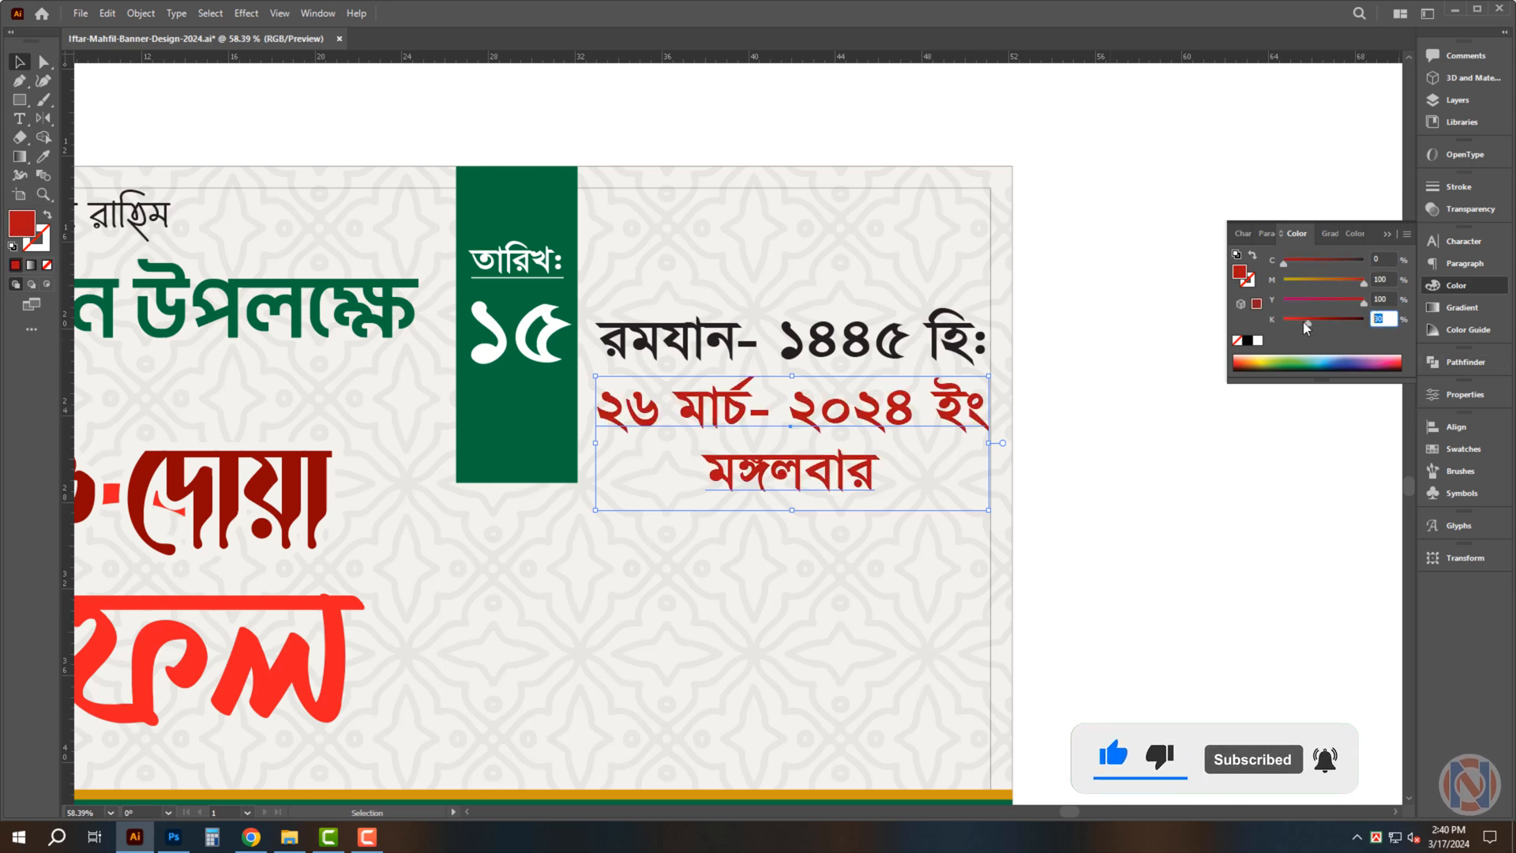
{"action": "type", "text": "50"}
{"action": "key", "text": "Return"}
{"action": "left_click", "coordinate": [1153, 513]}
Try the golden lantern image over the mosque artwork and delete it
{"action": "scroll", "coordinate": [1166, 463], "scroll_direction": "down", "scroll_amount": 5}
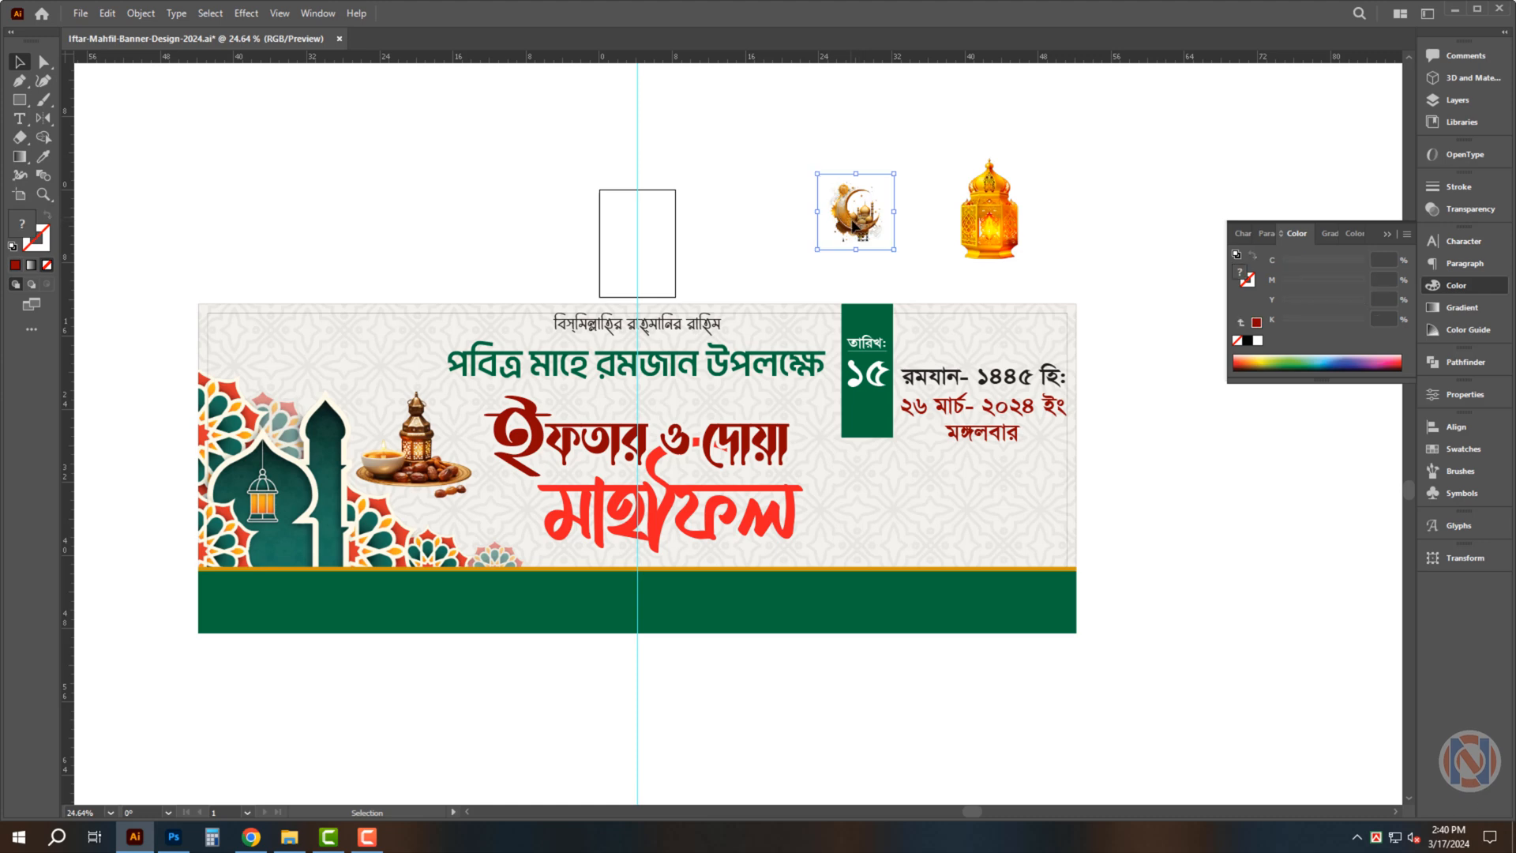
{"action": "left_click_drag", "start_coordinate": [997, 220], "coordinate": [282, 380]}
{"action": "key", "text": "Delete"}
Place the crescent moon and mosque image on the banner over the date text, enlarged to fill the area beside the green rectangle
{"action": "left_click_drag", "start_coordinate": [857, 215], "coordinate": [913, 510]}
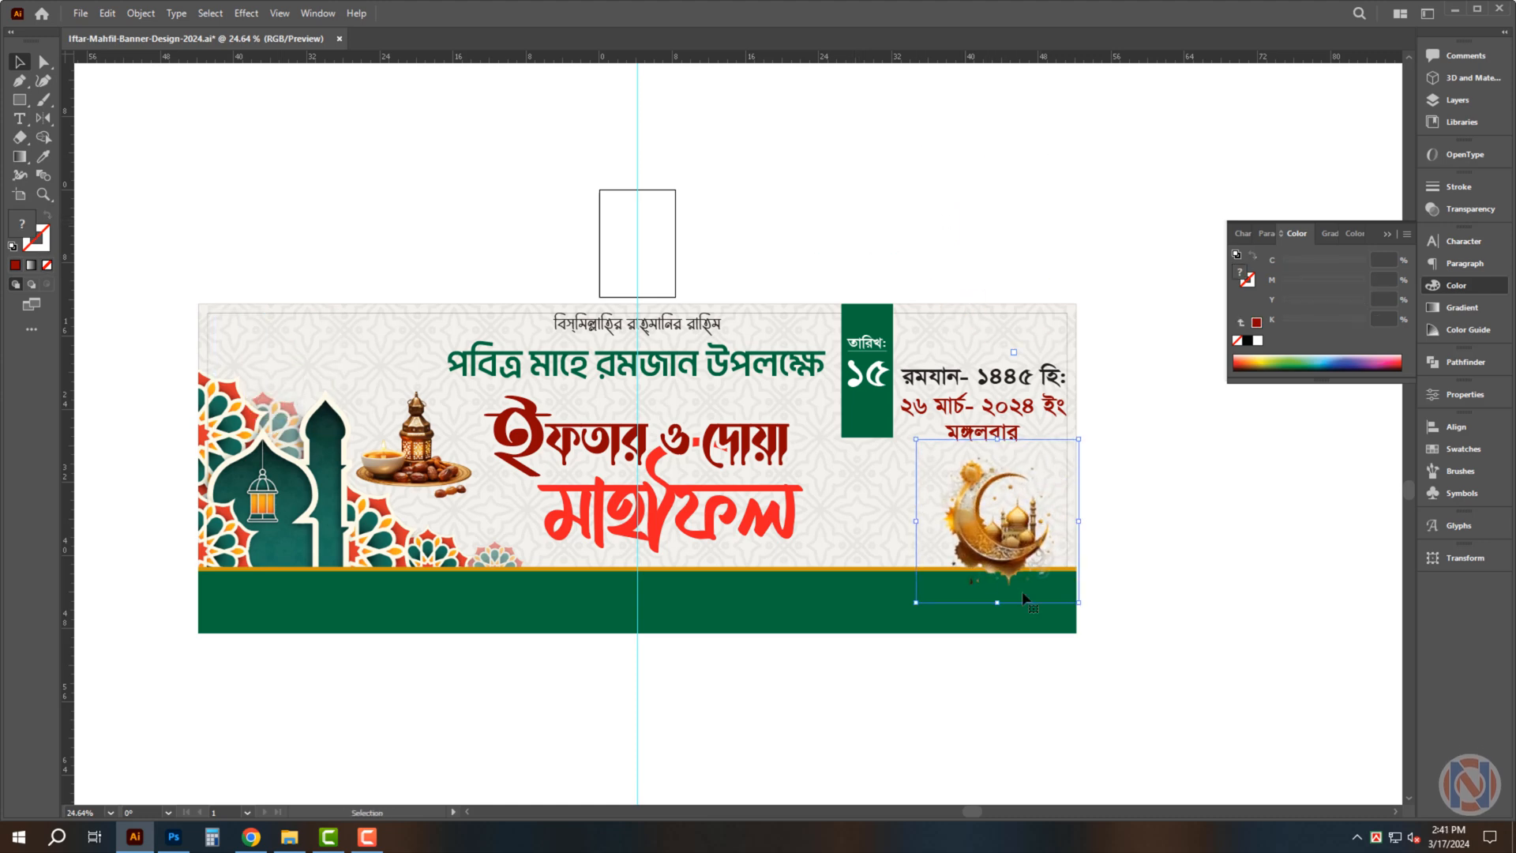
{"action": "left_click_drag", "start_coordinate": [1033, 537], "coordinate": [1168, 569]}
{"action": "left_click_drag", "start_coordinate": [937, 479], "coordinate": [997, 481]}
{"action": "left_click_drag", "start_coordinate": [1144, 487], "coordinate": [1014, 332]}
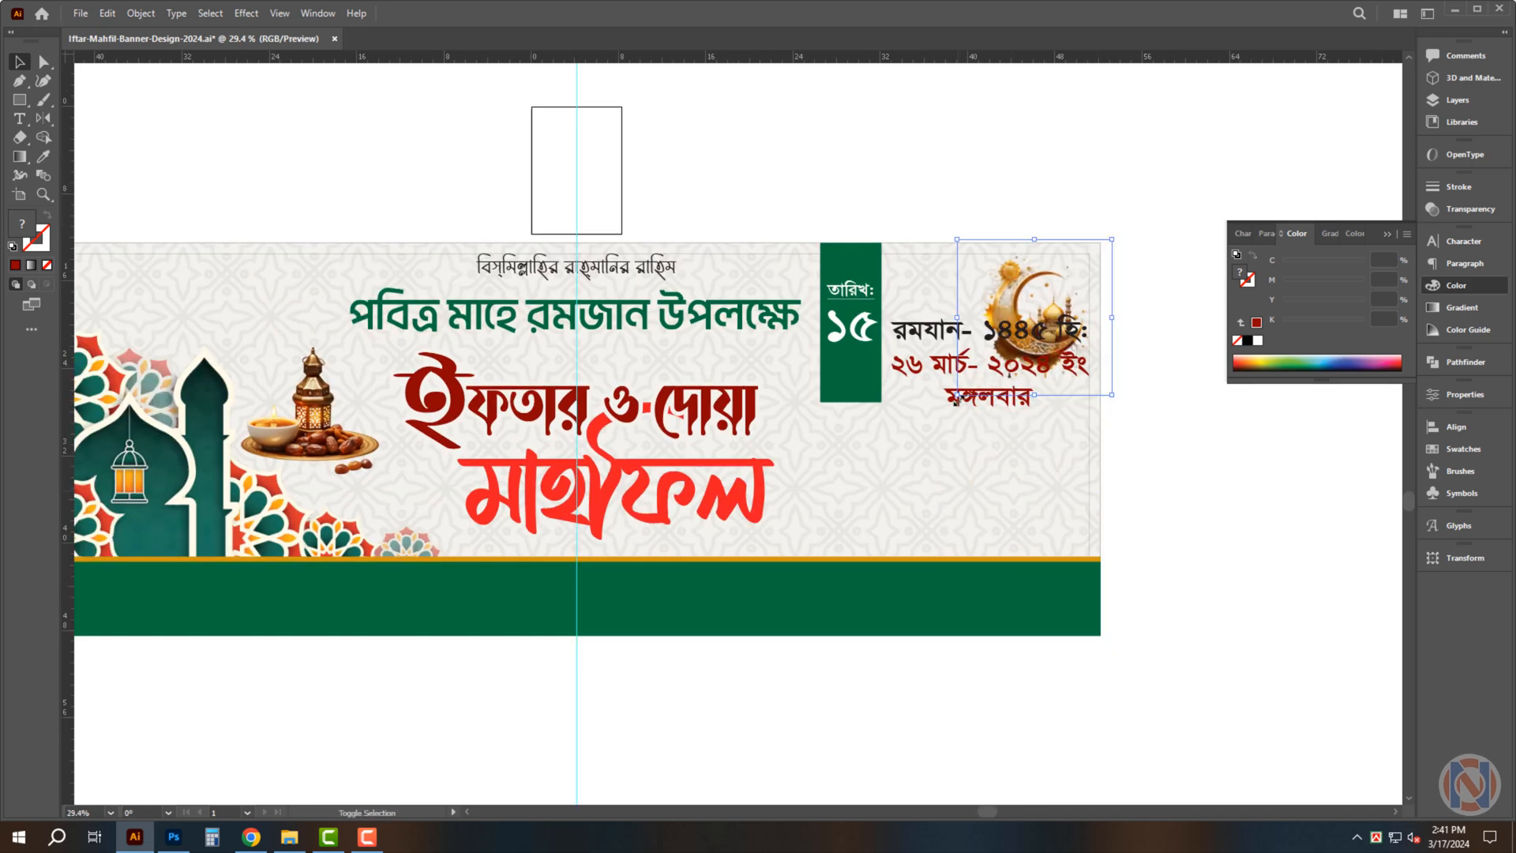
{"action": "left_click_drag", "start_coordinate": [956, 394], "coordinate": [850, 474]}
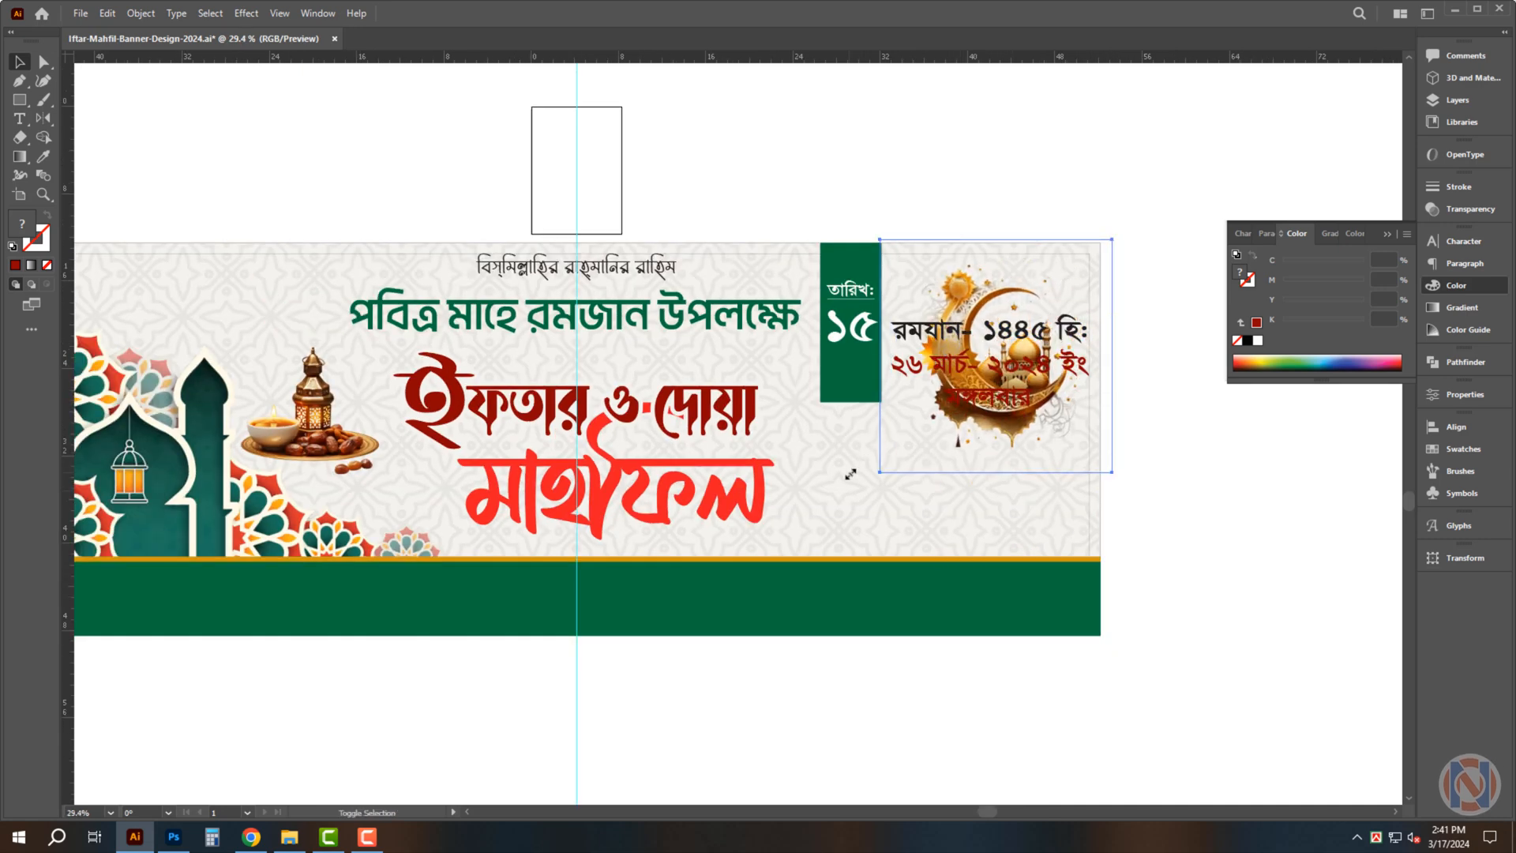
{"action": "left_click", "coordinate": [1241, 518]}
Move the রমযান line and the ২৬ মার্চ text together to below the crescent image, above the gold strip
{"action": "left_click_drag", "start_coordinate": [1180, 485], "coordinate": [1102, 478]}
{"action": "left_click_drag", "start_coordinate": [1097, 474], "coordinate": [1076, 455]}
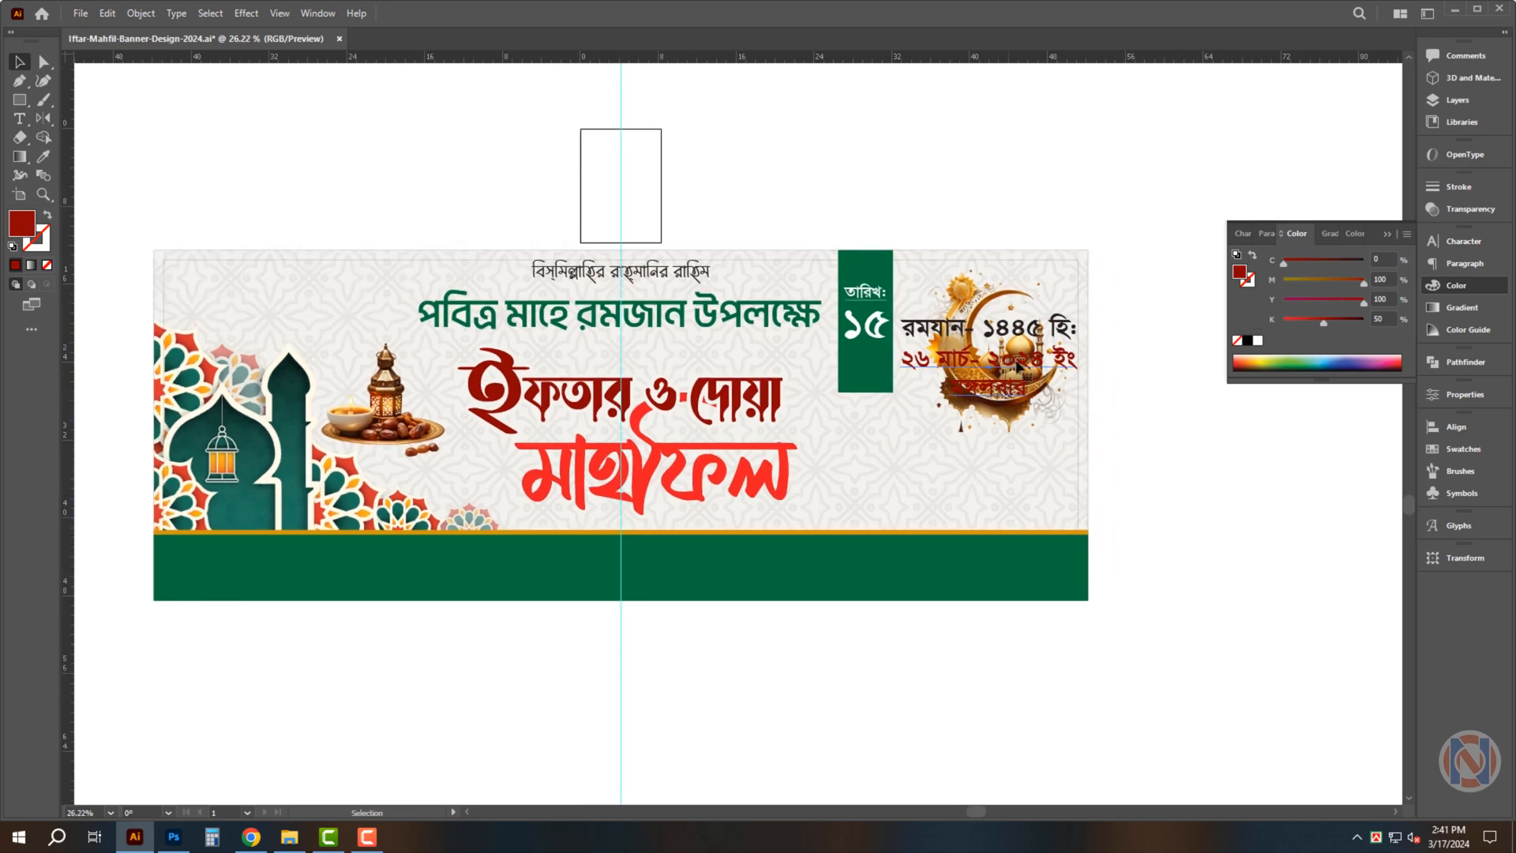
{"action": "left_click_drag", "start_coordinate": [1011, 340], "coordinate": [1011, 454]}
{"action": "key", "text": "ctrl+z"}
{"action": "left_click", "coordinate": [1005, 389], "text": "shift"}
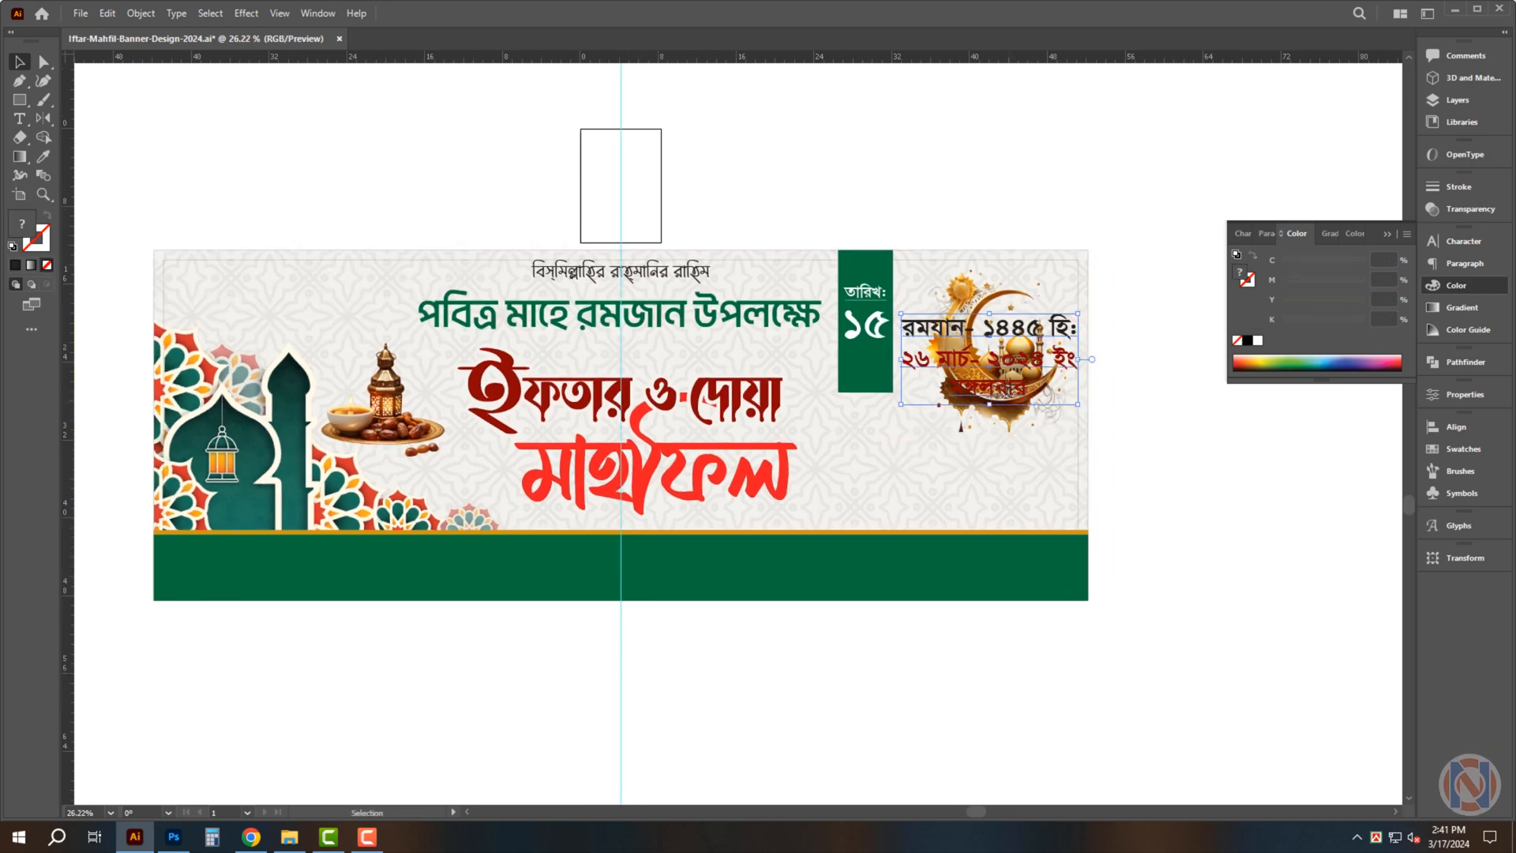
{"action": "left_click_drag", "start_coordinate": [1007, 384], "coordinate": [1011, 496]}
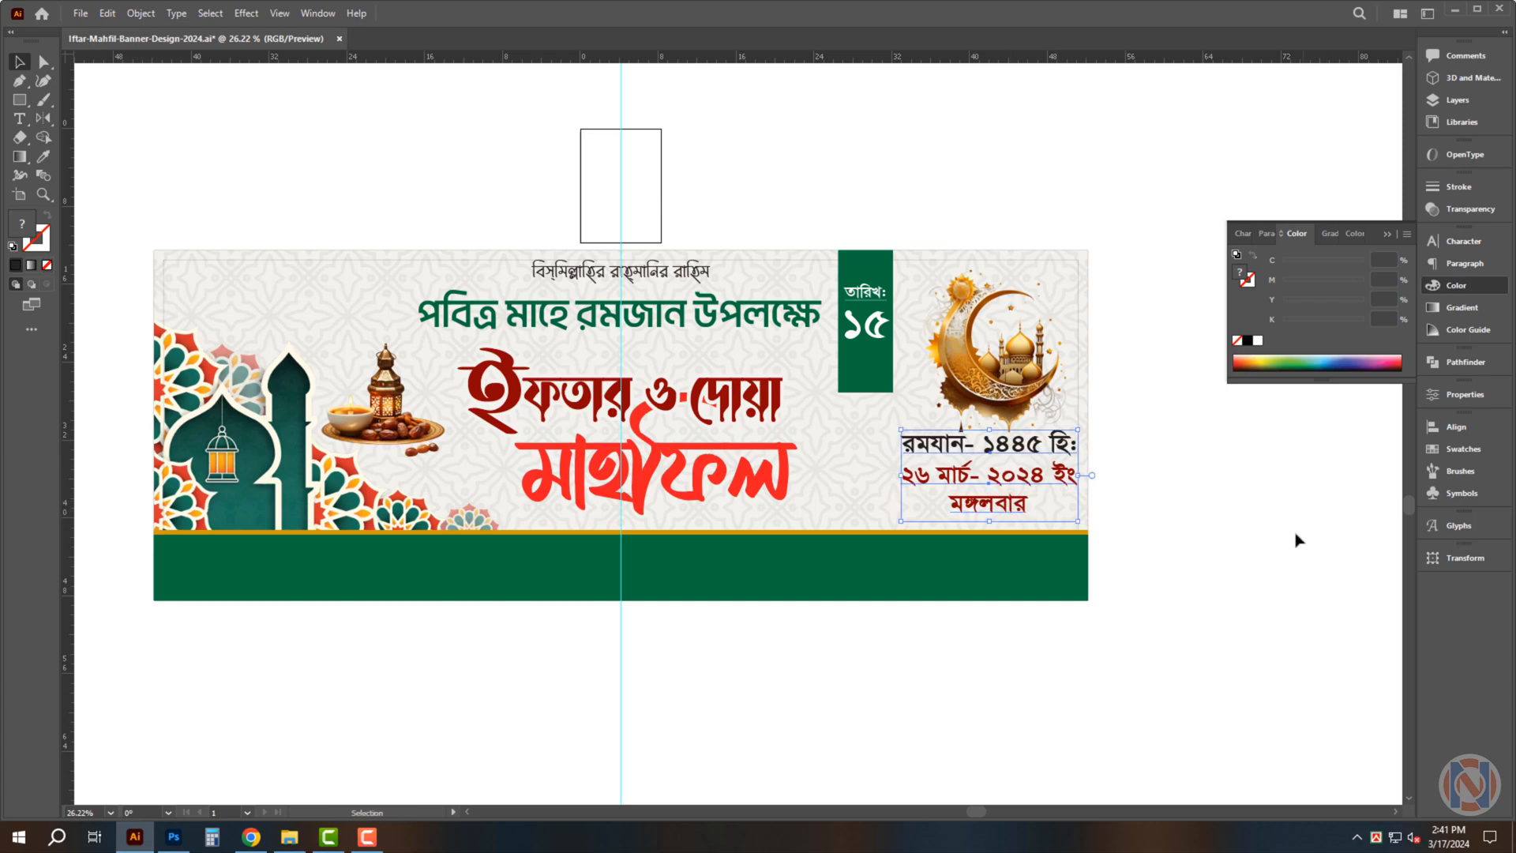
{"action": "left_click", "coordinate": [1208, 489]}
Cut the word রমযান out of the Hijri date line below the crescent image
{"action": "left_click_drag", "start_coordinate": [1131, 406], "coordinate": [1130, 480]}
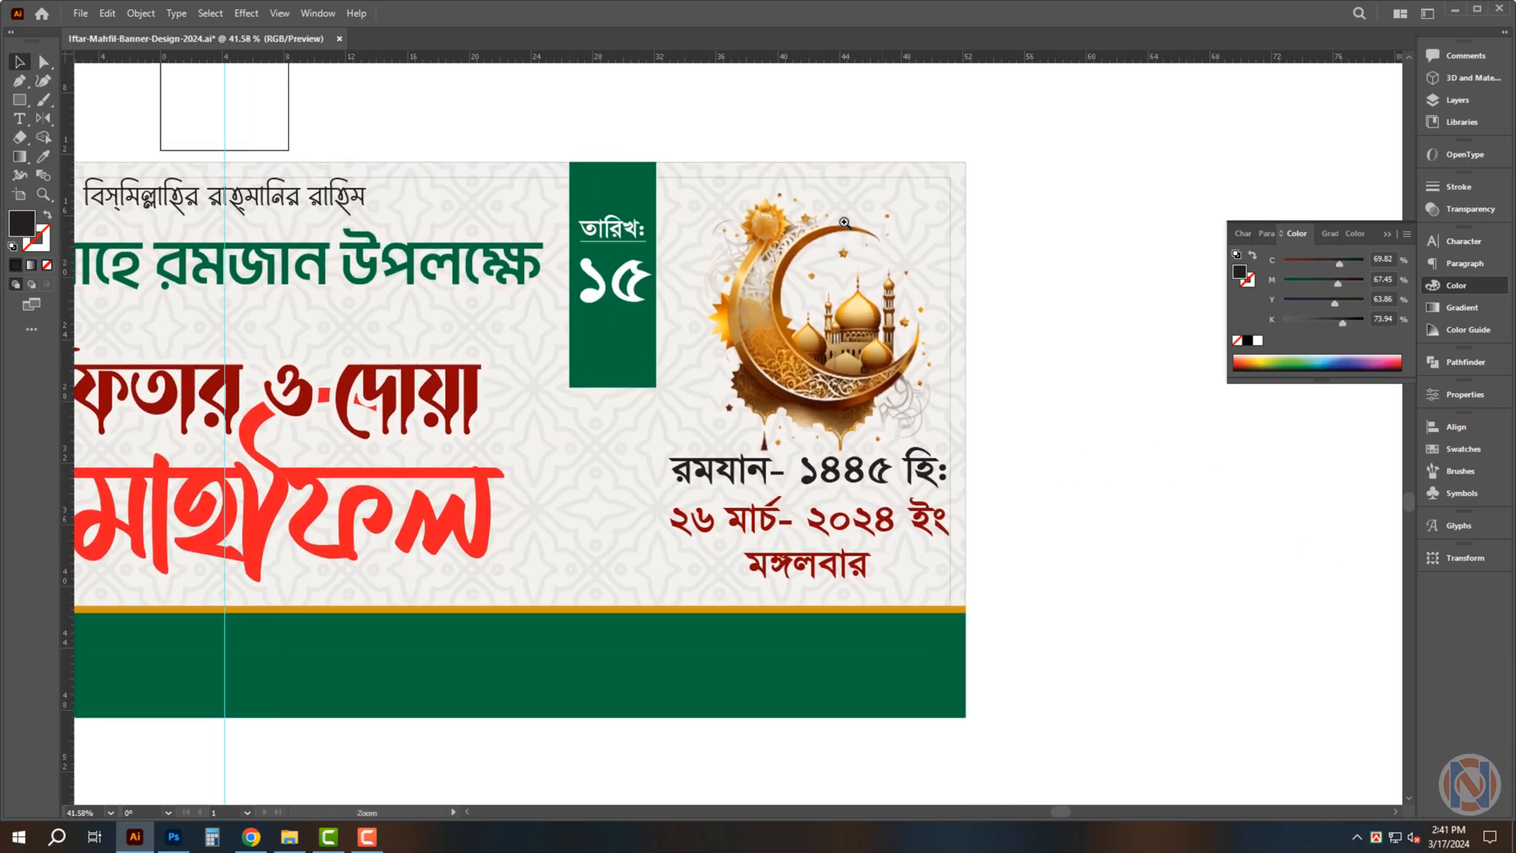
{"action": "left_click_drag", "start_coordinate": [844, 222], "coordinate": [963, 312]}
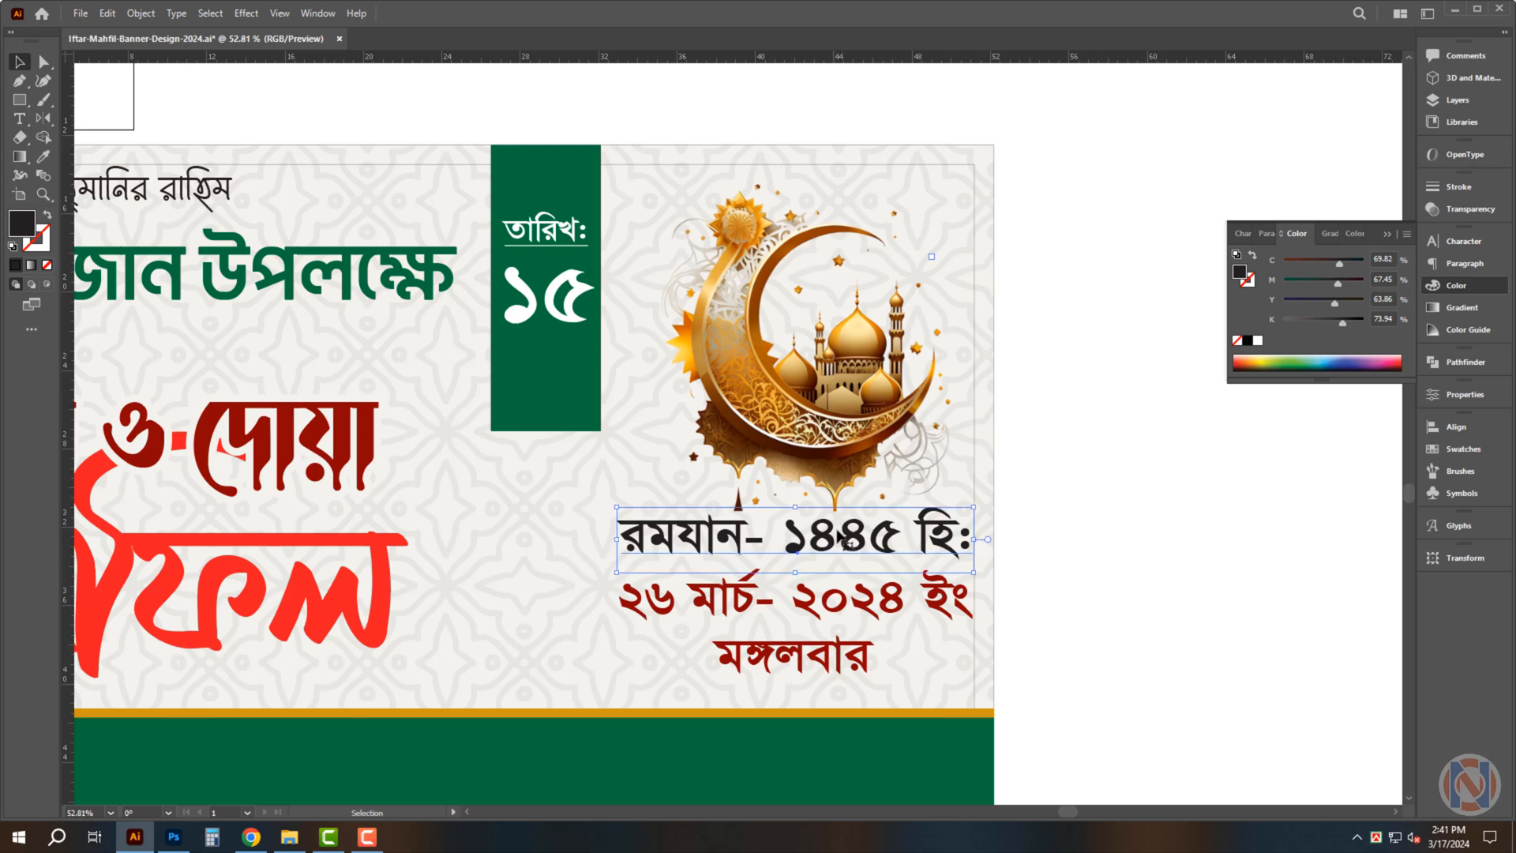
{"action": "key", "text": "t"}
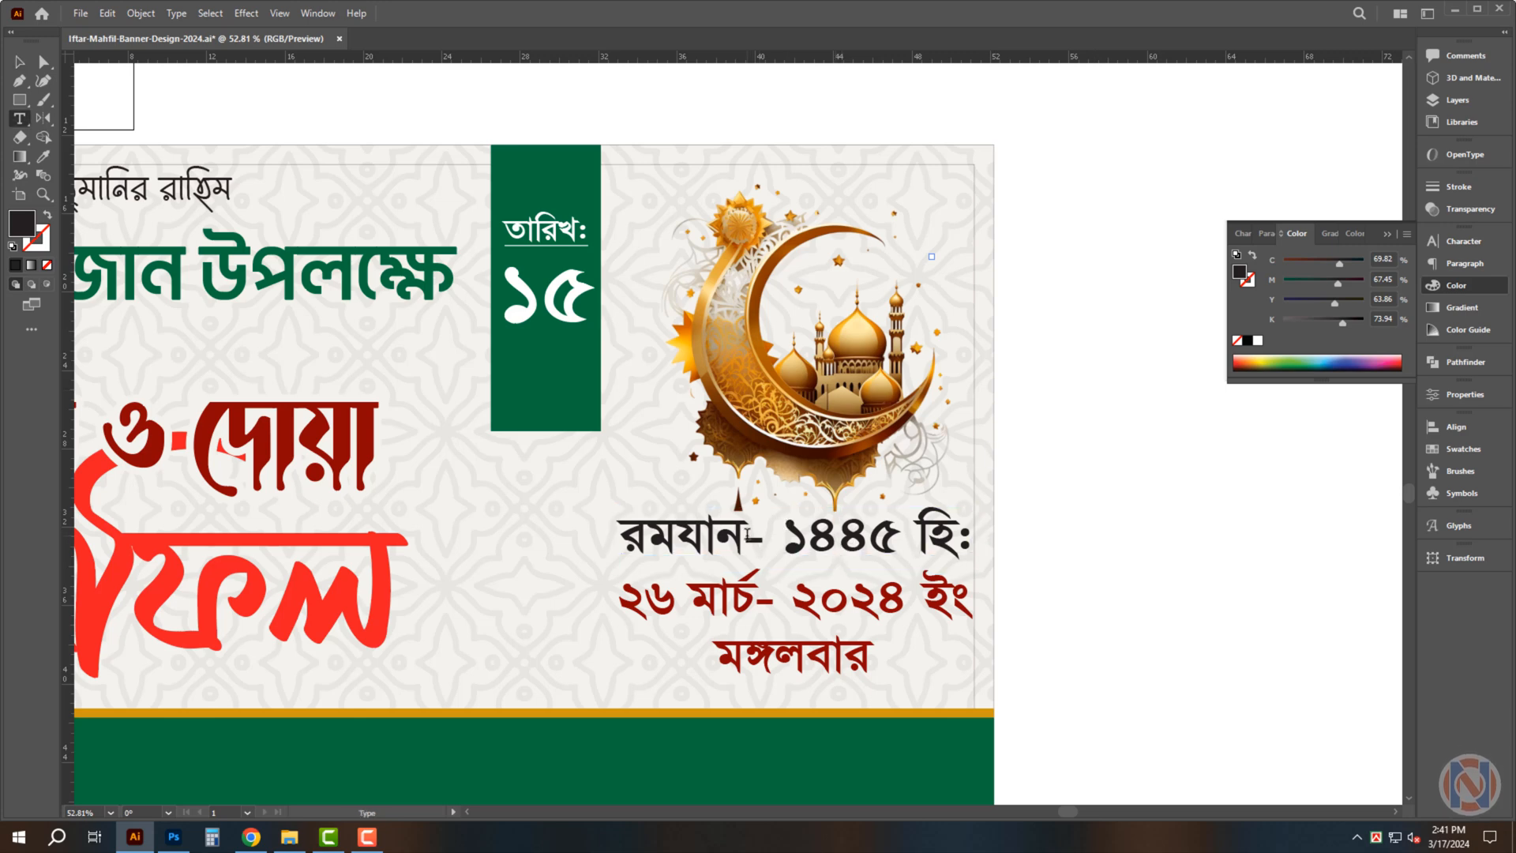
{"action": "left_click_drag", "start_coordinate": [746, 534], "coordinate": [604, 527]}
{"action": "key", "text": "ctrl+x"}
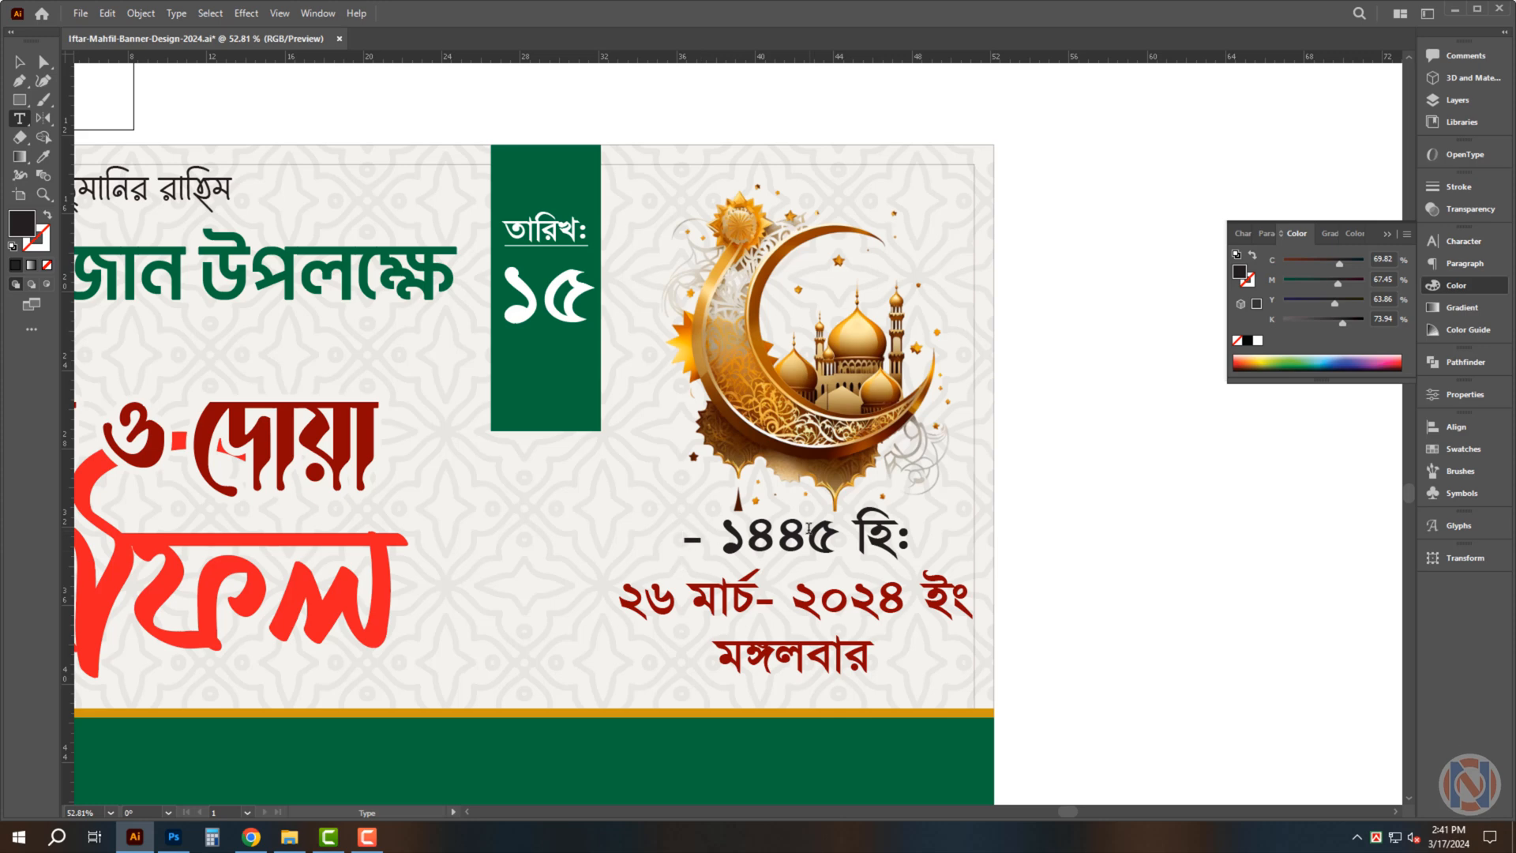
{"action": "triple_click", "coordinate": [807, 528]}
{"action": "key", "text": "Escape"}
Paste রমযান as separate text below ১৫ in the green date block and fill it white
{"action": "left_click_drag", "start_coordinate": [559, 229], "coordinate": [634, 365]}
{"action": "key", "text": "ctrl+v"}
{"action": "key", "text": "Escape"}
{"action": "key", "text": "ctrl+1"}
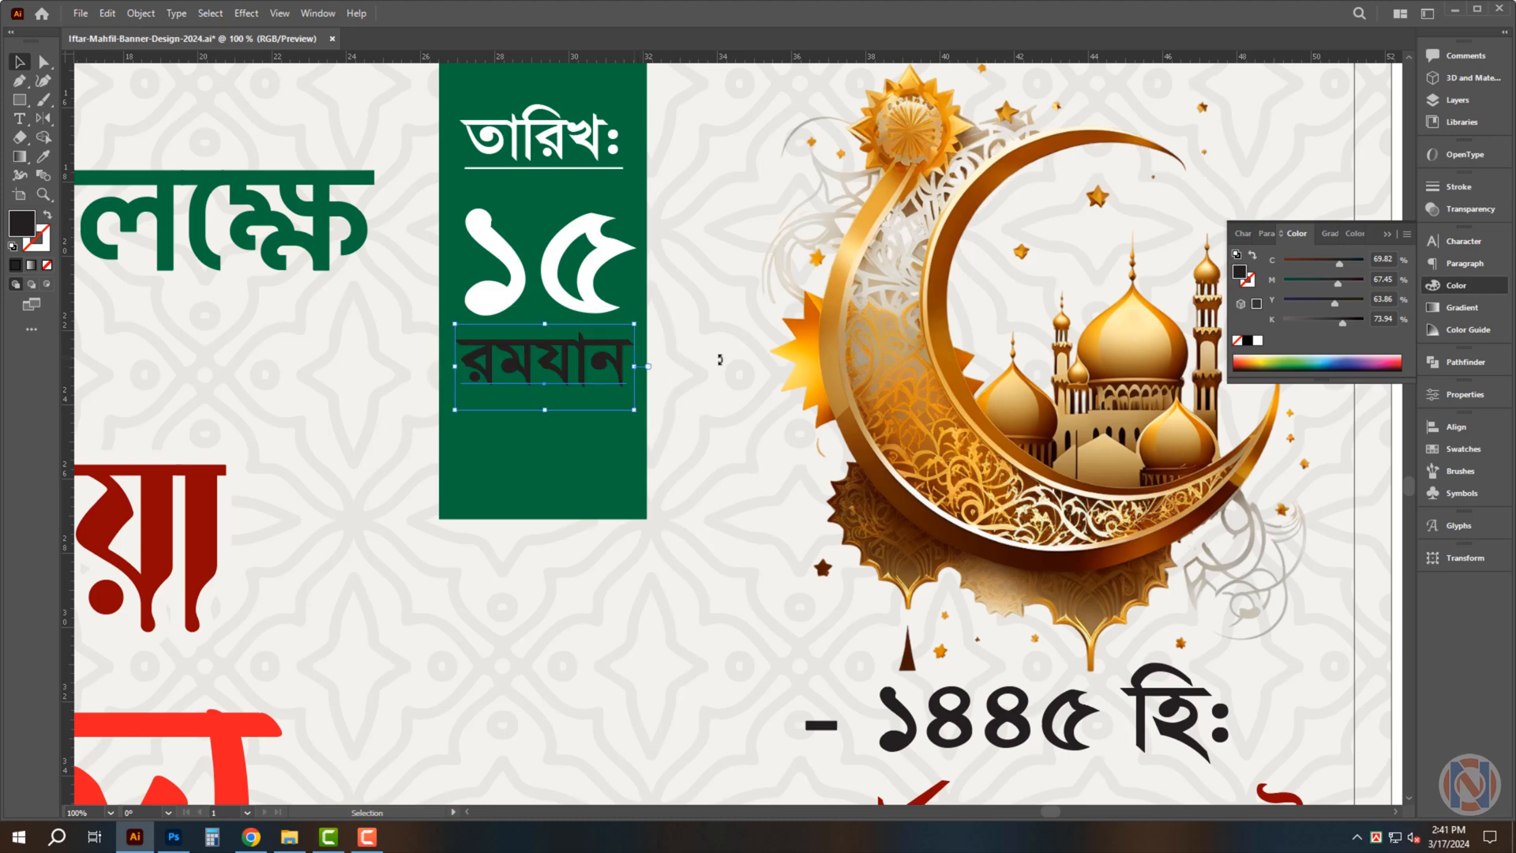
{"action": "left_click", "coordinate": [1257, 341]}
Remove the leading dash from the remaining Hijri year text and move ১৪৪৫ হি: below রমযান in the green block
{"action": "scroll", "coordinate": [618, 340], "scroll_direction": "down", "scroll_amount": 2}
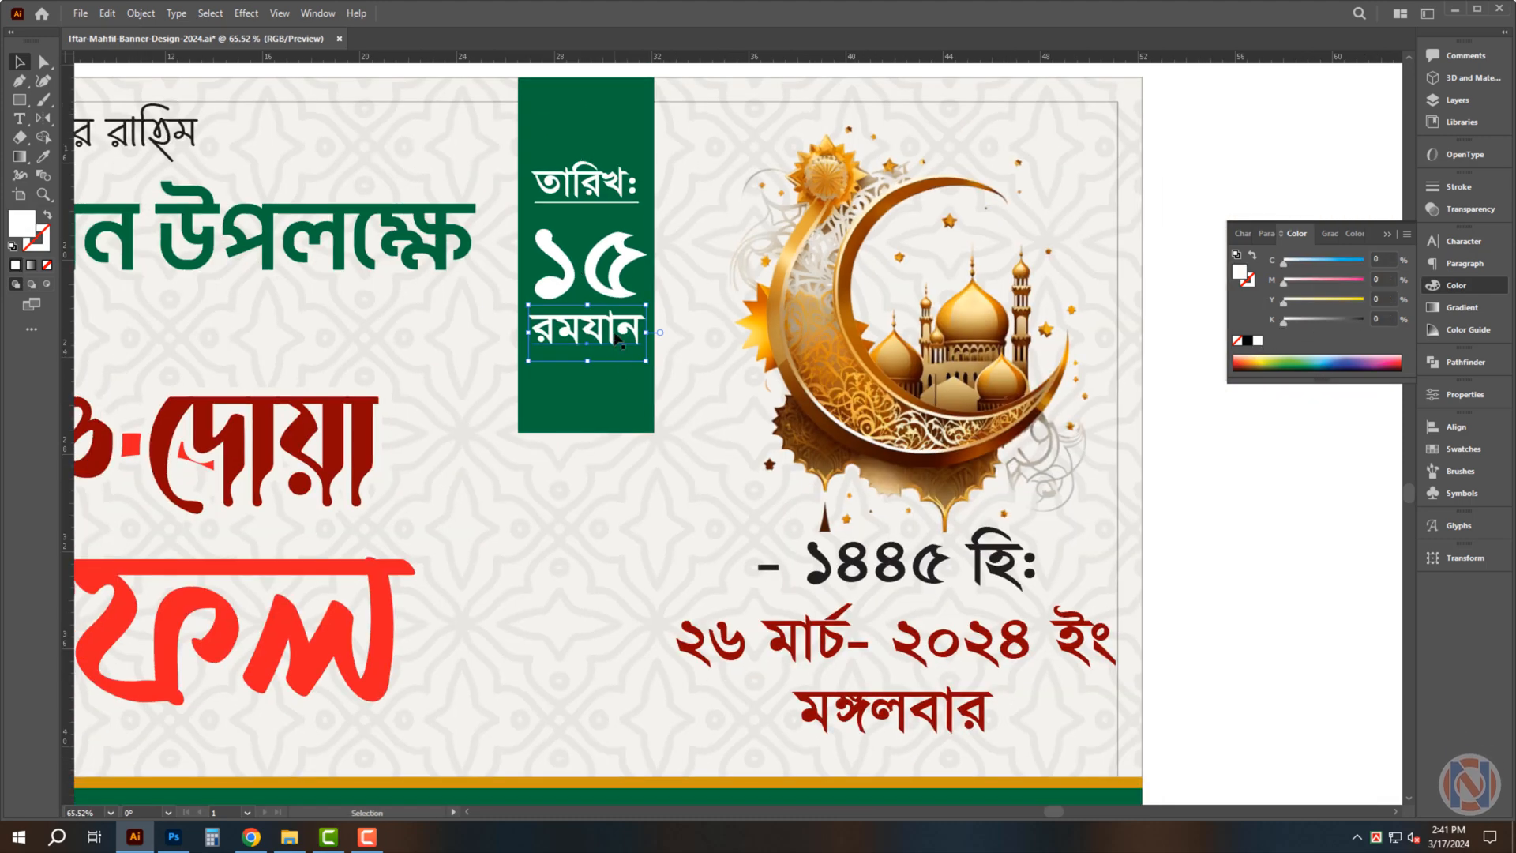
{"action": "key", "text": "t"}
{"action": "left_click", "coordinate": [821, 563]}
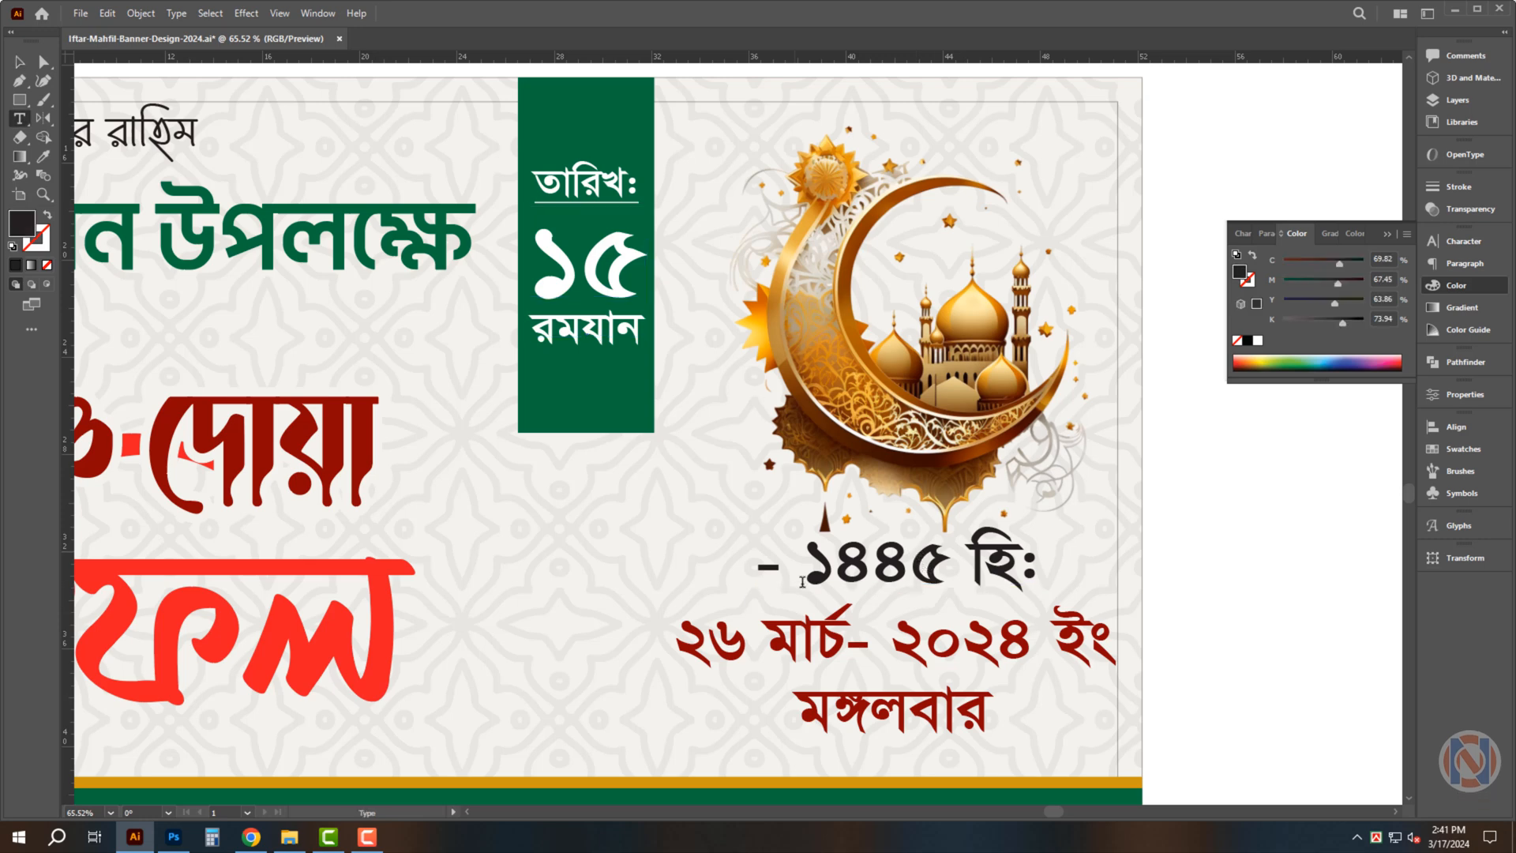
{"action": "key", "text": "BackSpace"}
{"action": "left_click_drag", "start_coordinate": [821, 563], "coordinate": [649, 381]}
{"action": "key", "text": "ctrl+z"}
{"action": "key", "text": "BackSpace"}
{"action": "key", "text": "Escape"}
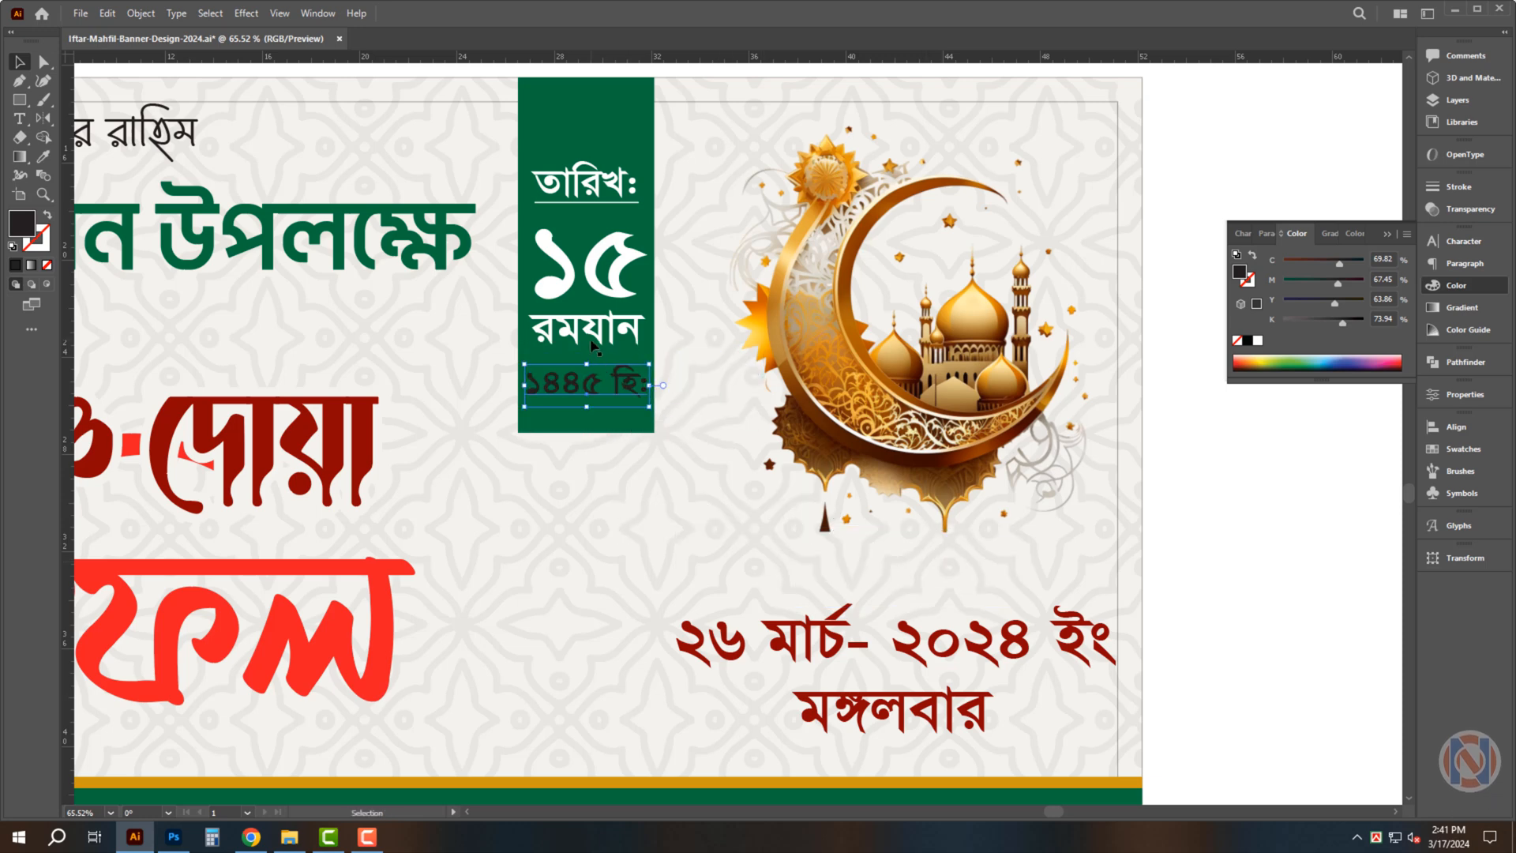
Shift রমযান slightly down in the green block and fill ১৪৪৫ হি: white
{"action": "left_click", "coordinate": [620, 357]}
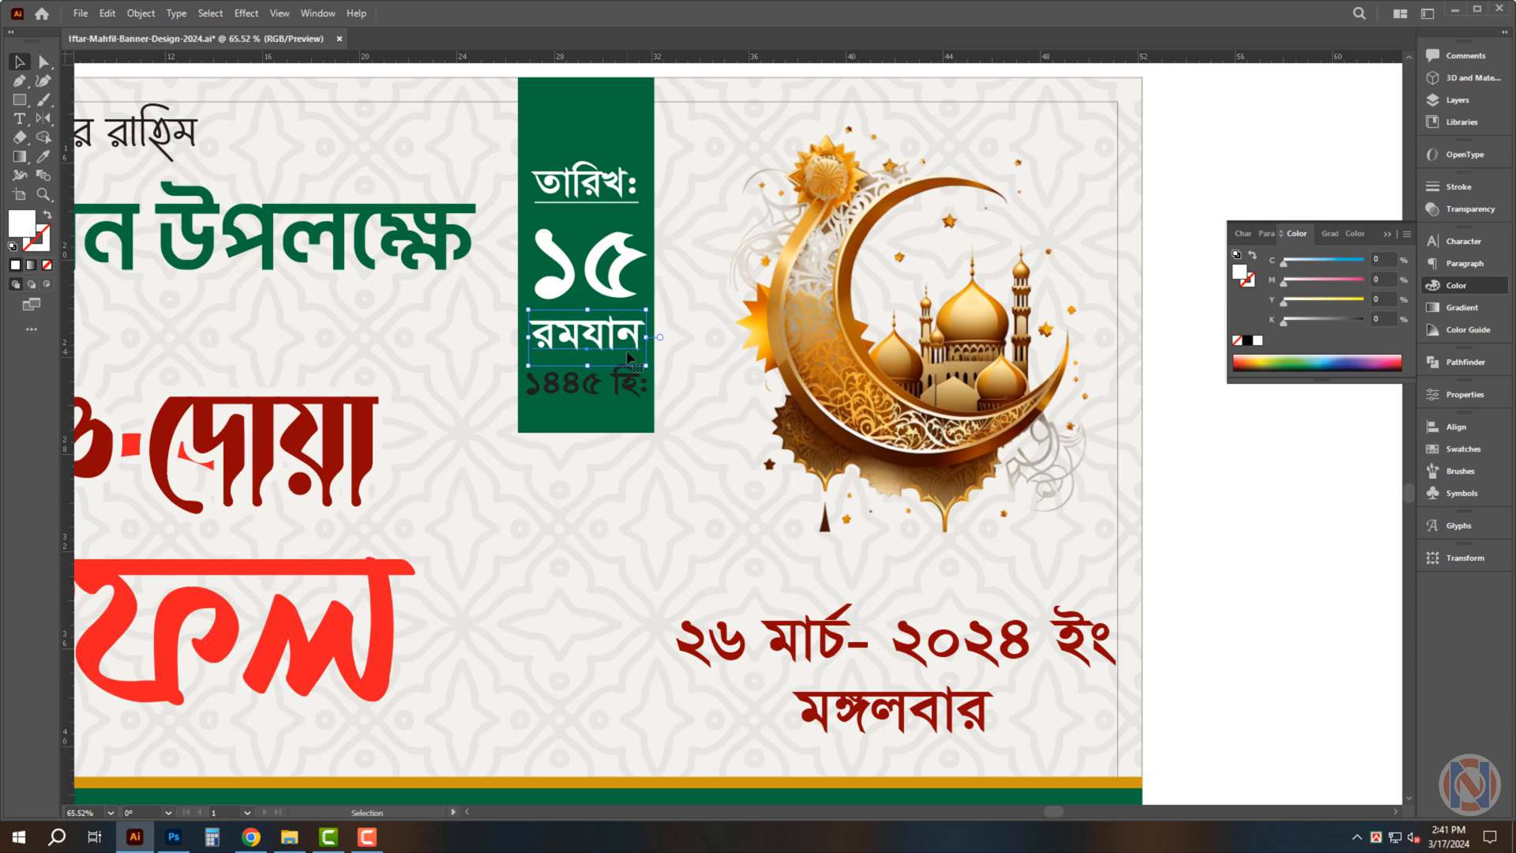
{"action": "left_click", "coordinate": [619, 387]}
{"action": "left_click", "coordinate": [1257, 341]}
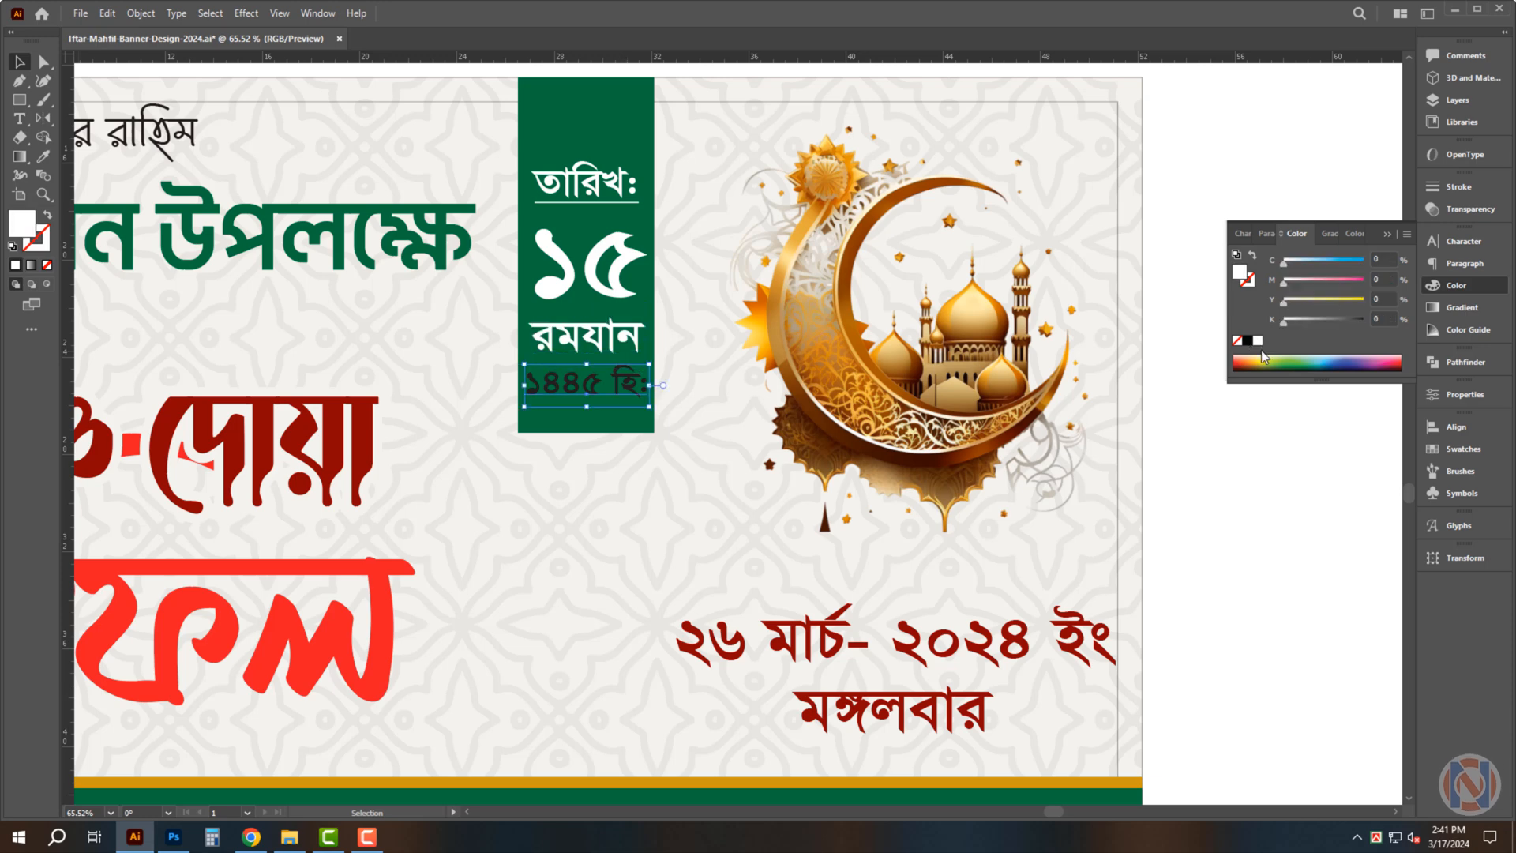
Enlarge the two-line ২৬ মার্চ text slightly and underline it
{"action": "left_click", "coordinate": [851, 665]}
{"action": "mouse_move", "coordinate": [673, 602]}
{"action": "left_mouse_down"}
{"action": "mouse_move", "coordinate": [517, 518]}
{"action": "mouse_move", "coordinate": [672, 574]}
{"action": "left_mouse_up"}
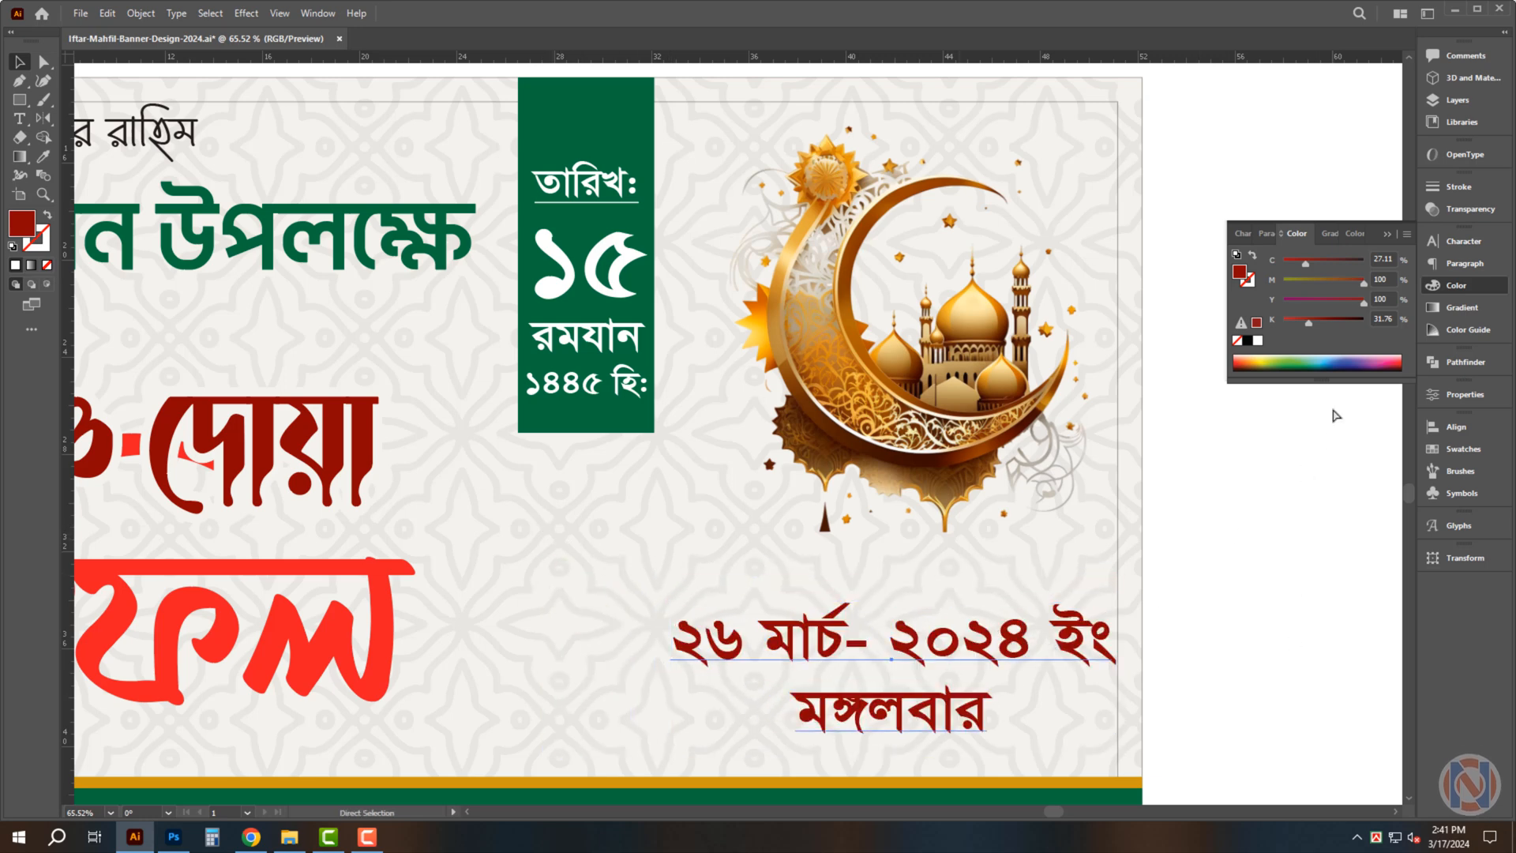
{"action": "key", "text": "ctrl+t"}
{"action": "left_click", "coordinate": [1379, 396]}
{"action": "left_click", "coordinate": [1188, 389]}
Show the centre guide and add a placeholder text line below the banner in Myriad Variable Concept, Light SemiExtended
{"action": "scroll", "coordinate": [879, 383], "scroll_direction": "down", "scroll_amount": 6}
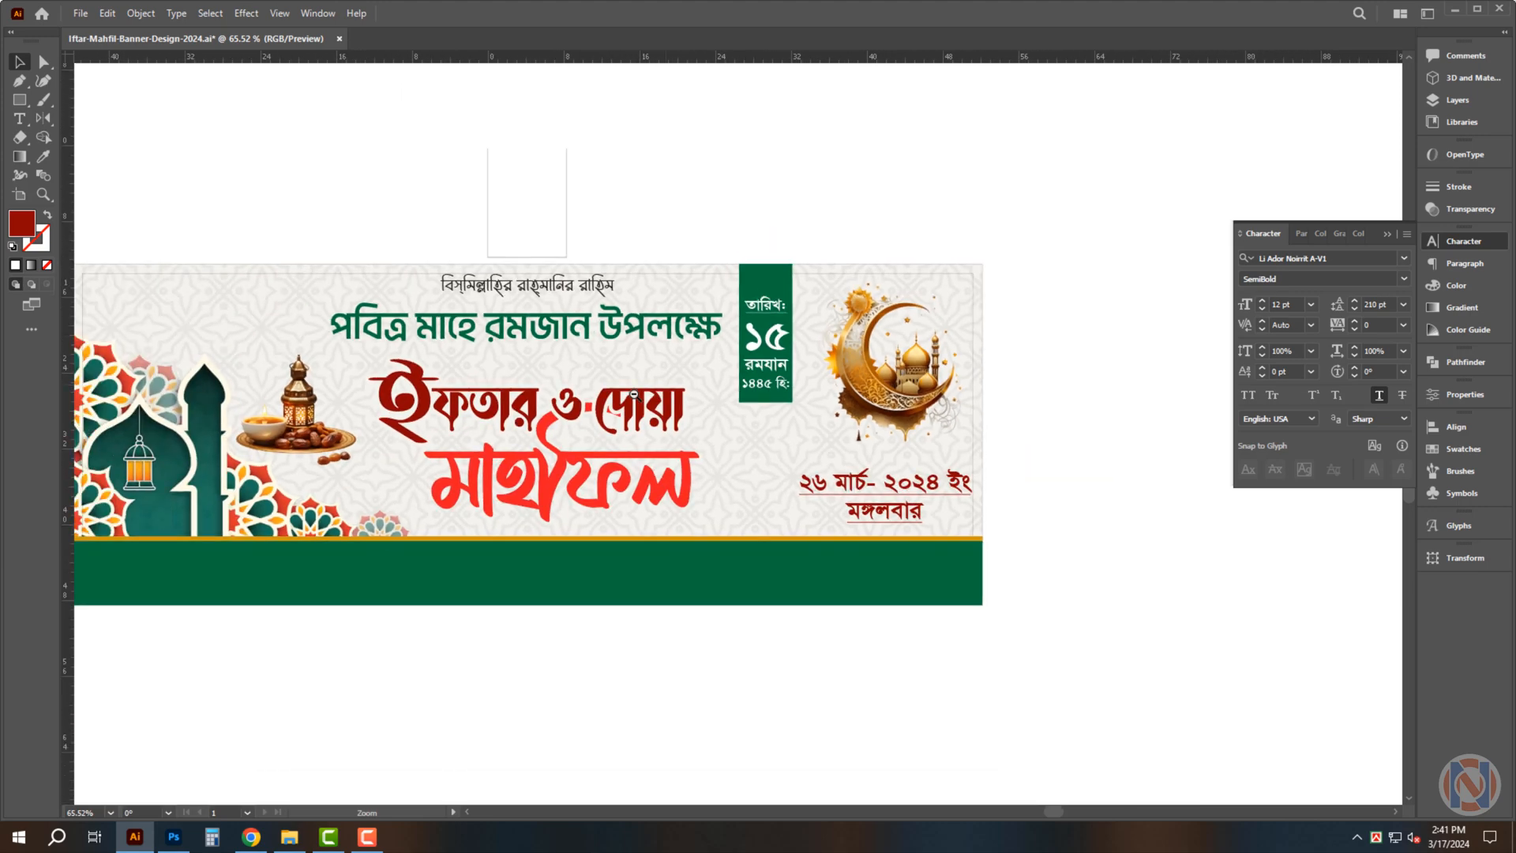
{"action": "left_click_drag", "start_coordinate": [579, 505], "coordinate": [627, 503]}
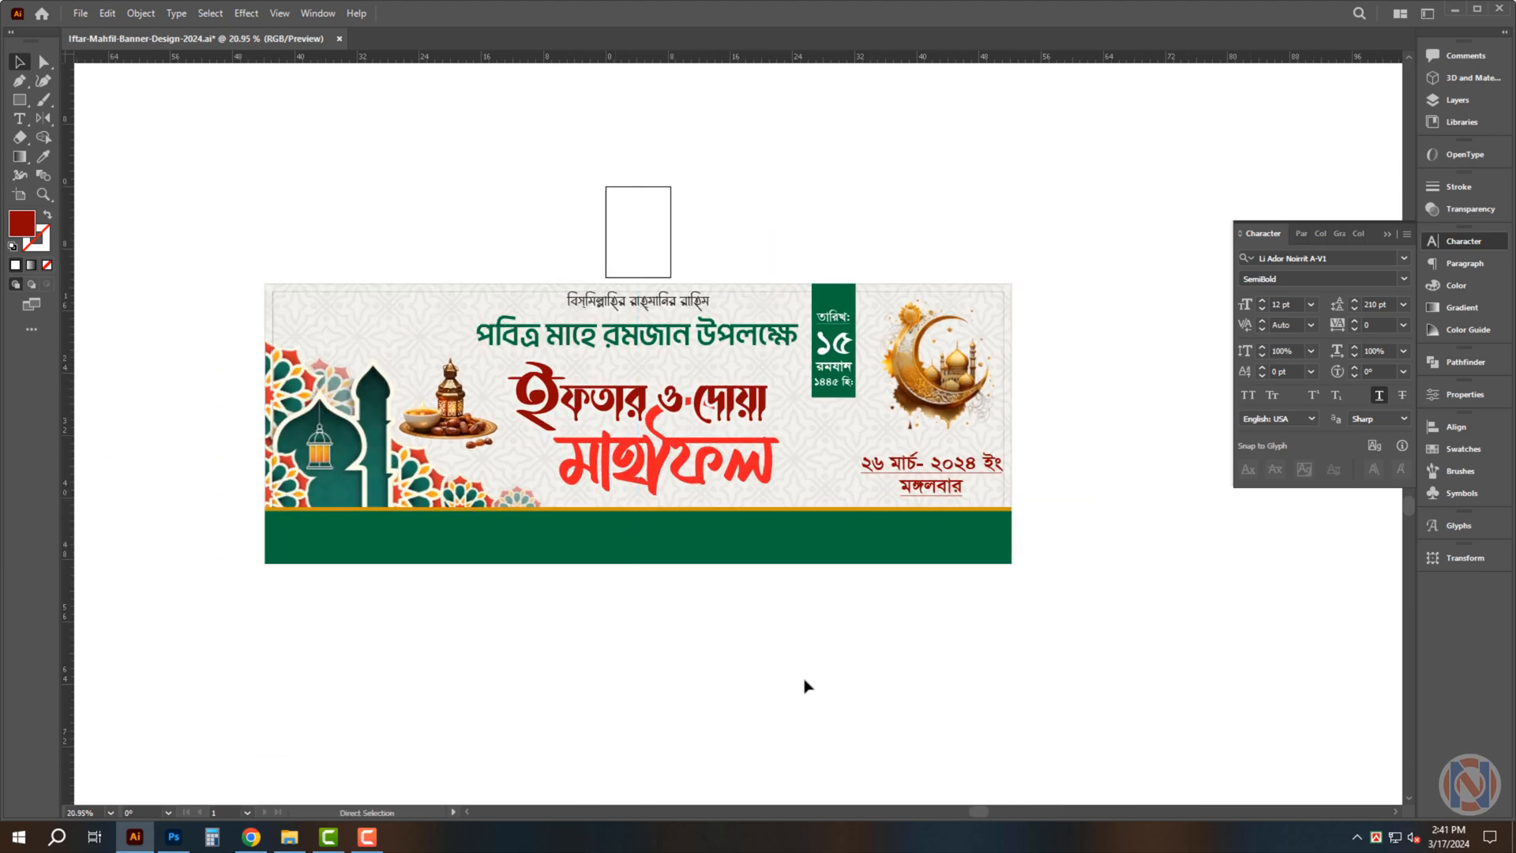
{"action": "scroll", "coordinate": [600, 600], "scroll_direction": "up", "scroll_amount": 3}
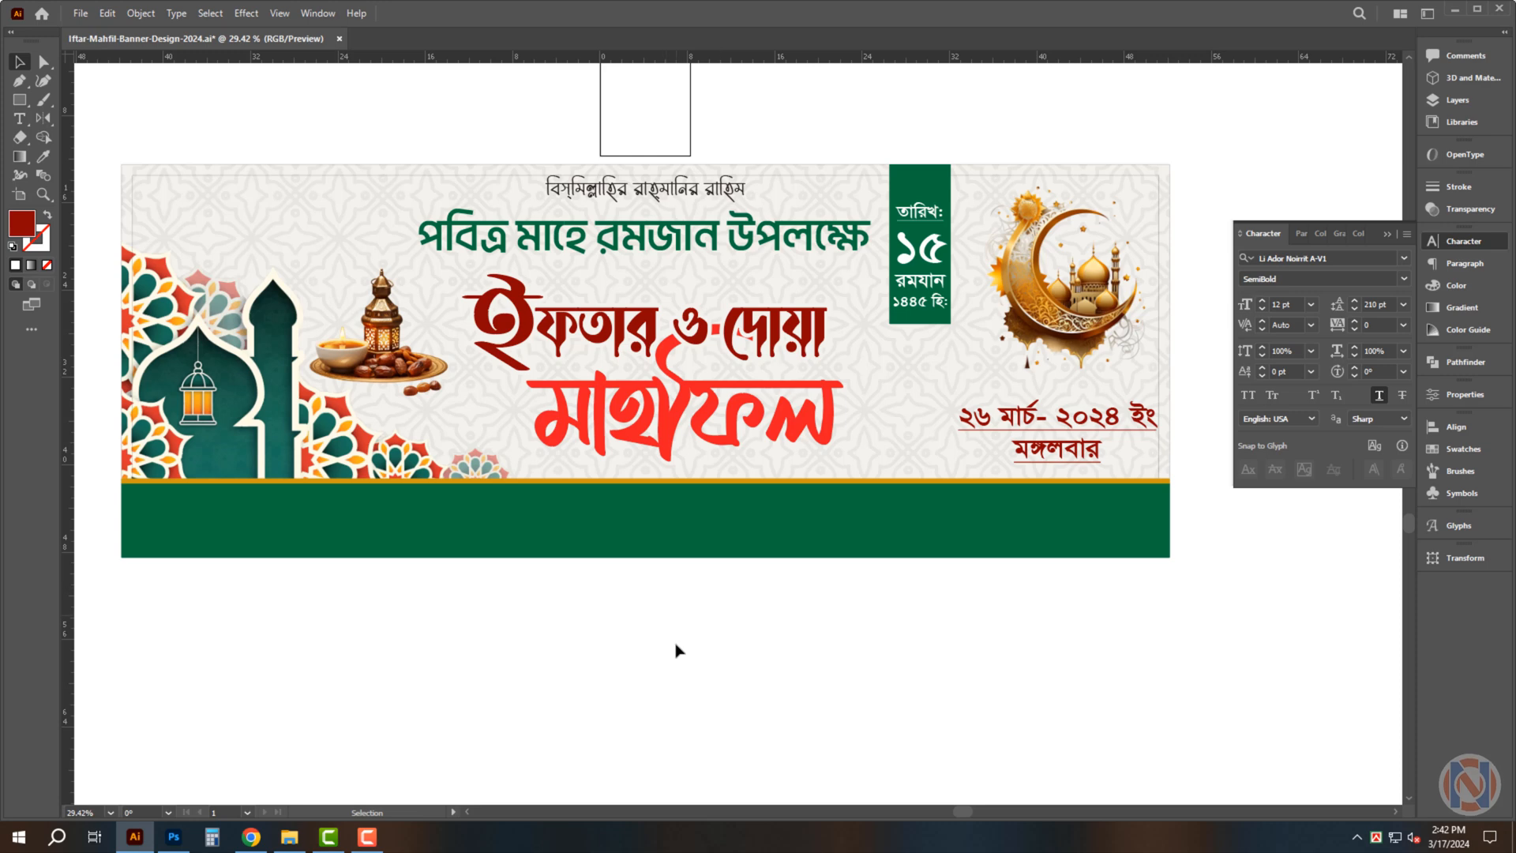
{"action": "key", "text": "ctrl+semicolon"}
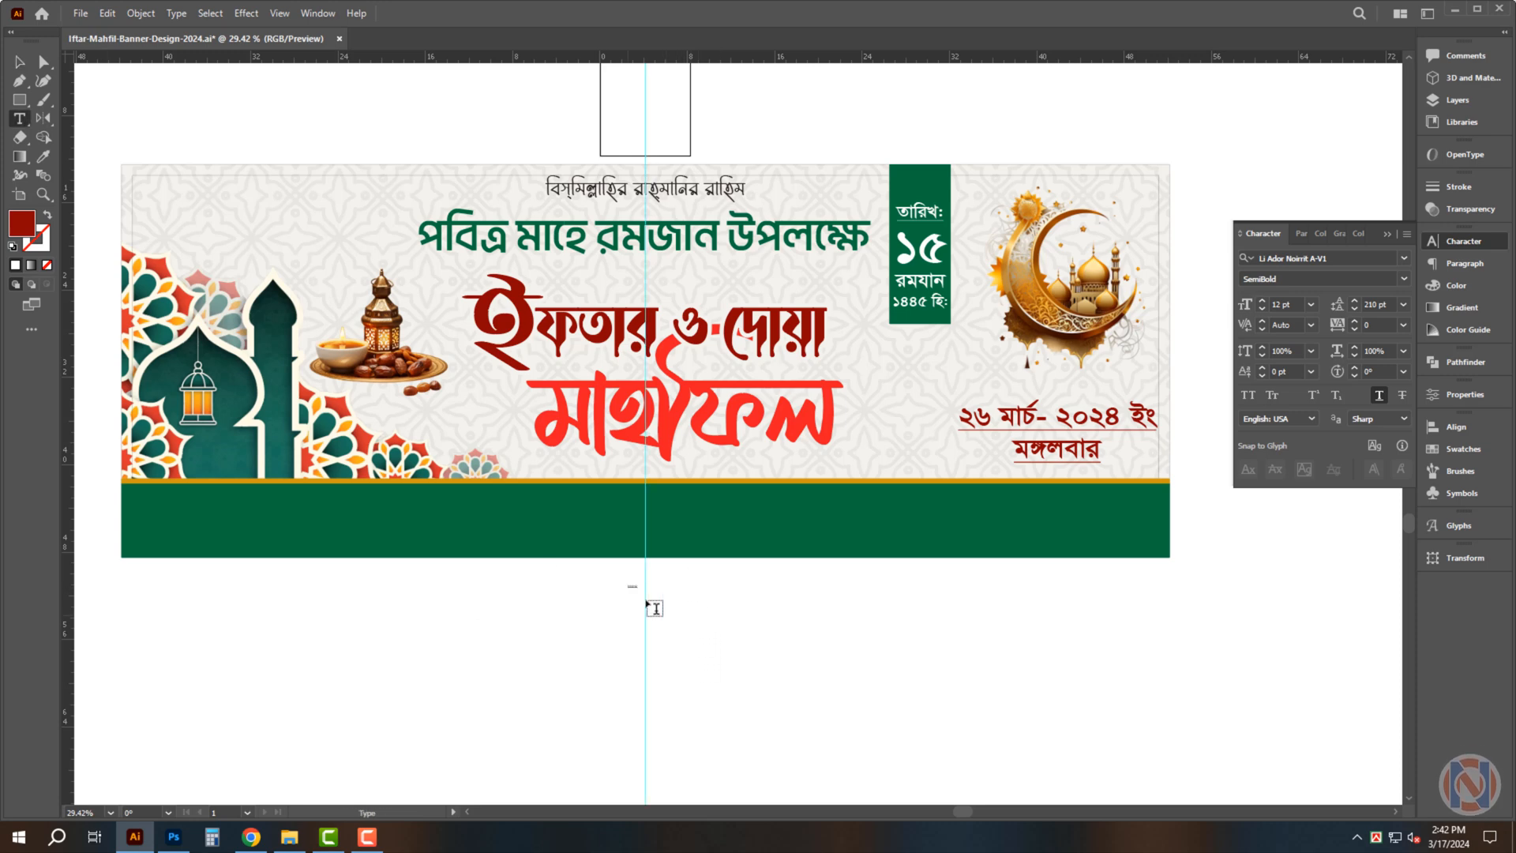
{"action": "left_click_drag", "start_coordinate": [762, 647], "coordinate": [762, 648]}
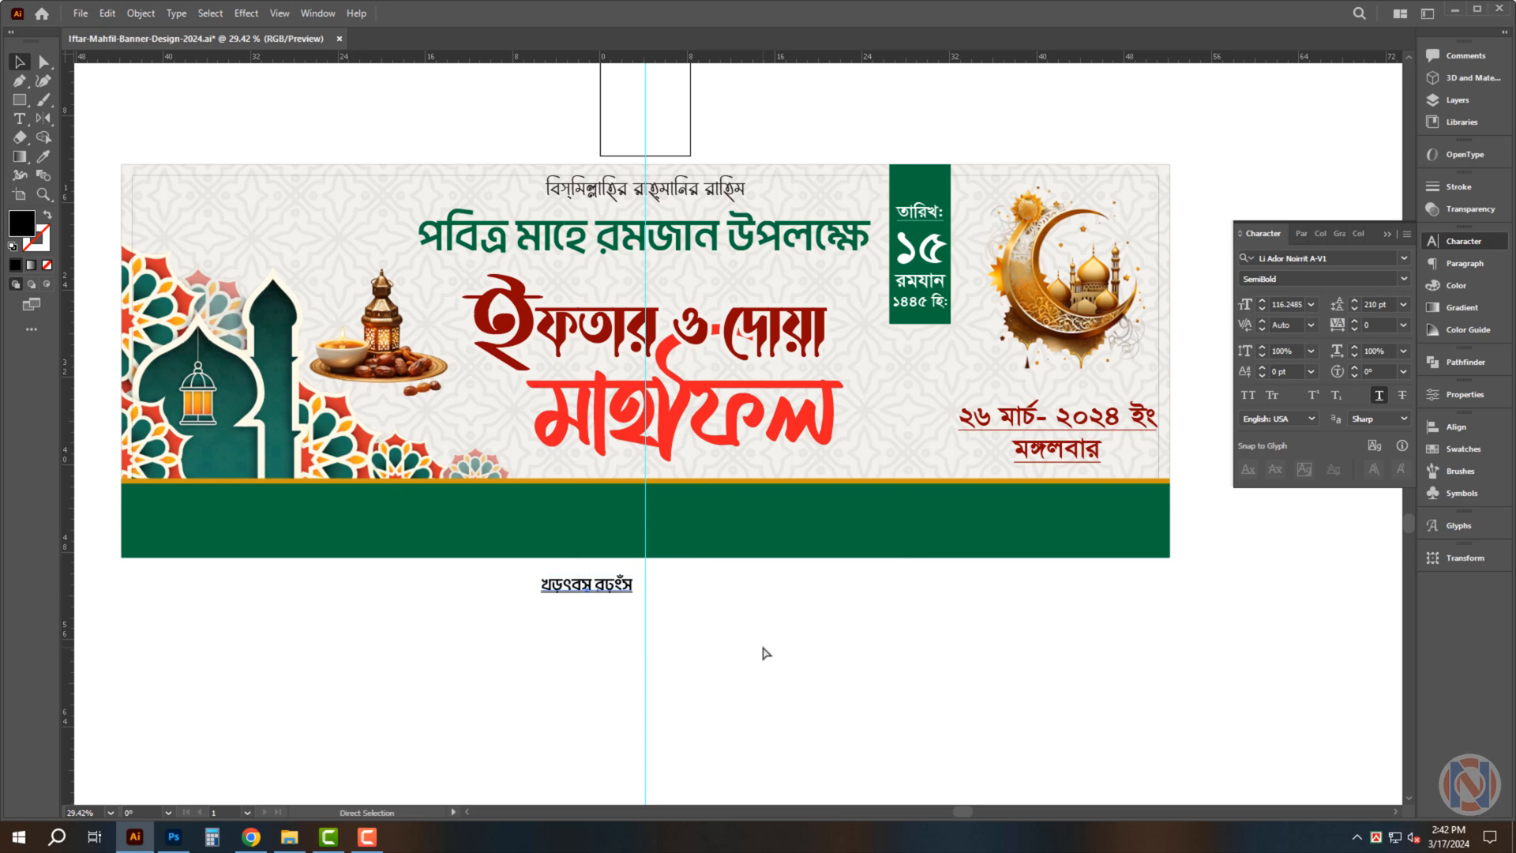
{"action": "key", "text": "ctrl+t"}
{"action": "key", "text": "ctrl+t"}
{"action": "left_click", "coordinate": [1355, 258]}
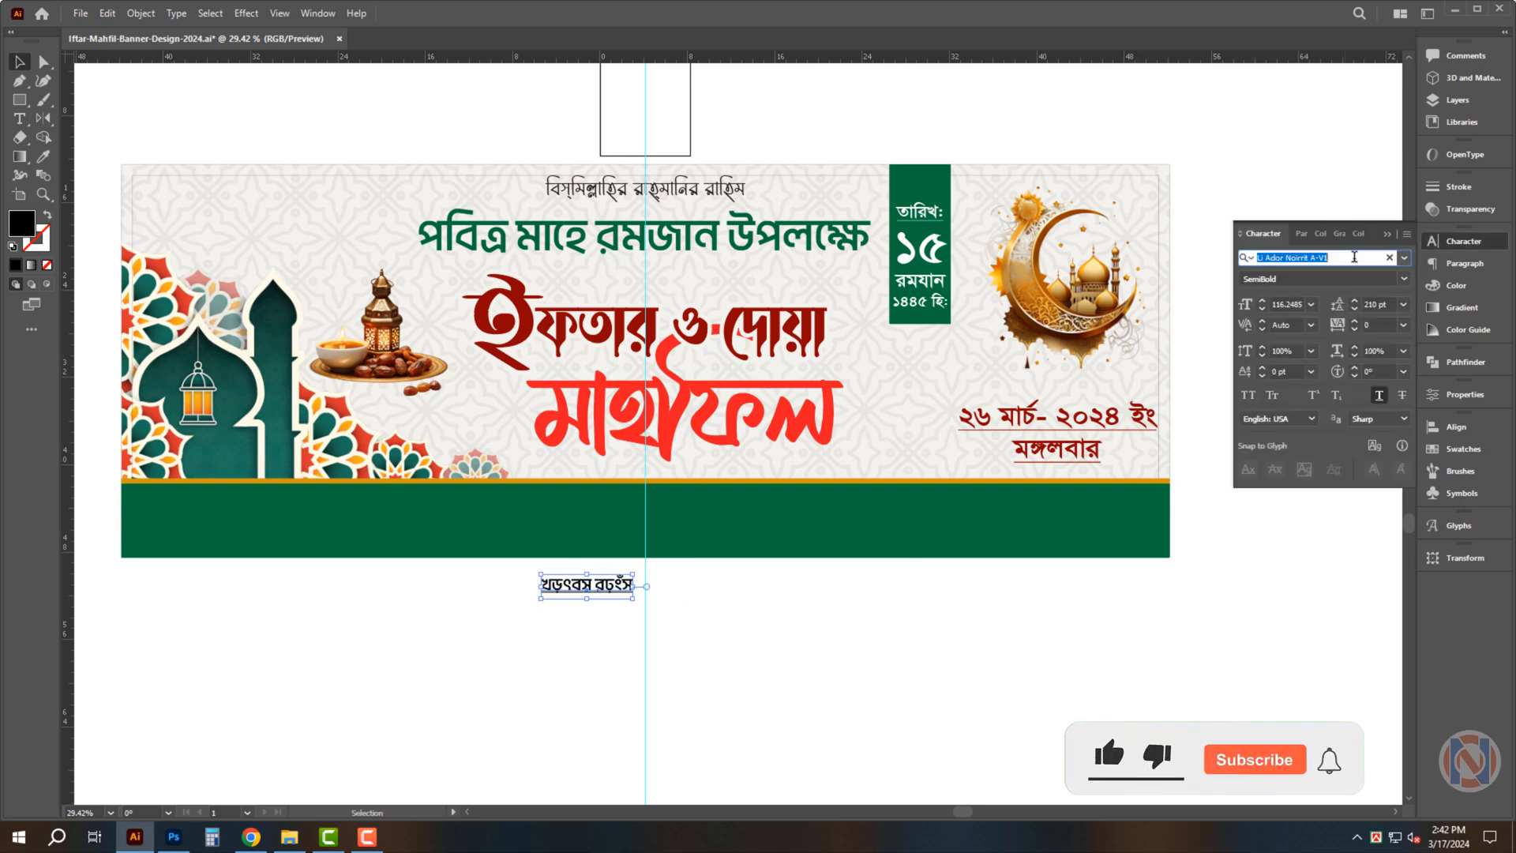
{"action": "type", "text": "myr"}
{"action": "left_click", "coordinate": [1392, 410]}
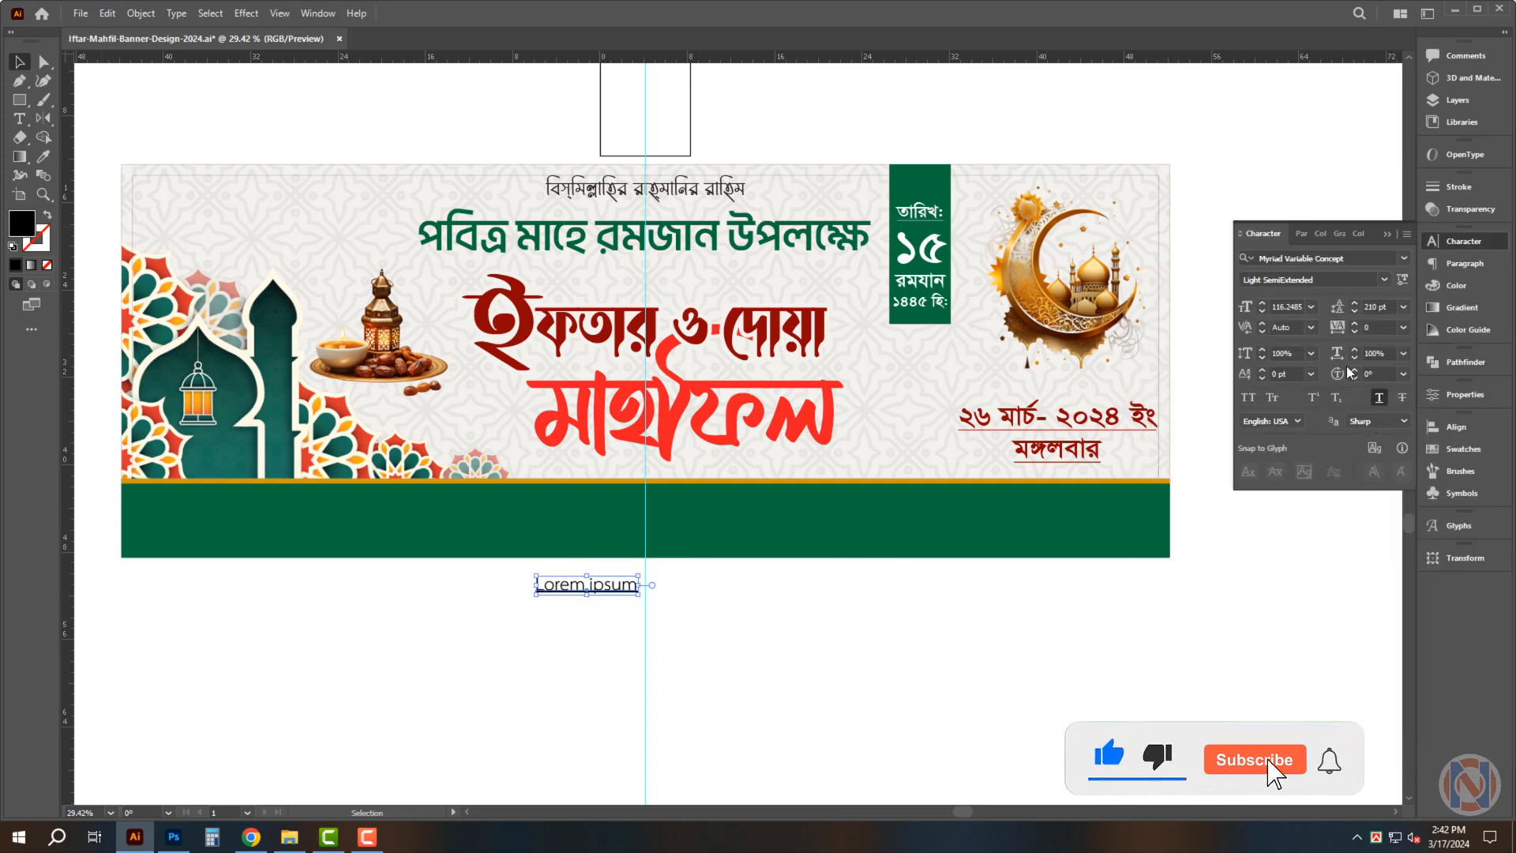
Replace the placeholder below the banner with the note "Size___ 8' x 3' ___ 01 Pcs"
{"action": "double_click", "coordinate": [606, 588]}
{"action": "key", "text": "ctrl+a"}
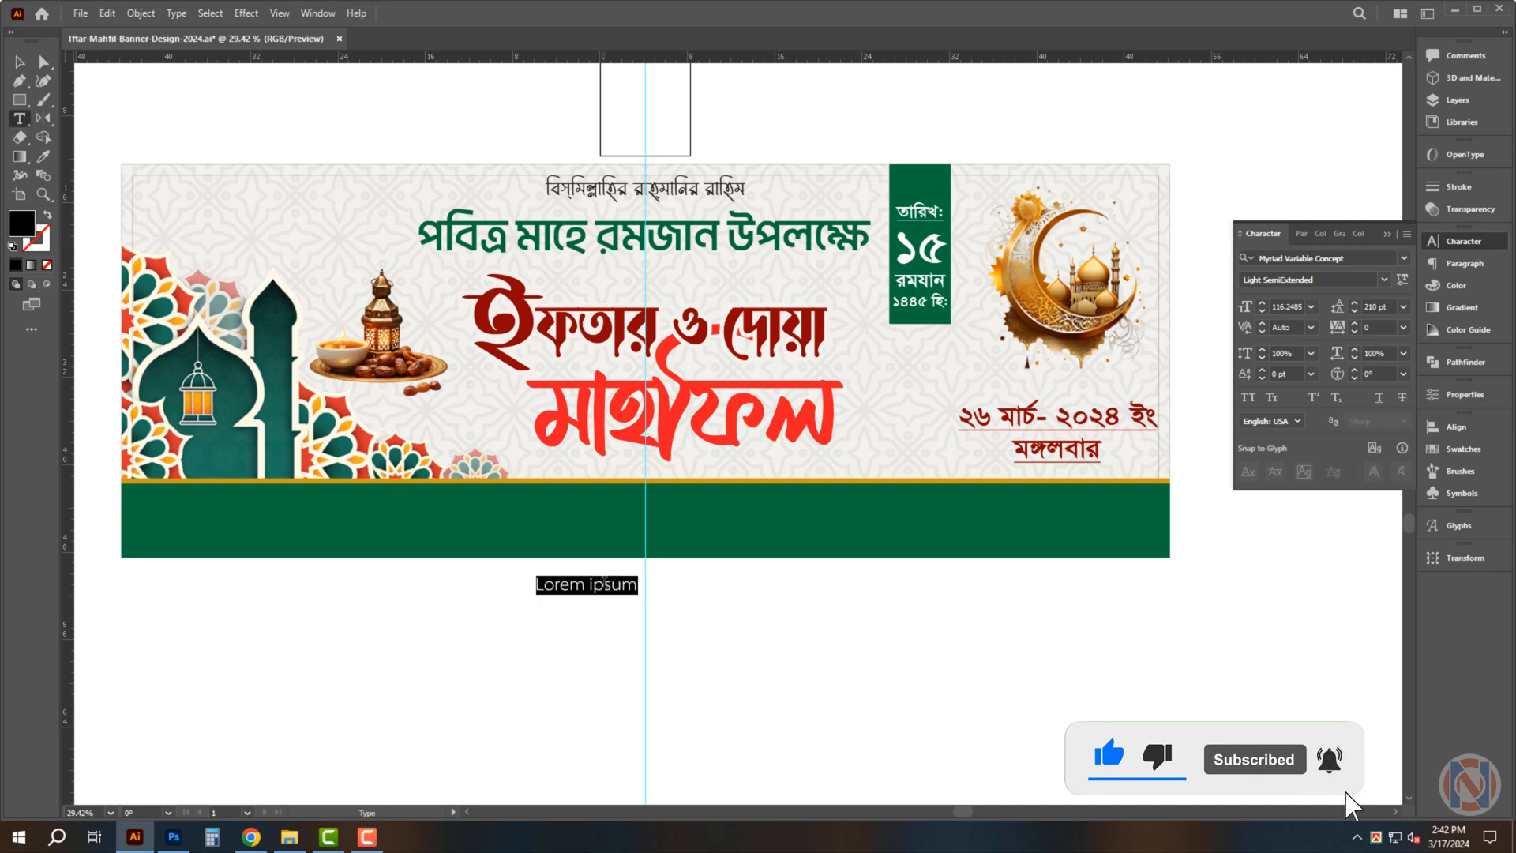
{"action": "type", "text": "Size__18"}
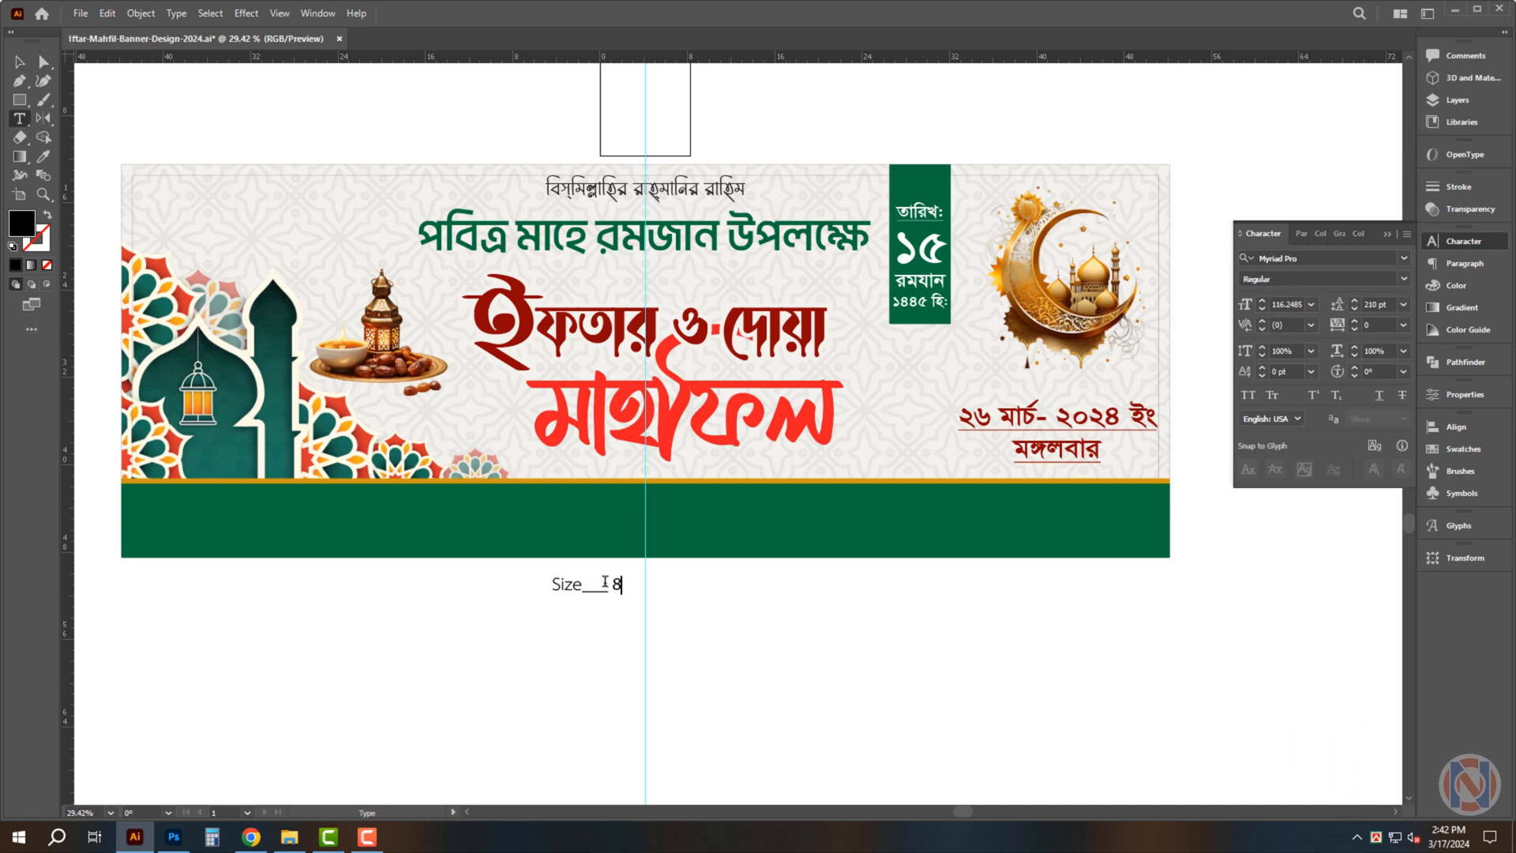
{"action": "type", "text": "' x 3'___"}
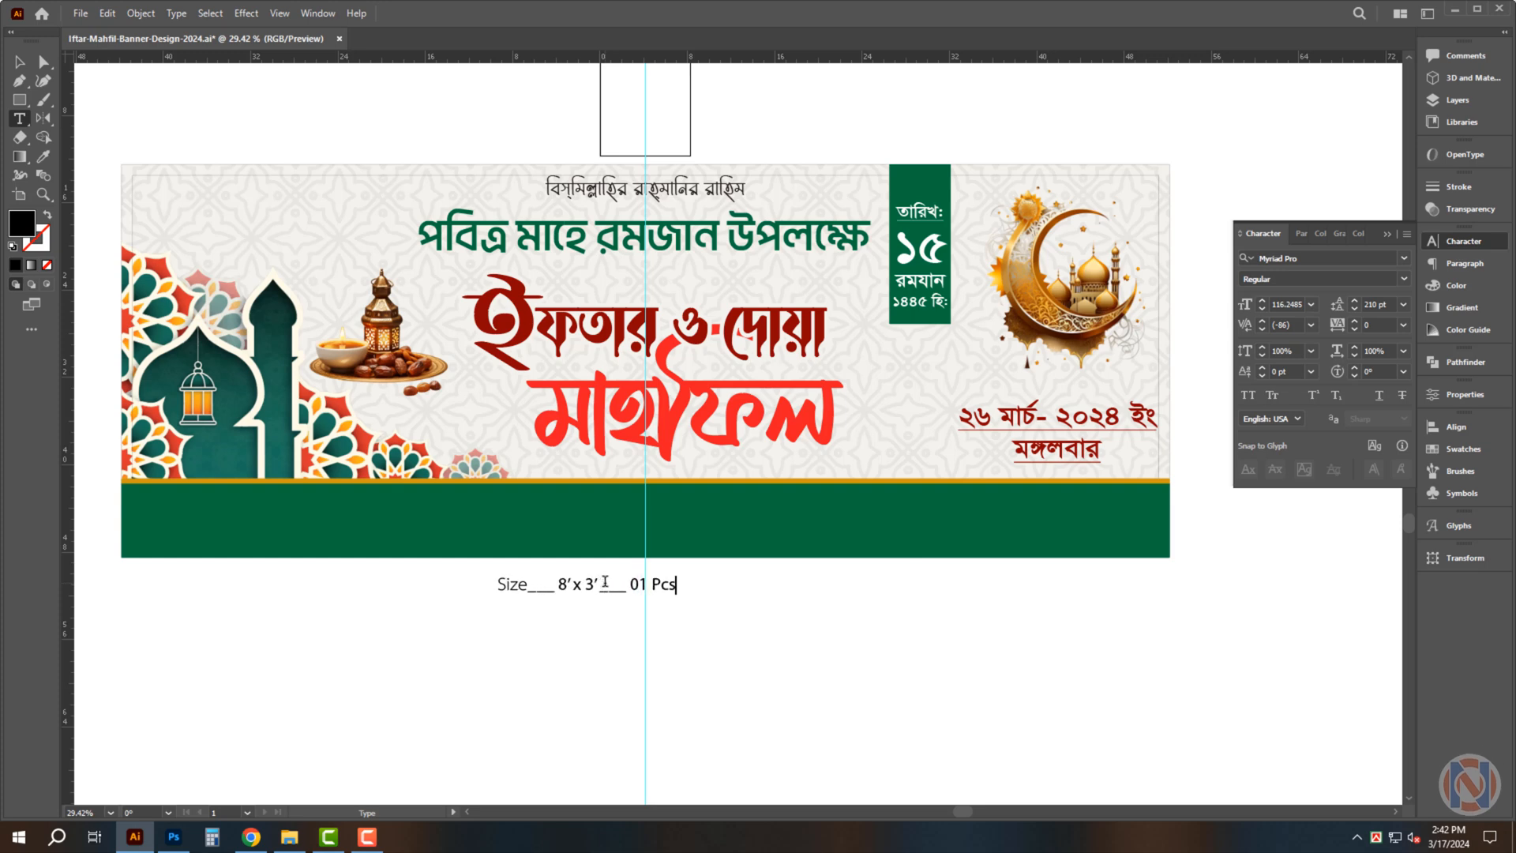
Enlarge the size note and centre it on the vertical guide just below the banner
{"action": "left_click", "coordinate": [531, 593], "text": "ctrl"}
{"action": "key", "text": "v"}
{"action": "left_click_drag", "start_coordinate": [679, 587], "coordinate": [728, 588]}
{"action": "left_click_drag", "start_coordinate": [669, 591], "coordinate": [754, 591]}
{"action": "mouse_move", "coordinate": [726, 590]}
{"action": "left_mouse_down"}
{"action": "mouse_move", "coordinate": [693, 596]}
{"action": "mouse_move", "coordinate": [742, 600]}
{"action": "left_mouse_up"}
{"action": "left_click", "coordinate": [789, 643]}
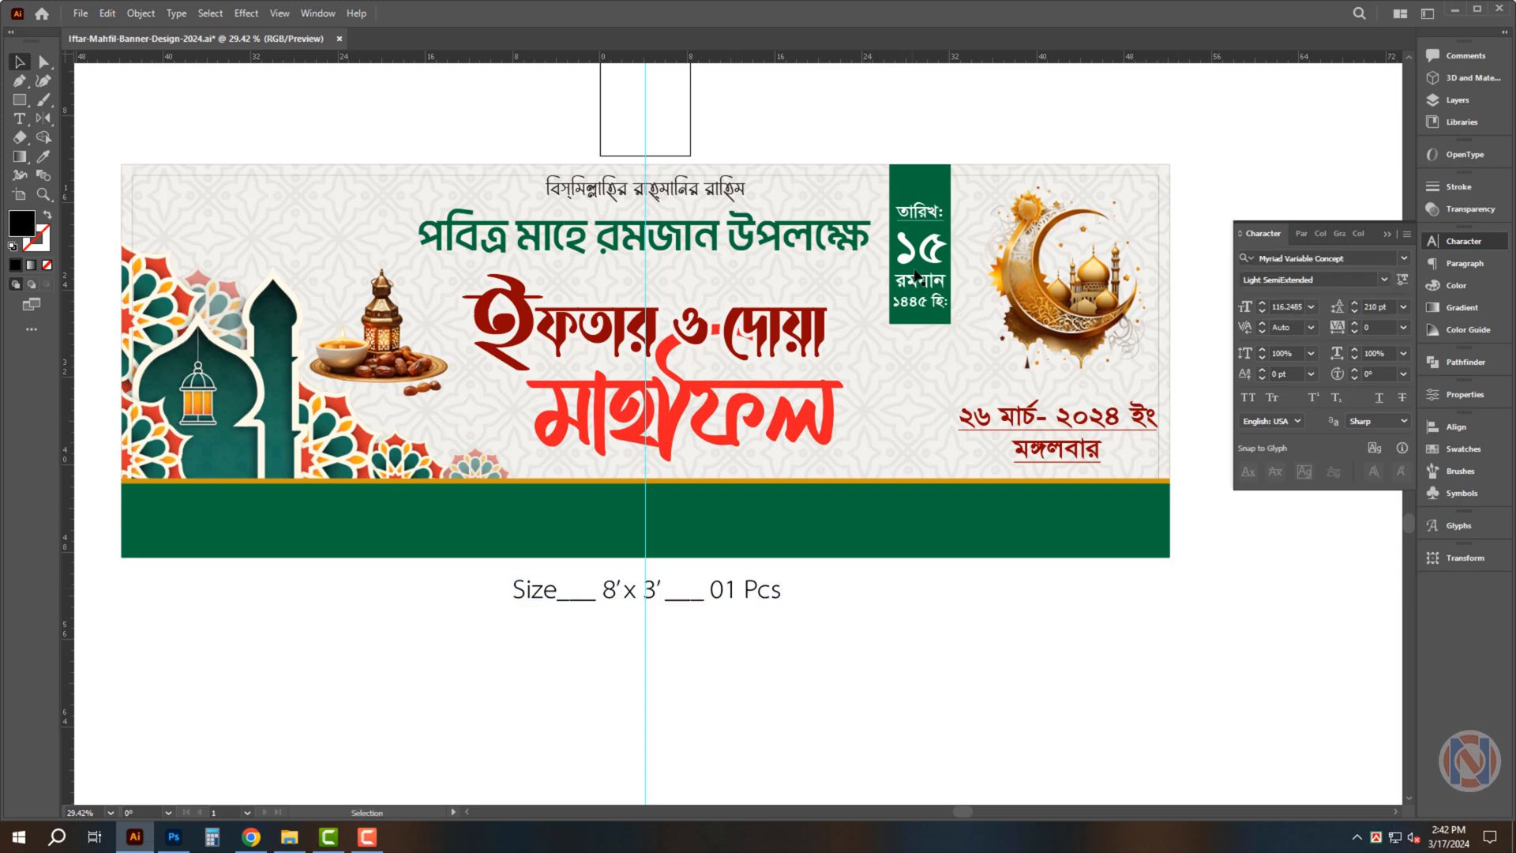
Copy the white ১৫ text onto the green bottom strip and replace its content with আপনার প্রতিষ্ঠানের নাম
{"action": "left_click_drag", "start_coordinate": [719, 445], "coordinate": [655, 528]}
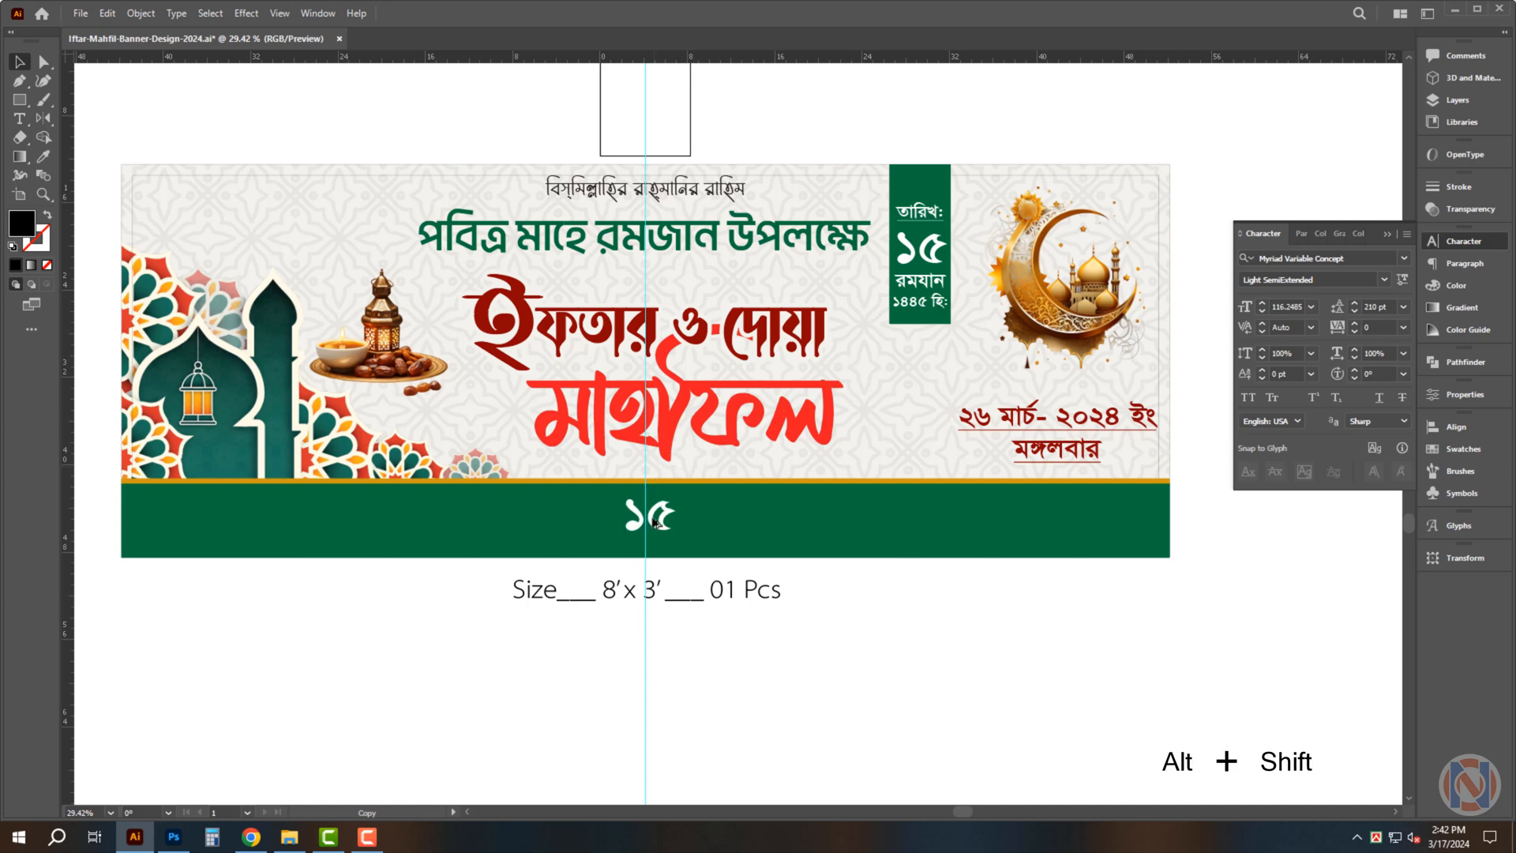
{"action": "double_click", "coordinate": [658, 528]}
{"action": "type", "text": "আপনার প্র"}
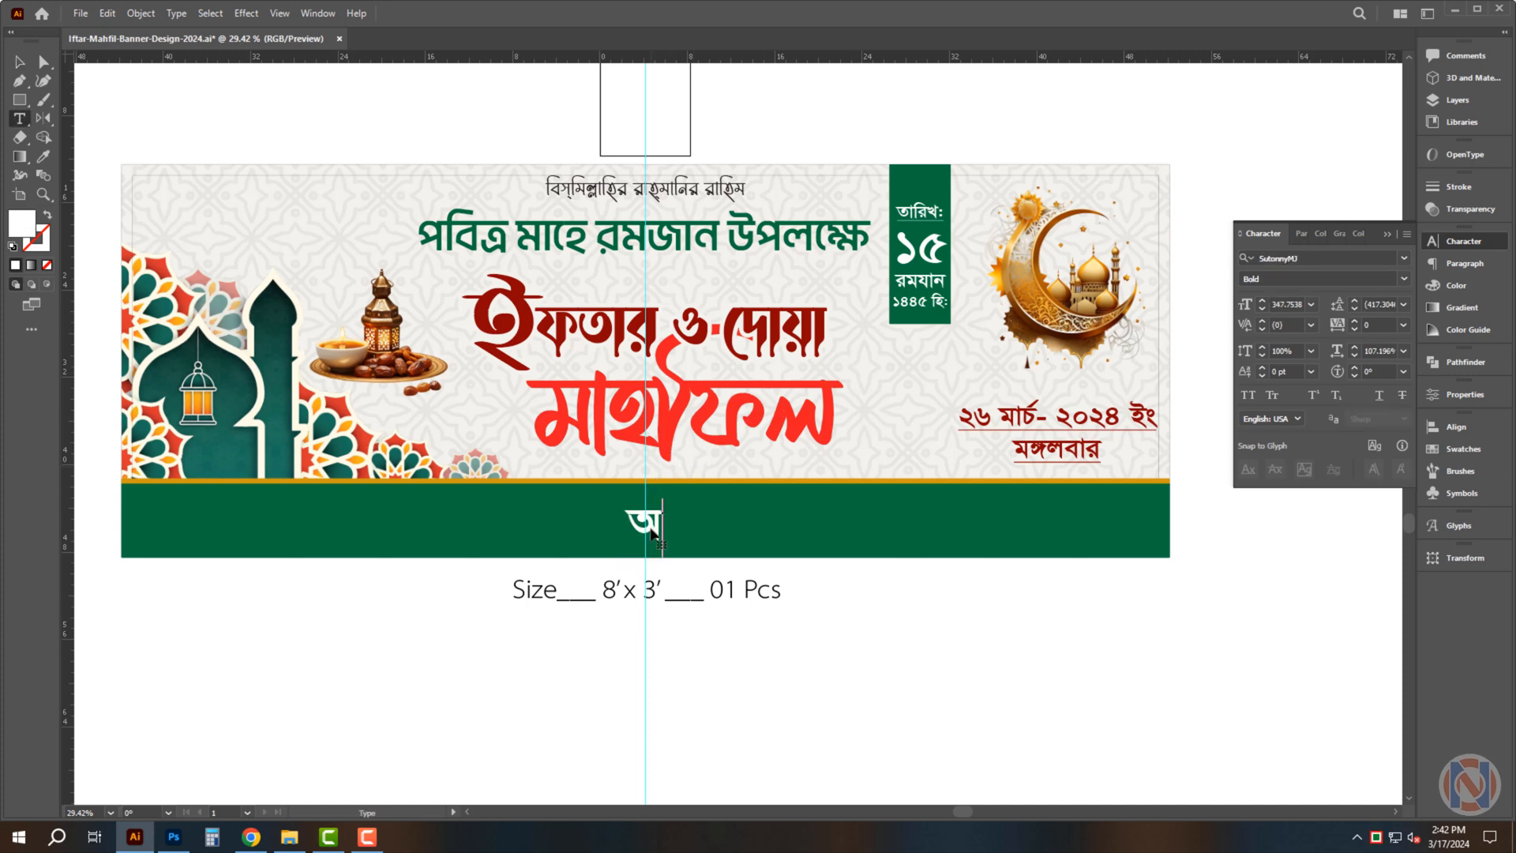
{"action": "type", "text": "তিষ্ঠাে"}
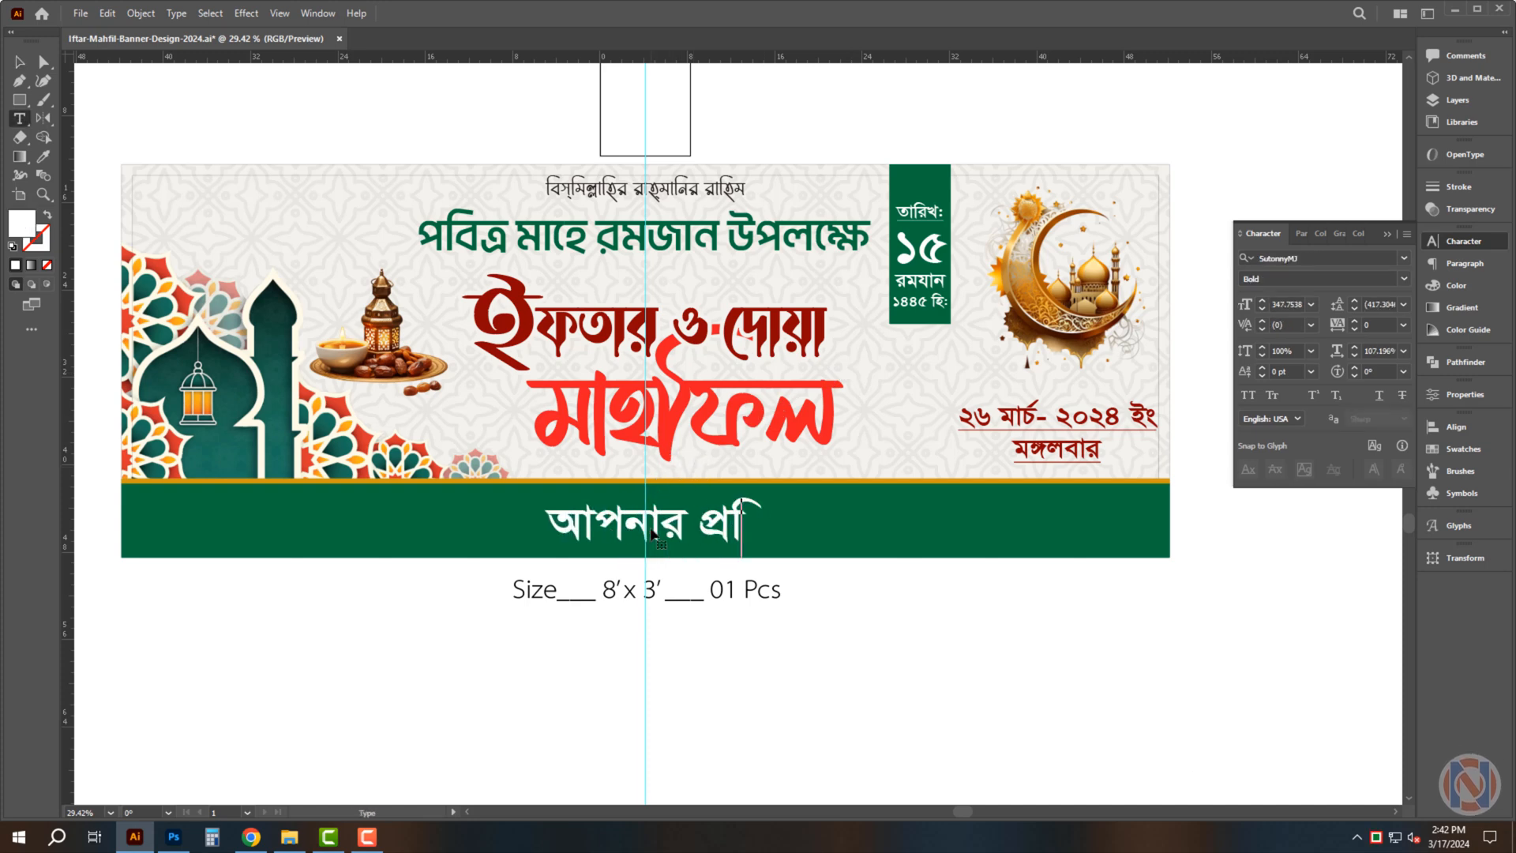
{"action": "type", "text": "নর নাম"}
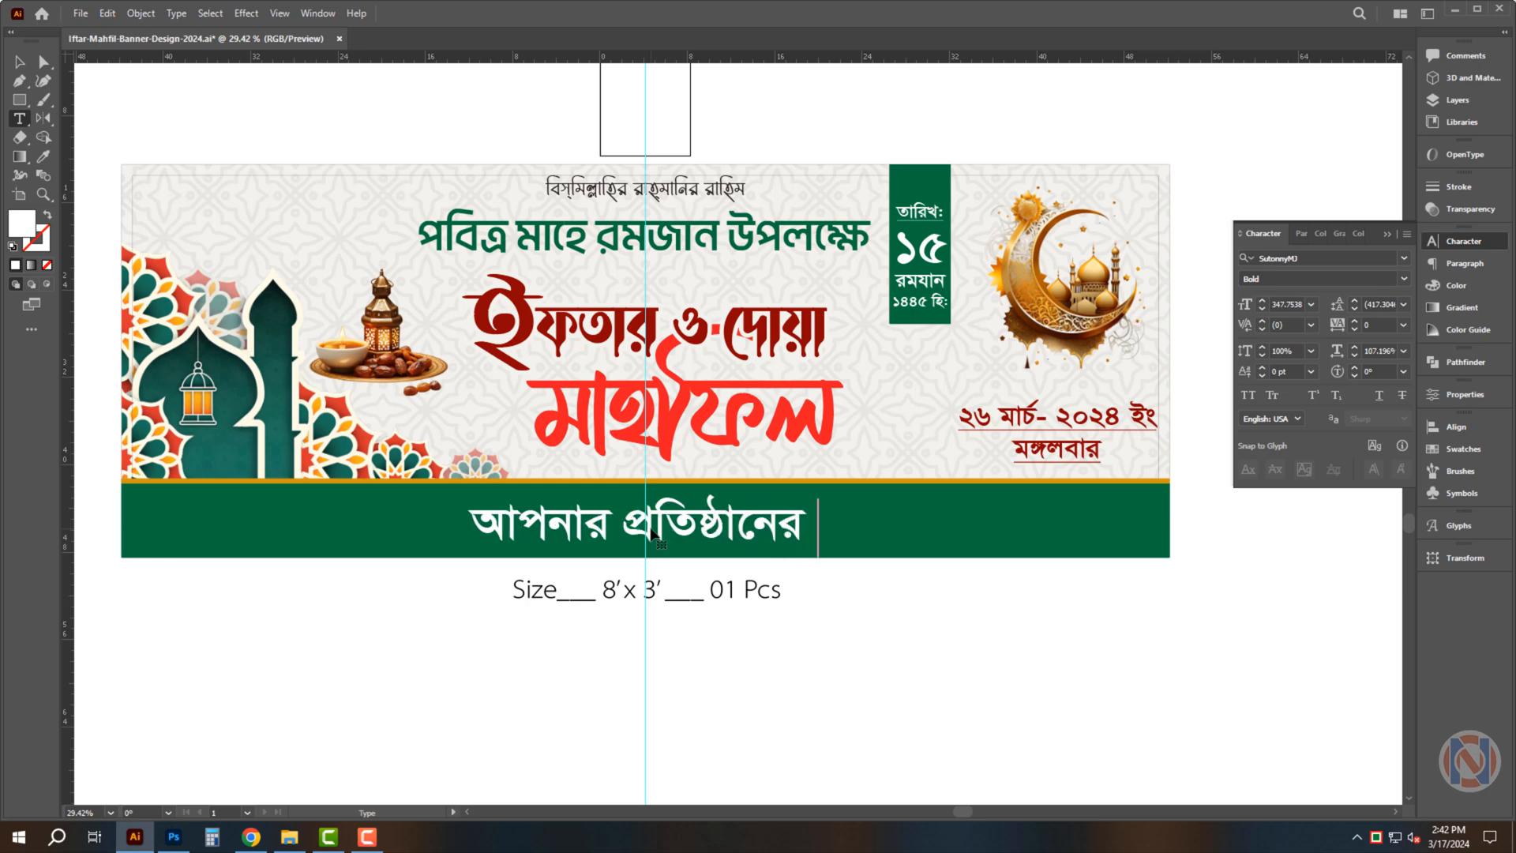
Scale down the আপনার প্রতিষ্ঠানের নাম text slightly and centre it within the green strip
{"action": "key", "text": "Escape"}
{"action": "left_click_drag", "start_coordinate": [857, 528], "coordinate": [812, 527]}
{"action": "left_click_drag", "start_coordinate": [792, 522], "coordinate": [795, 520]}
{"action": "left_click", "coordinate": [913, 643]}
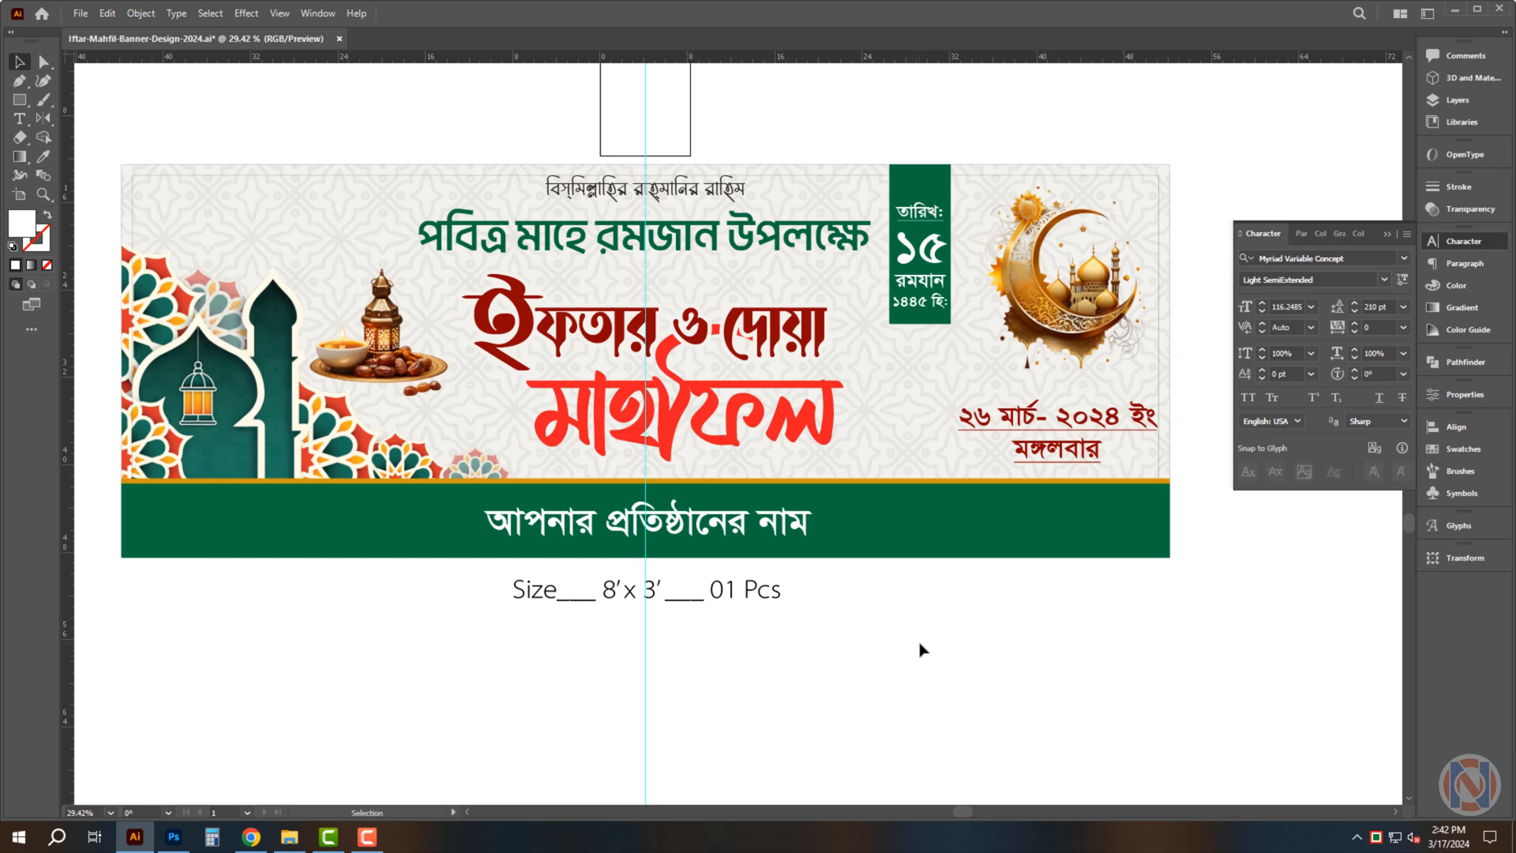
Collapse the character settings and delete the thin inset margin rectangle from the banner
{"action": "left_click_drag", "start_coordinate": [905, 621], "coordinate": [868, 621]}
{"action": "left_click", "coordinate": [1462, 241]}
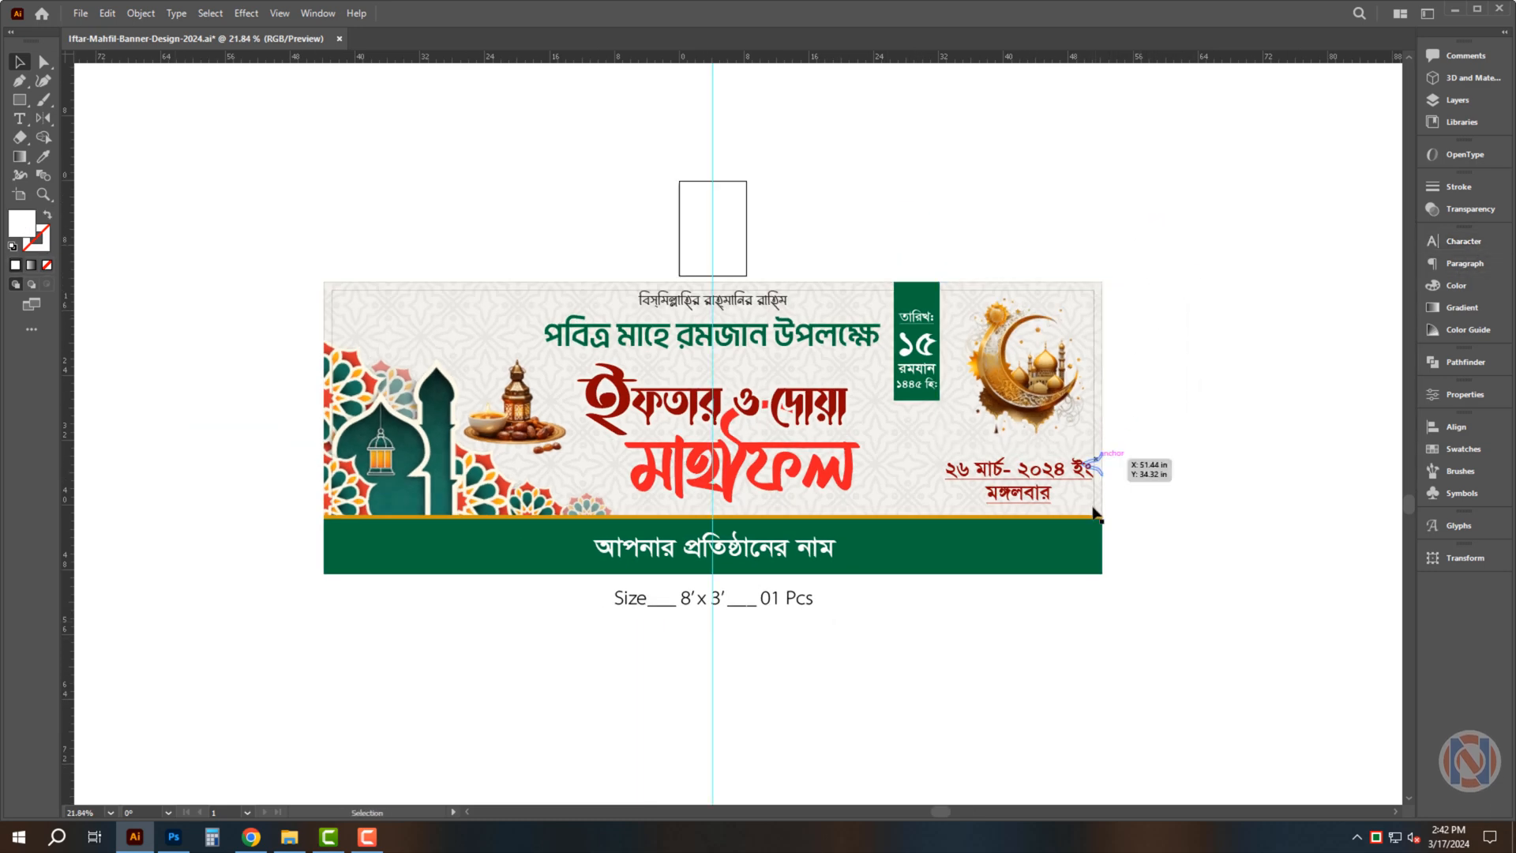
{"action": "left_click", "coordinate": [1094, 479]}
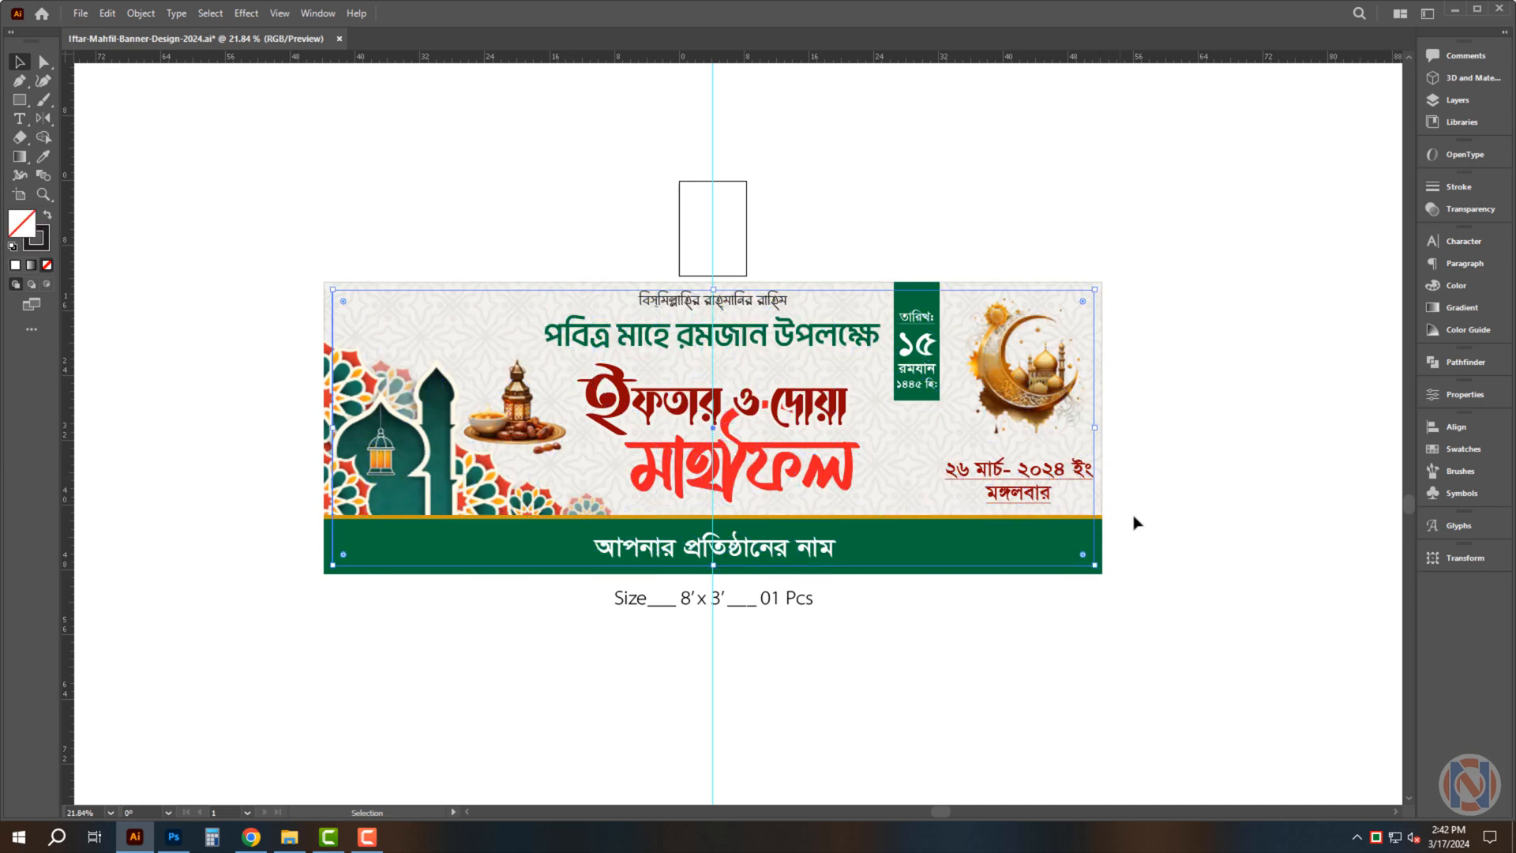
{"action": "key", "text": "Delete"}
Resize the artboard to enclose the whole banner and the size note, with a narrow margin around them
{"action": "key", "text": "i"}
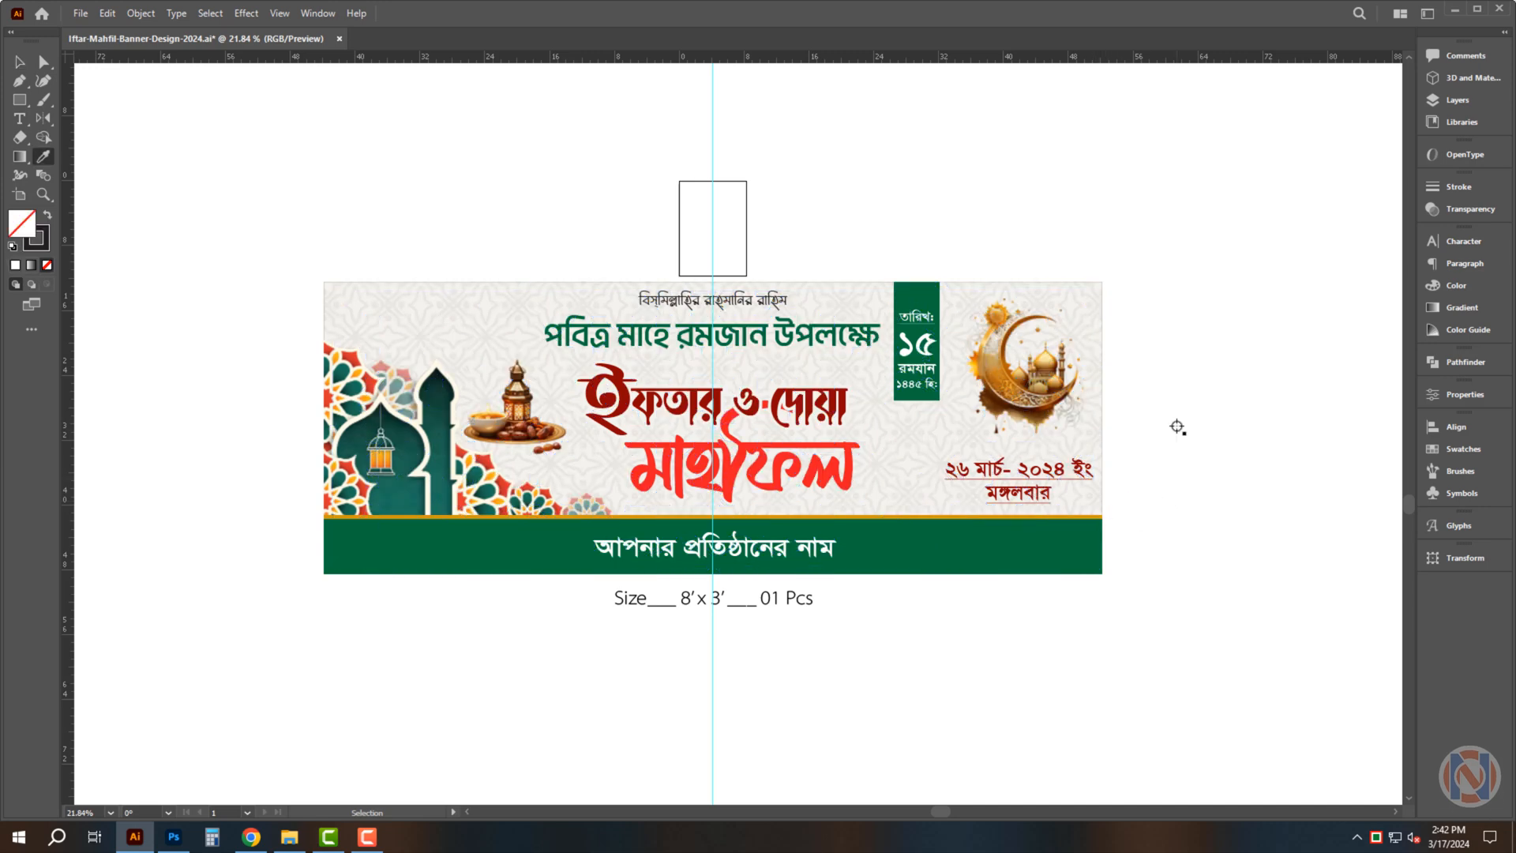
{"action": "left_click", "coordinate": [21, 195]}
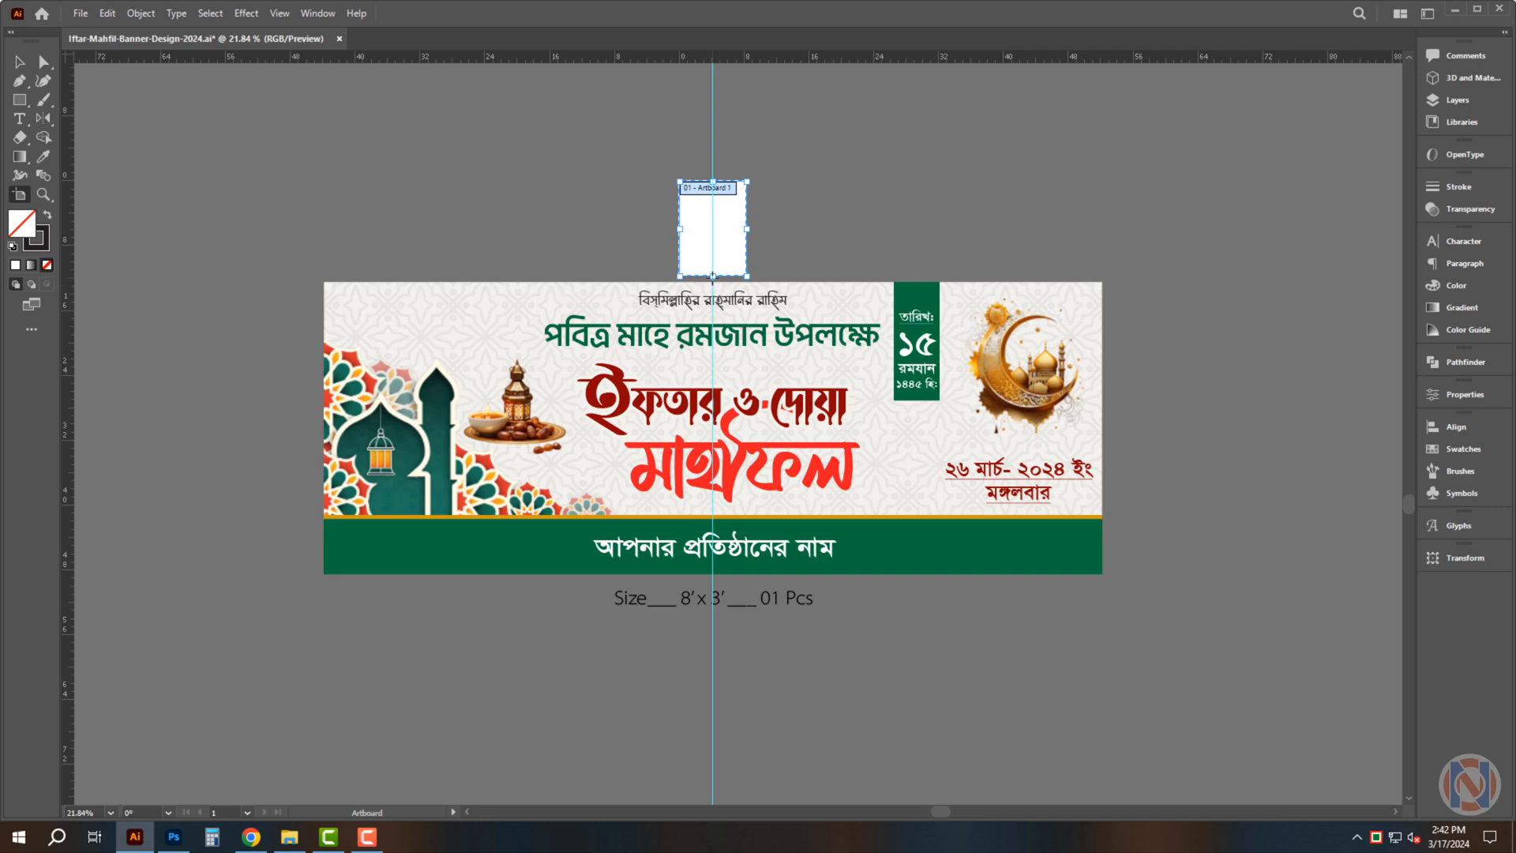
{"action": "left_click_drag", "start_coordinate": [713, 276], "coordinate": [708, 638]}
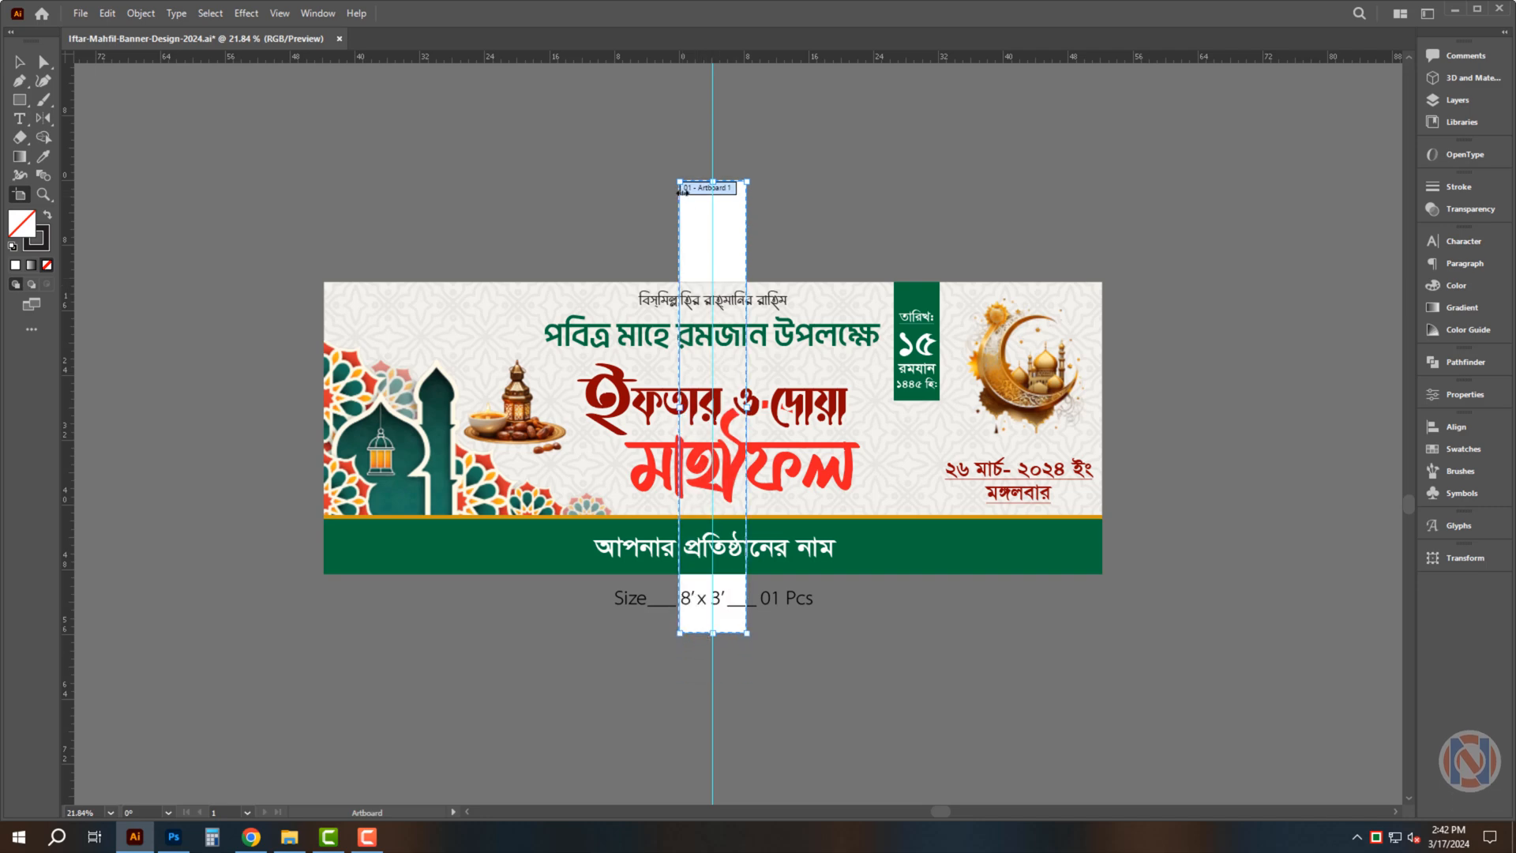
{"action": "left_click_drag", "start_coordinate": [679, 183], "coordinate": [311, 270]}
{"action": "left_click_drag", "start_coordinate": [747, 270], "coordinate": [1116, 268]}
{"action": "key", "text": "i"}
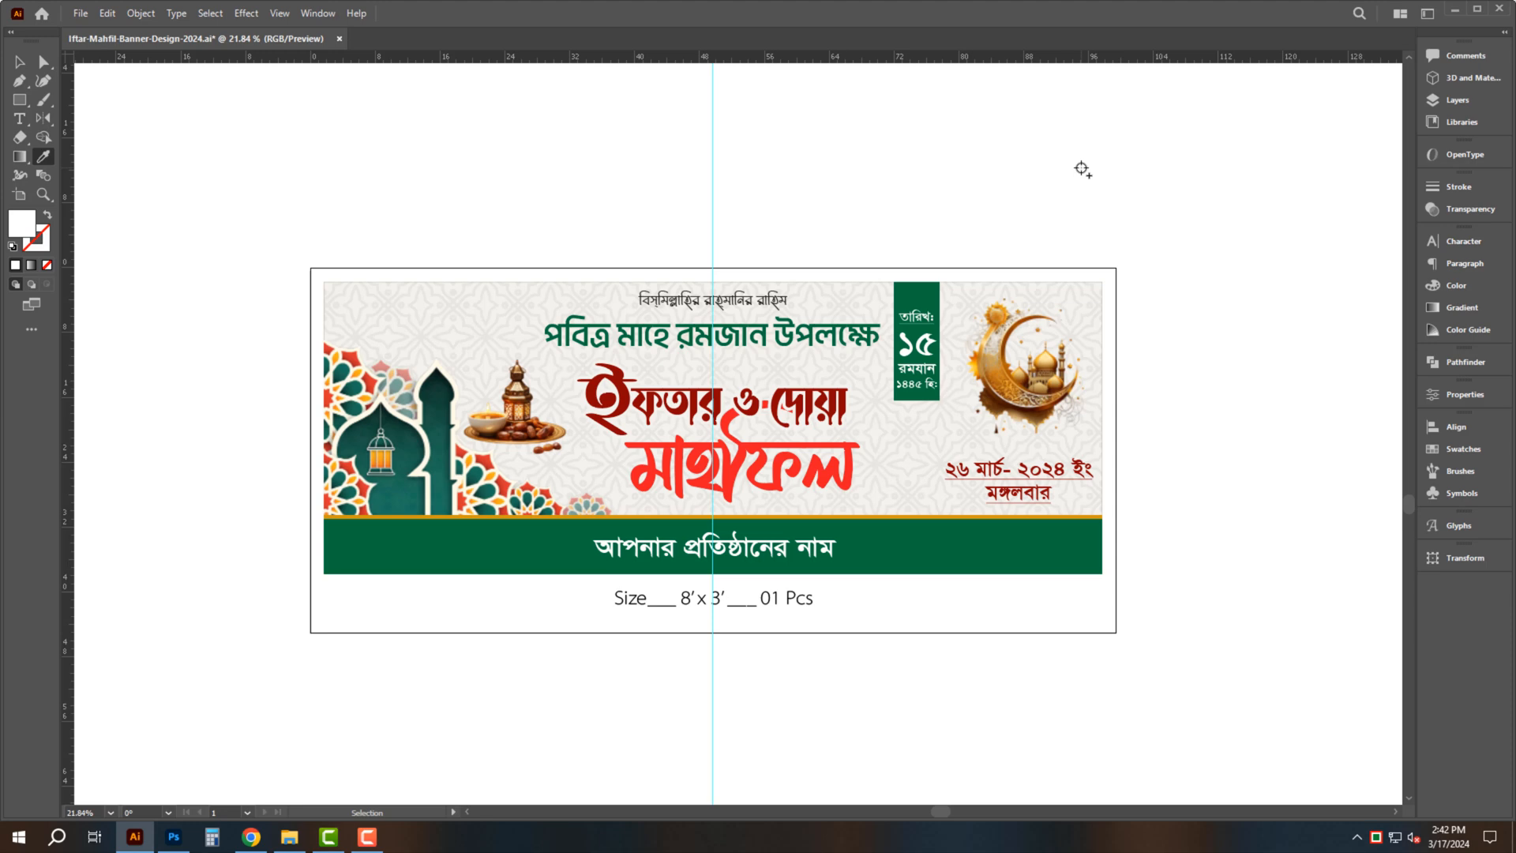
Hide the guide and all tool panels, and fit the artboard to the window to view the finished banner
{"action": "scroll", "coordinate": [1082, 168], "scroll_direction": "up", "scroll_amount": 3}
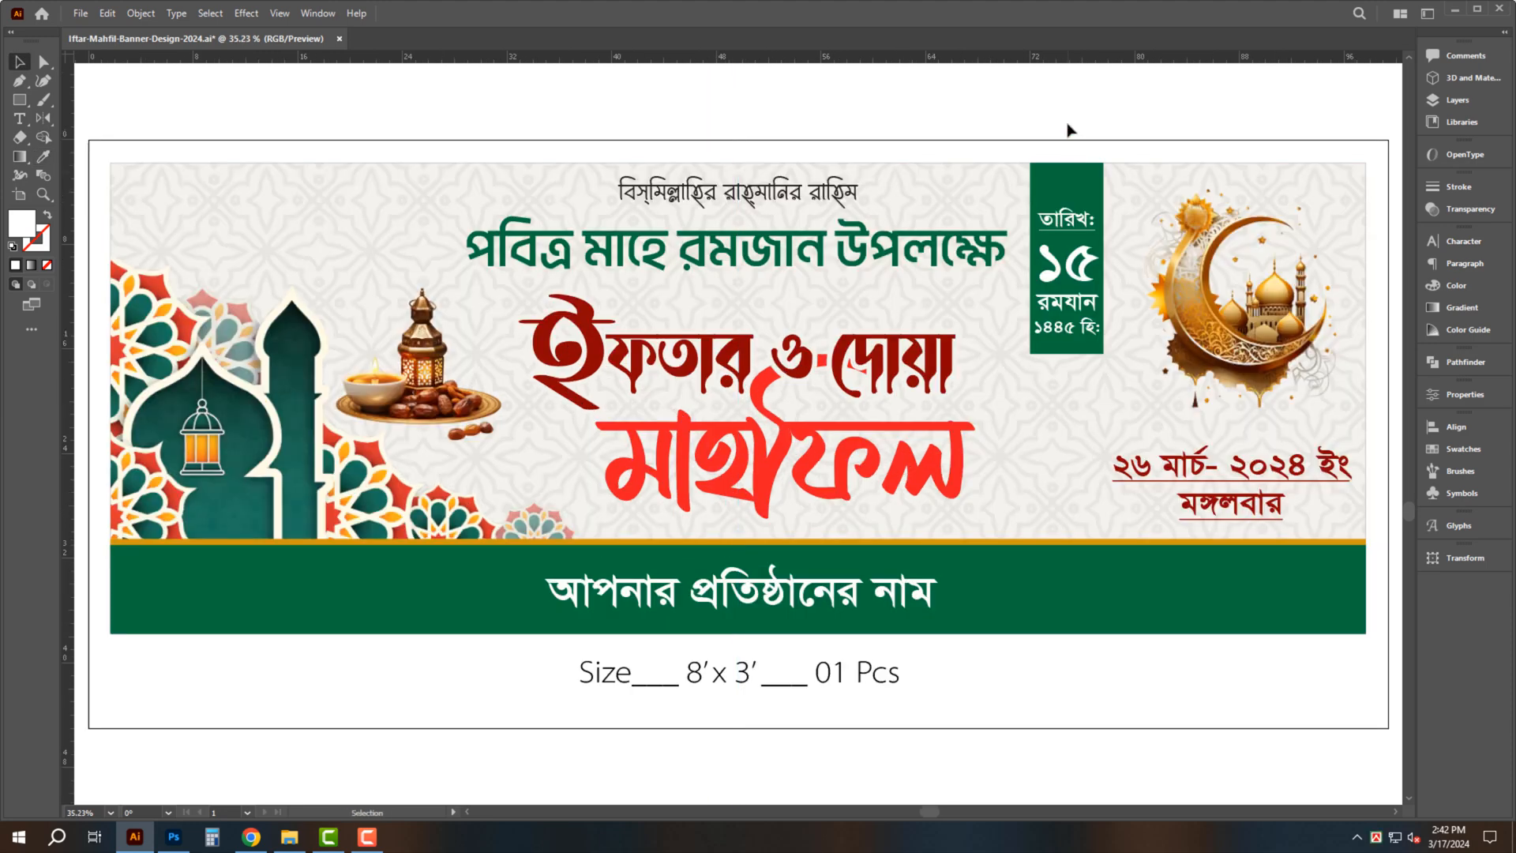
{"action": "key", "text": "Tab"}
{"action": "key", "text": "ctrl+0"}
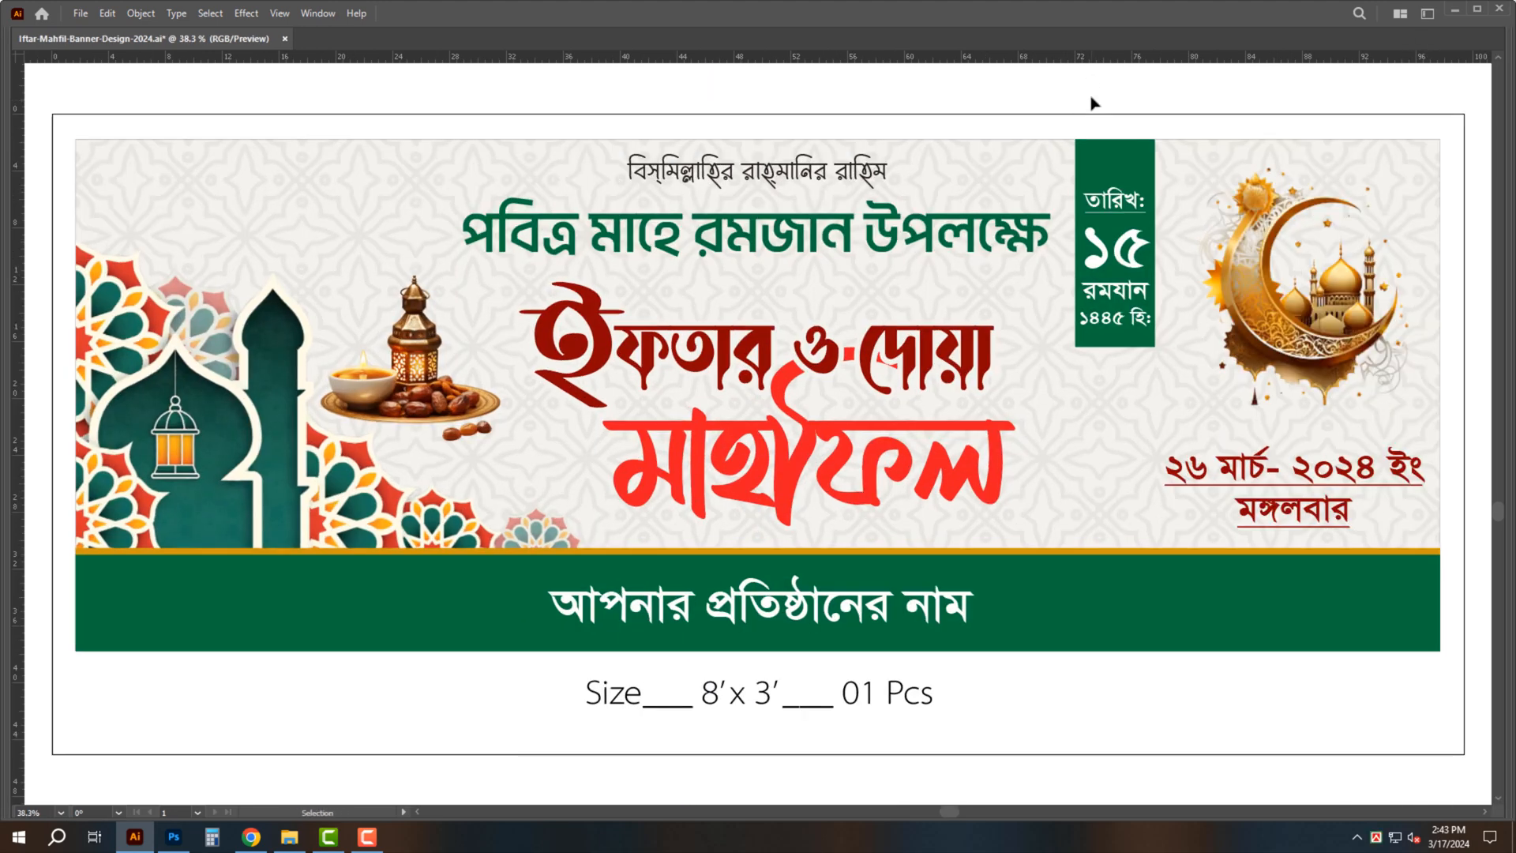